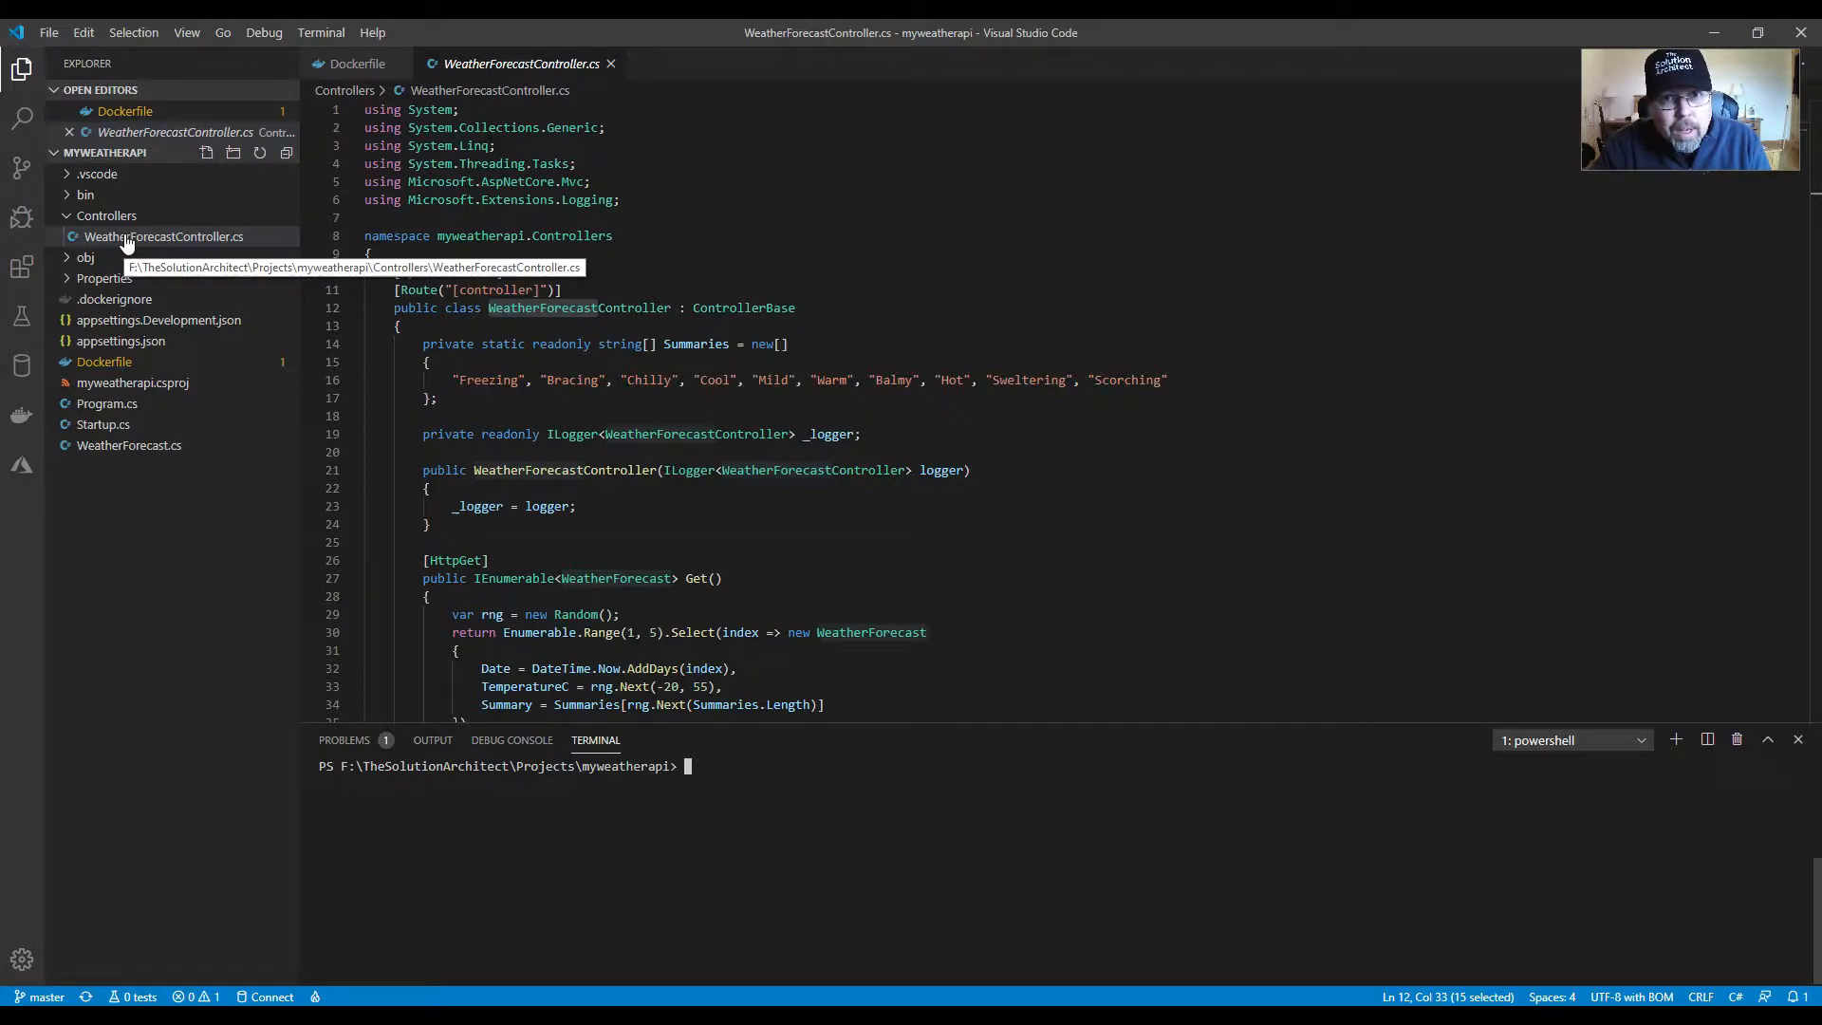
- Review the WeatherForecastController class and the ENV ASPNETCORE_URLS line in the Dockerfile
{"action": "left_click", "coordinate": [147, 242]}
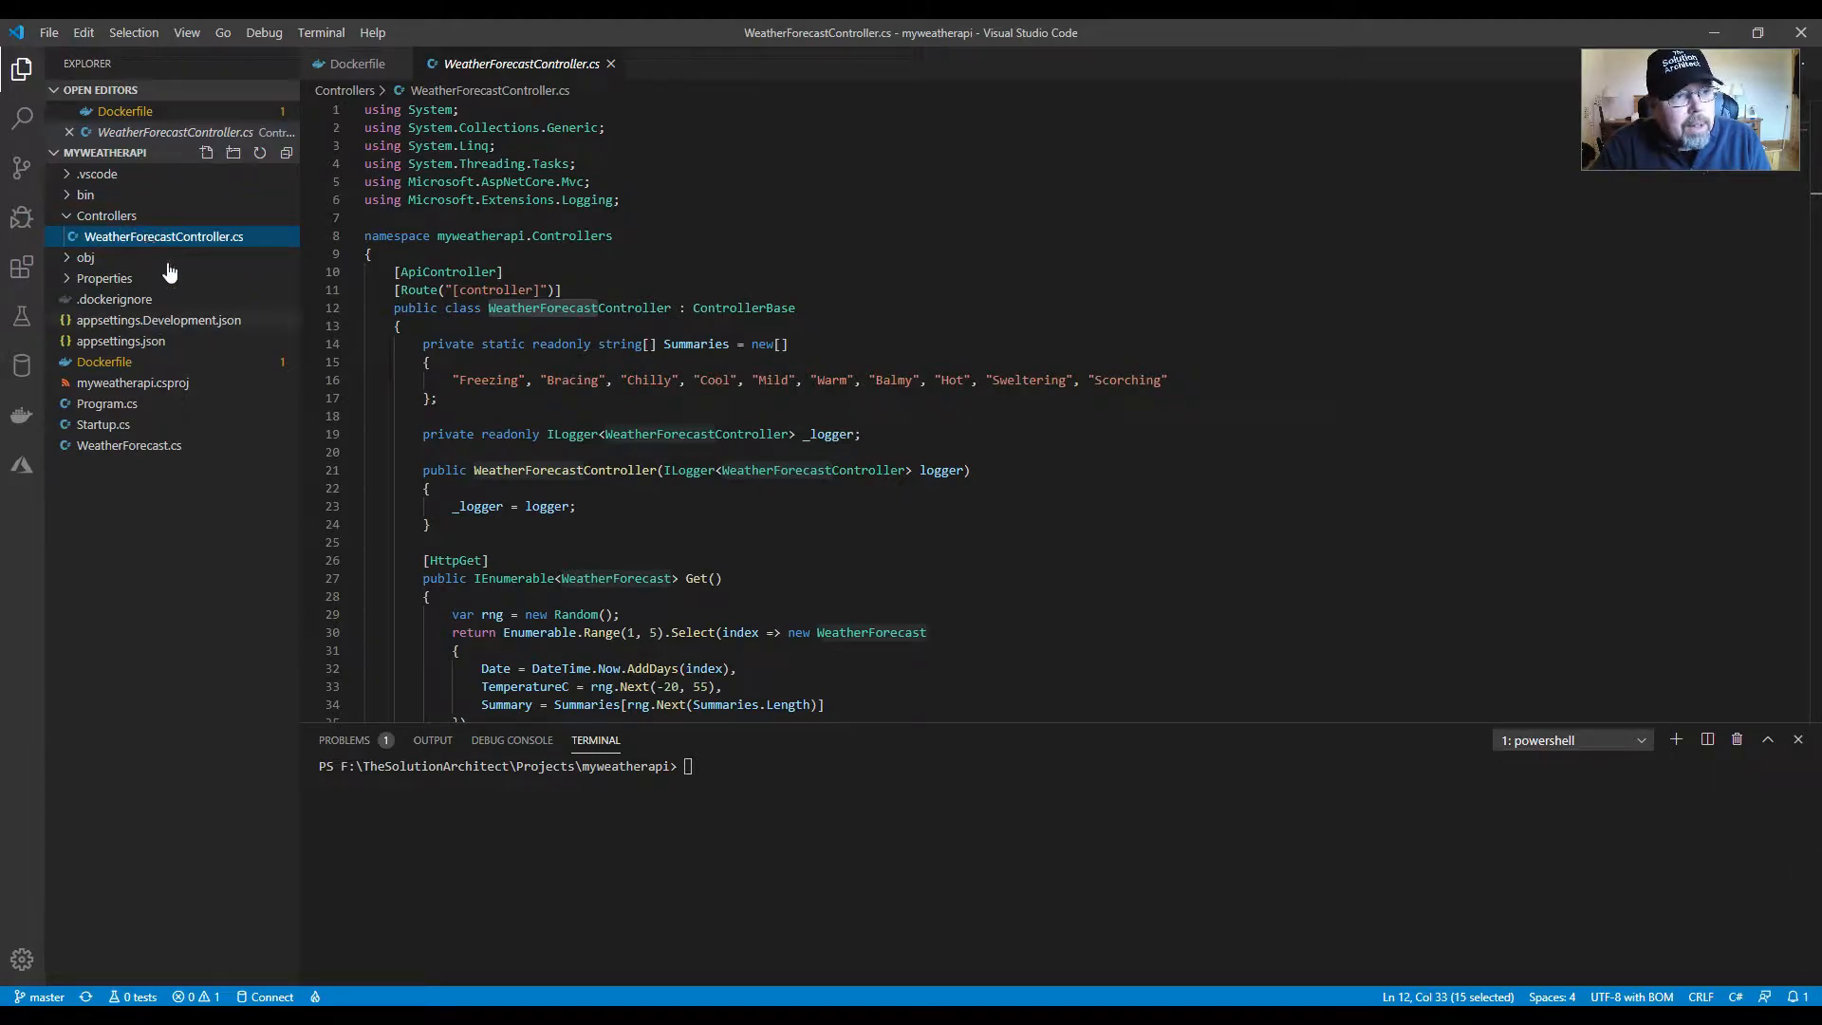
{"action": "left_click_drag", "start_coordinate": [598, 307], "coordinate": [490, 309]}
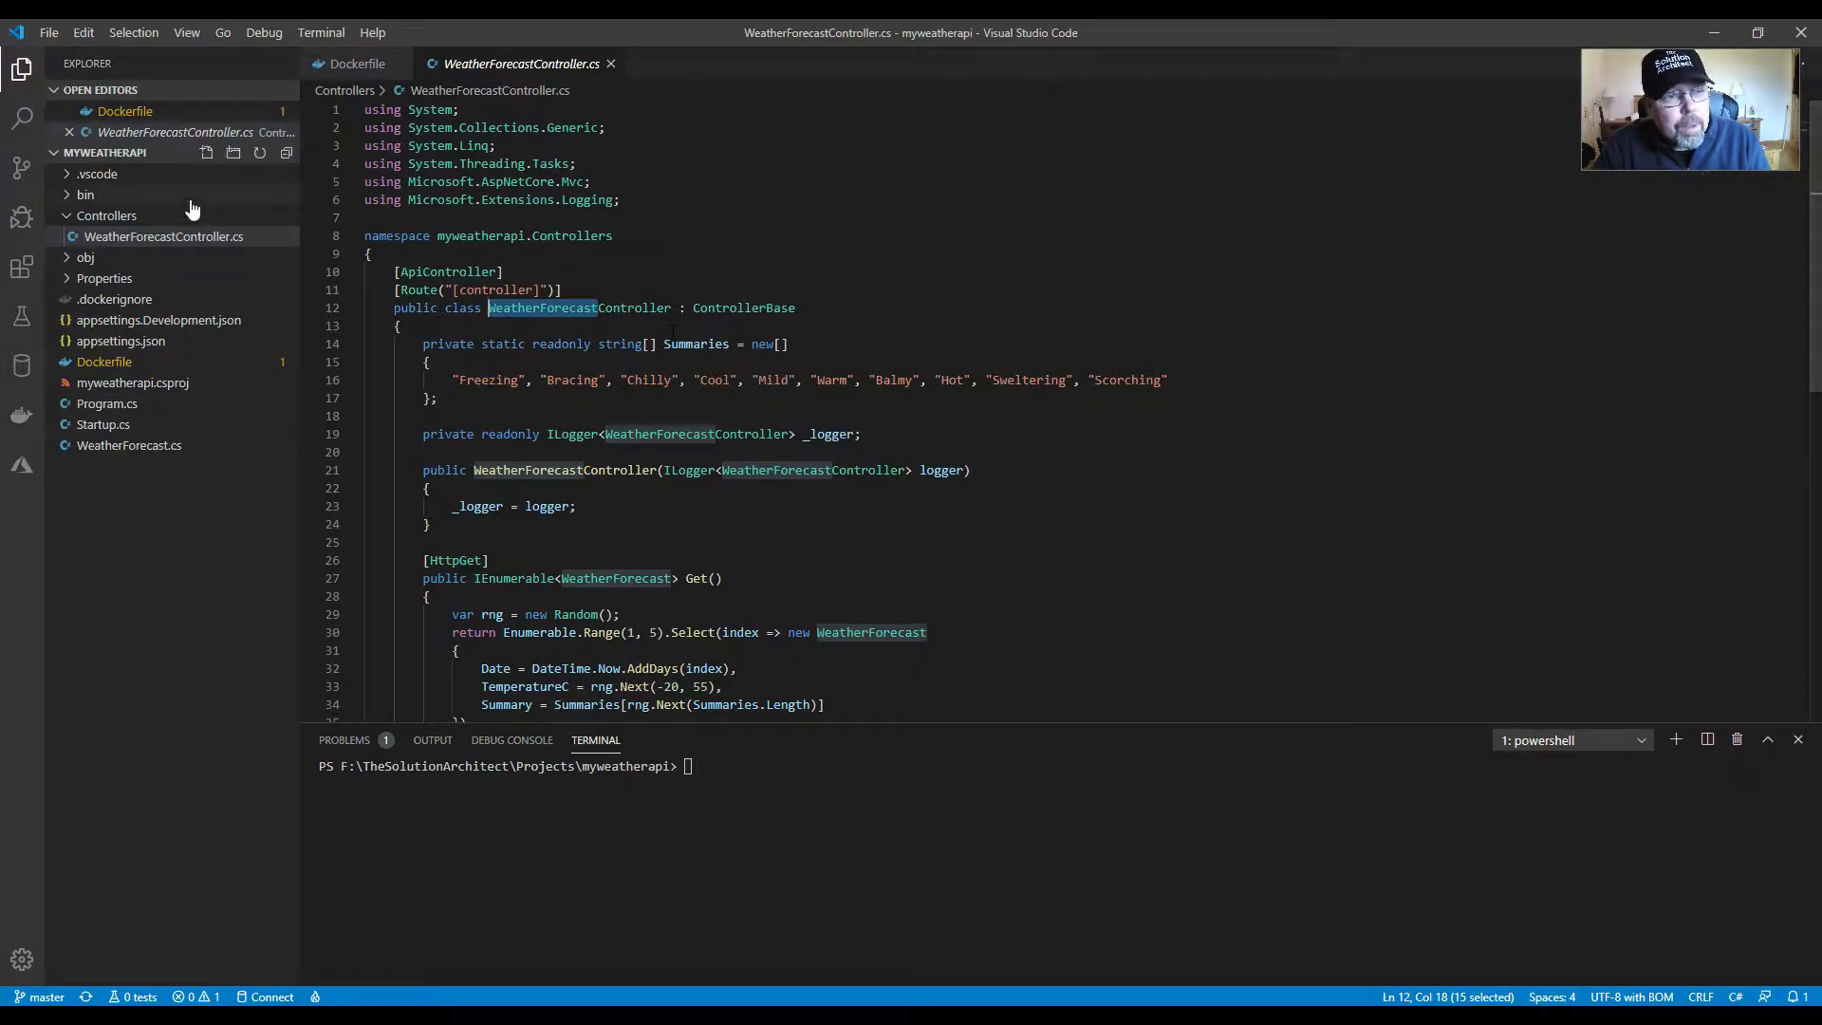
{"action": "left_click", "coordinate": [105, 362]}
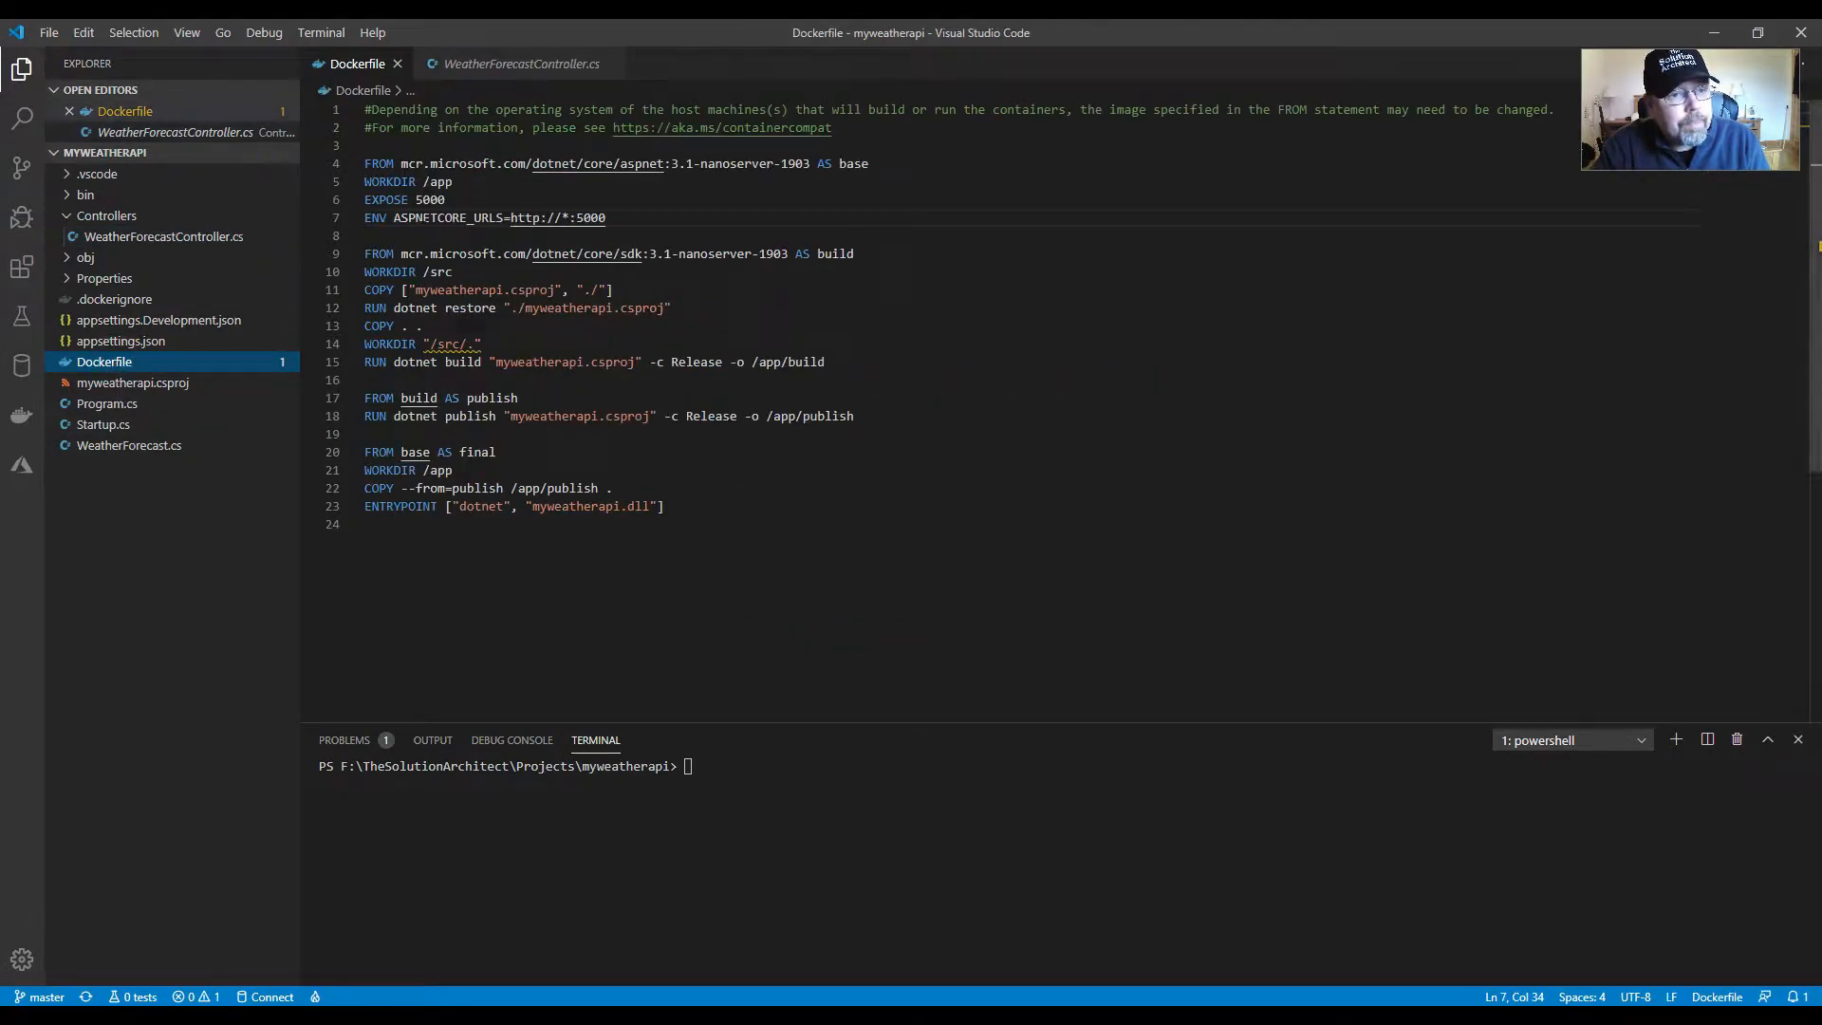
{"action": "left_click_drag", "start_coordinate": [608, 217], "coordinate": [342, 214]}
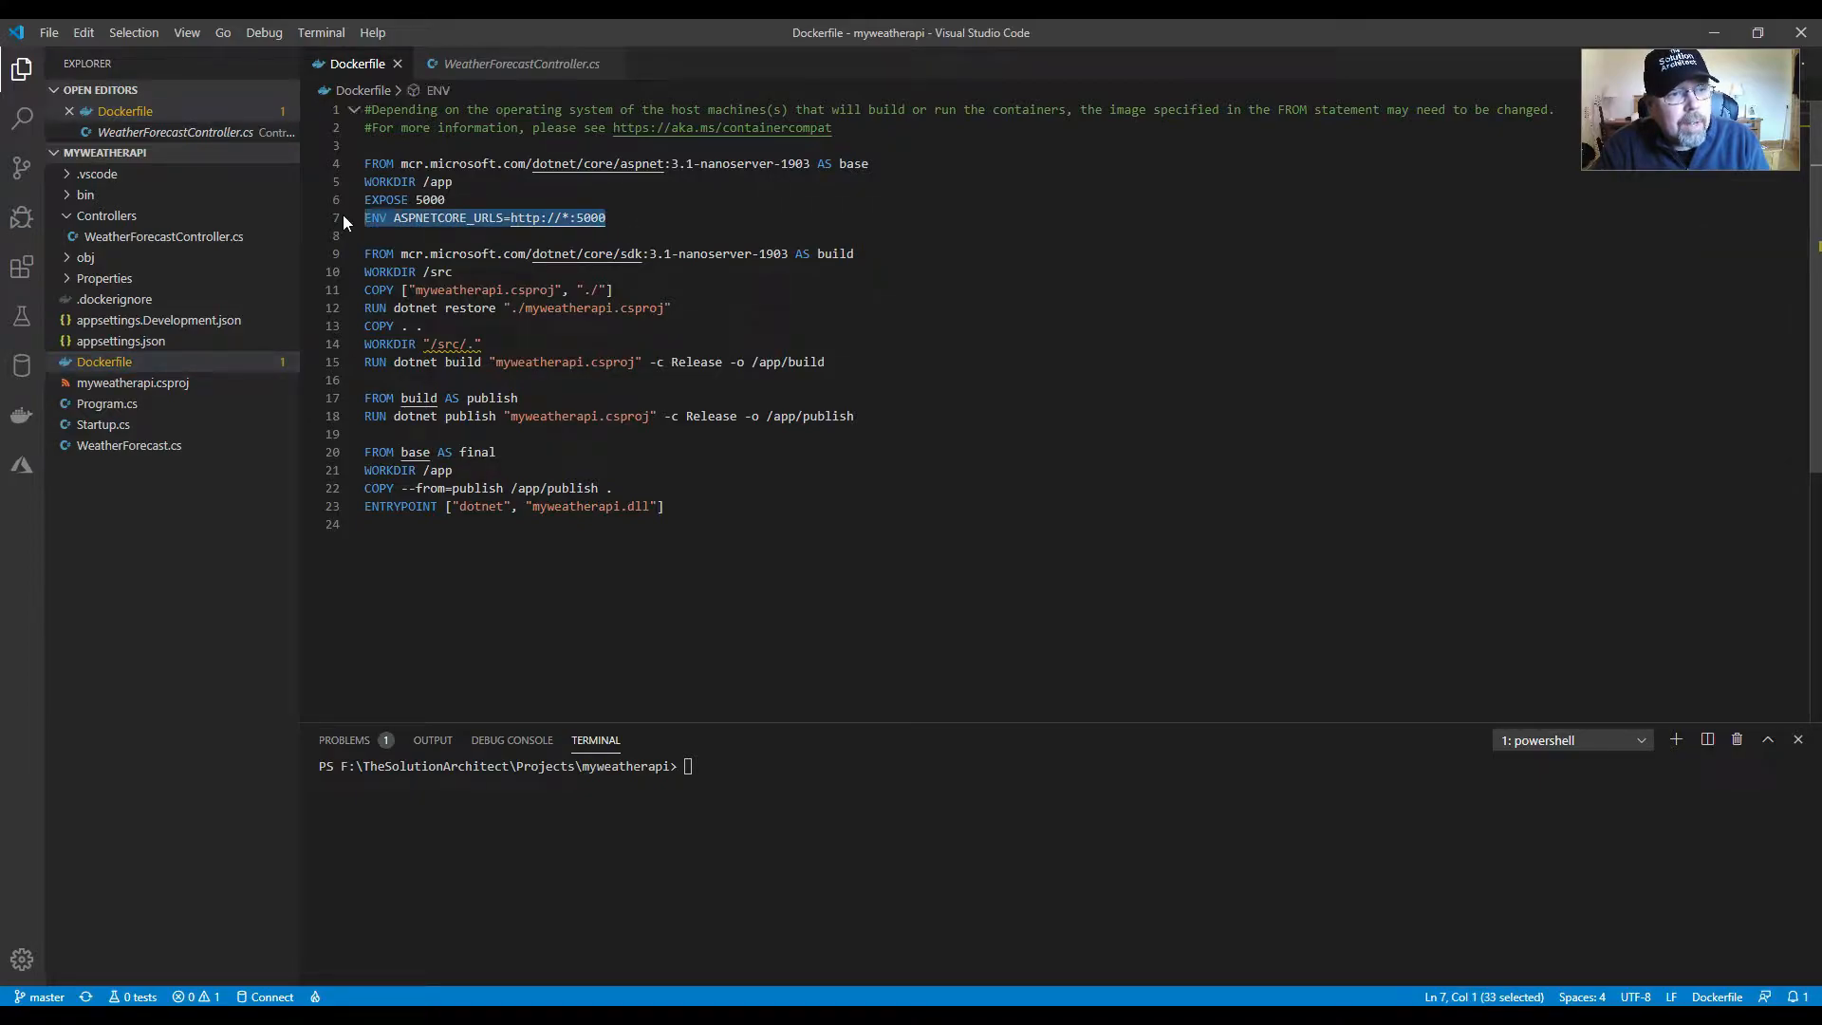
{"action": "left_click", "coordinate": [380, 218]}
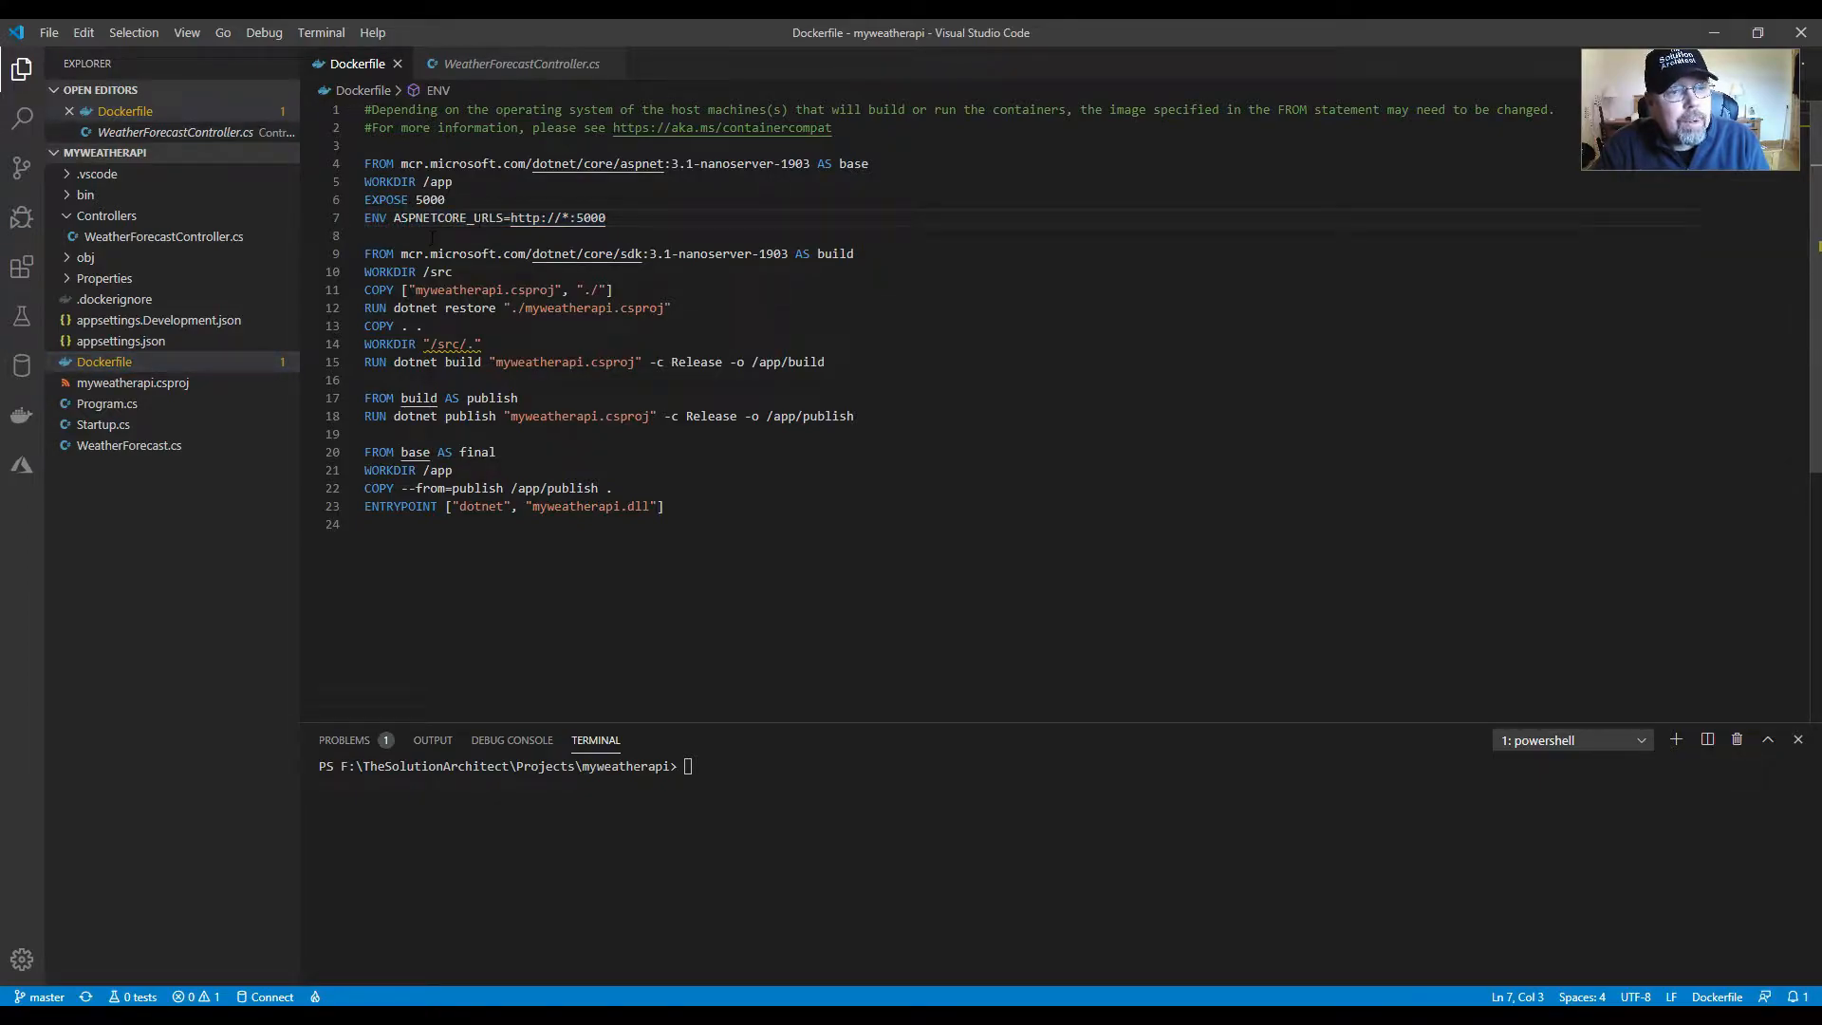
{"action": "left_click_drag", "start_coordinate": [613, 218], "coordinate": [357, 215]}
{"action": "left_click", "coordinate": [403, 228]}
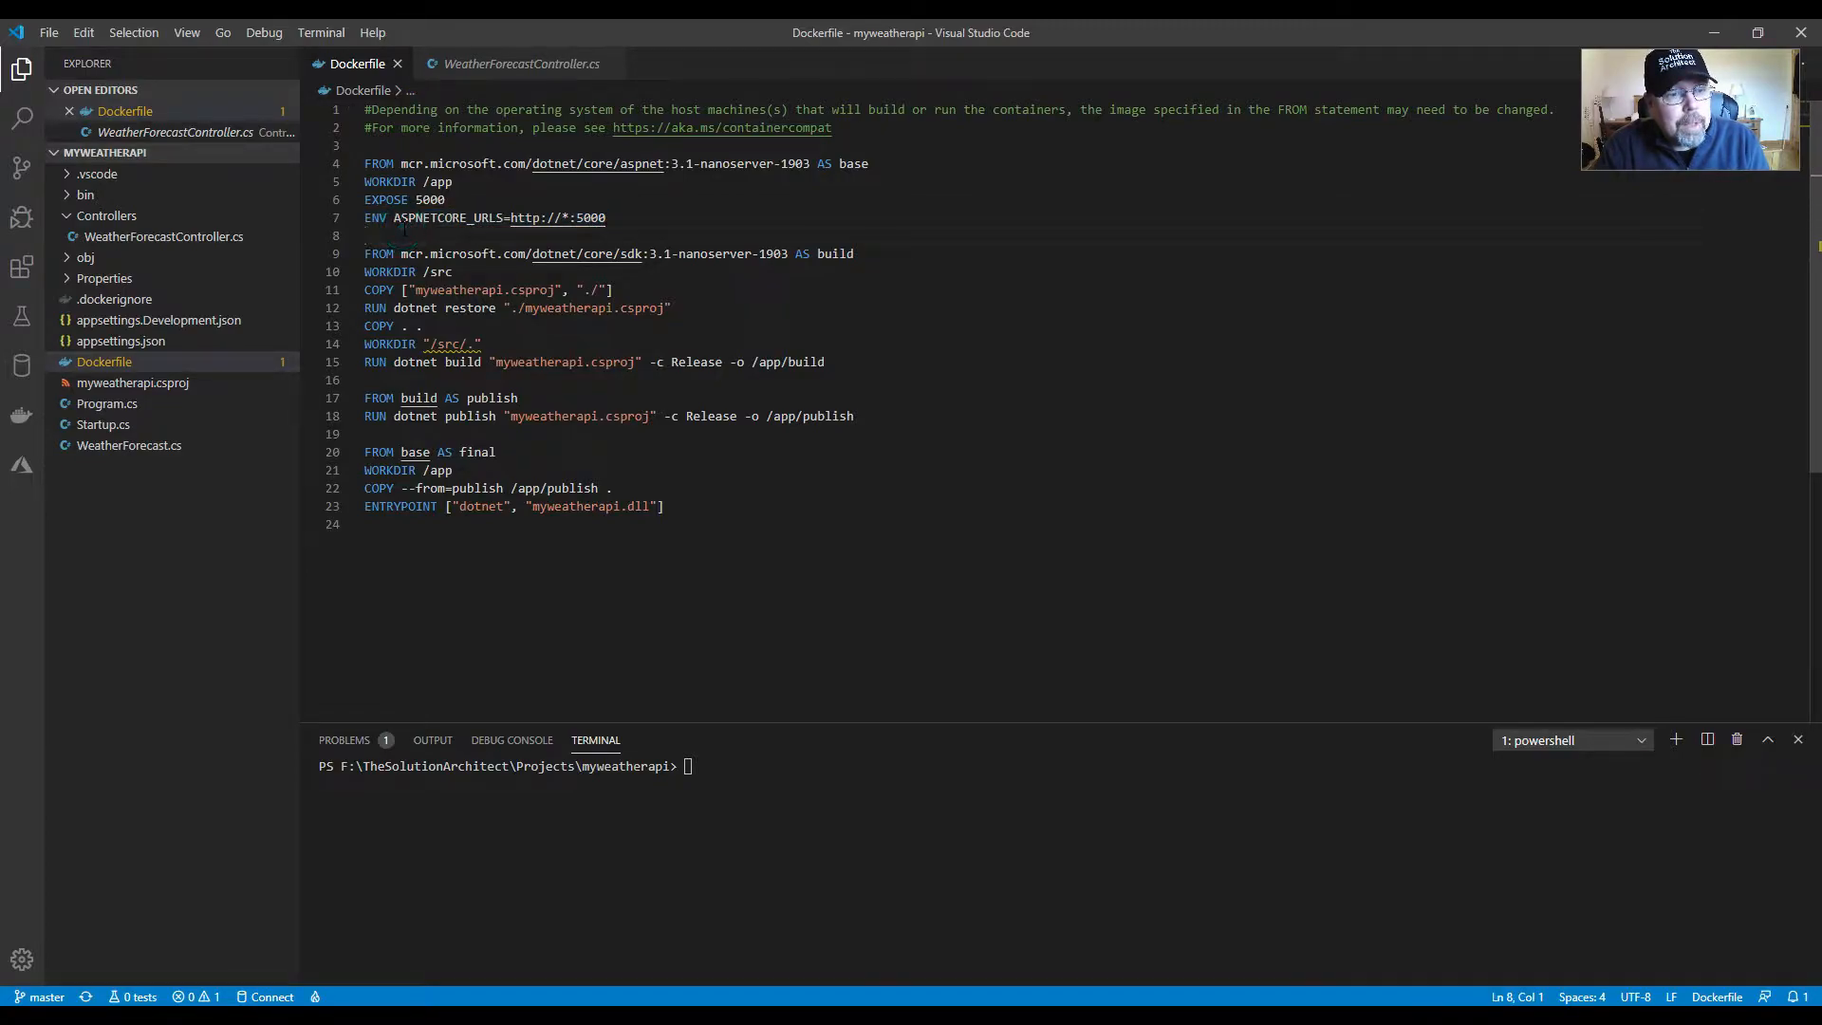
- Switch to Azure DevOps in the browser to view the DevOpsWebAPIDemo project's pipelines, and bring up the Azure portal dashboard
{"action": "key", "text": "alt+Tab"}
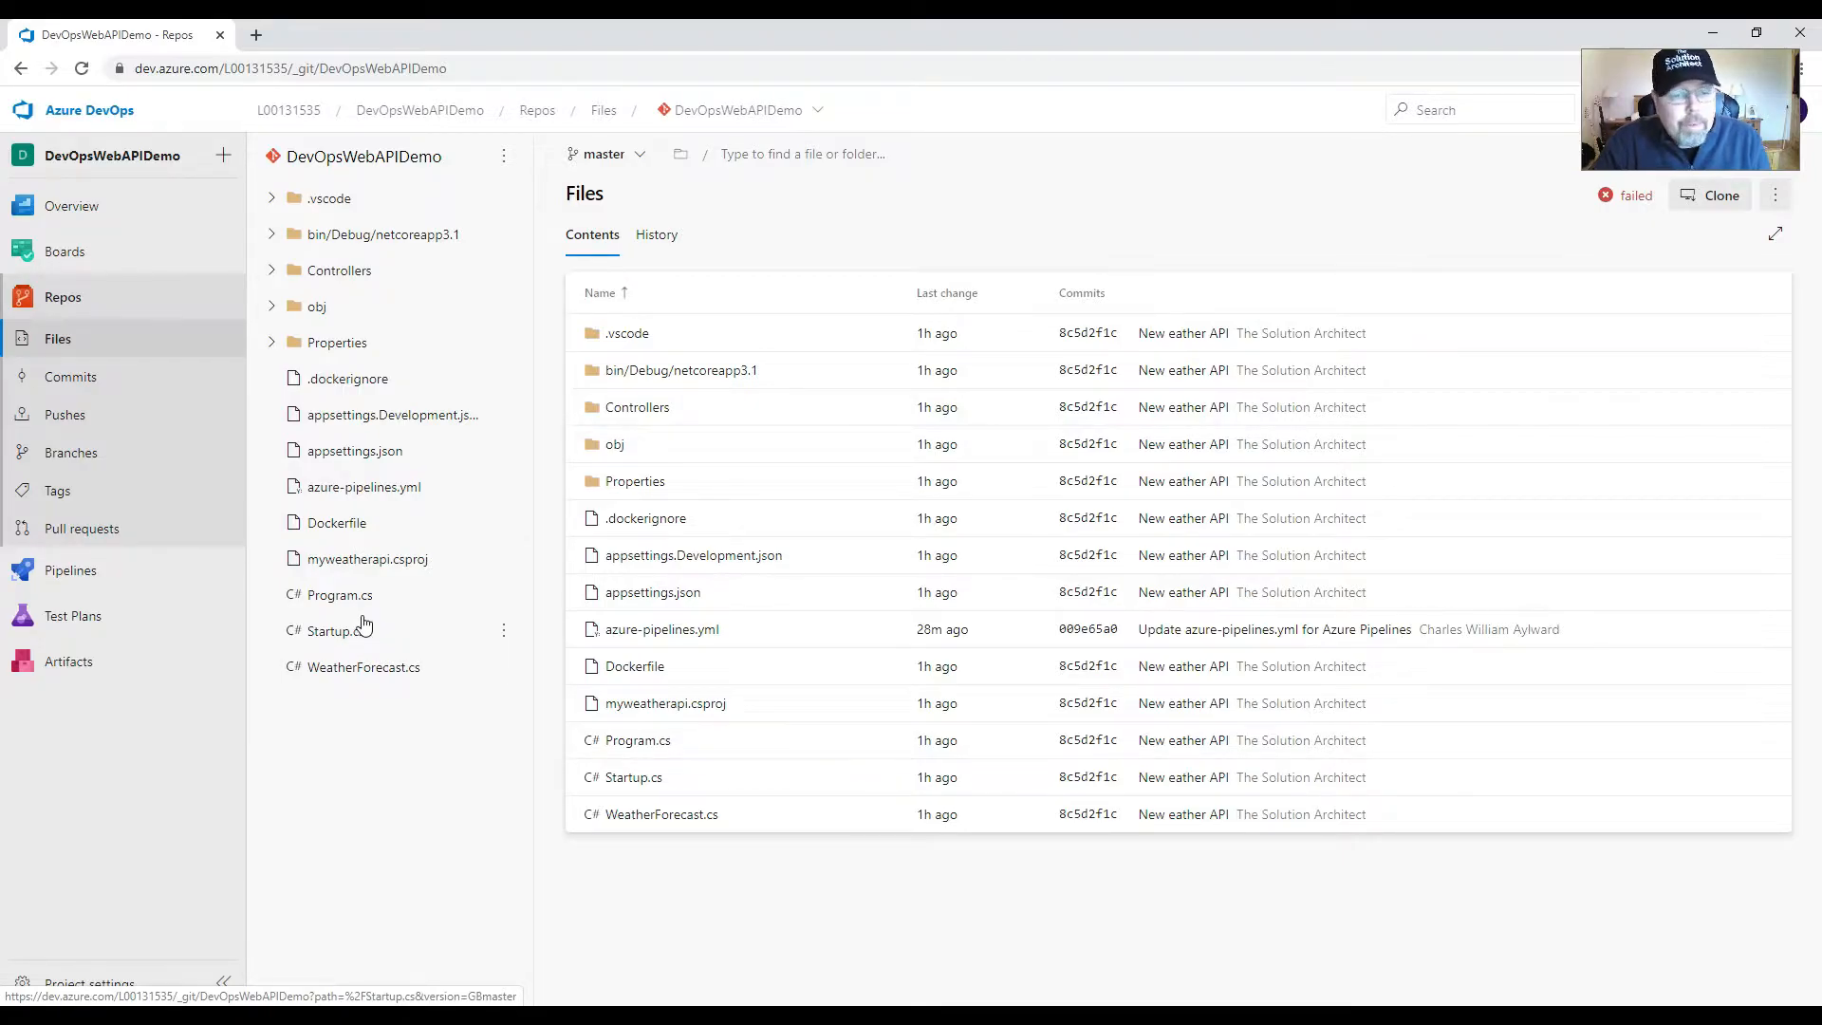
{"action": "mouse_move", "coordinate": [65, 572]}
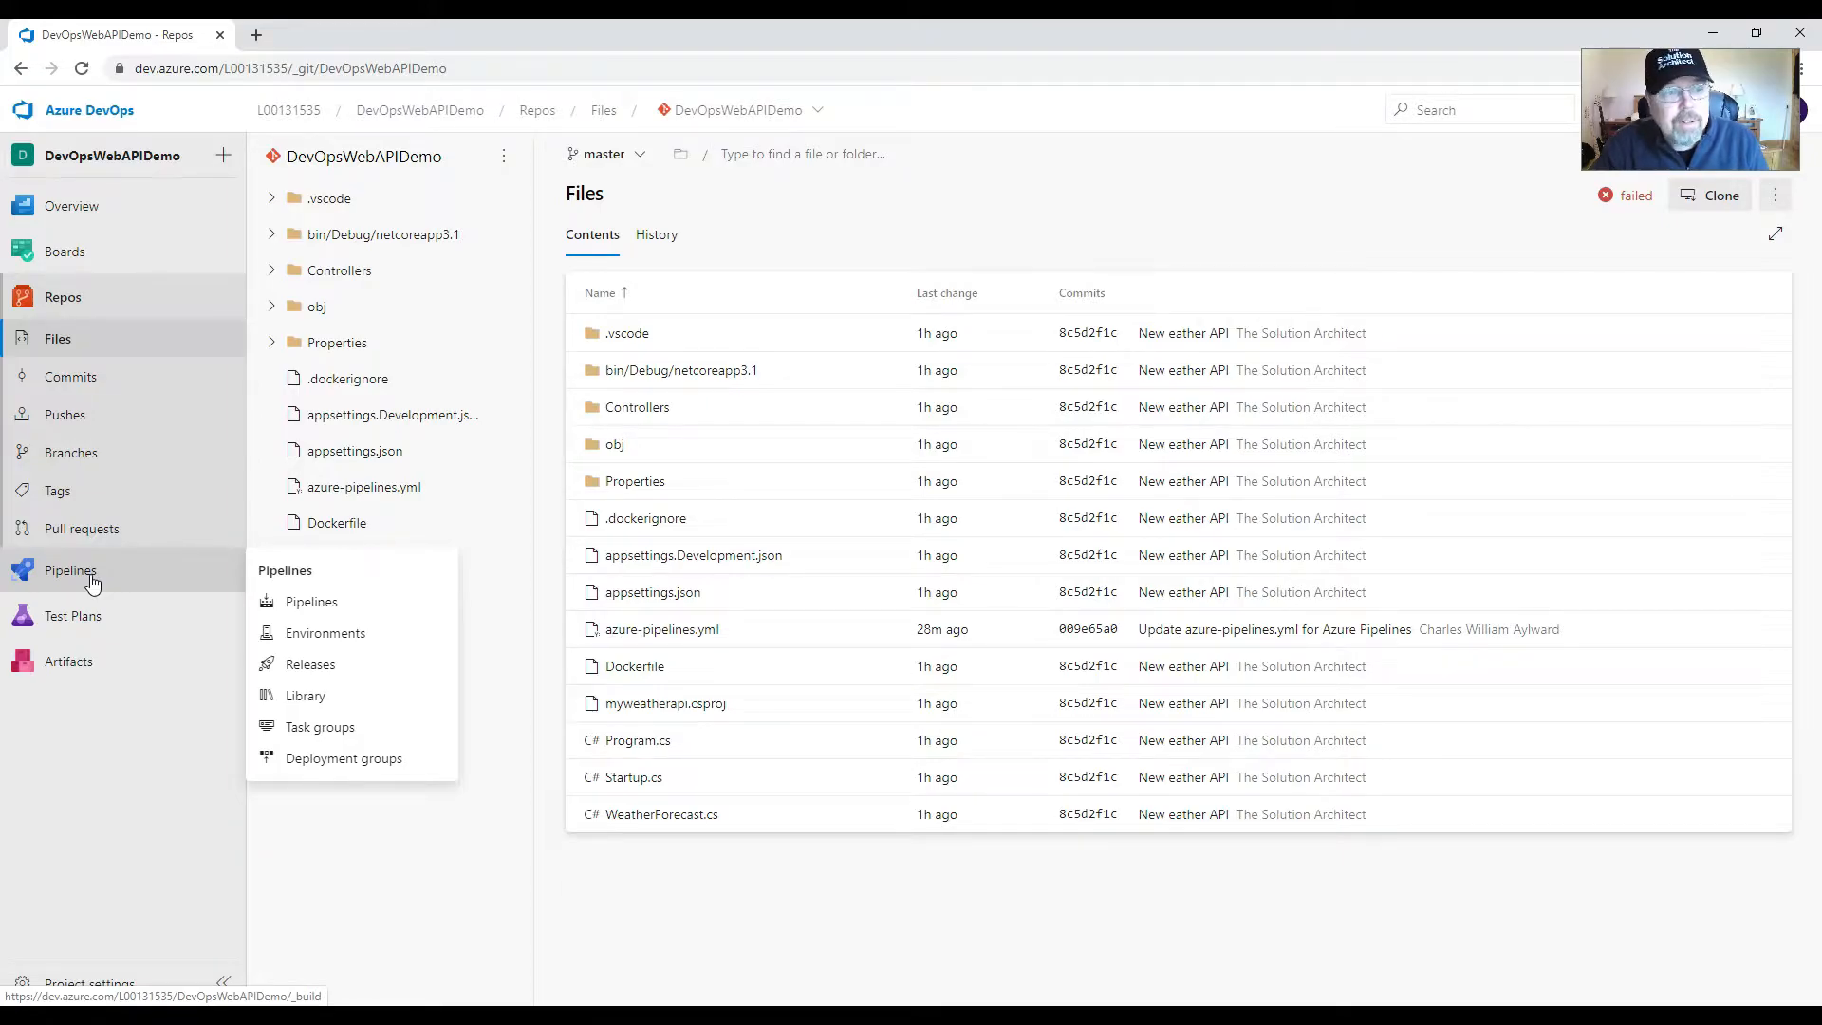
{"action": "left_click", "coordinate": [92, 582]}
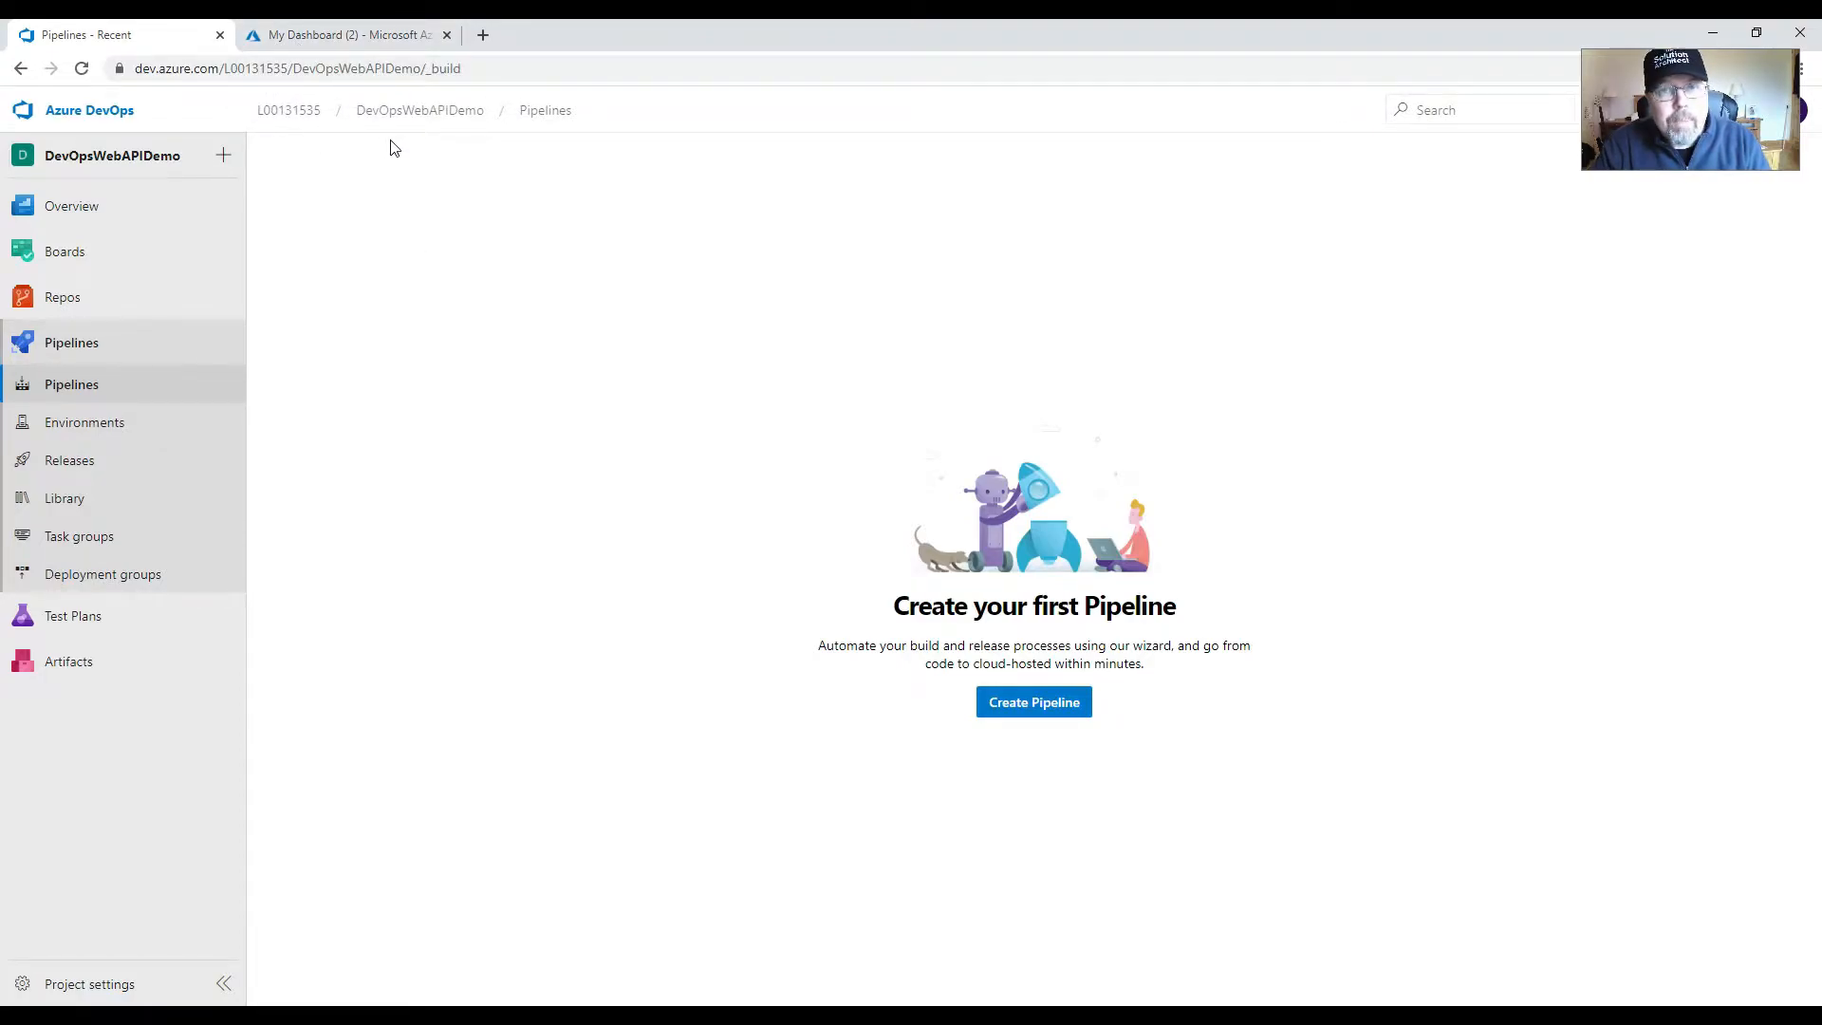
{"action": "left_click", "coordinate": [358, 46]}
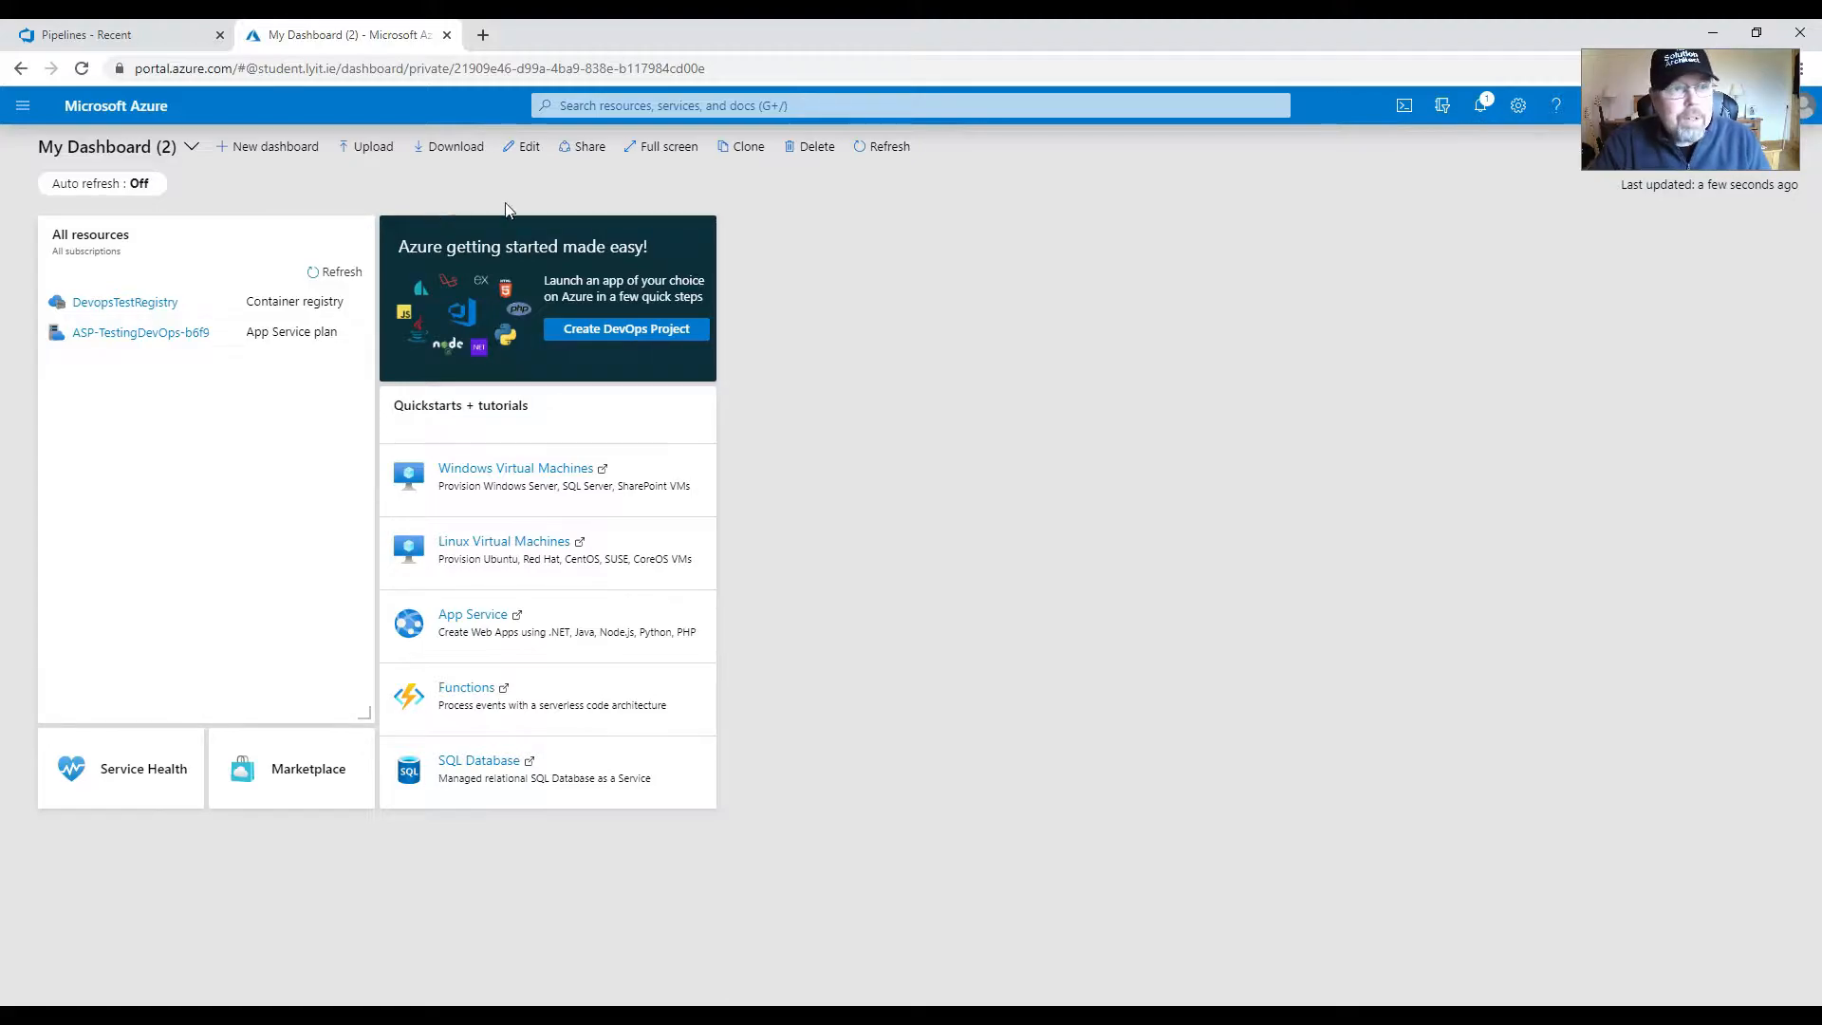
- Search the Azure portal for the Resource groups service and start a new resource group
{"action": "left_click", "coordinate": [639, 105]}
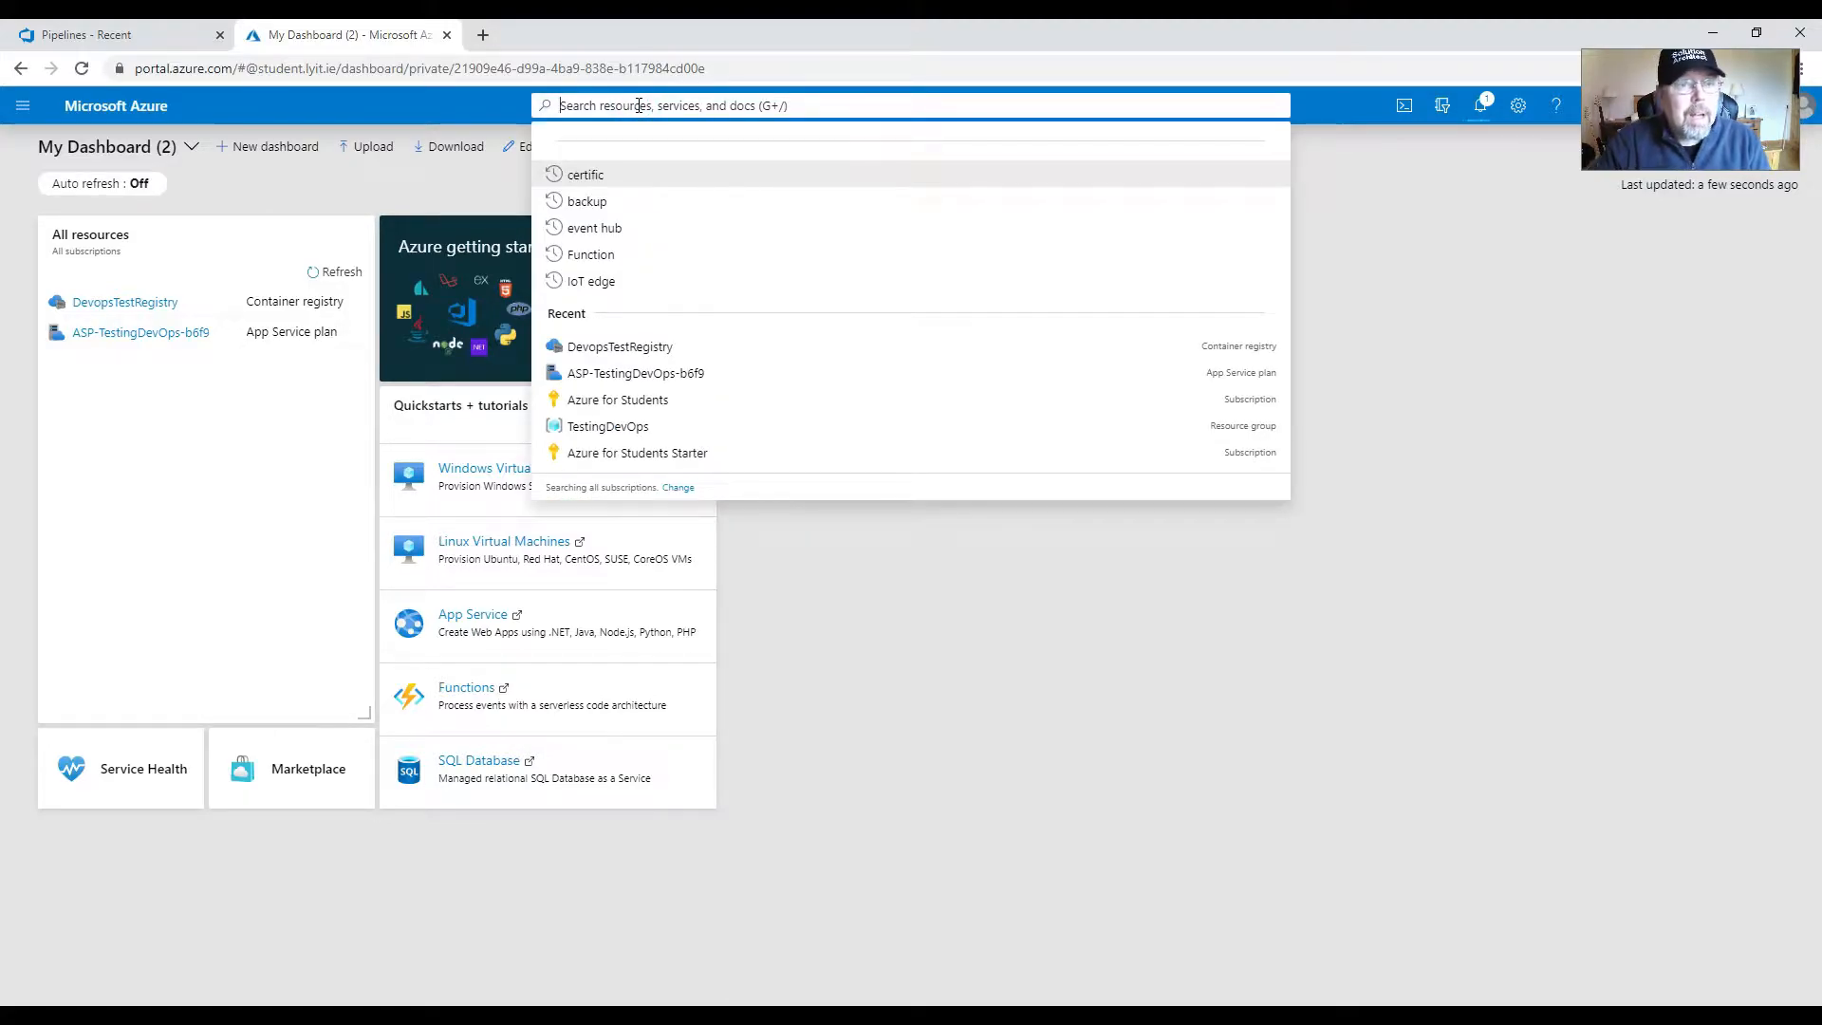
{"action": "type", "text": "resource"}
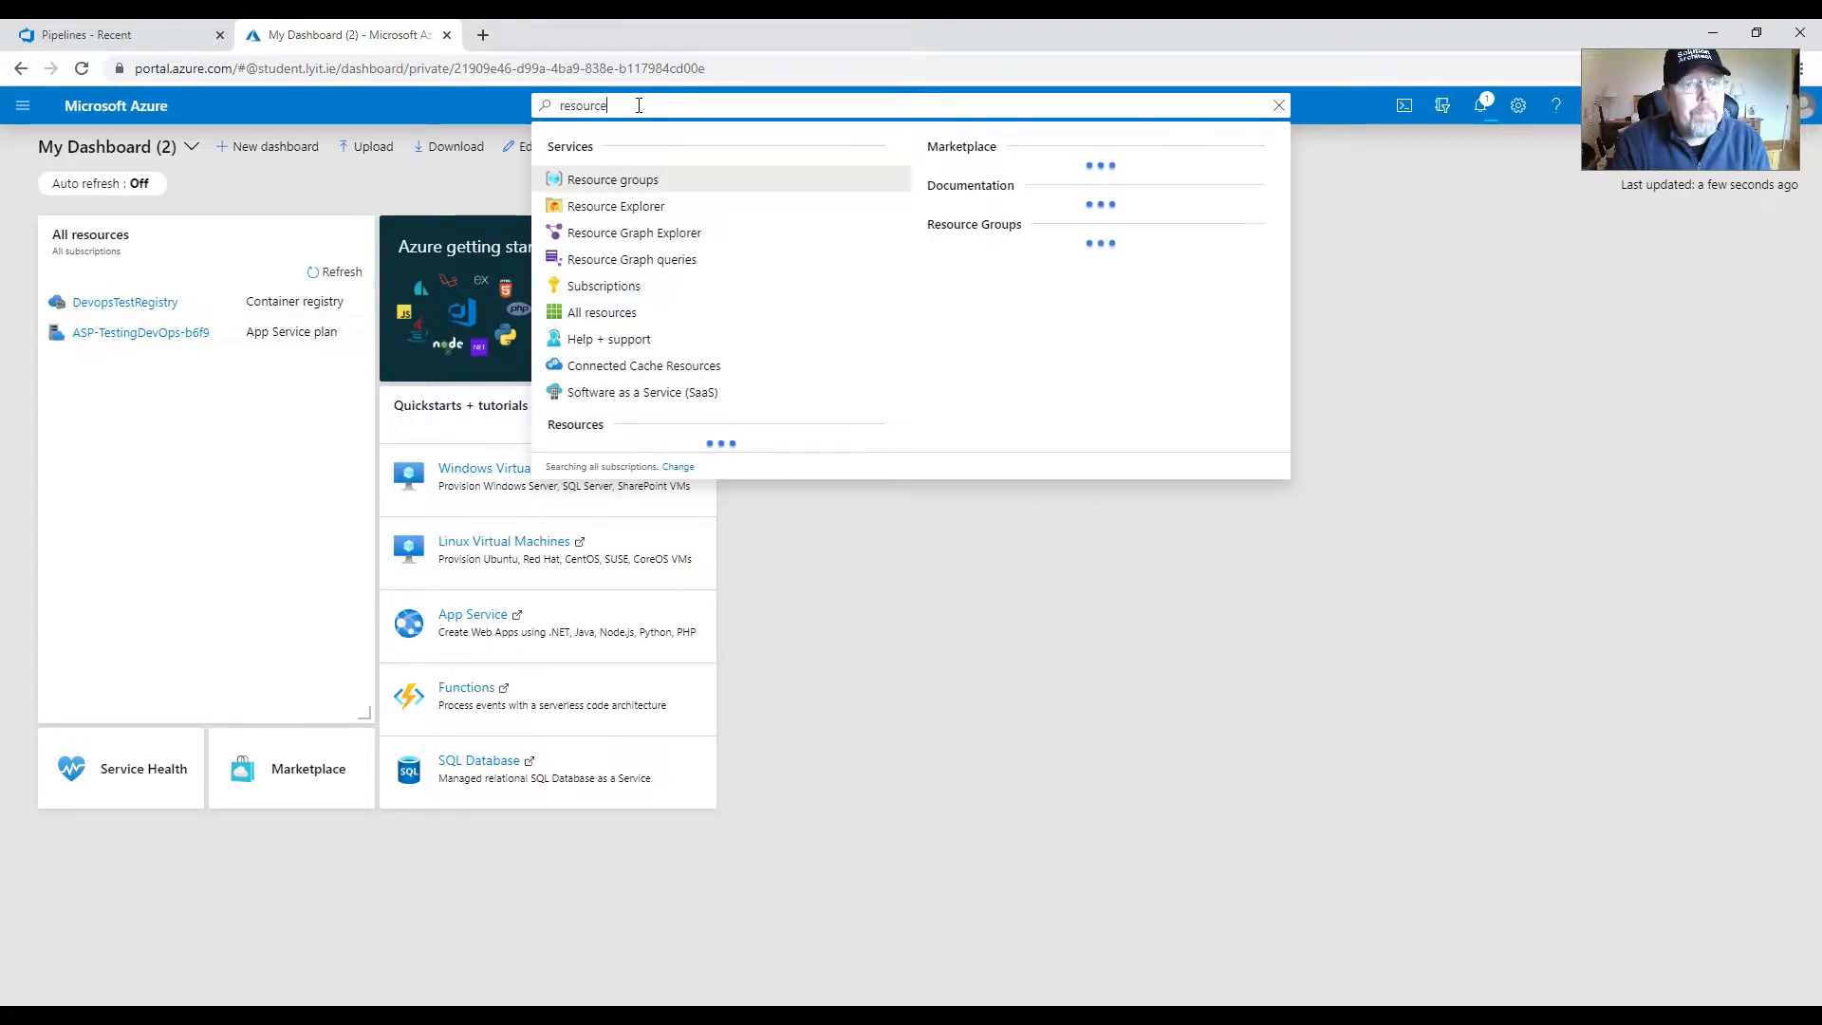
{"action": "left_click", "coordinate": [653, 181]}
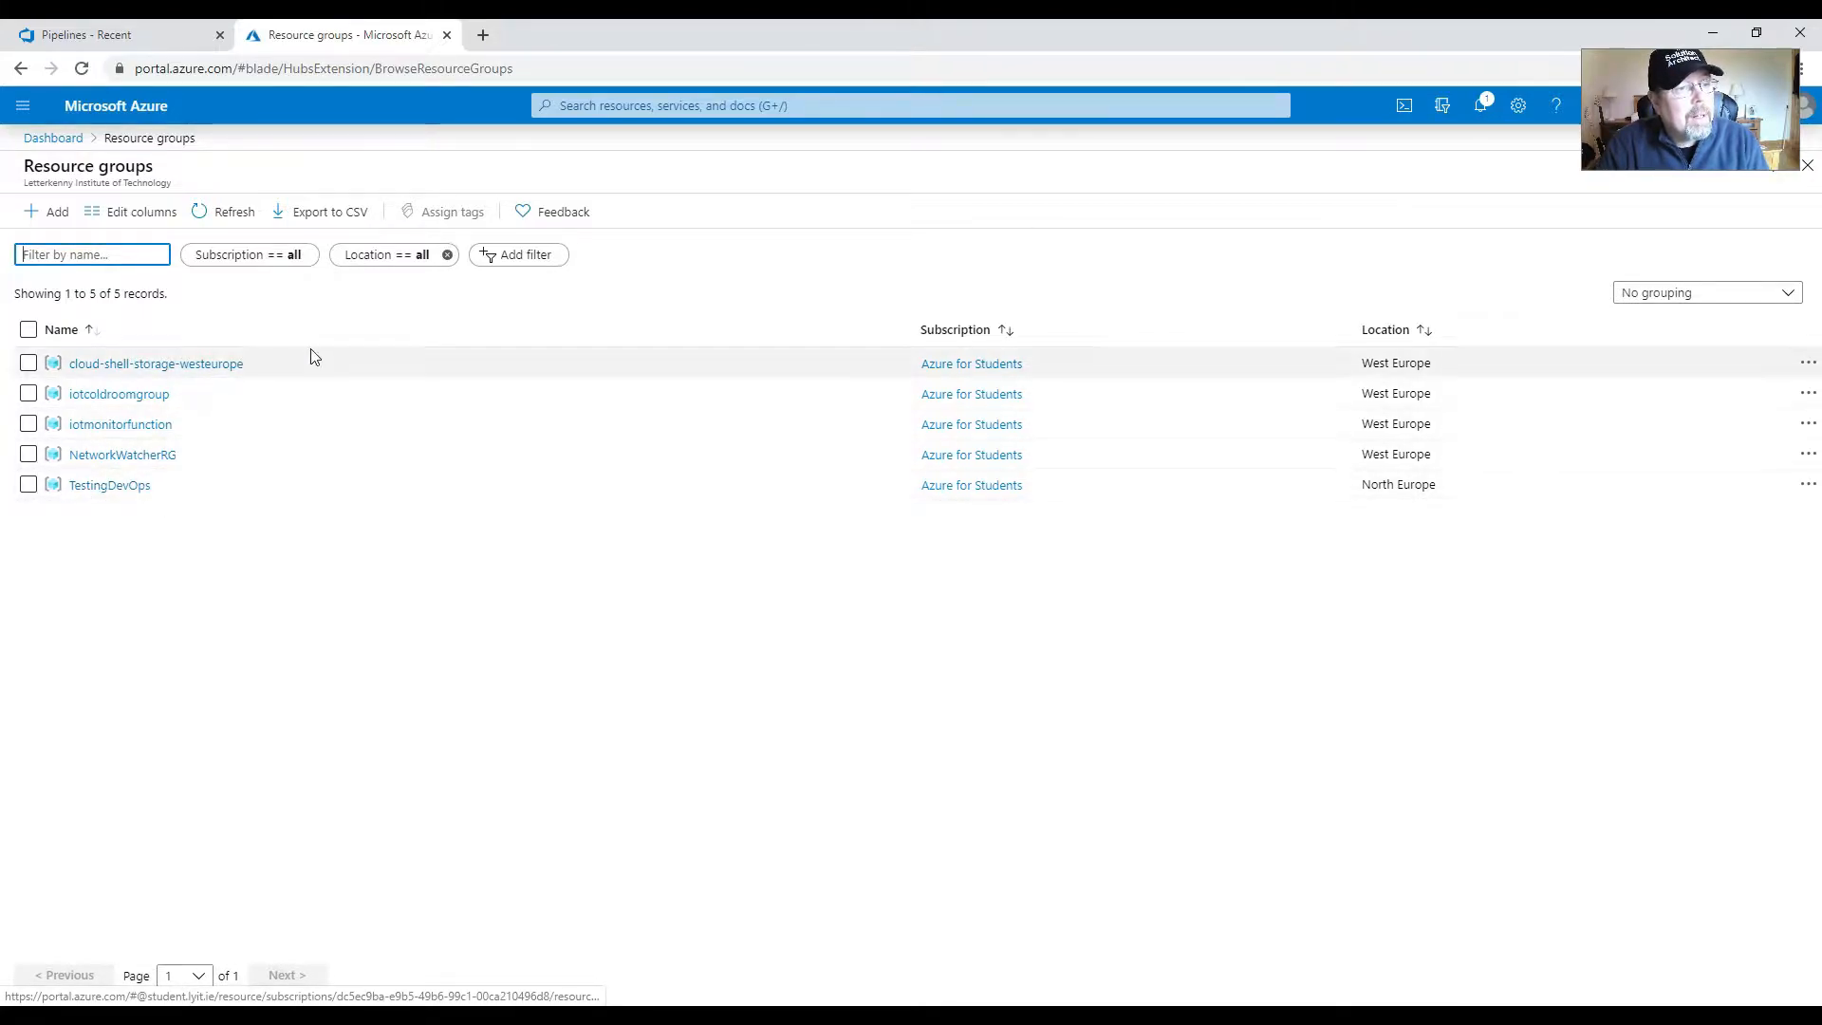
{"action": "left_click", "coordinate": [50, 217]}
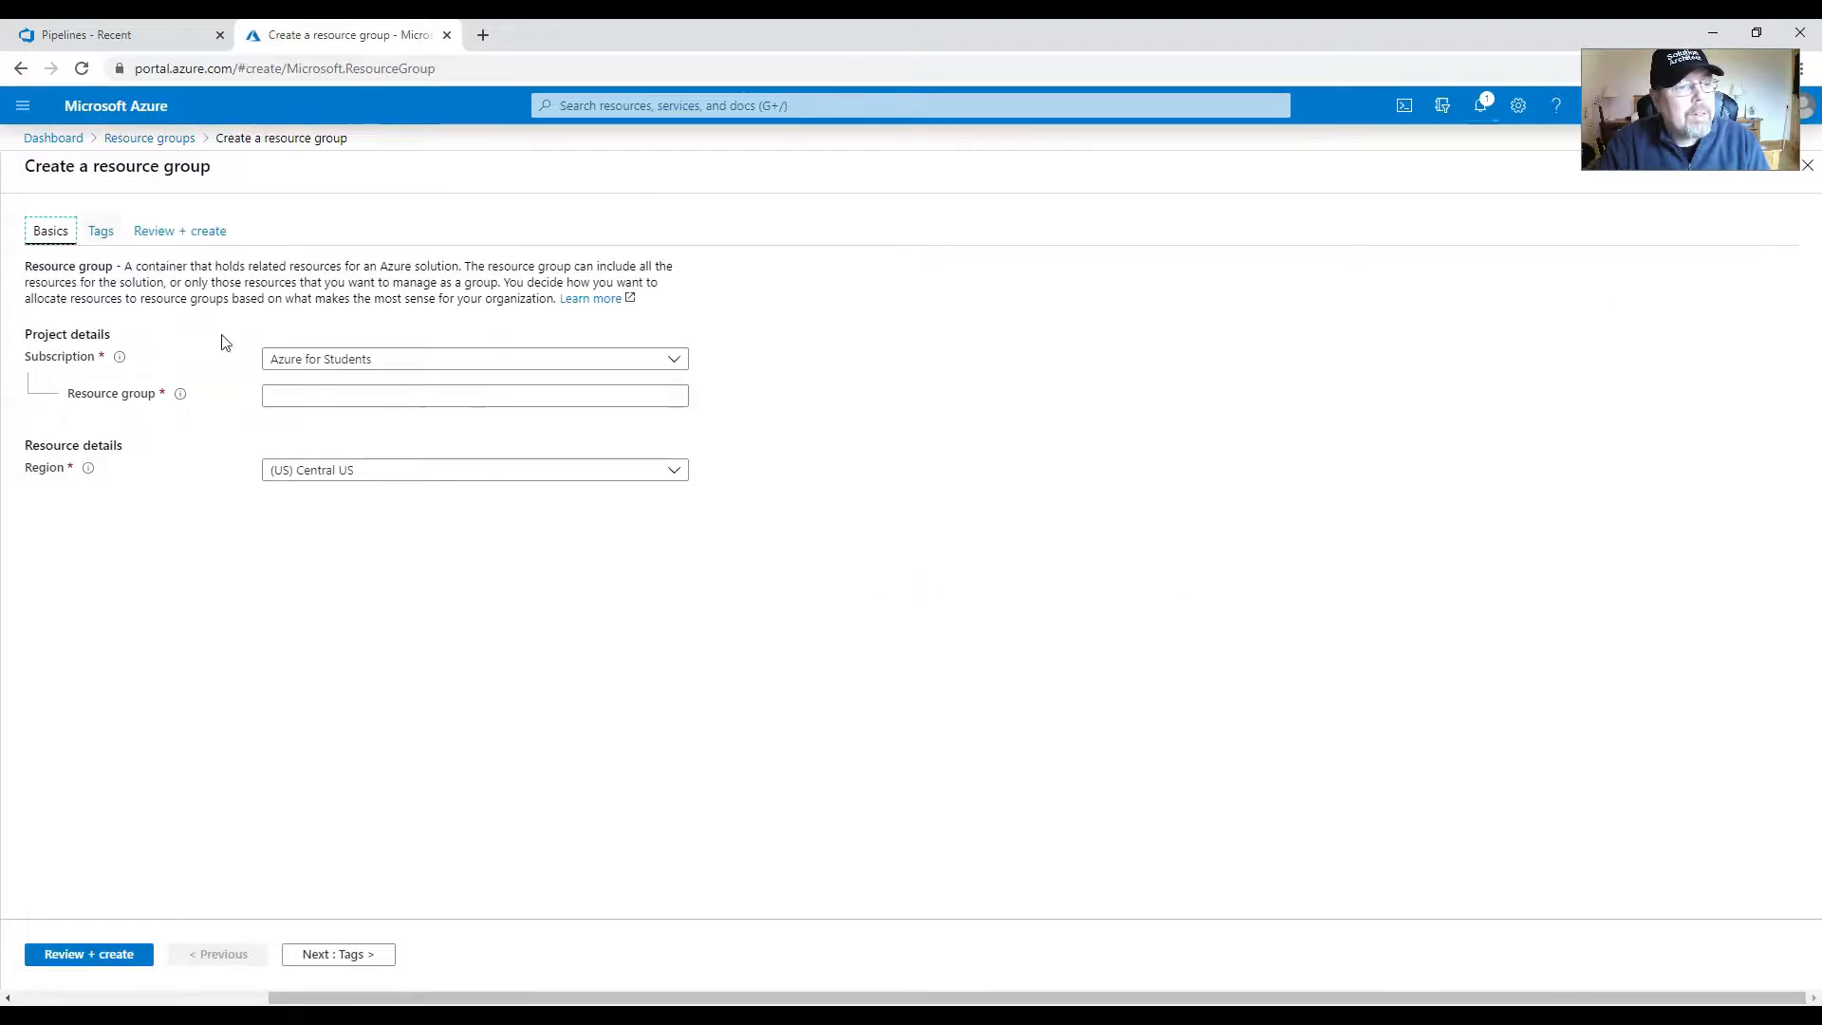
- Name the new resource group DevOpsApps and set its region to (Europe) North Europe
{"action": "left_click", "coordinate": [336, 391]}
{"action": "type", "text": "DevOps"}
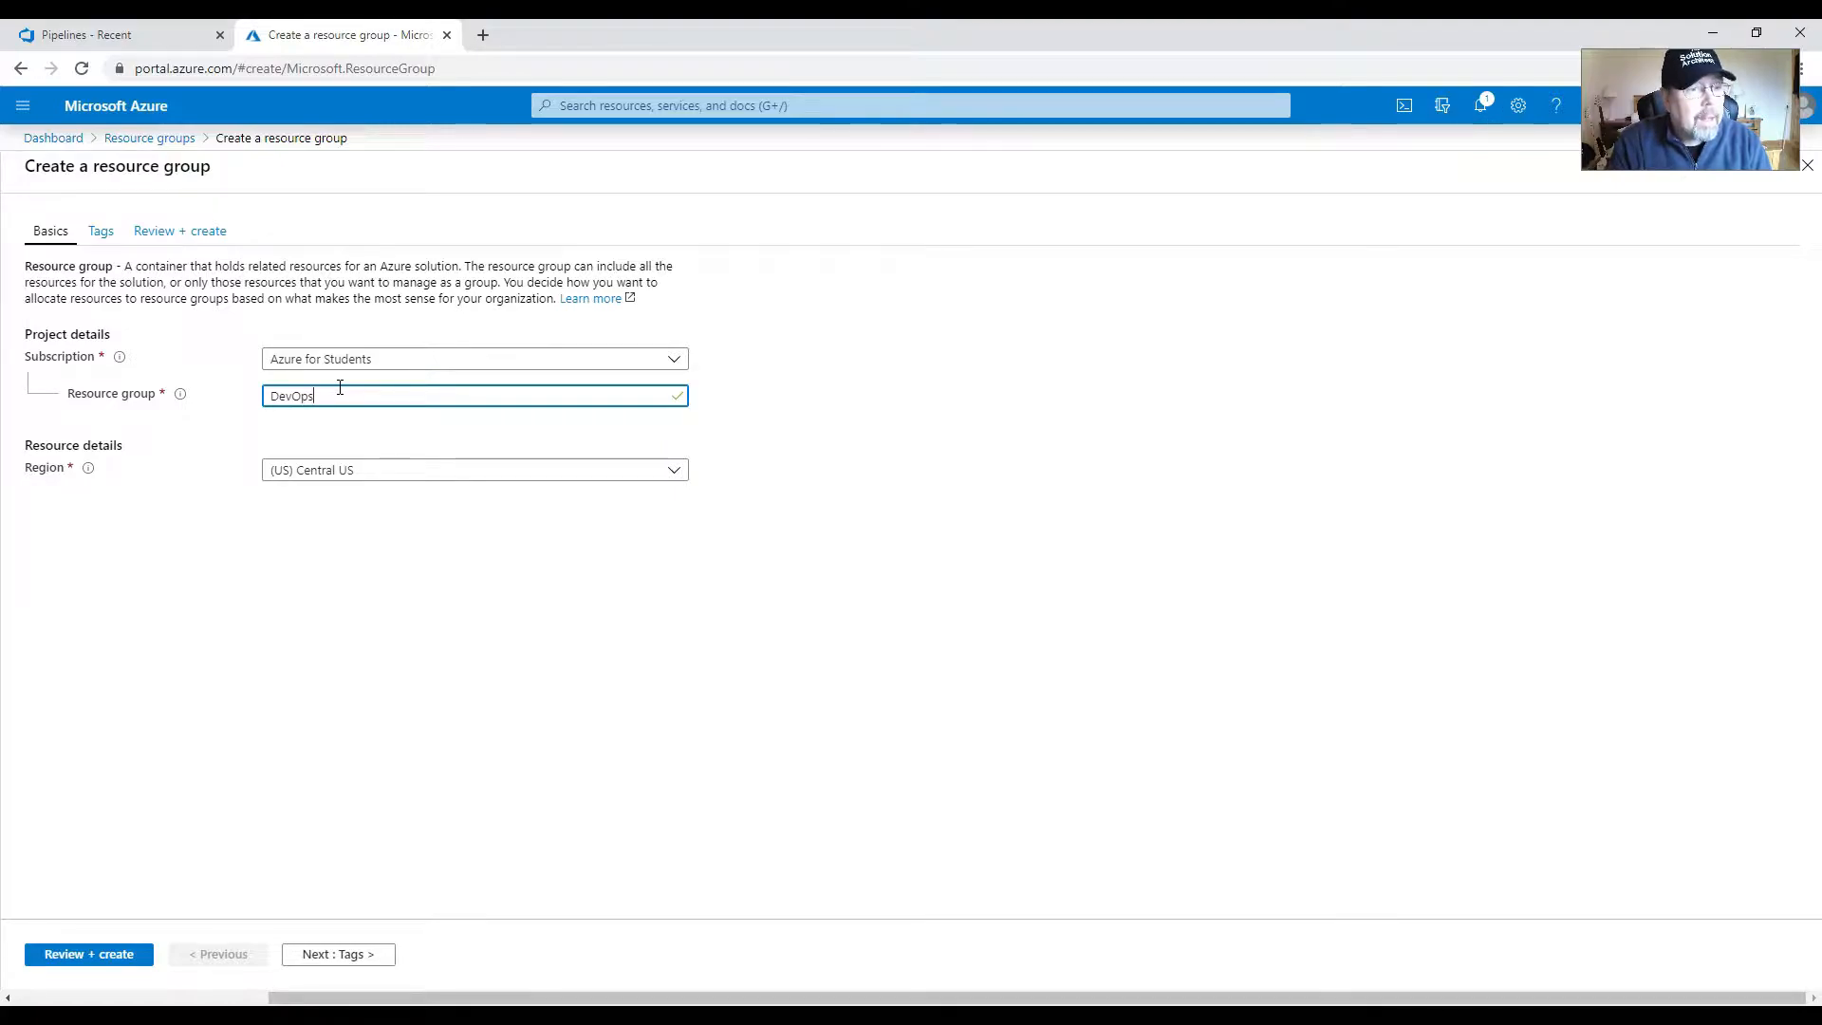
{"action": "type", "text": "App"}
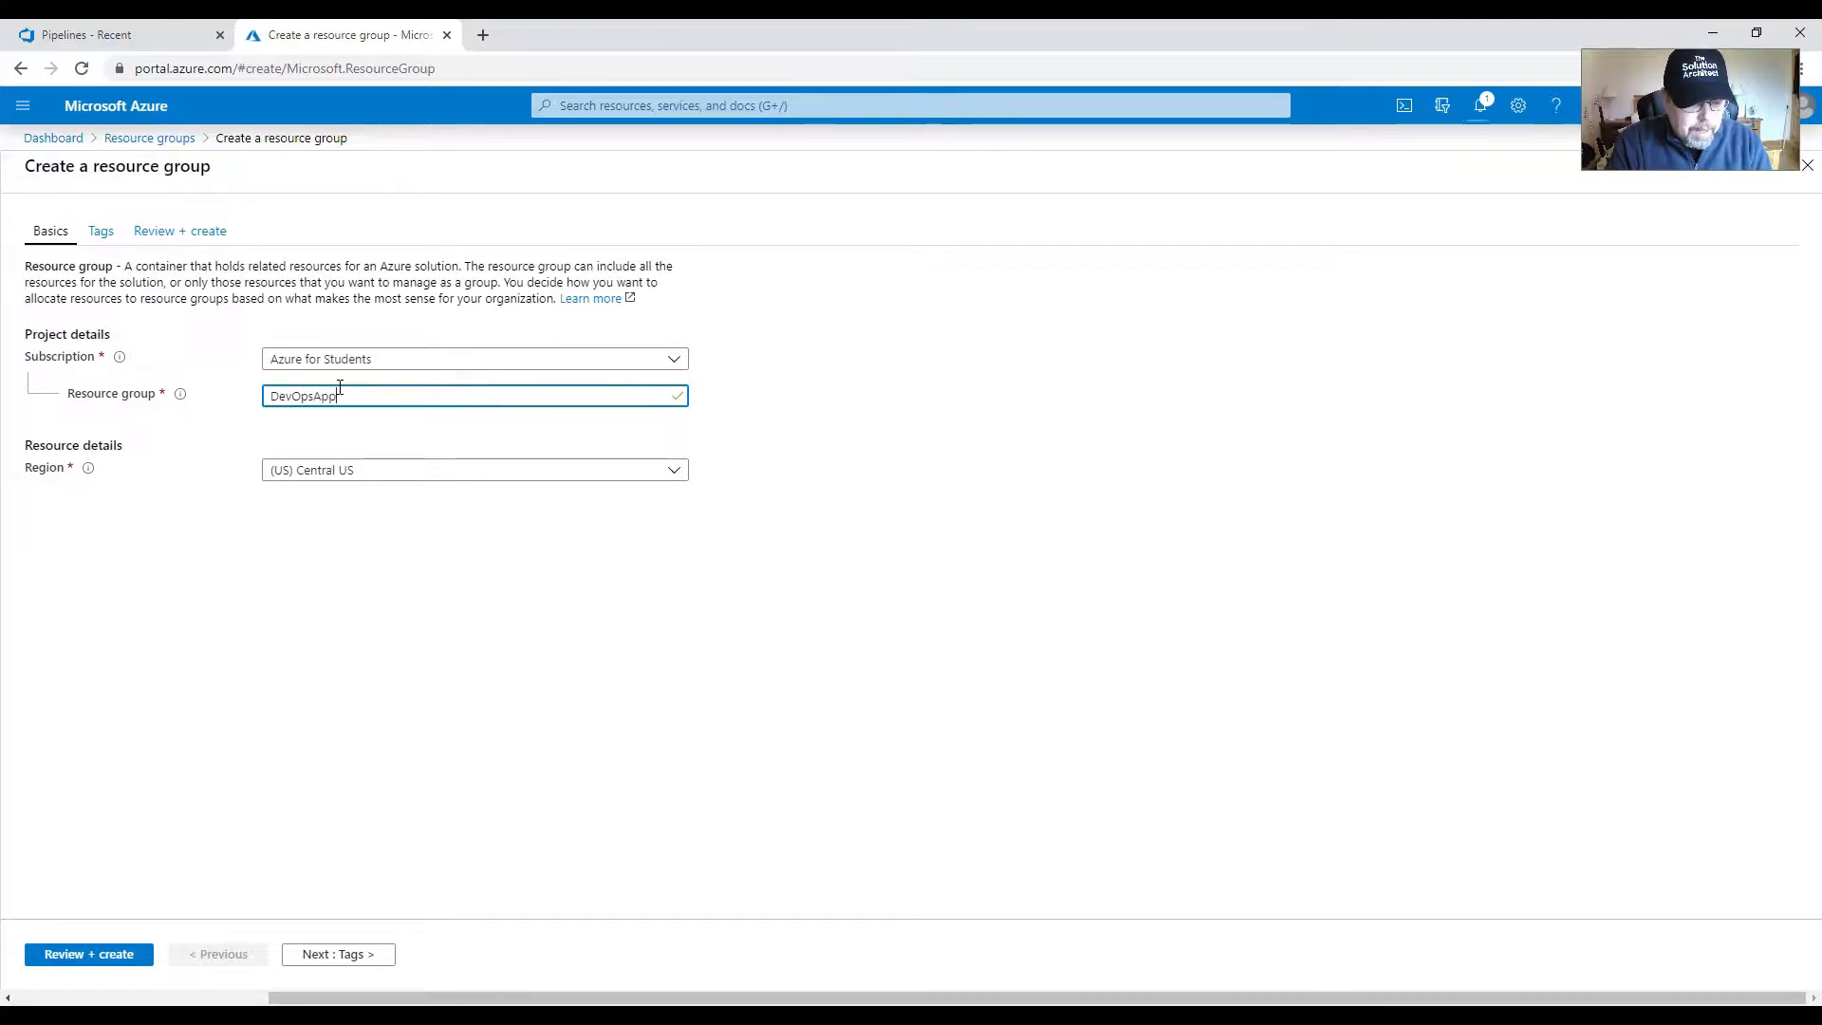
{"action": "type", "text": "s"}
{"action": "left_click", "coordinate": [678, 475]}
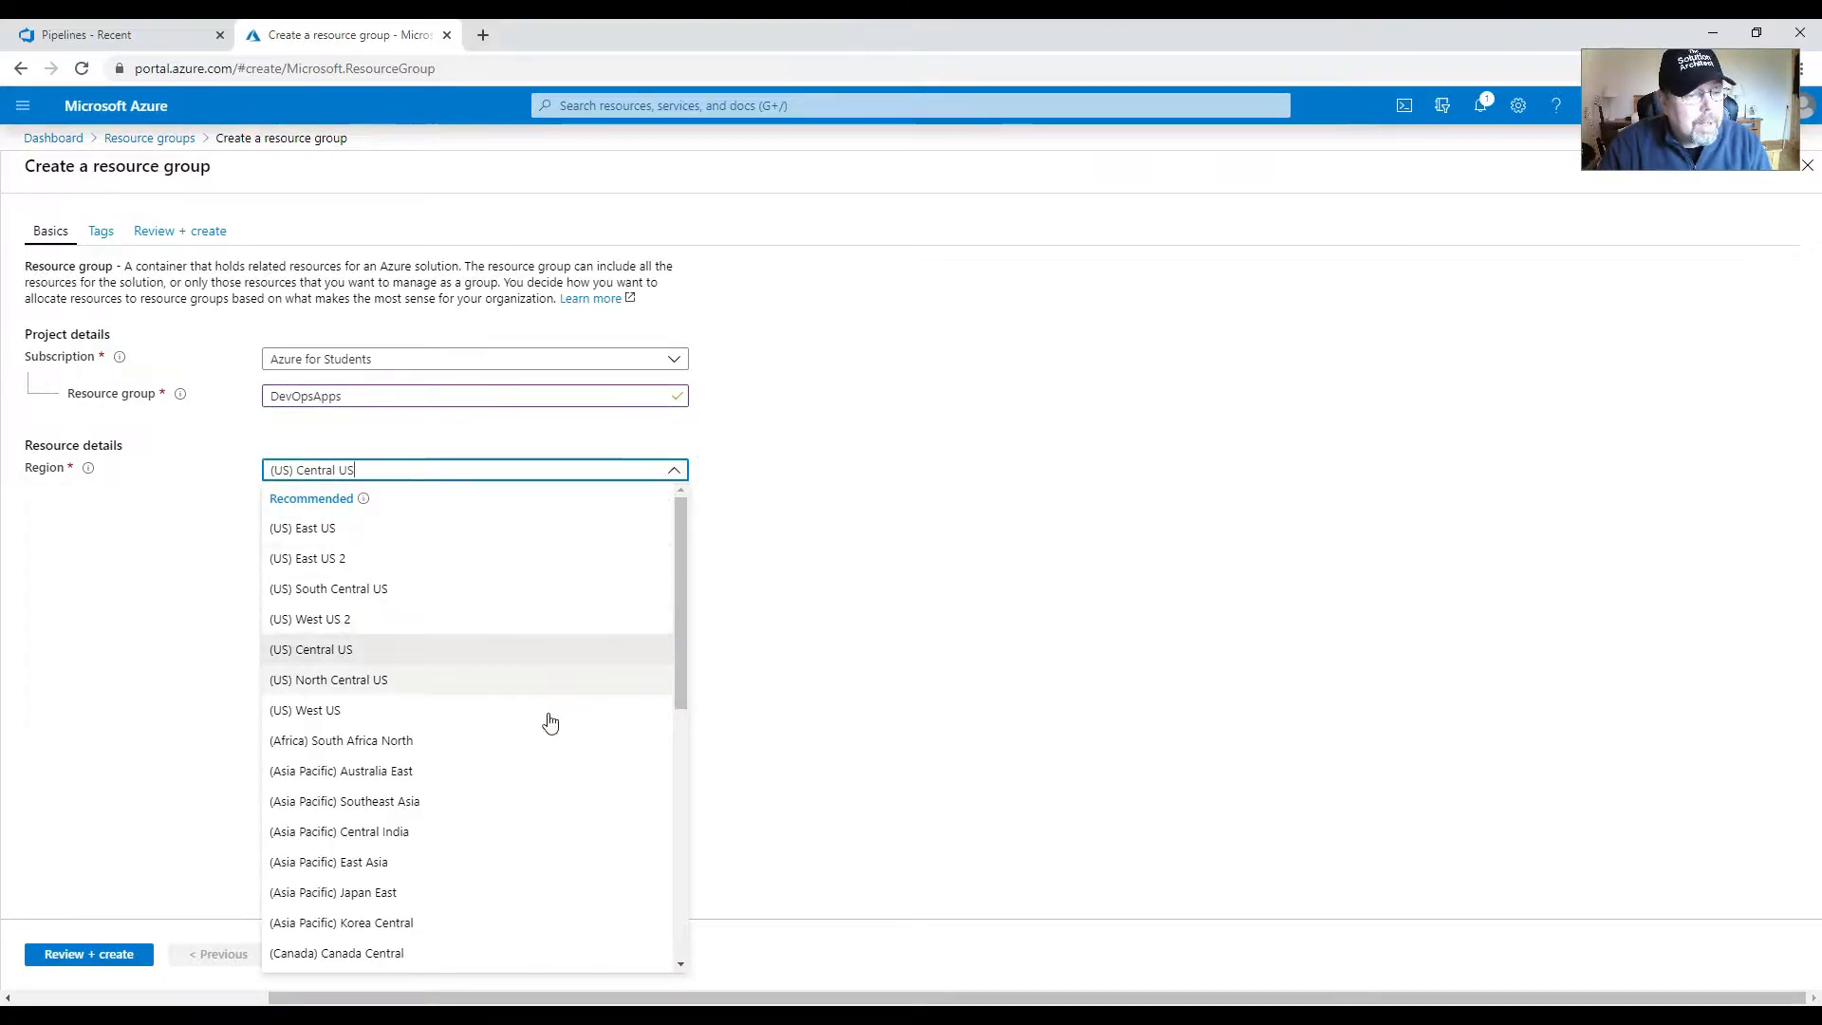
{"action": "scroll", "coordinate": [545, 712], "scroll_direction": "down", "scroll_amount": 4}
{"action": "scroll", "coordinate": [545, 712], "scroll_direction": "up", "scroll_amount": 1}
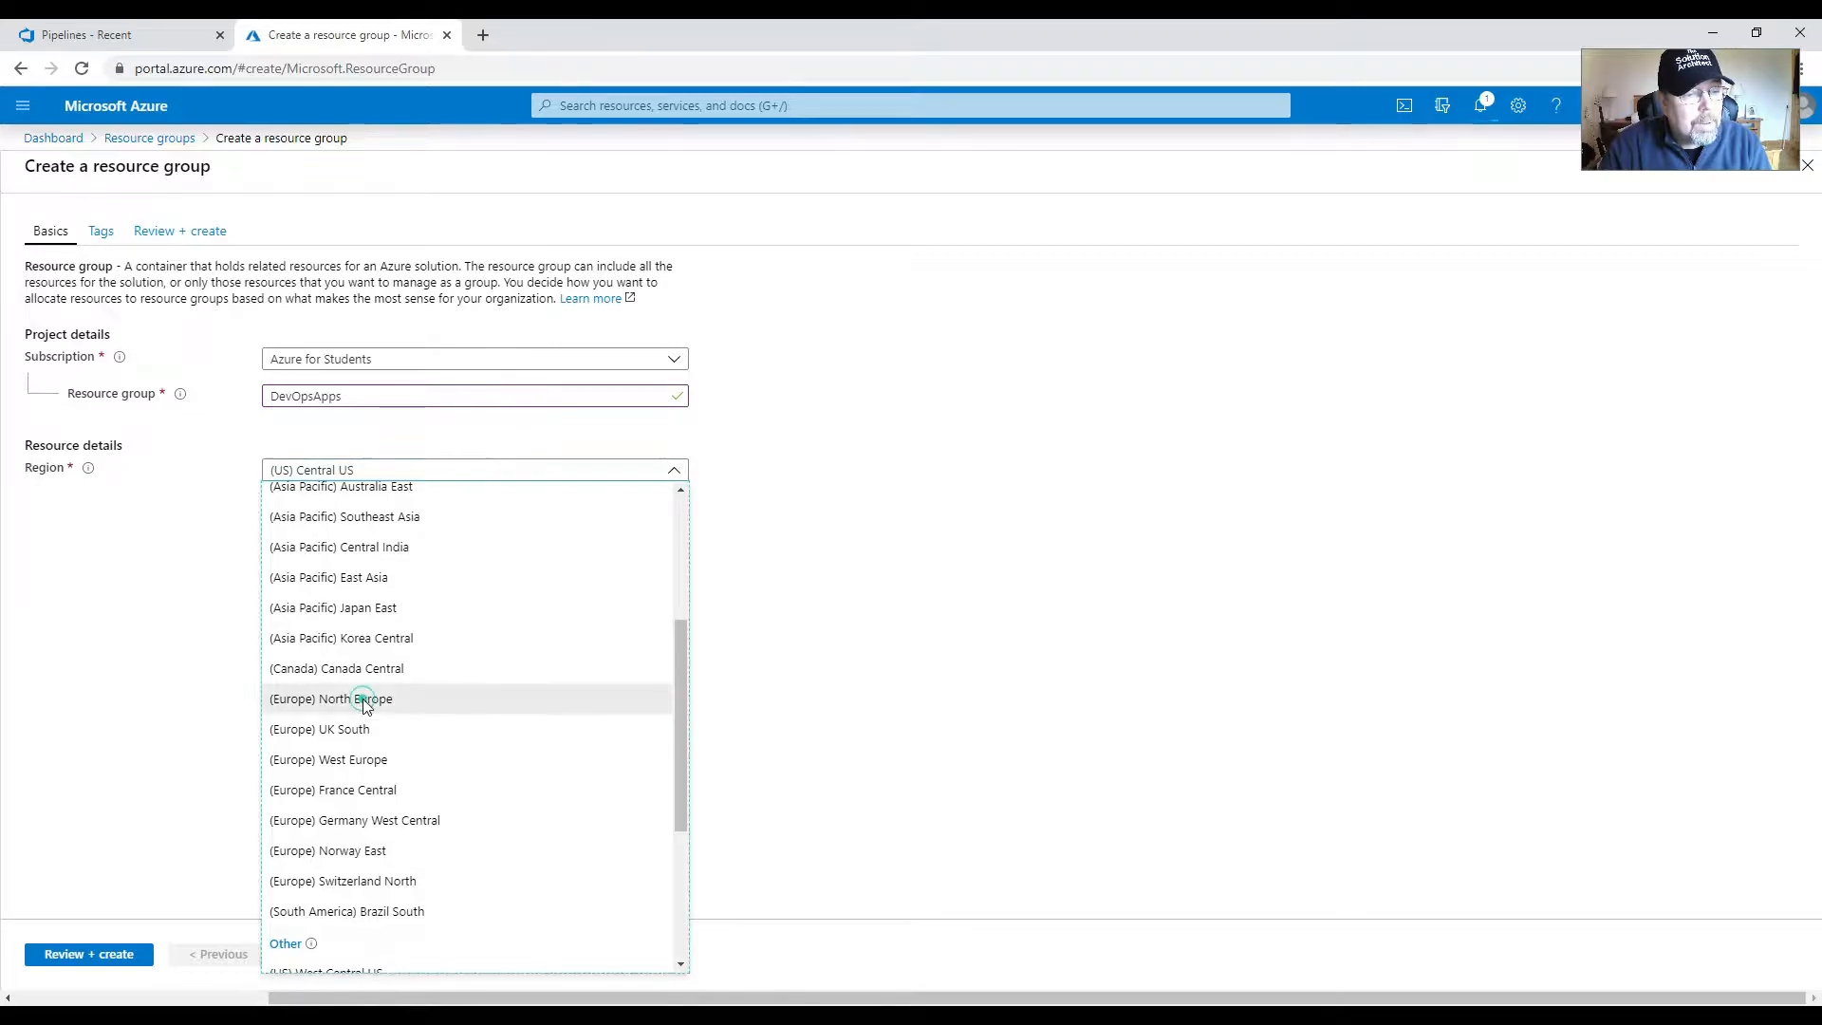
{"action": "left_click", "coordinate": [392, 704]}
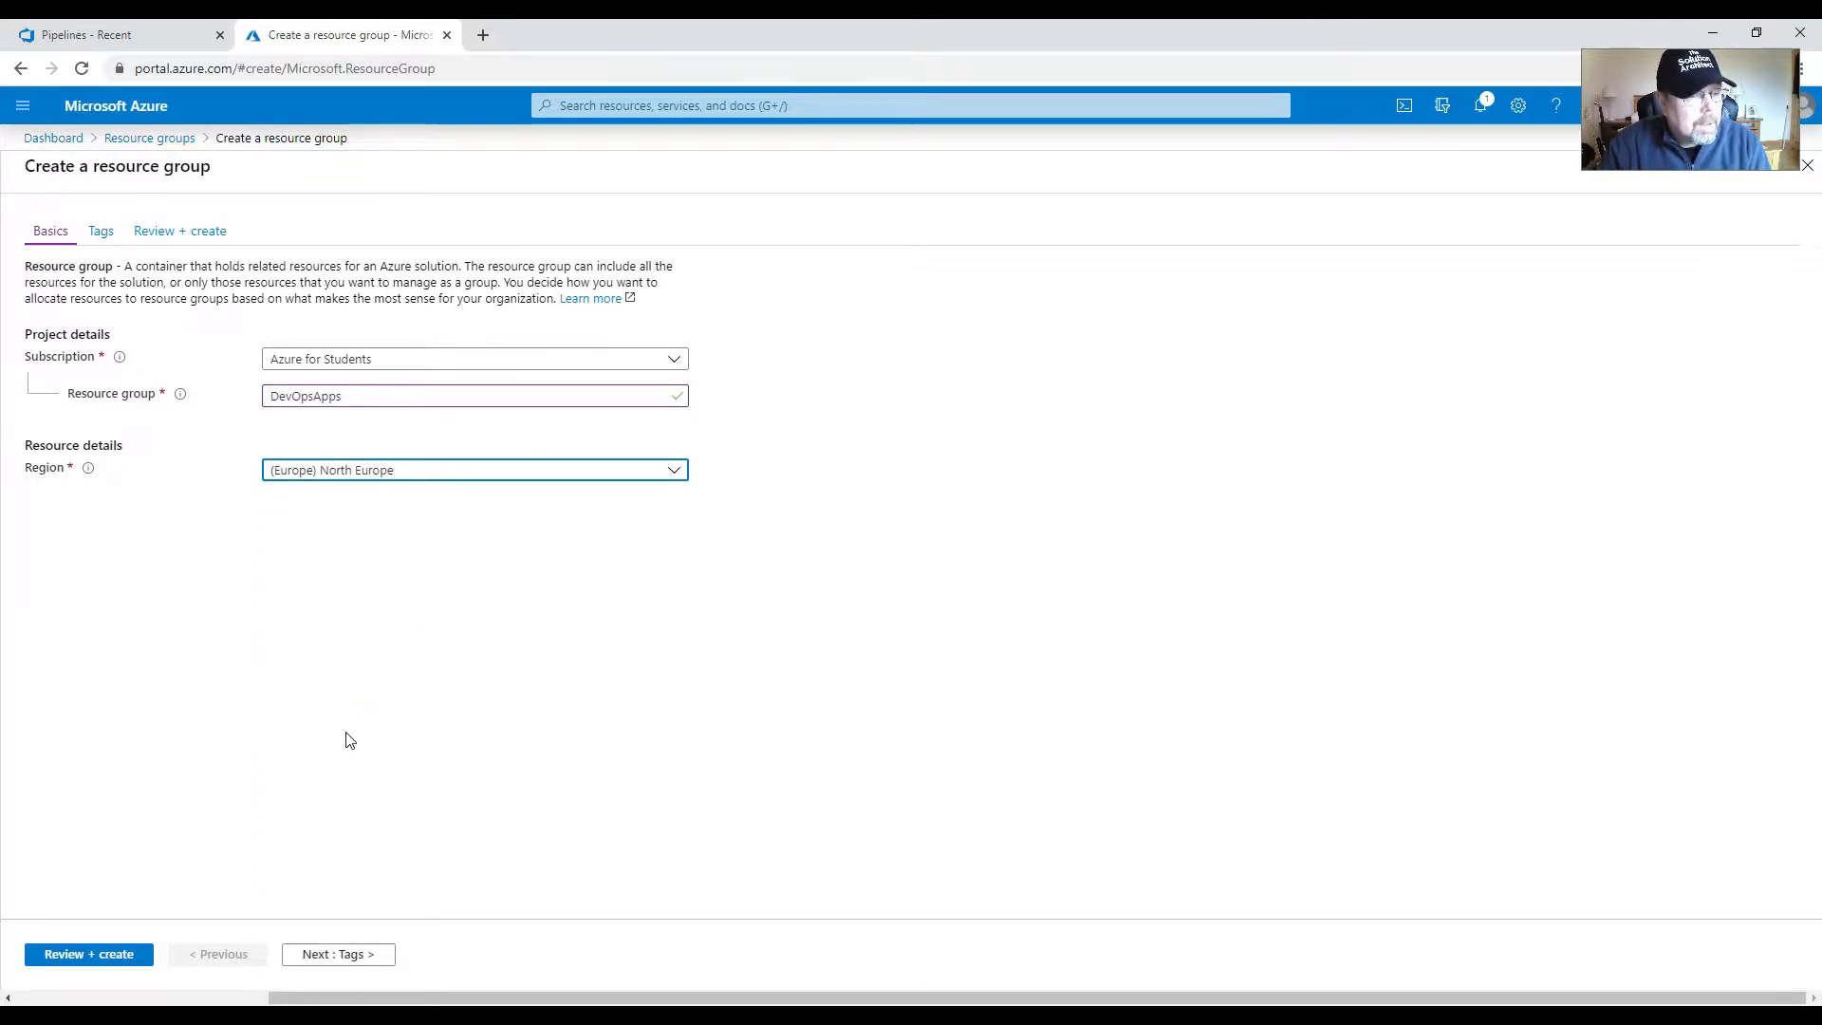
- Review the DevOpsApps resource group's settings without adding tags and return to the dashboard
{"action": "left_click", "coordinate": [339, 956]}
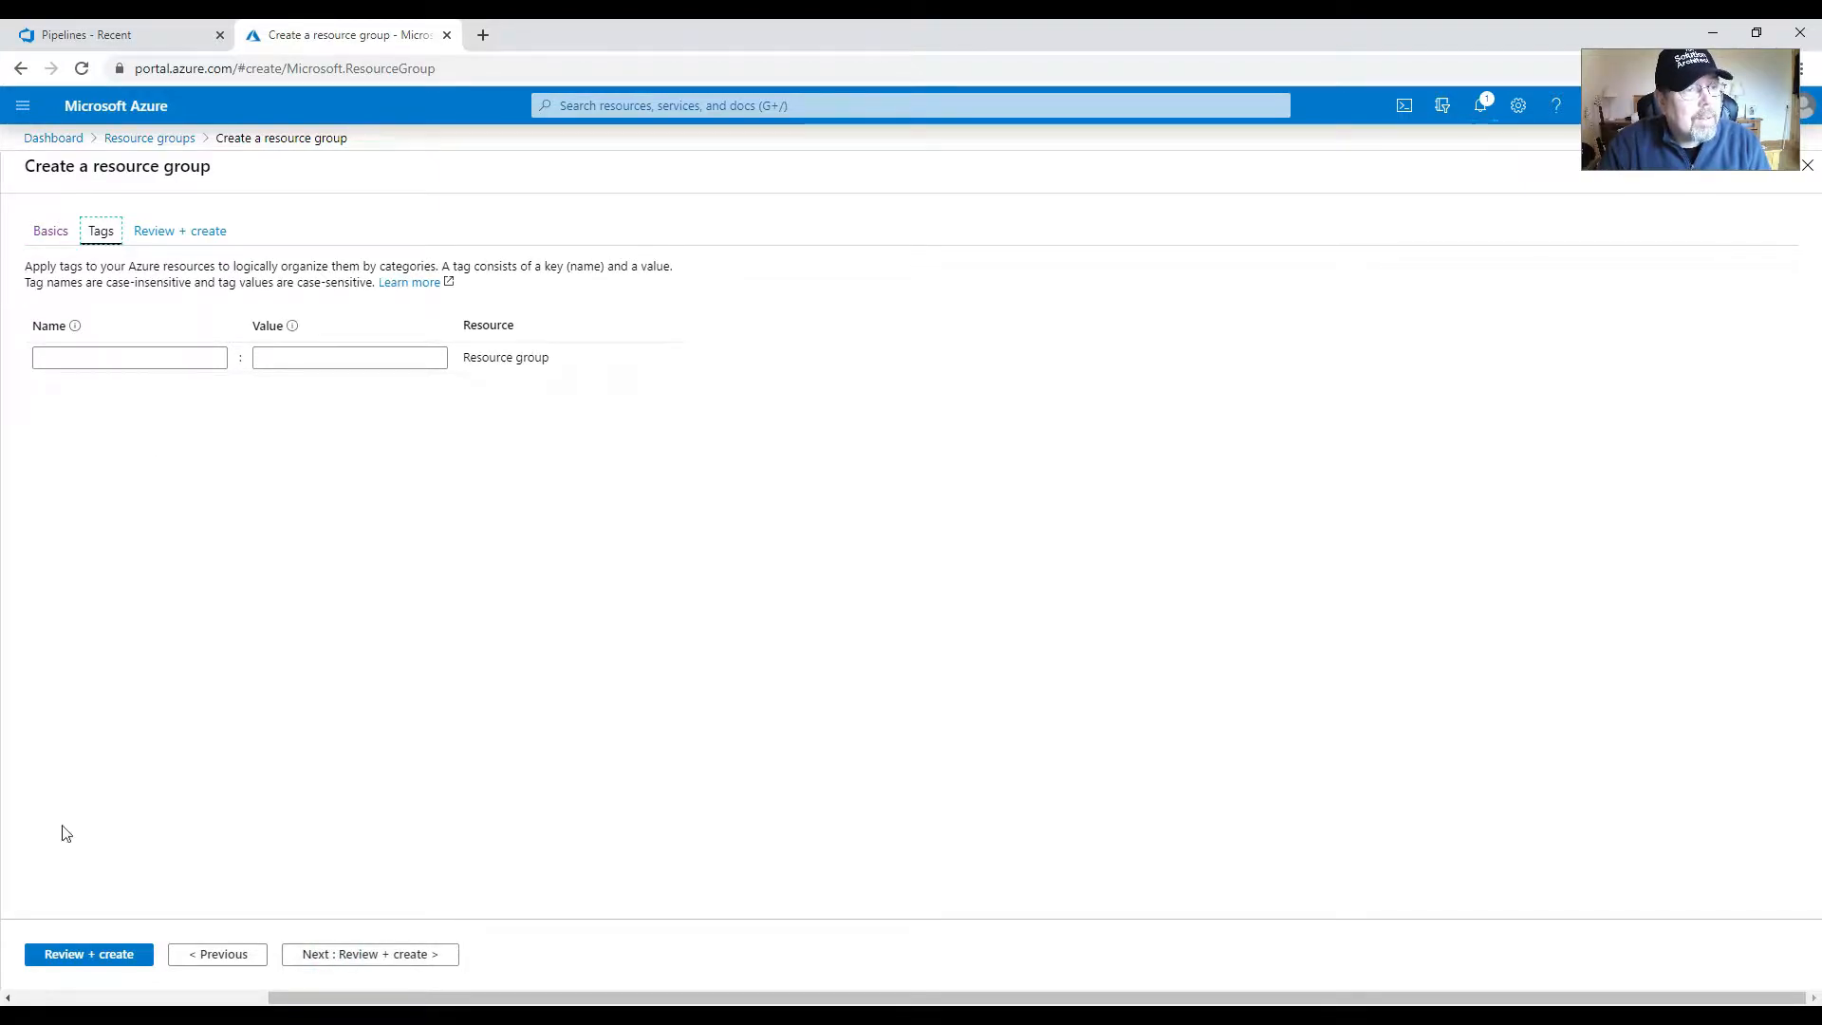
{"action": "left_click", "coordinate": [404, 955]}
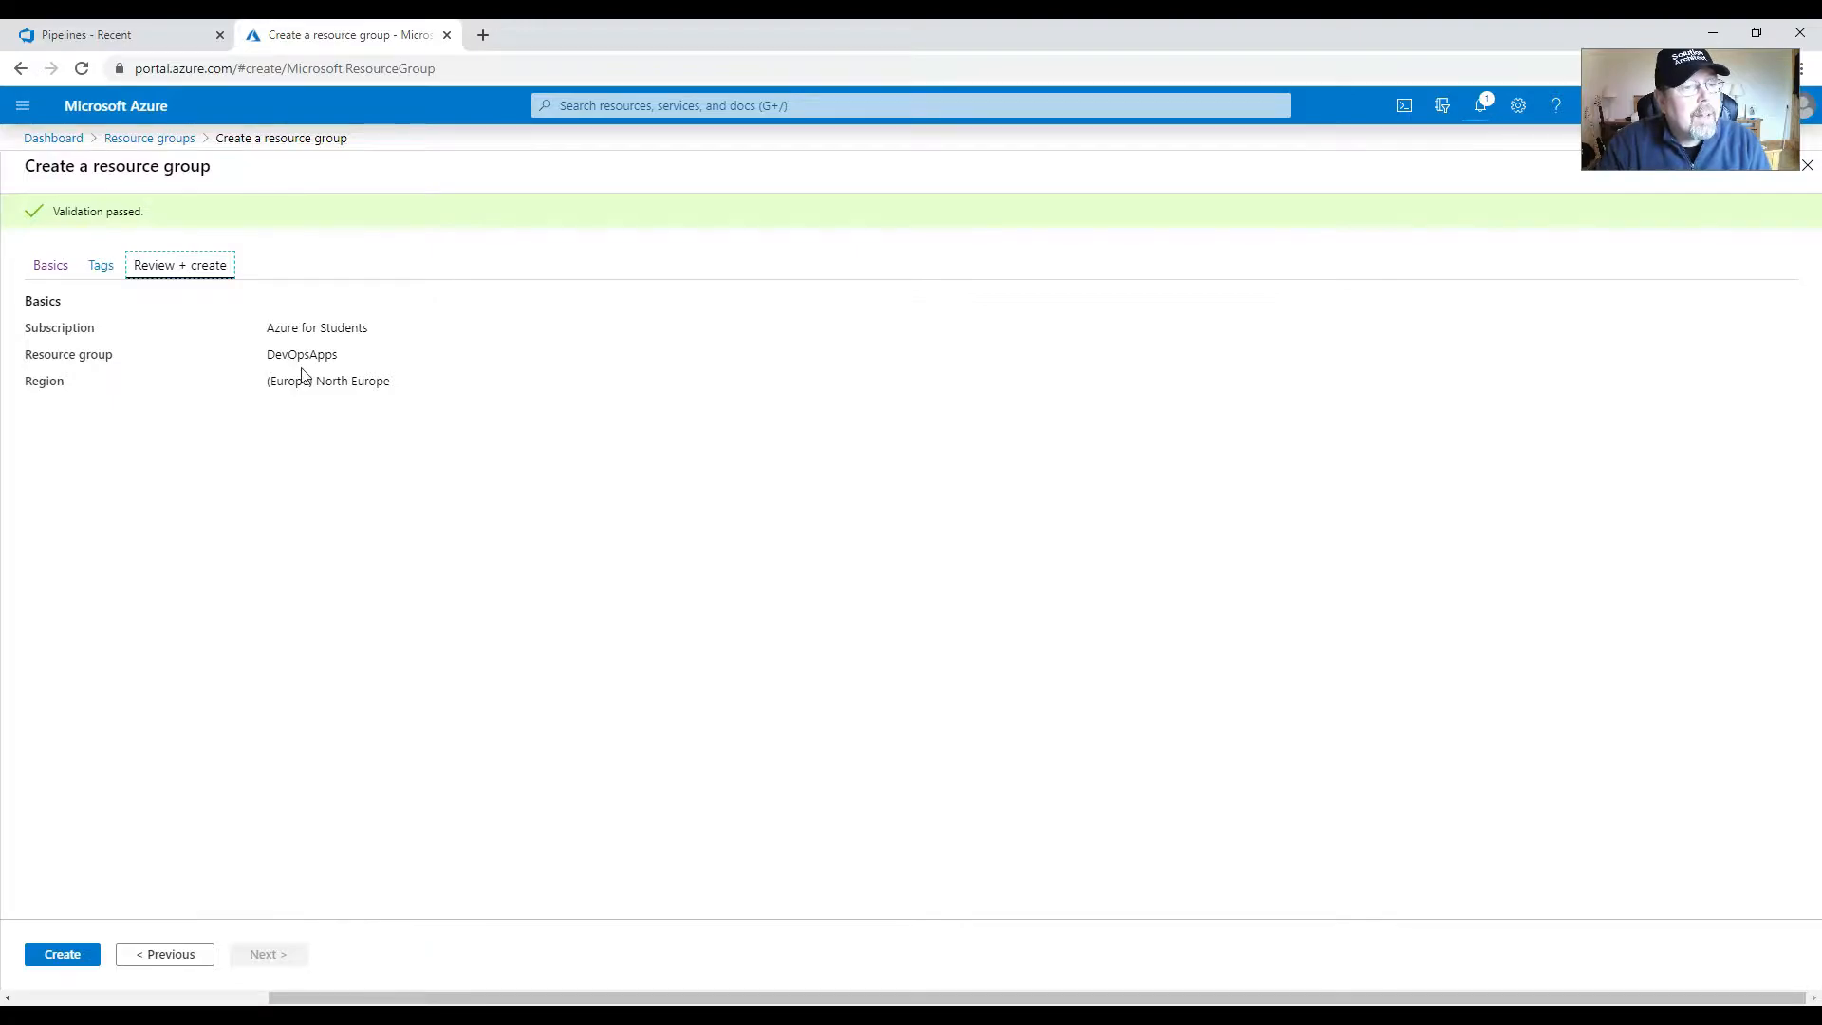
{"action": "left_click", "coordinate": [276, 353]}
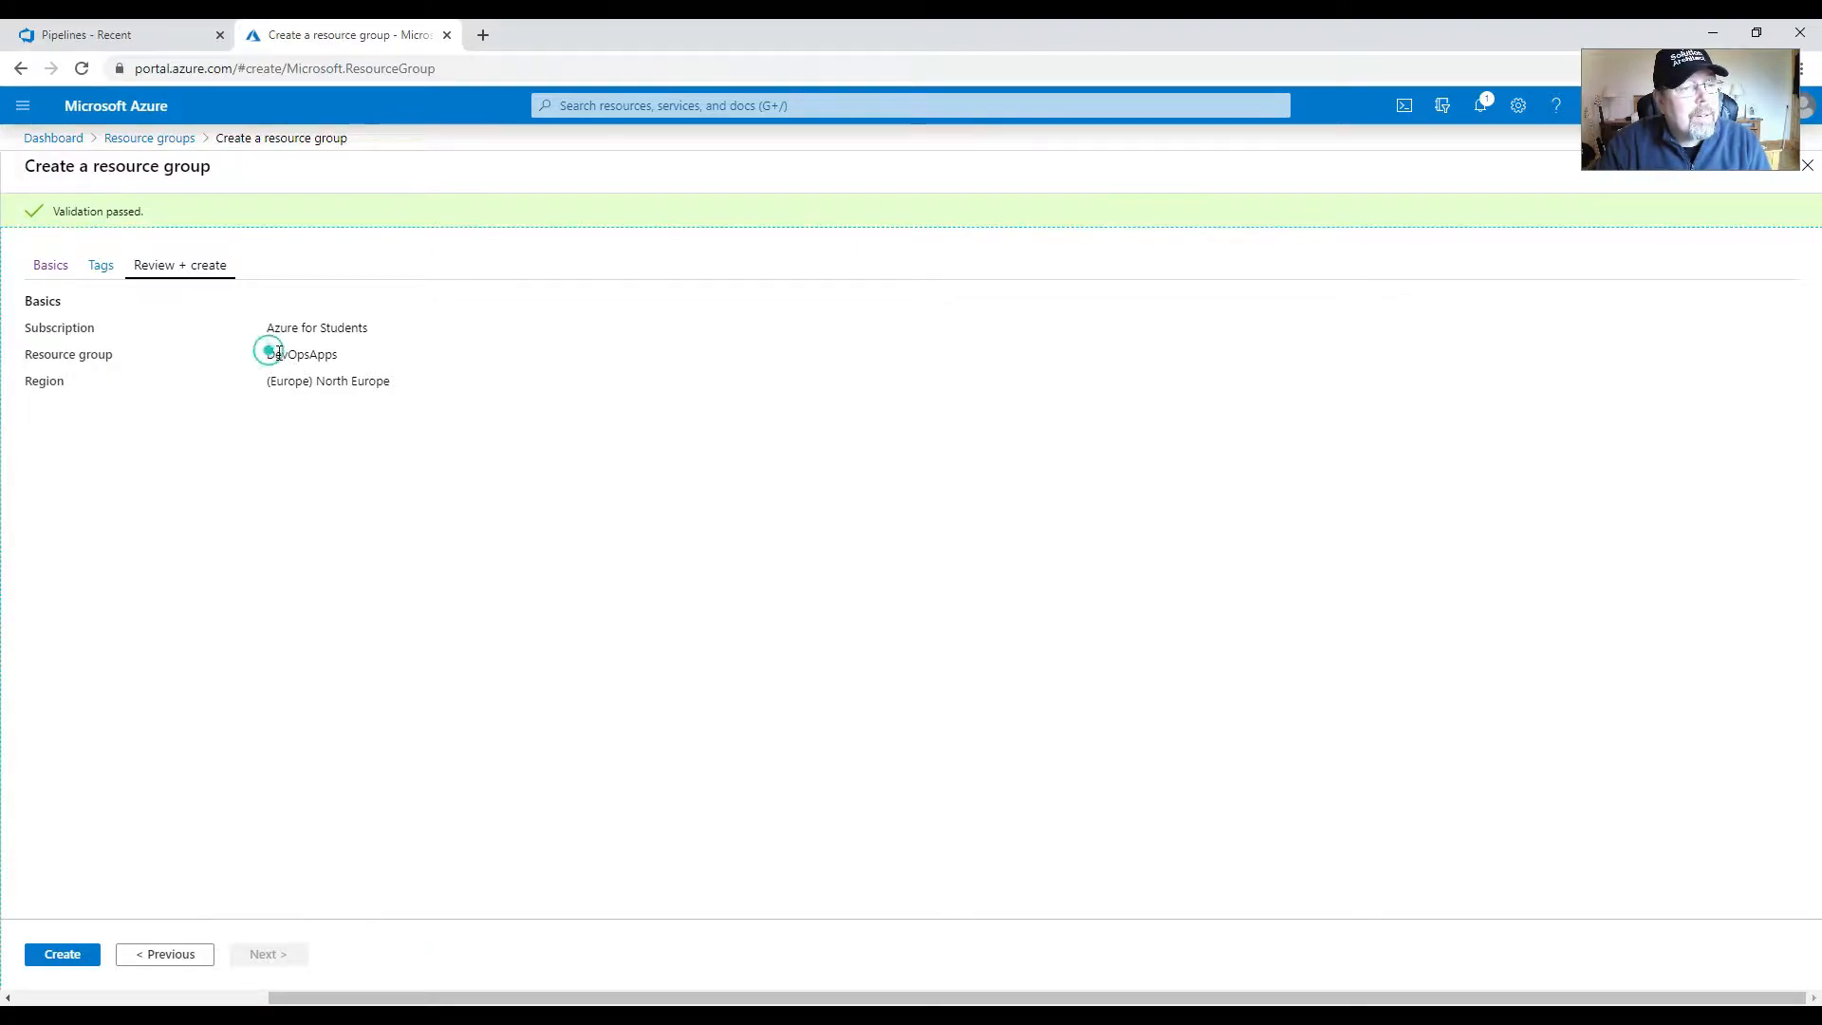
{"action": "left_click", "coordinate": [72, 957]}
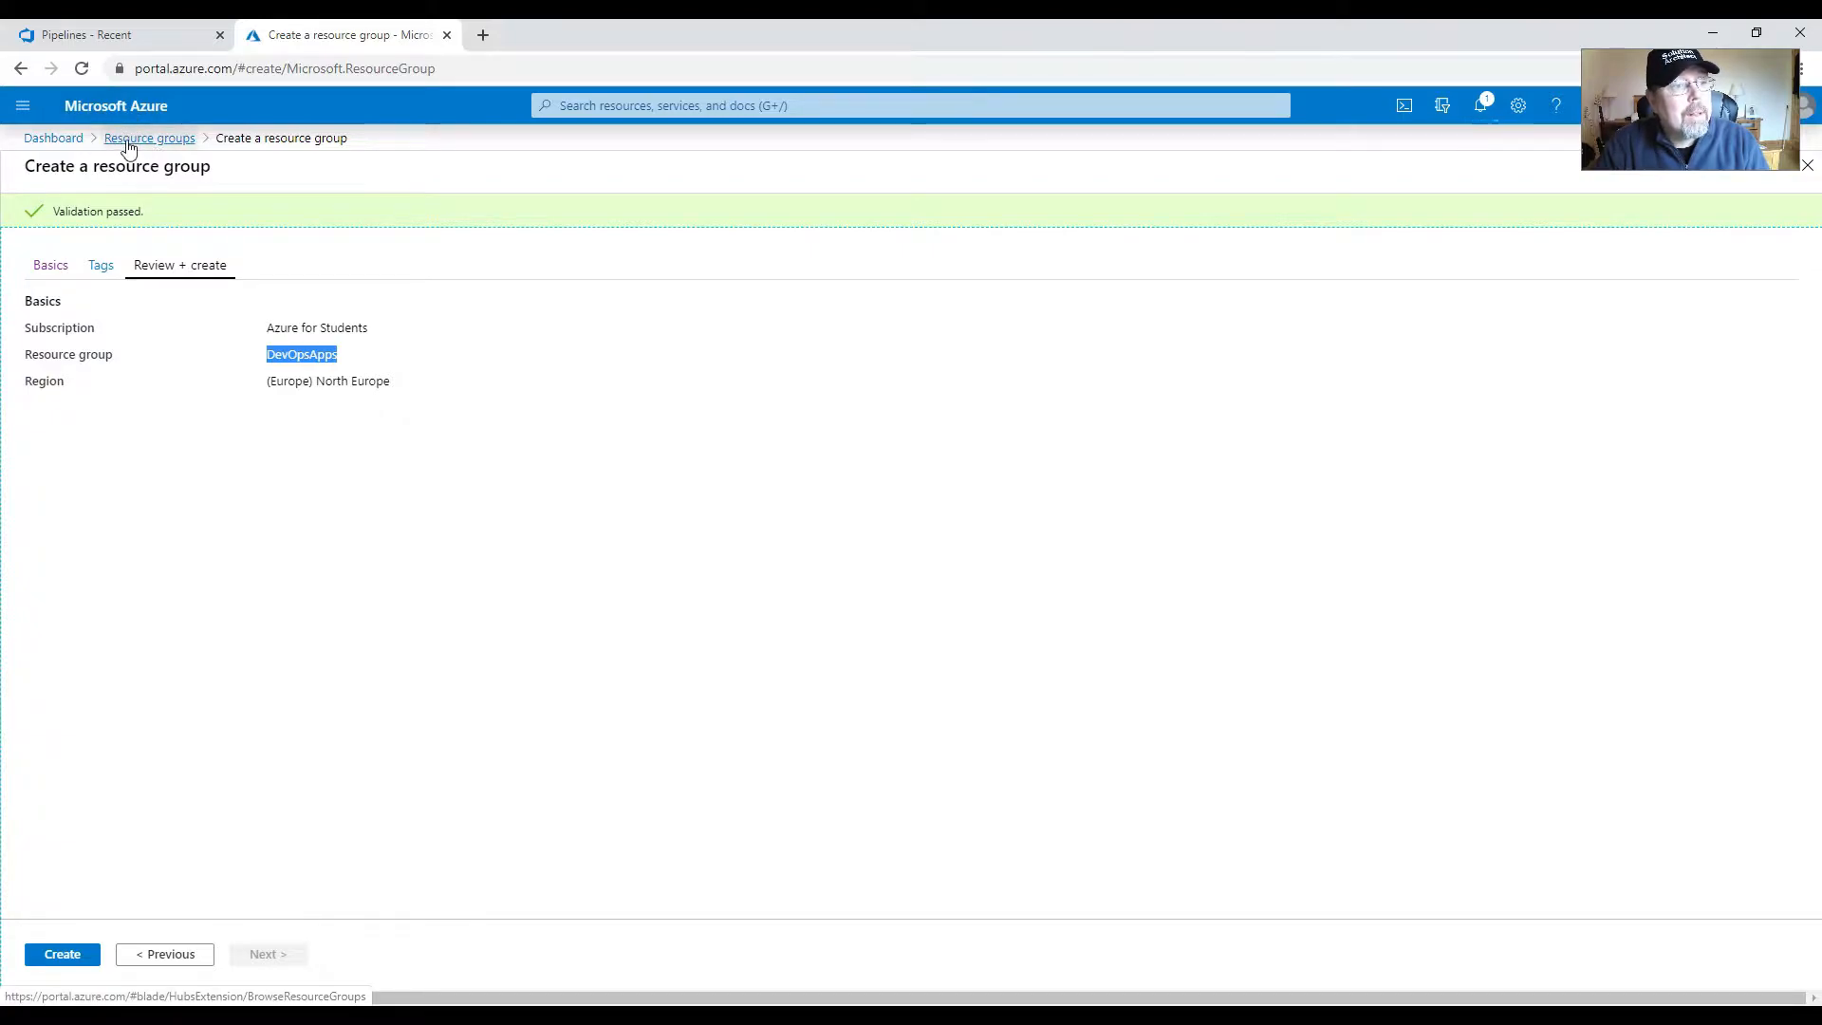
{"action": "left_click", "coordinate": [64, 140]}
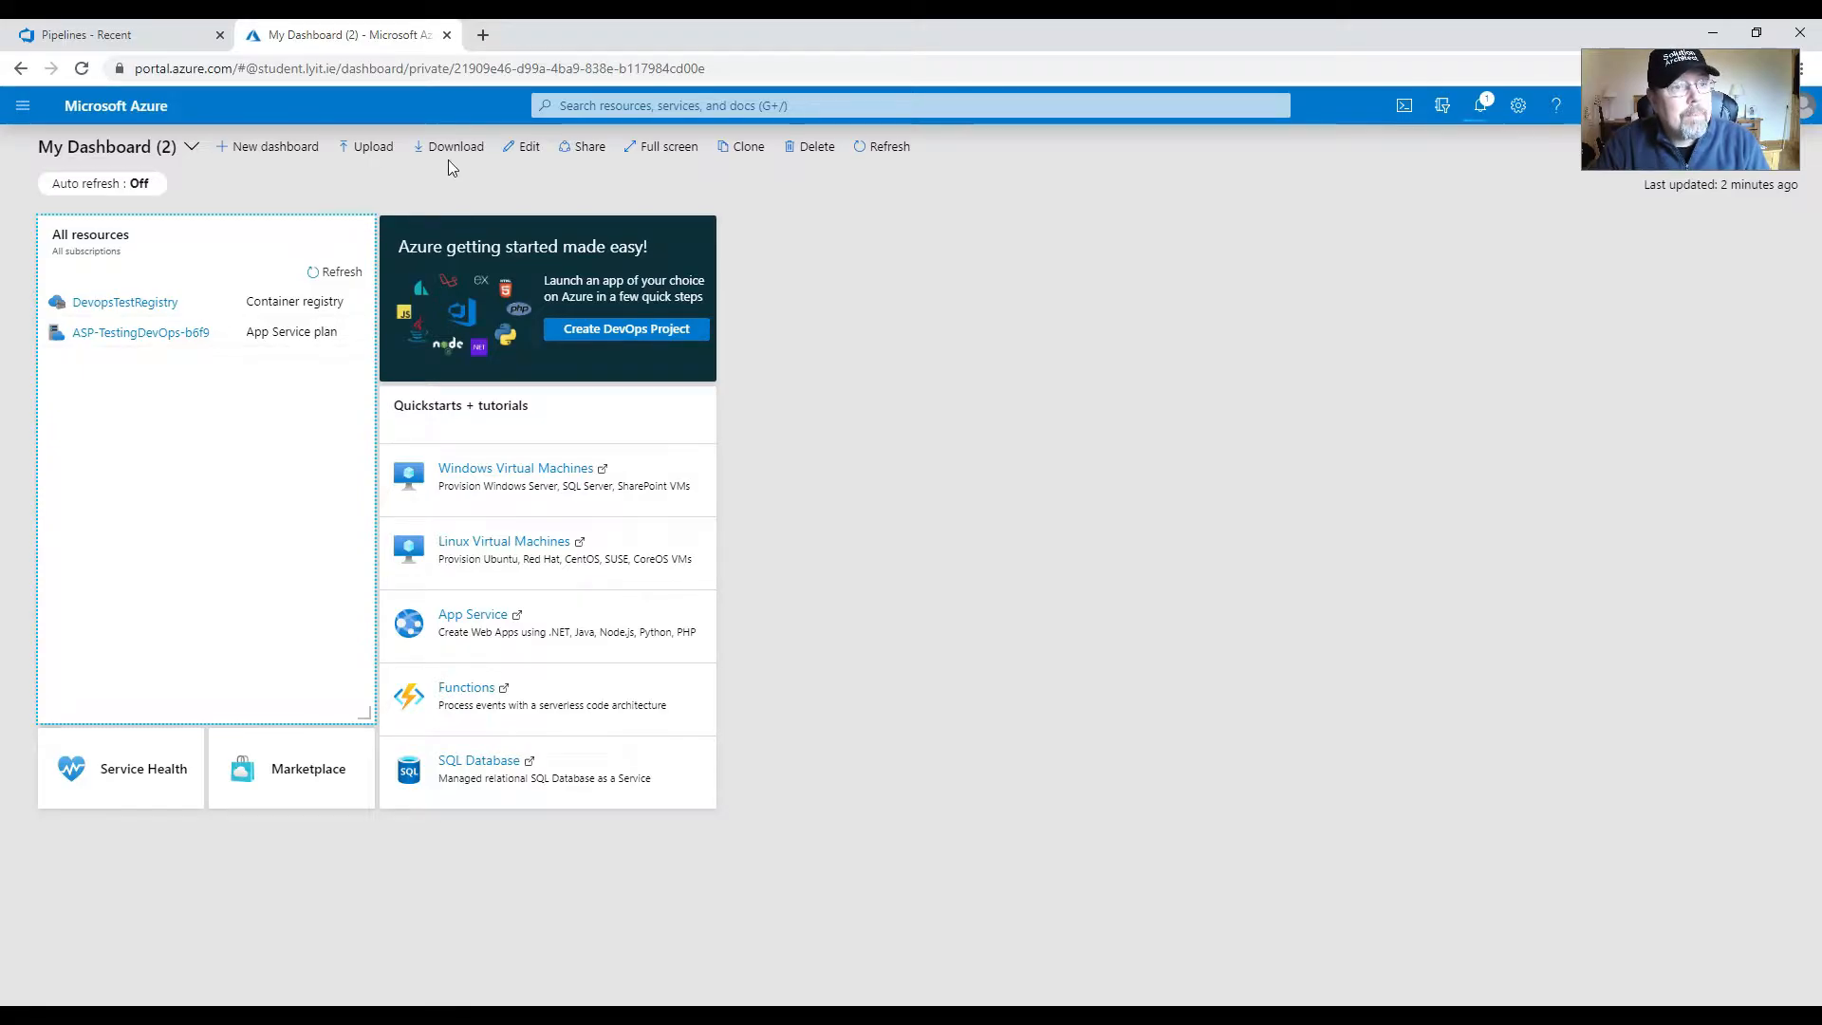
- Search the portal for App Services and start a new web app there
{"action": "left_click", "coordinate": [621, 106]}
{"action": "type", "text": "A"}
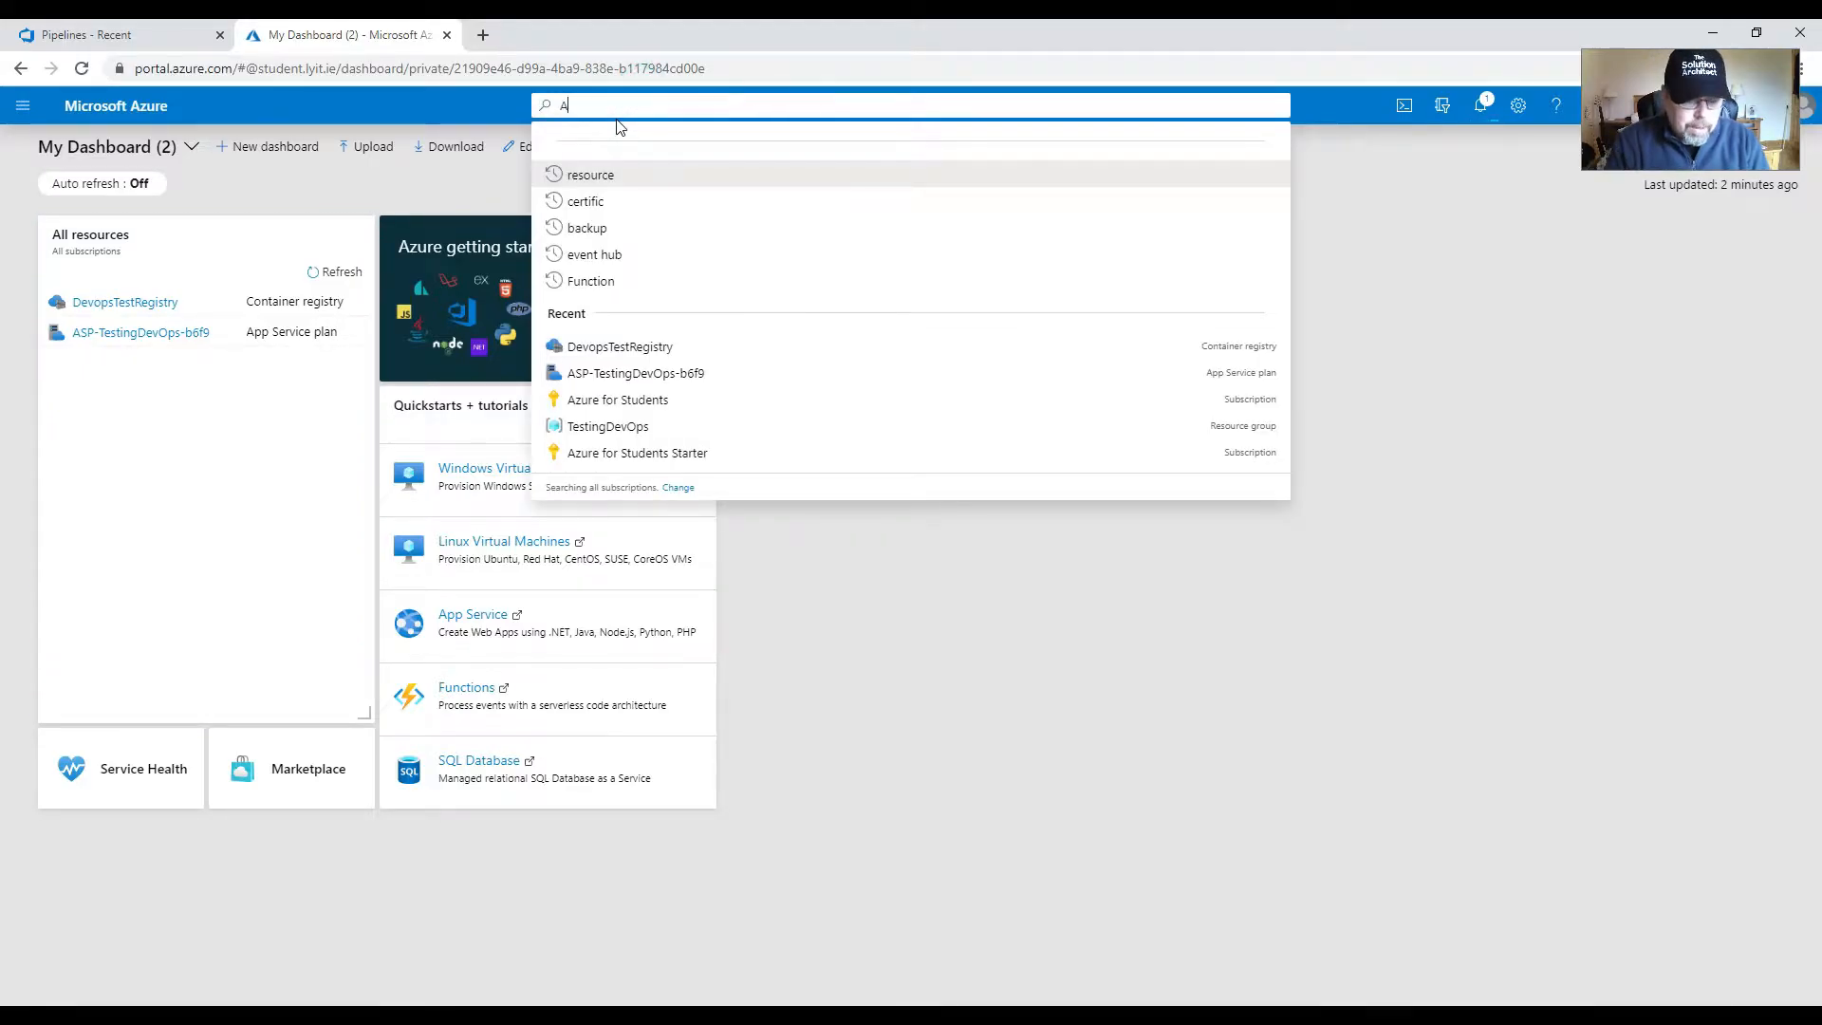
{"action": "type", "text": "pp Service"}
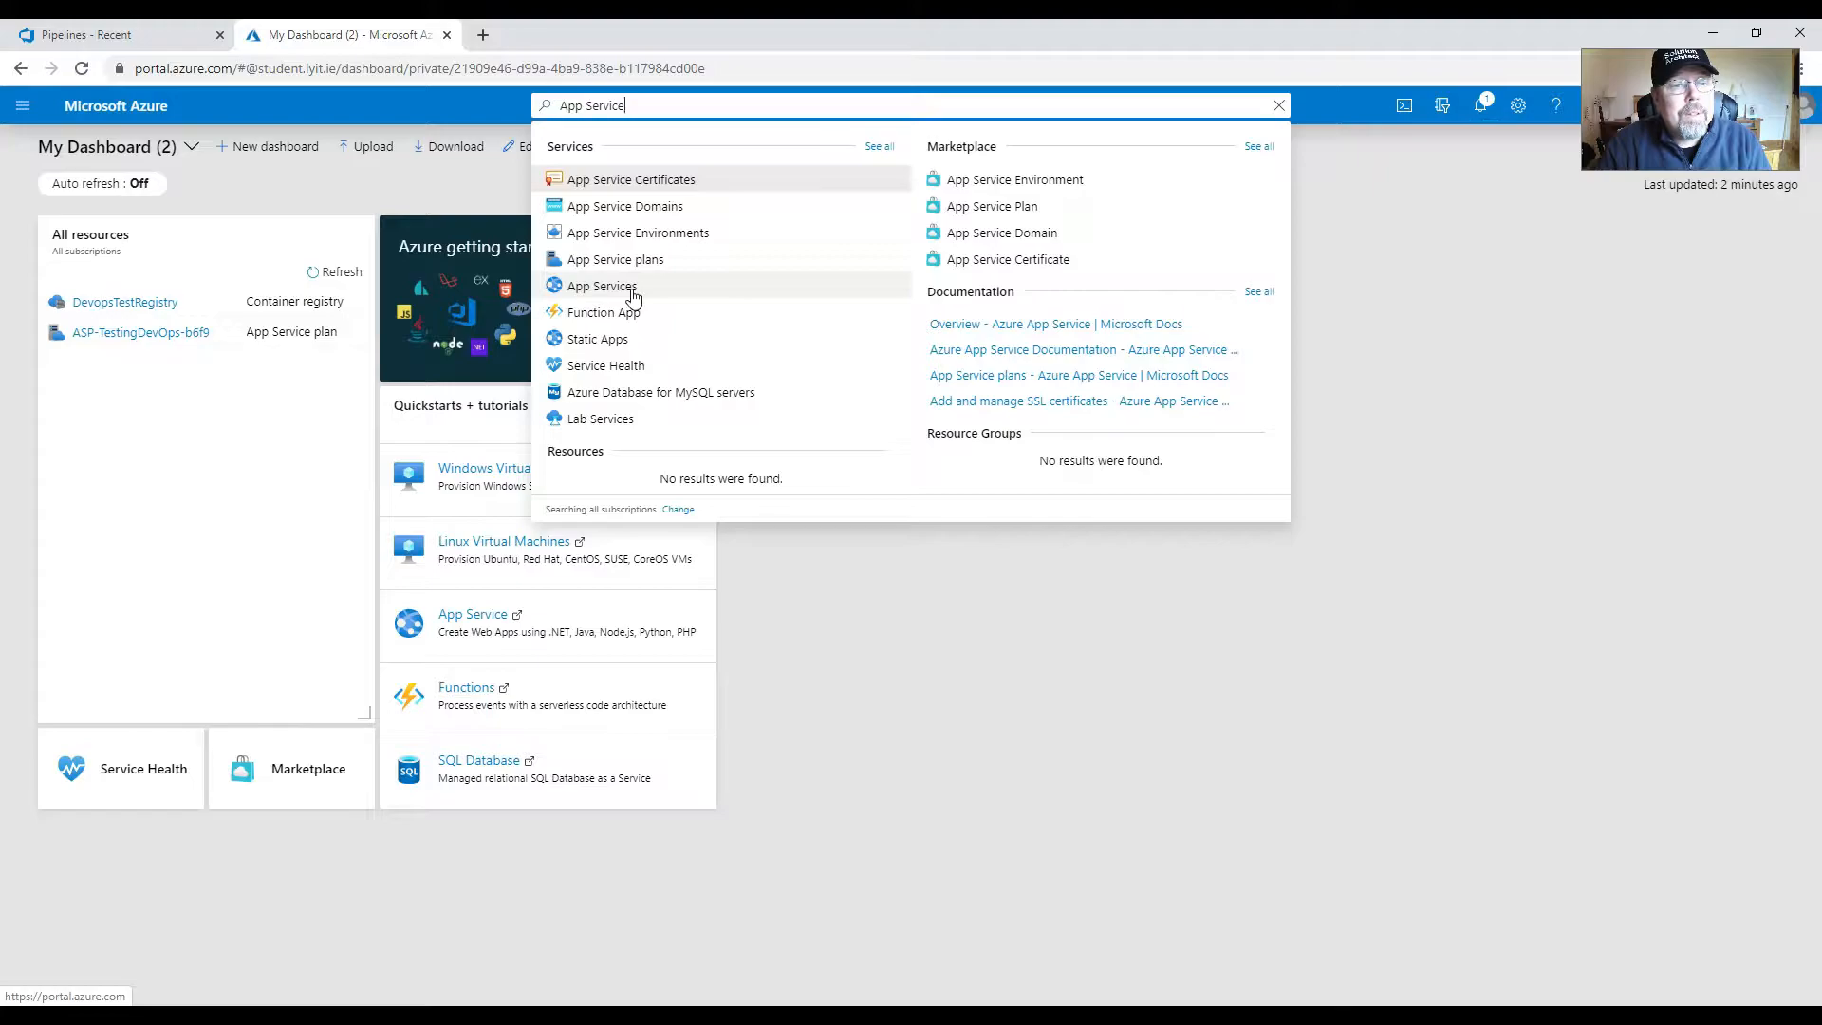
{"action": "left_click", "coordinate": [634, 289]}
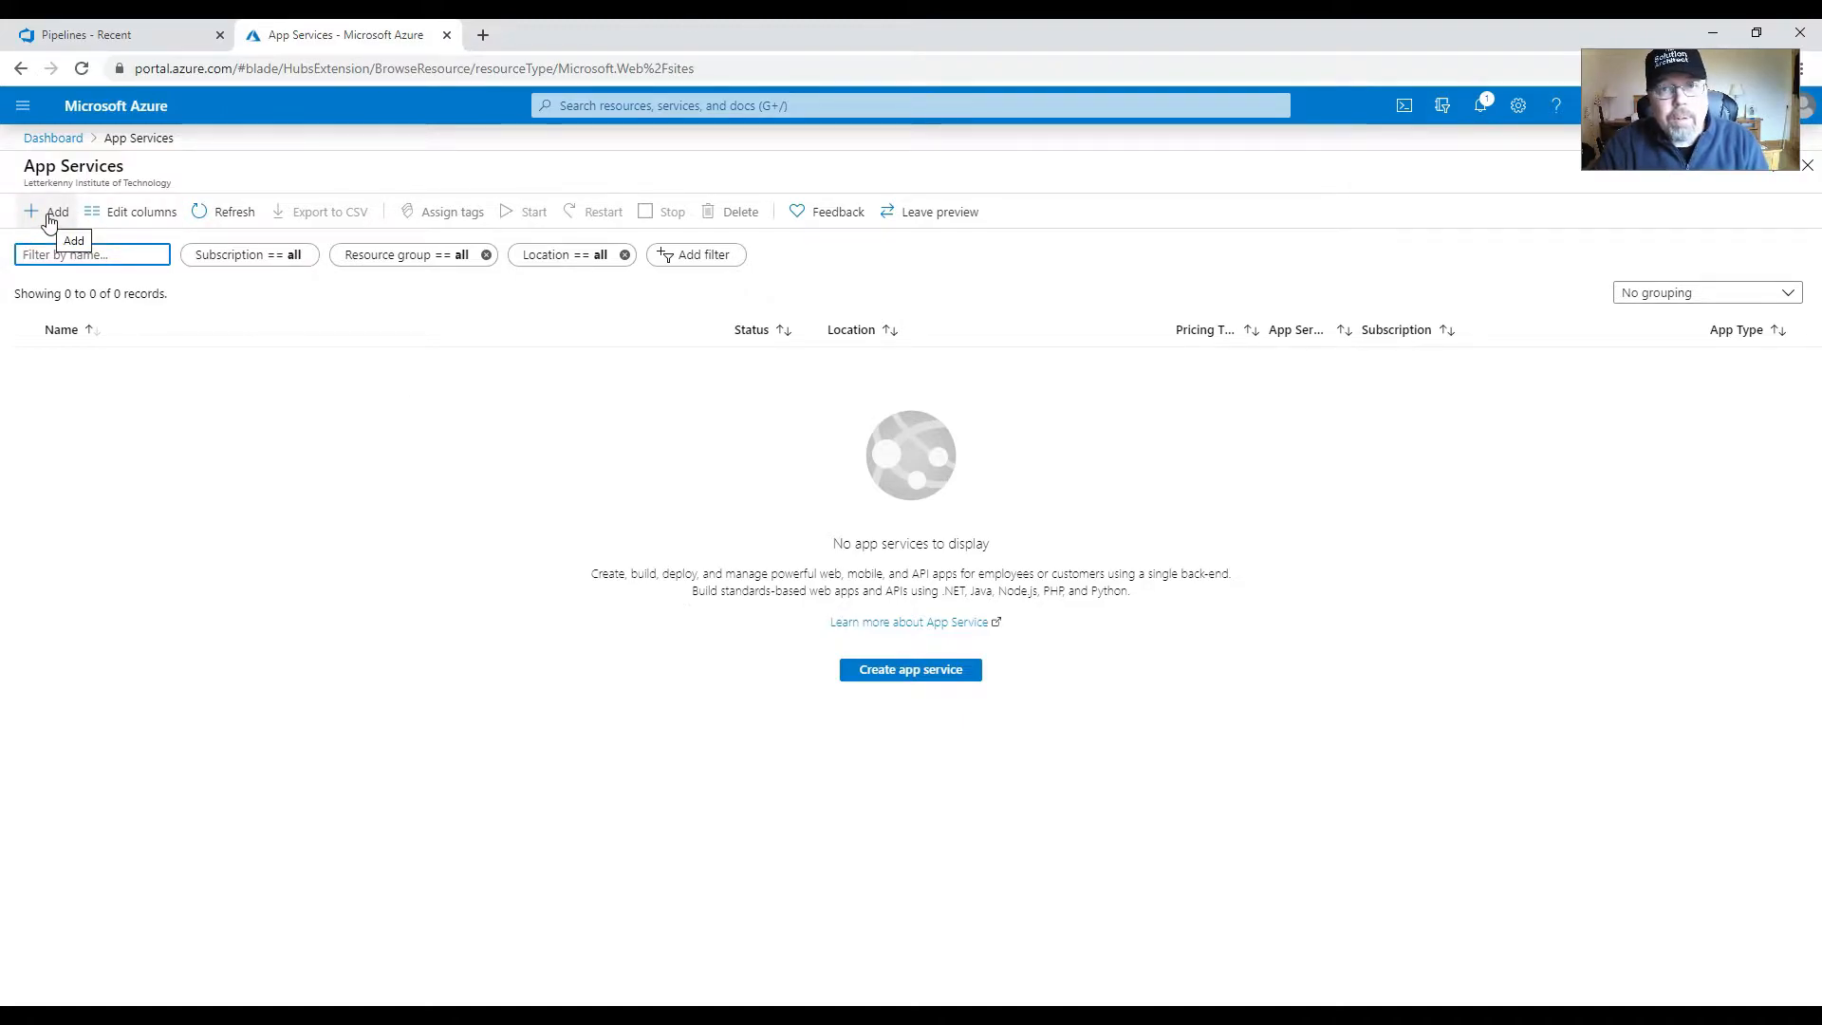
{"action": "left_click", "coordinate": [54, 218]}
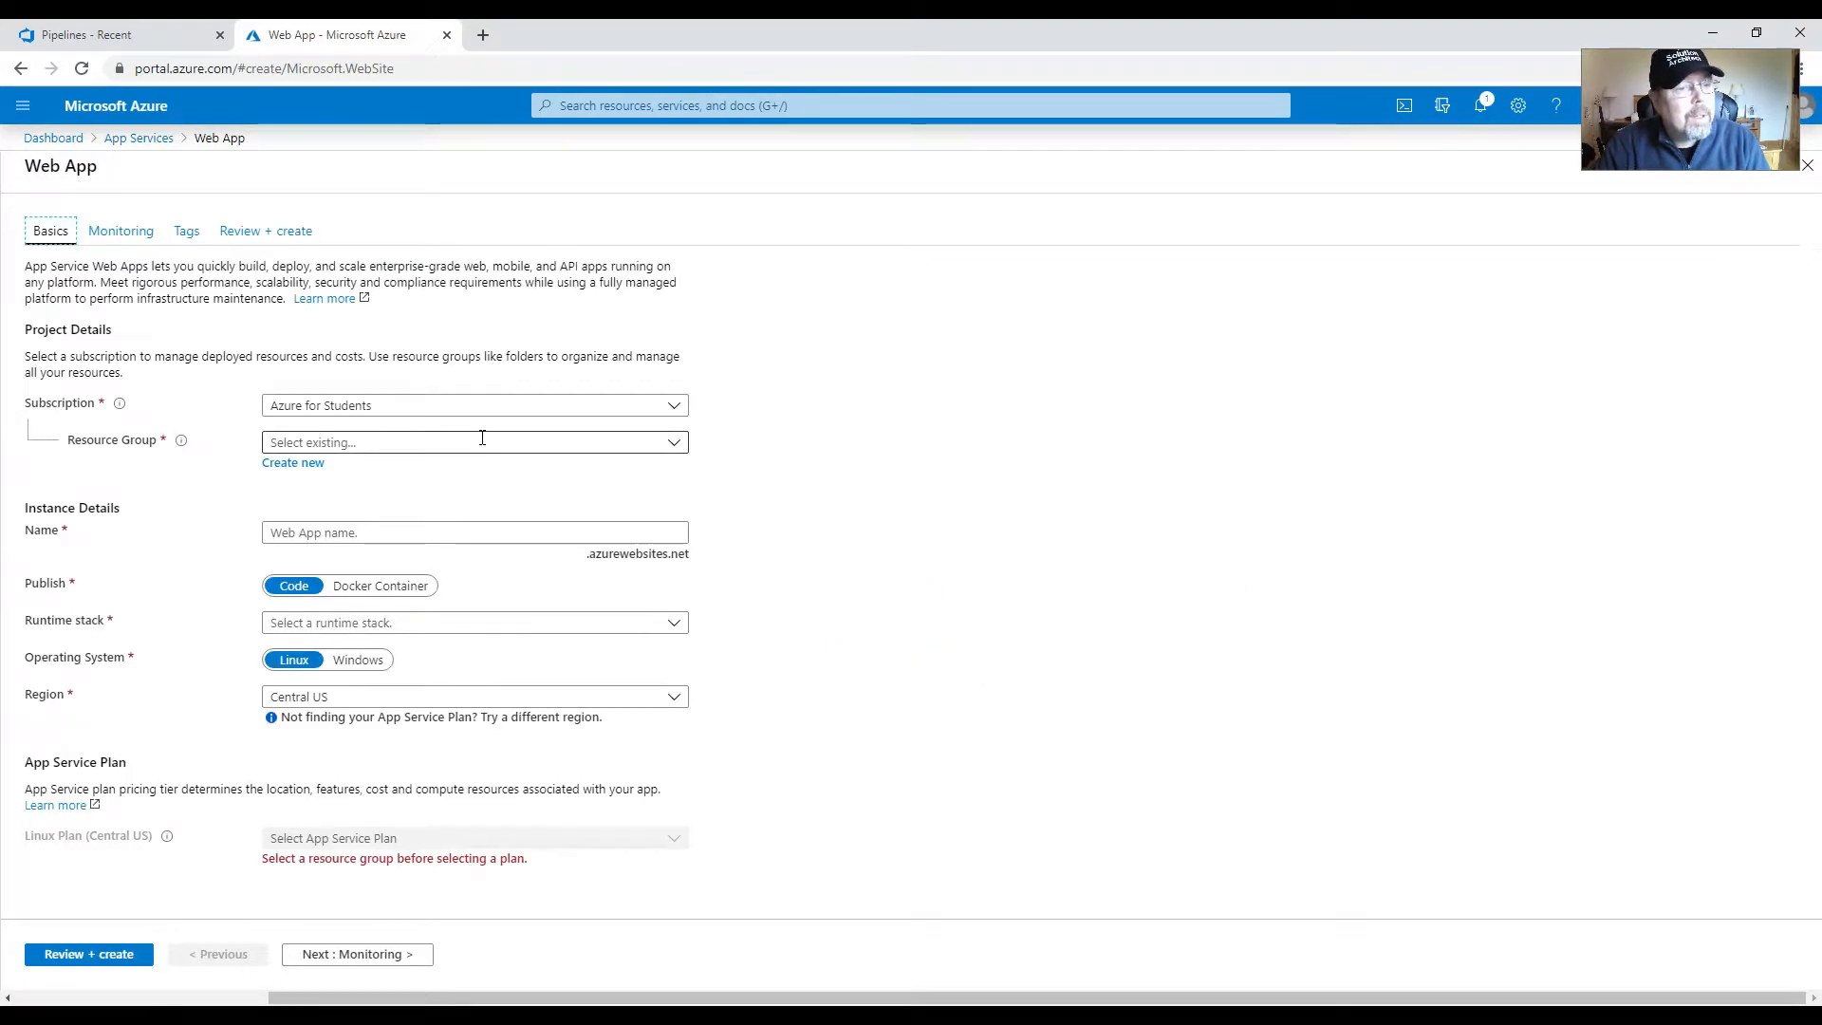
- Assign the web app to the TestingDevOps resource group and name it WeatherAPIService
{"action": "left_click", "coordinate": [674, 442]}
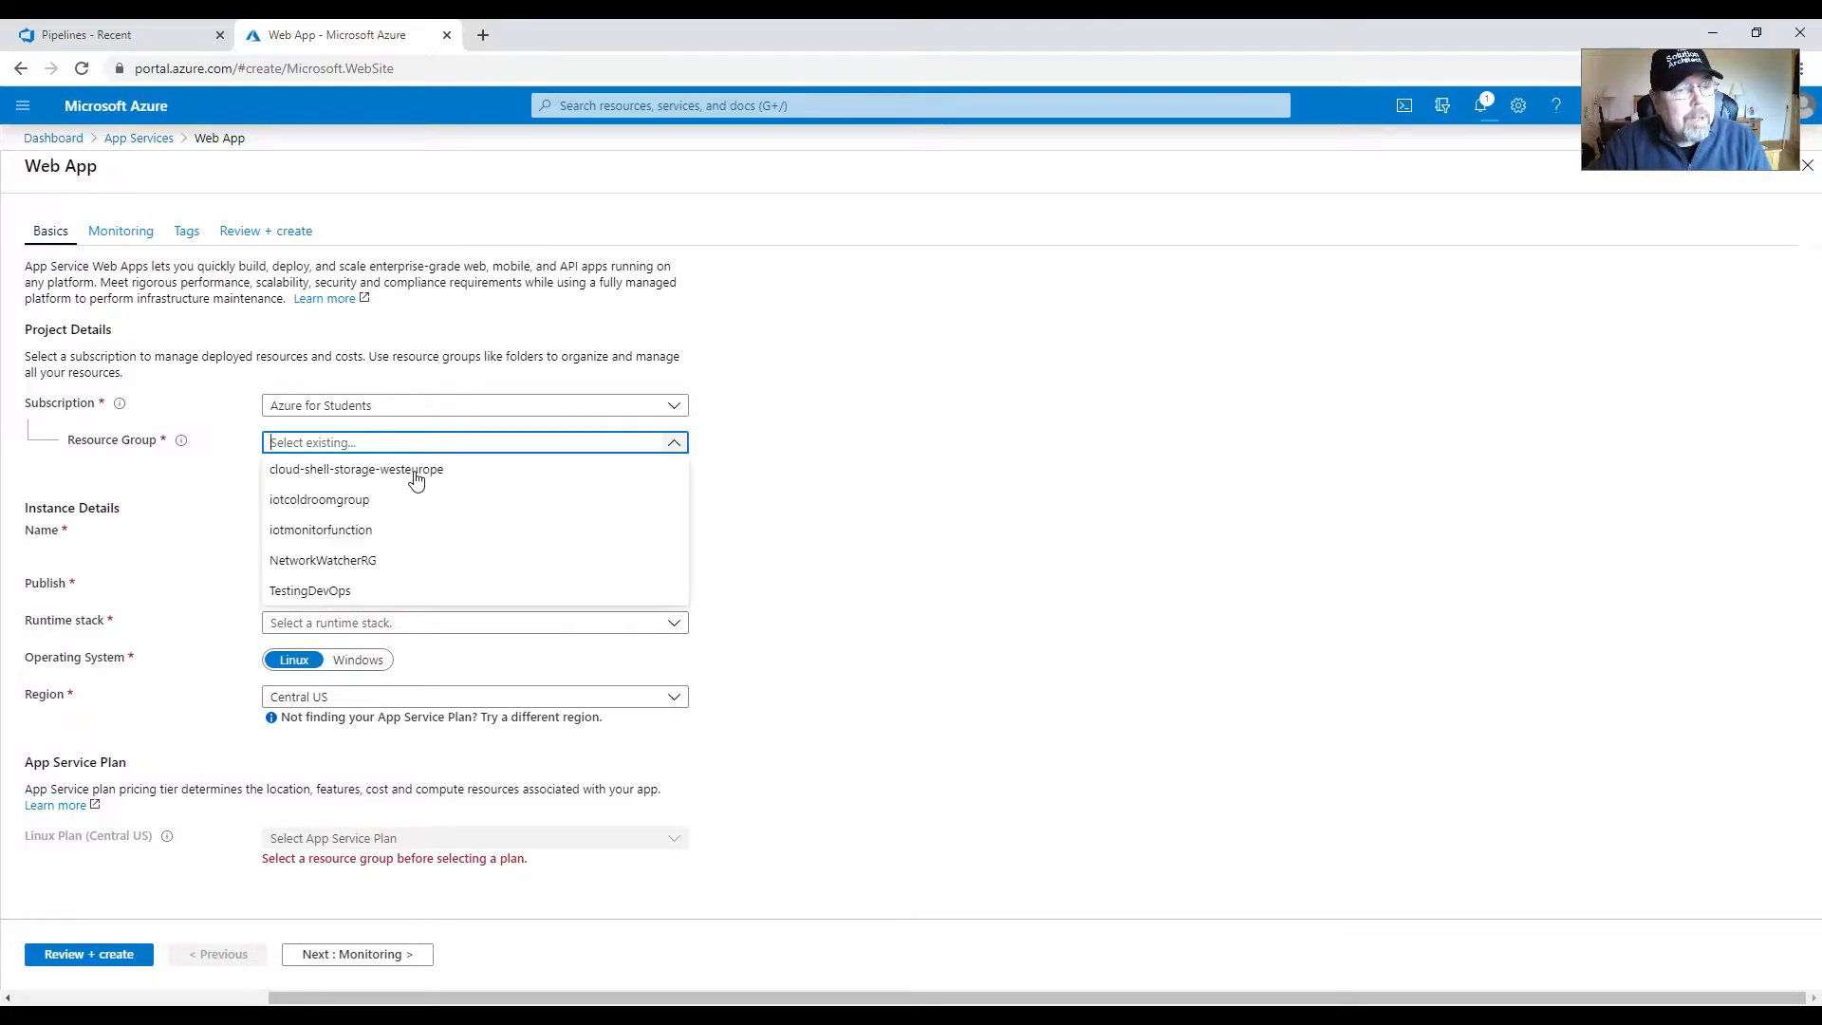
{"action": "left_click", "coordinate": [347, 592]}
{"action": "left_click", "coordinate": [343, 532]}
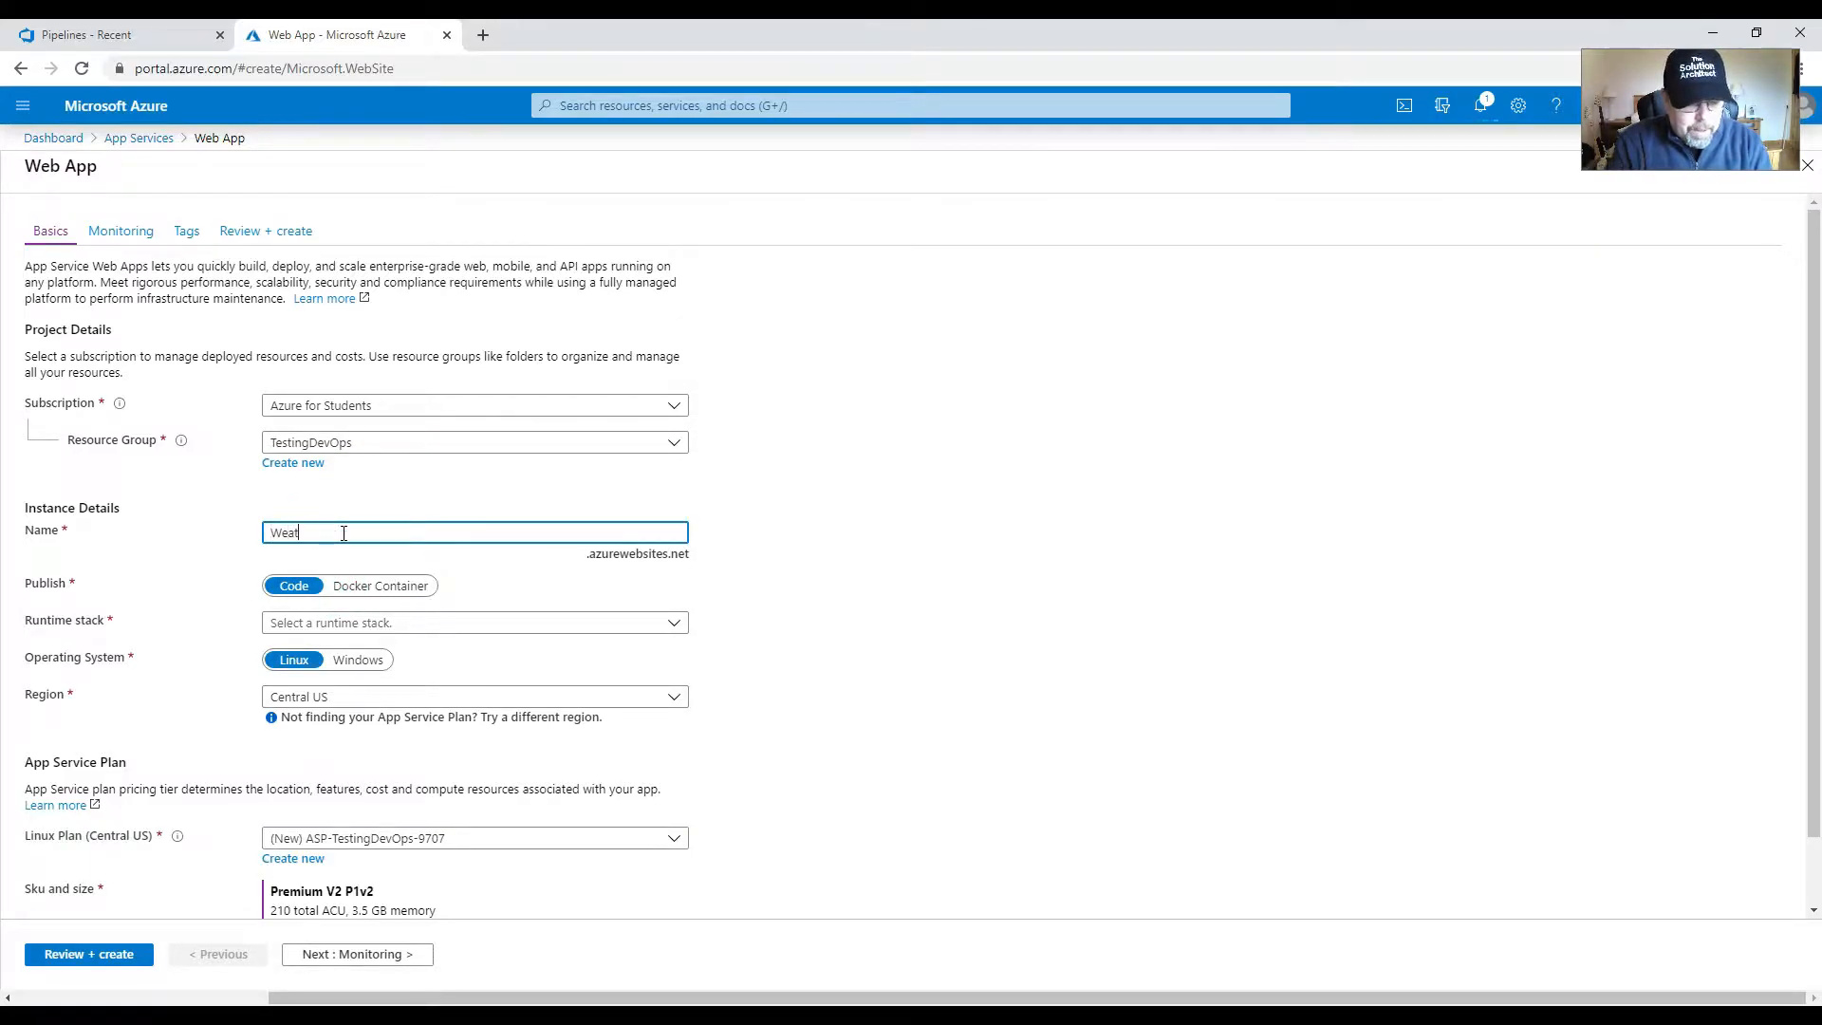
{"action": "type", "text": "WeatherAPI"}
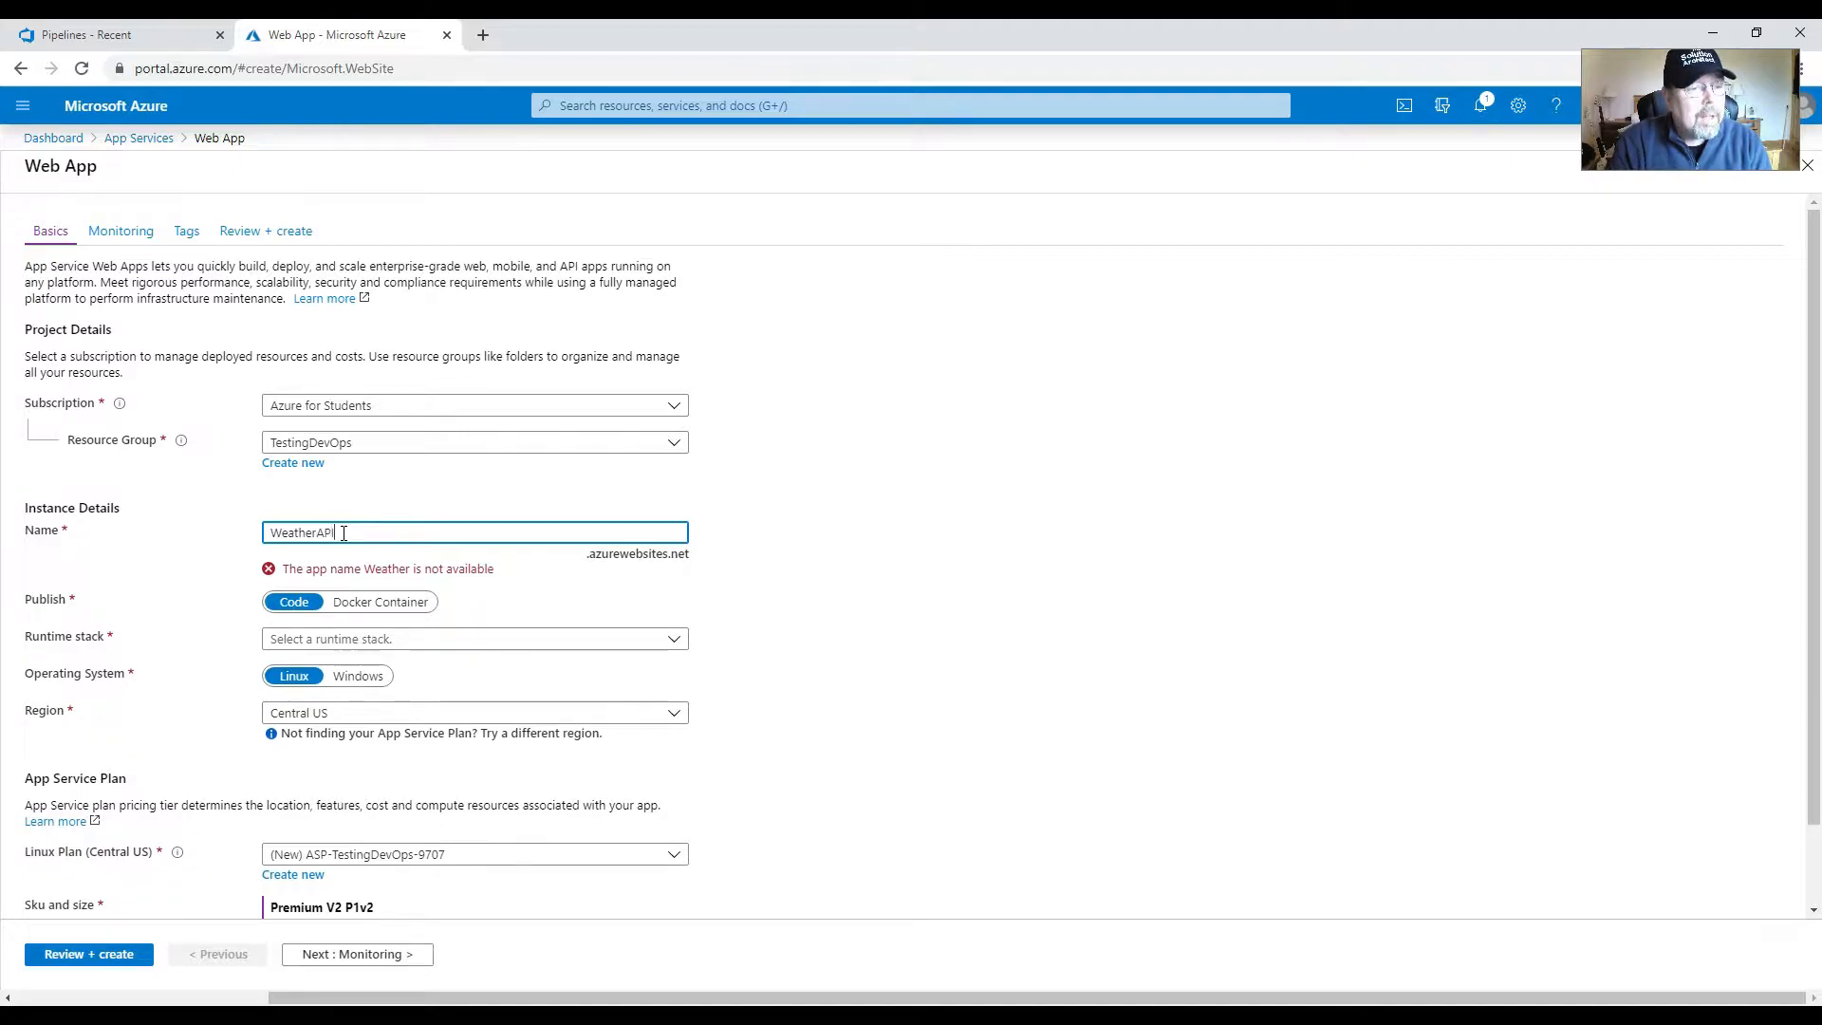
{"action": "type", "text": "Service"}
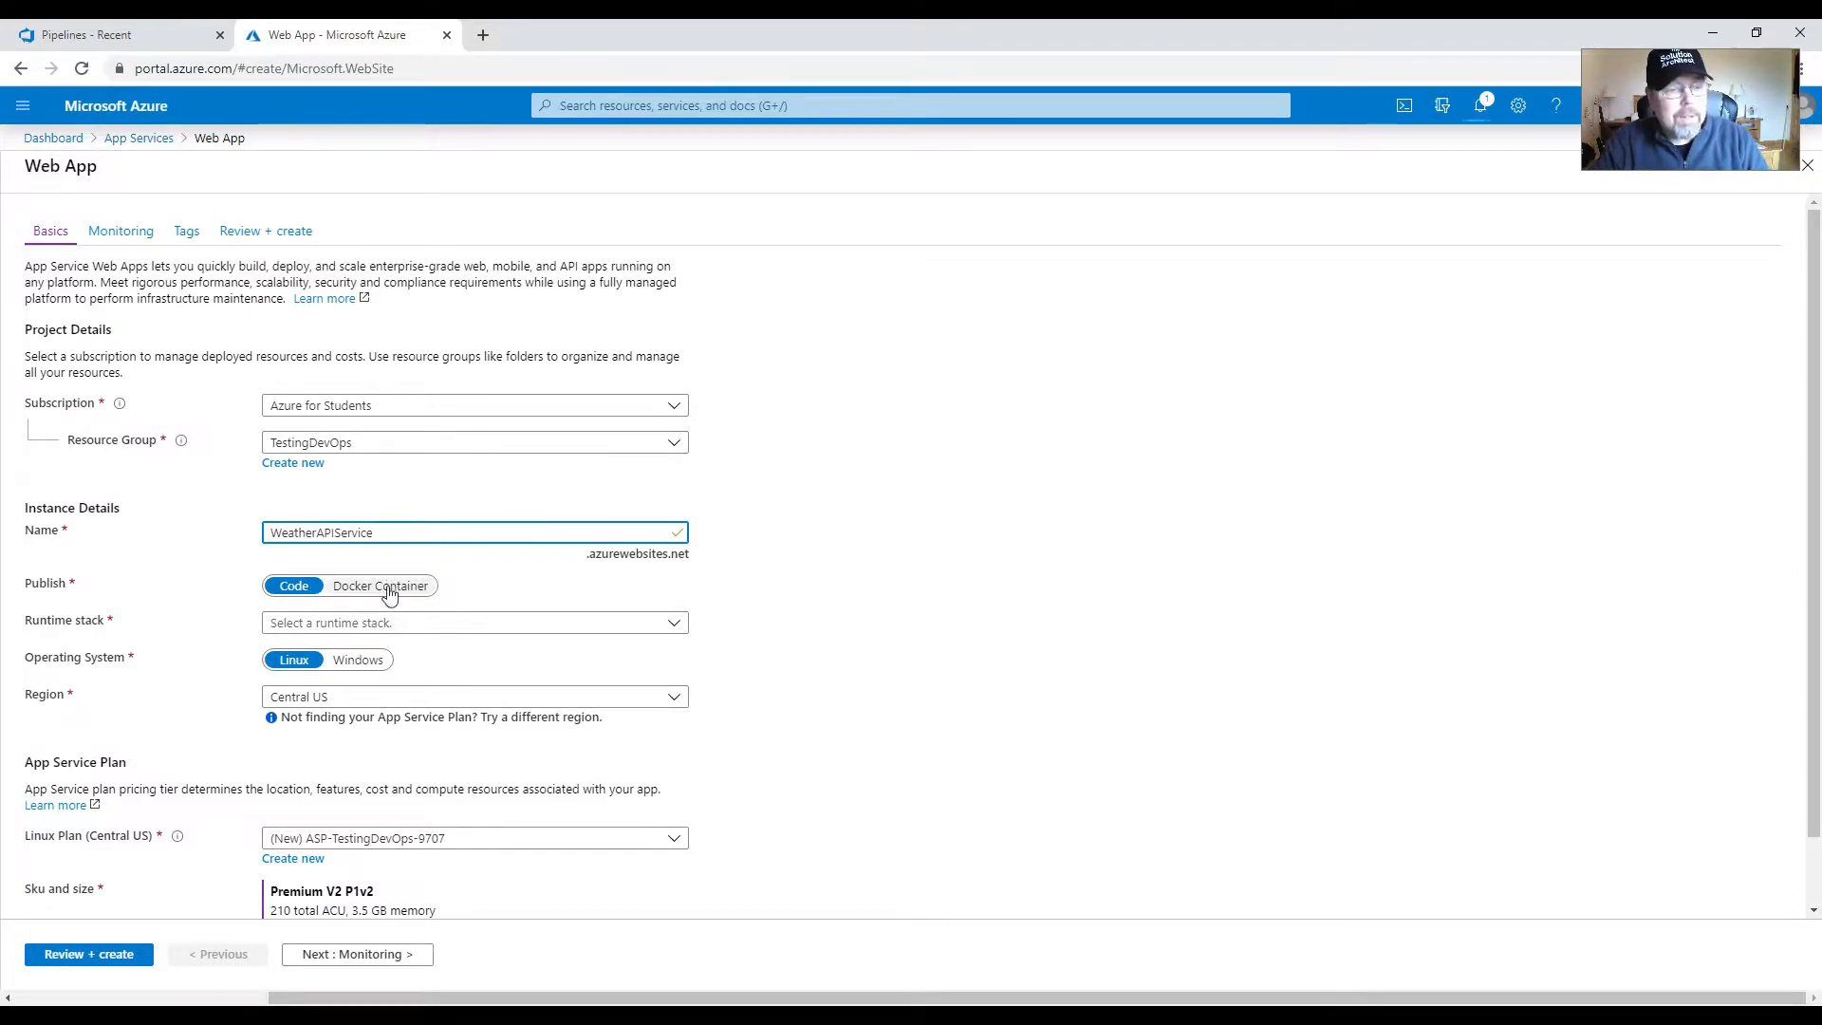
- Set the web app's runtime stack to .NET Core 3.0 (Current) on Windows and its region to North Europe
{"action": "left_click", "coordinate": [677, 624]}
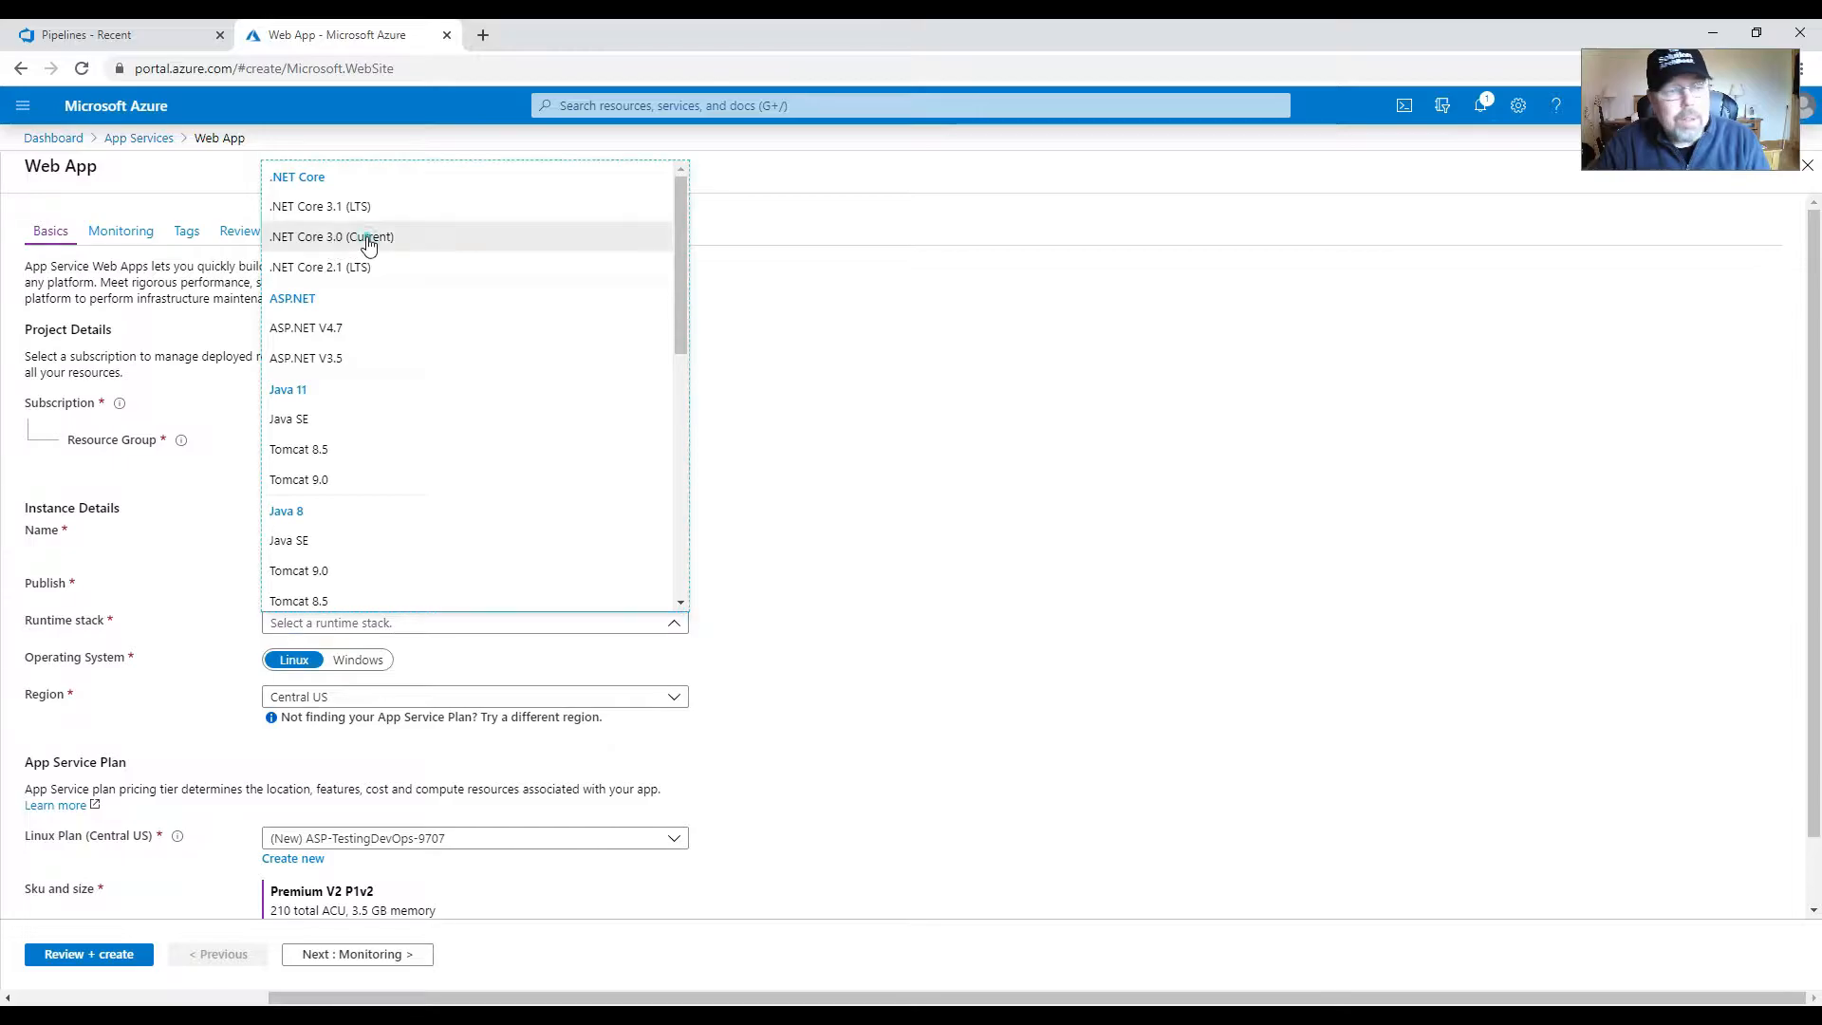
{"action": "left_click", "coordinate": [332, 240]}
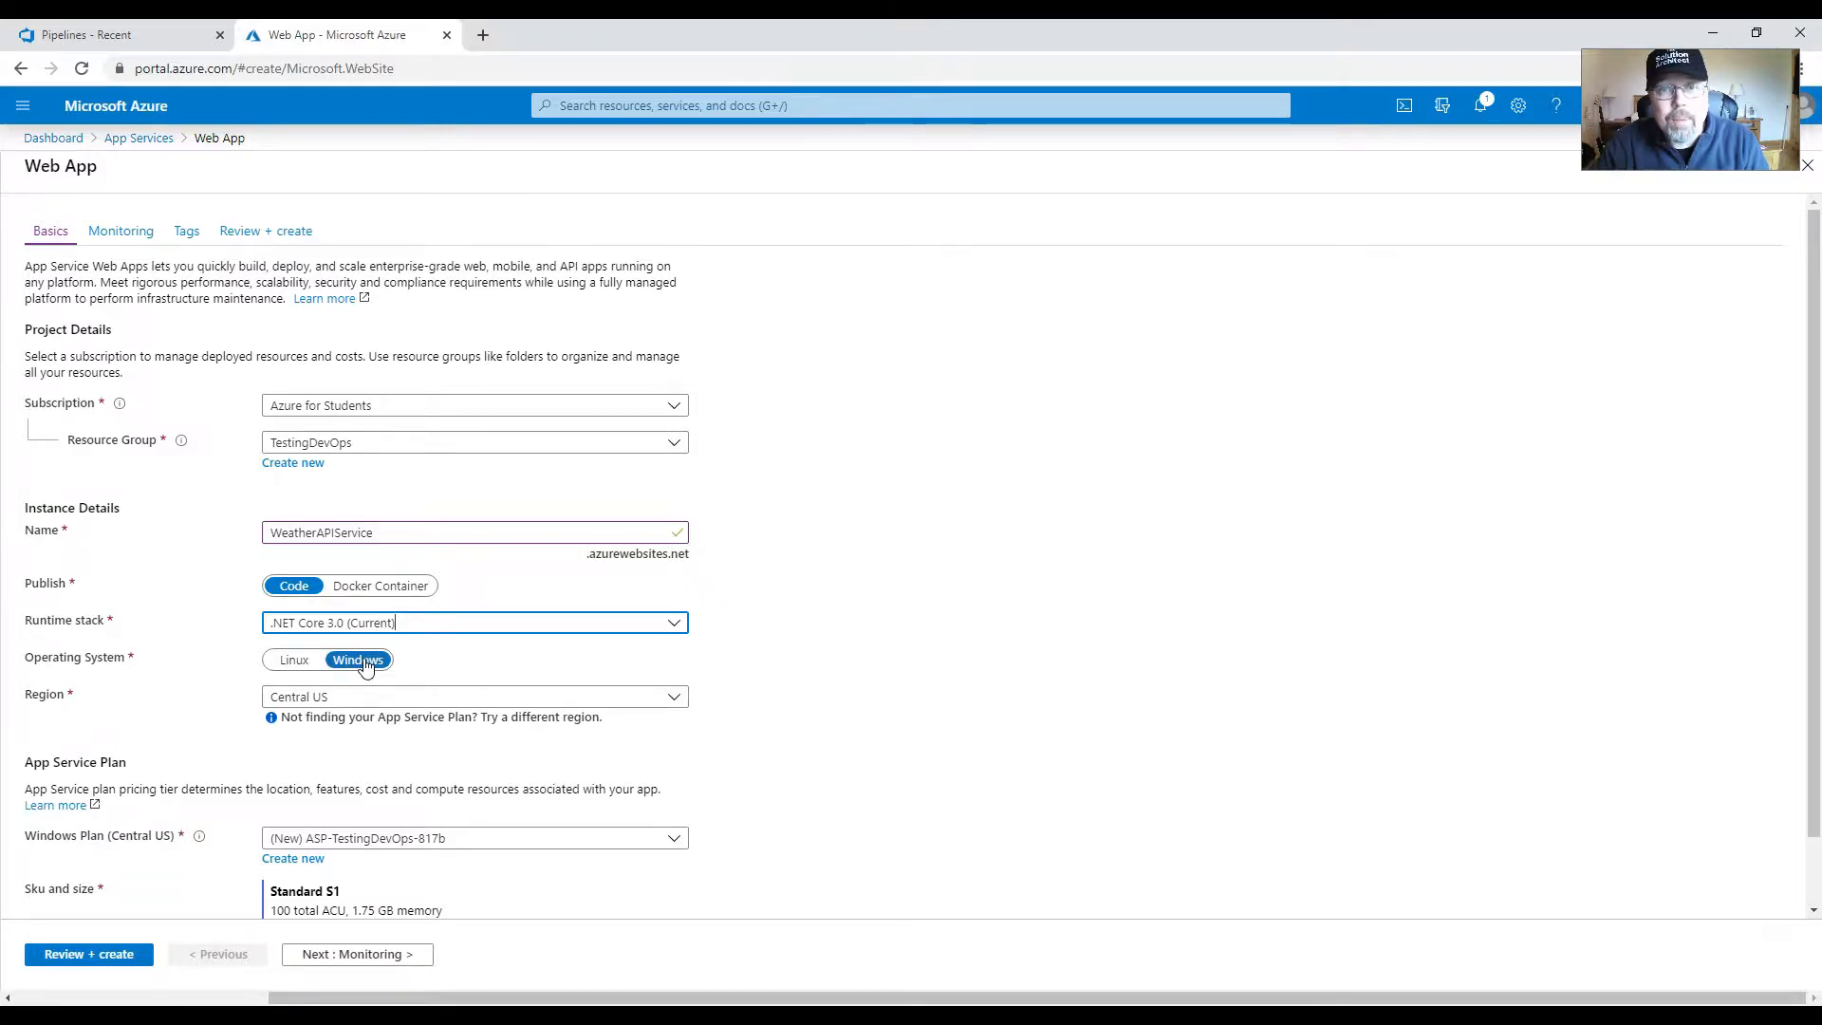
{"action": "left_click", "coordinate": [672, 696]}
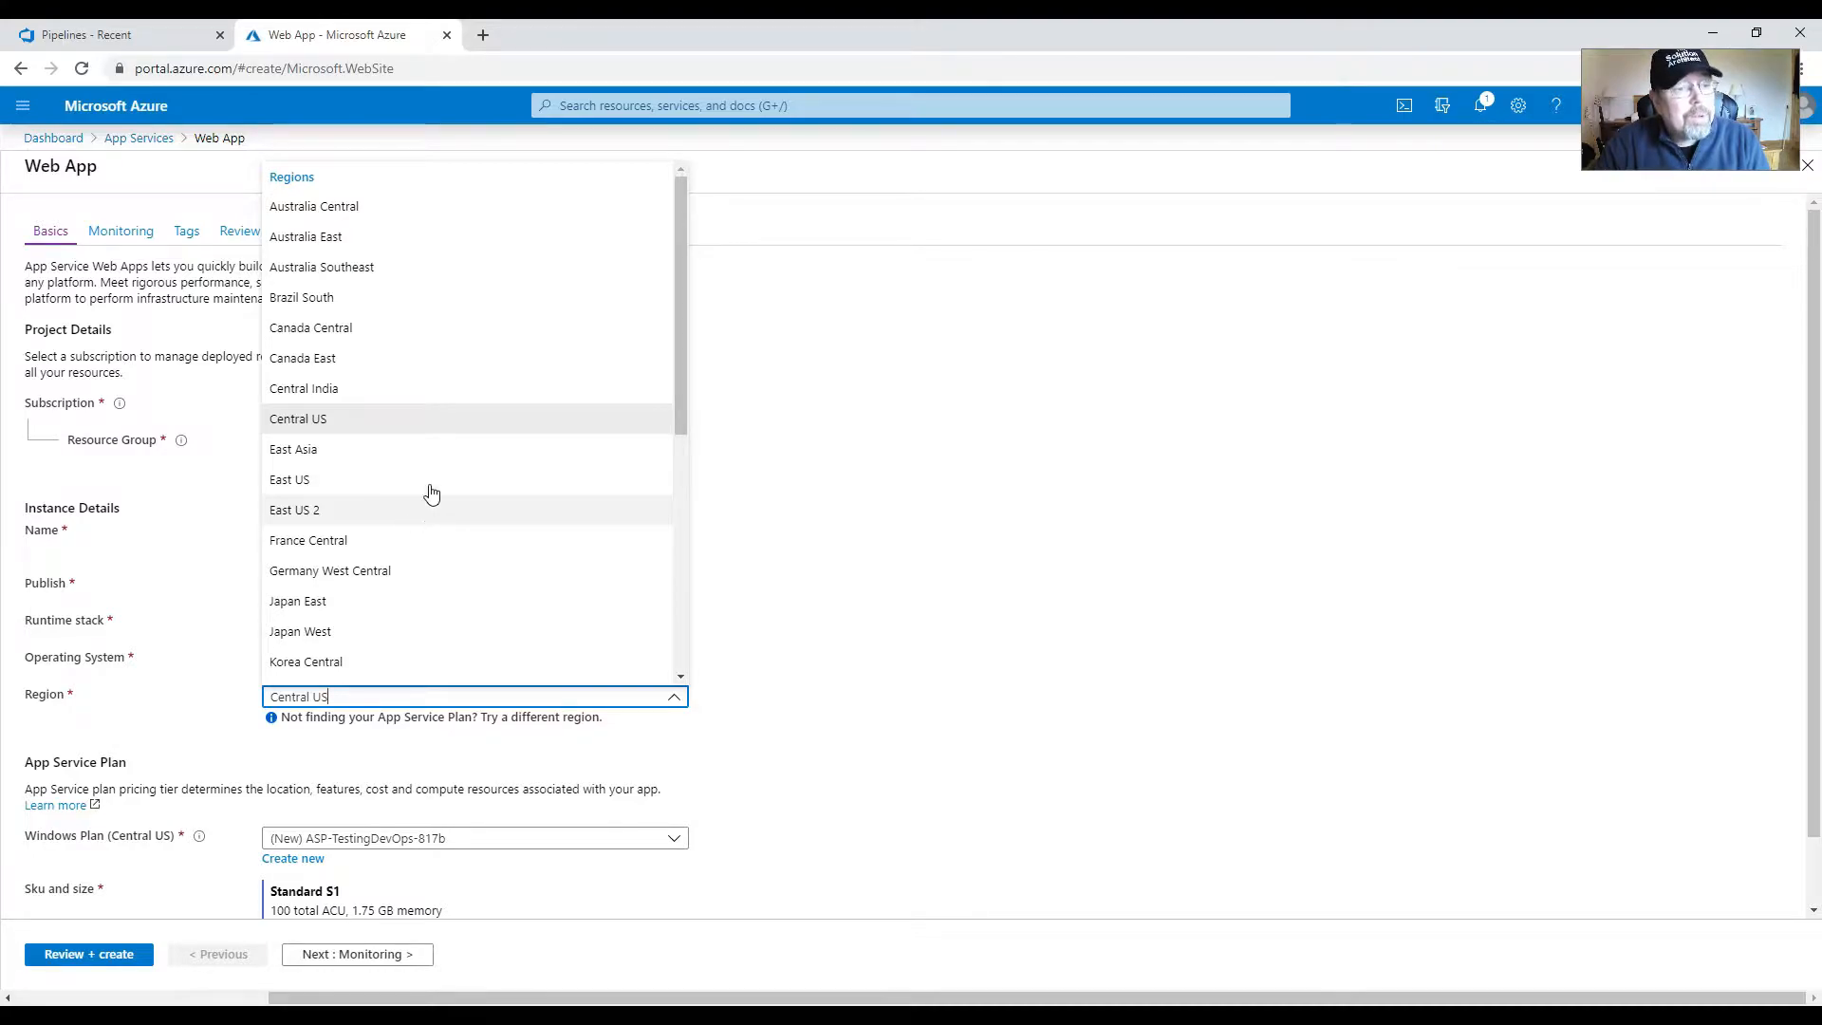
{"action": "left_click_drag", "start_coordinate": [682, 324], "coordinate": [690, 272]}
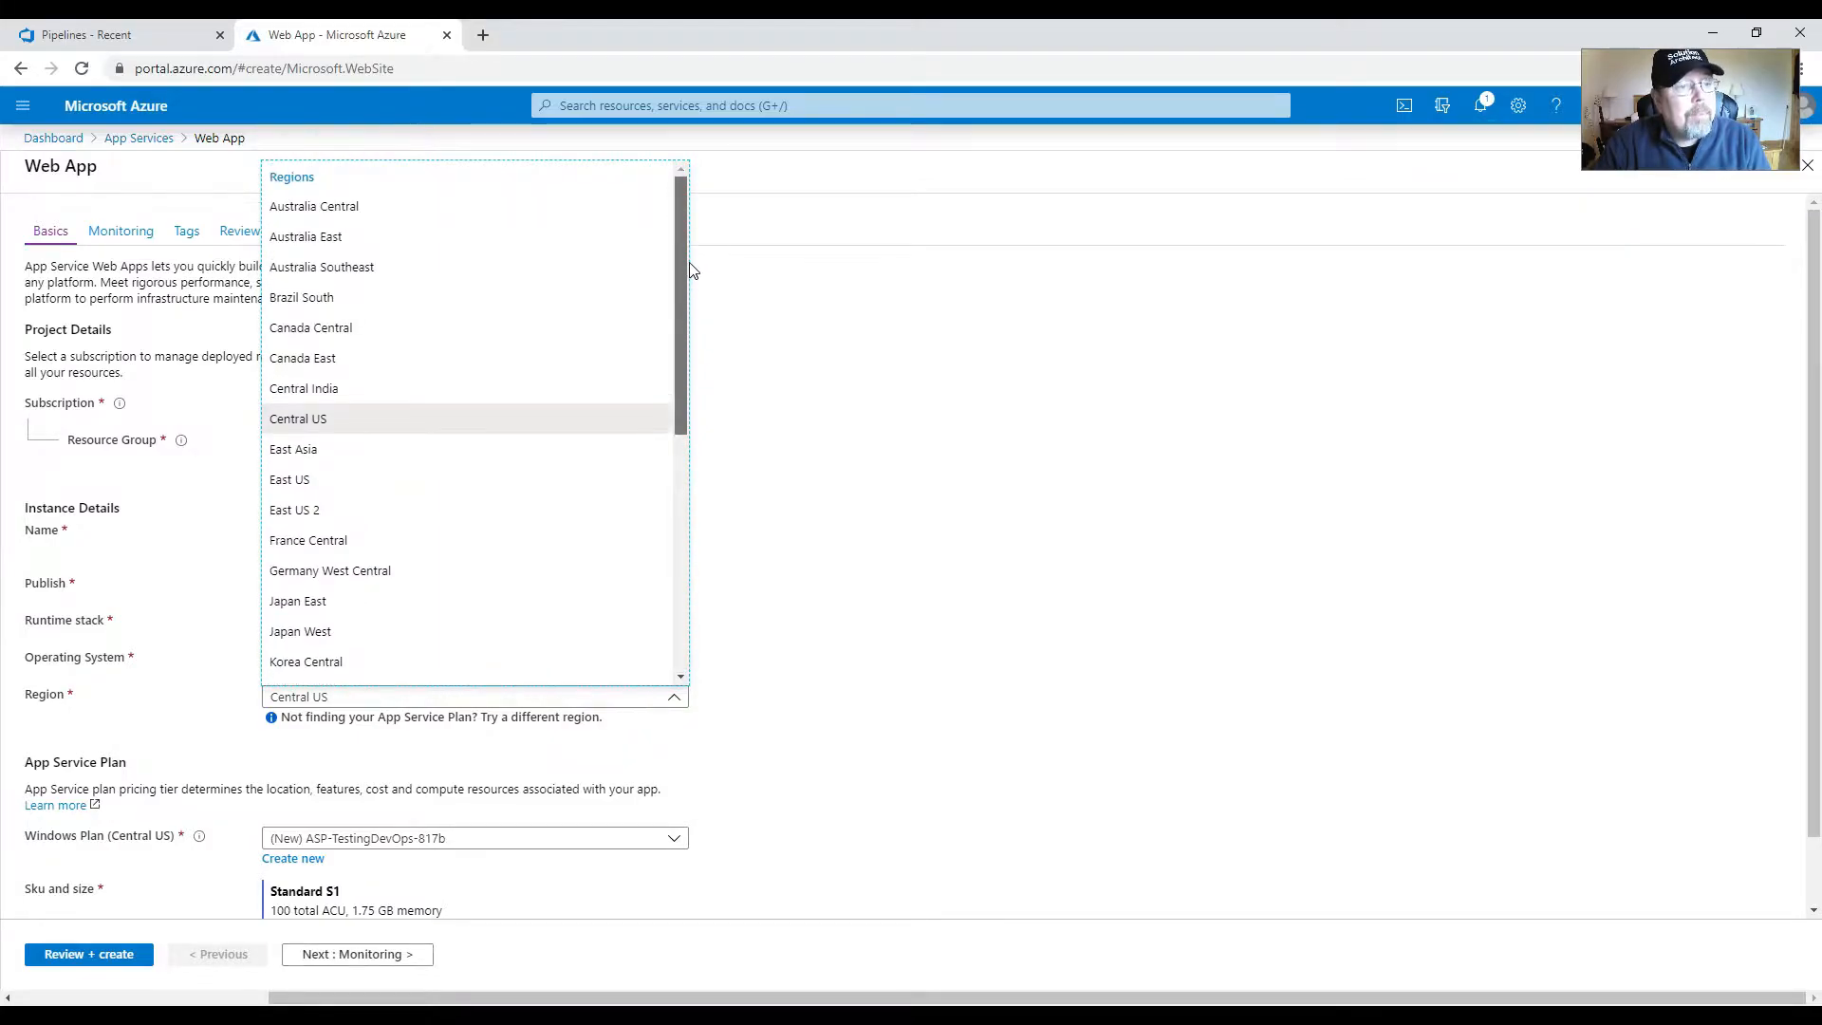
{"action": "scroll", "coordinate": [403, 520], "scroll_direction": "down", "scroll_amount": 5}
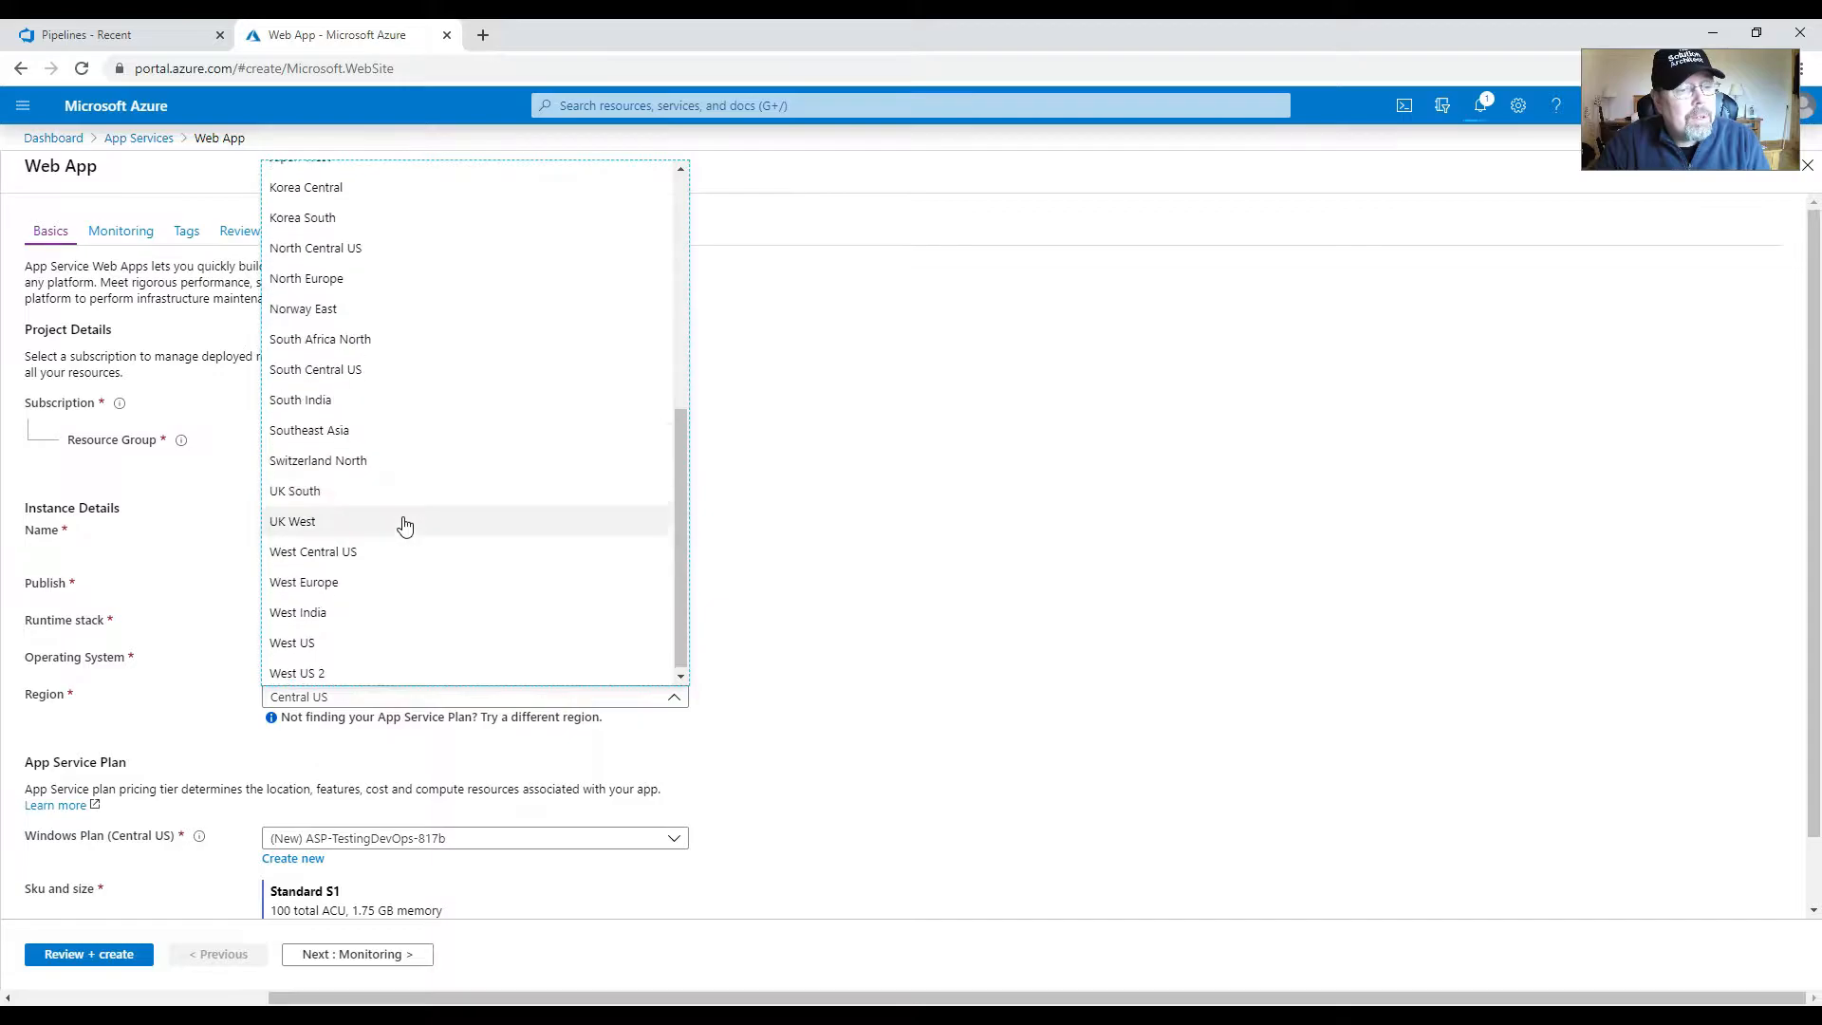
{"action": "scroll", "coordinate": [432, 570], "scroll_direction": "up", "scroll_amount": 2}
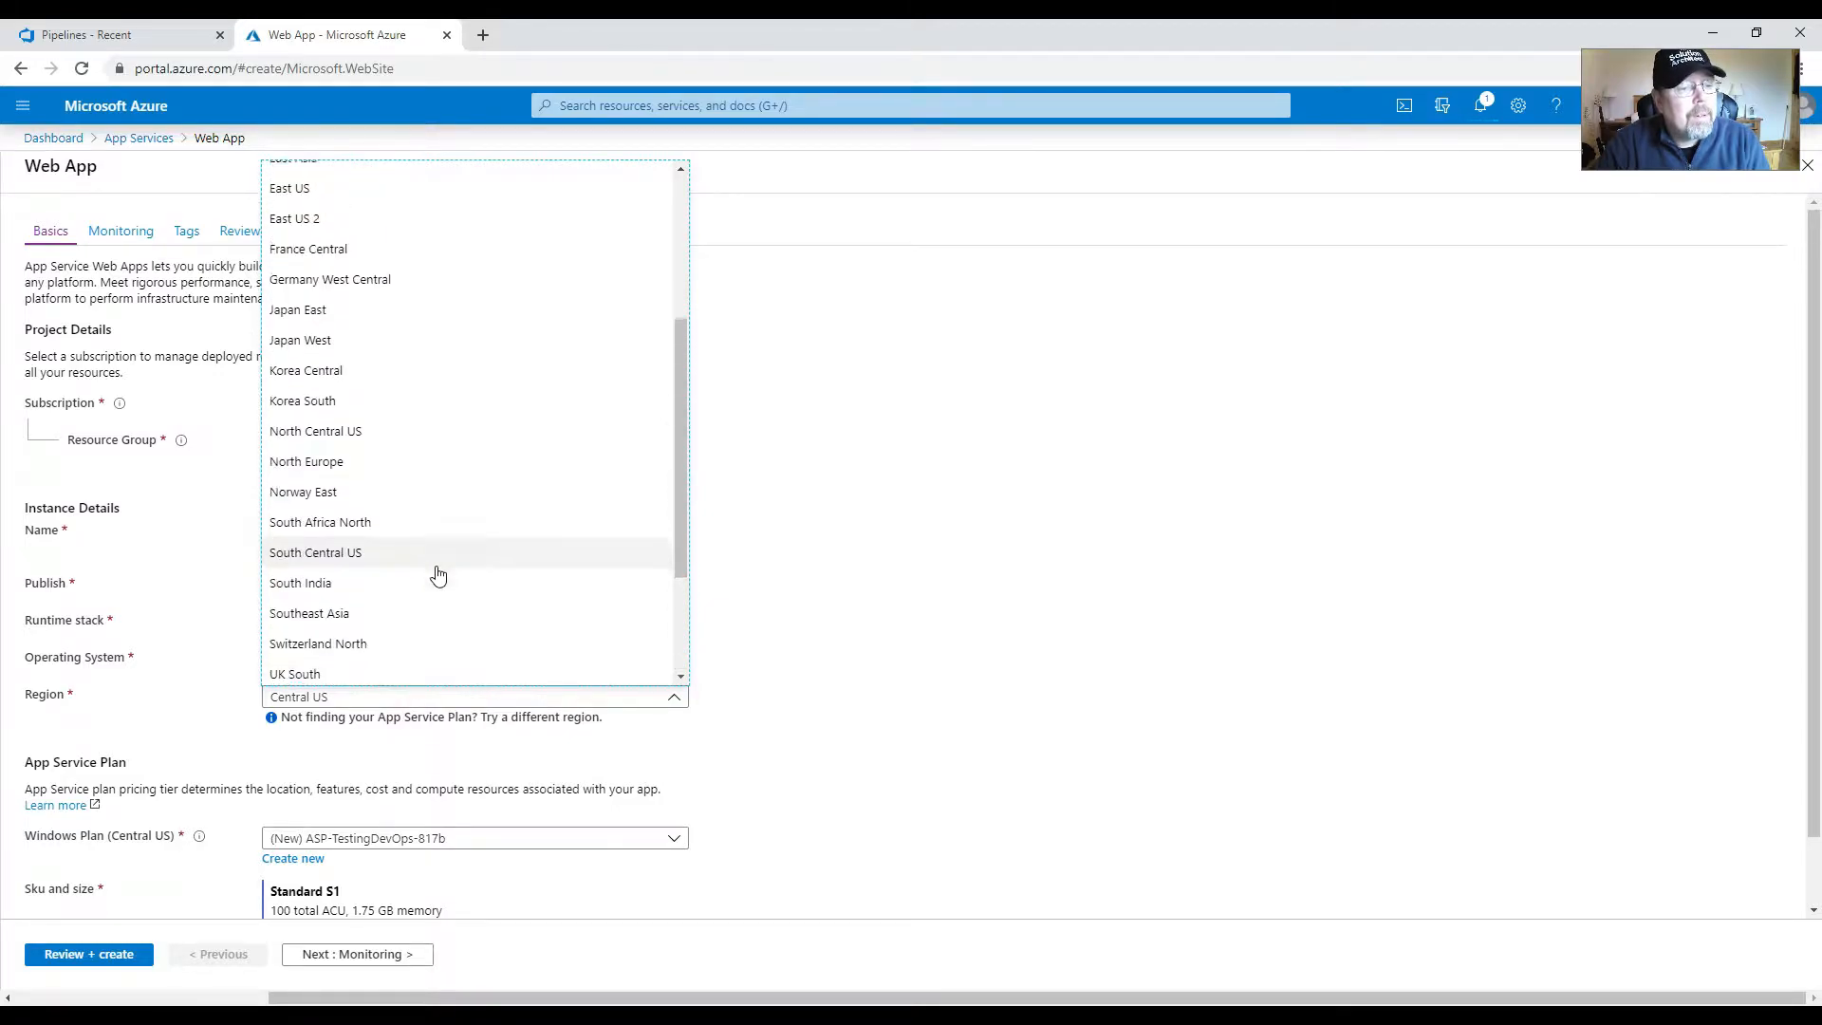
{"action": "left_click", "coordinate": [320, 467]}
- Create a new App Service plan named WeatherAPIPlan for the web app
{"action": "scroll", "coordinate": [783, 711], "scroll_direction": "down", "scroll_amount": 1}
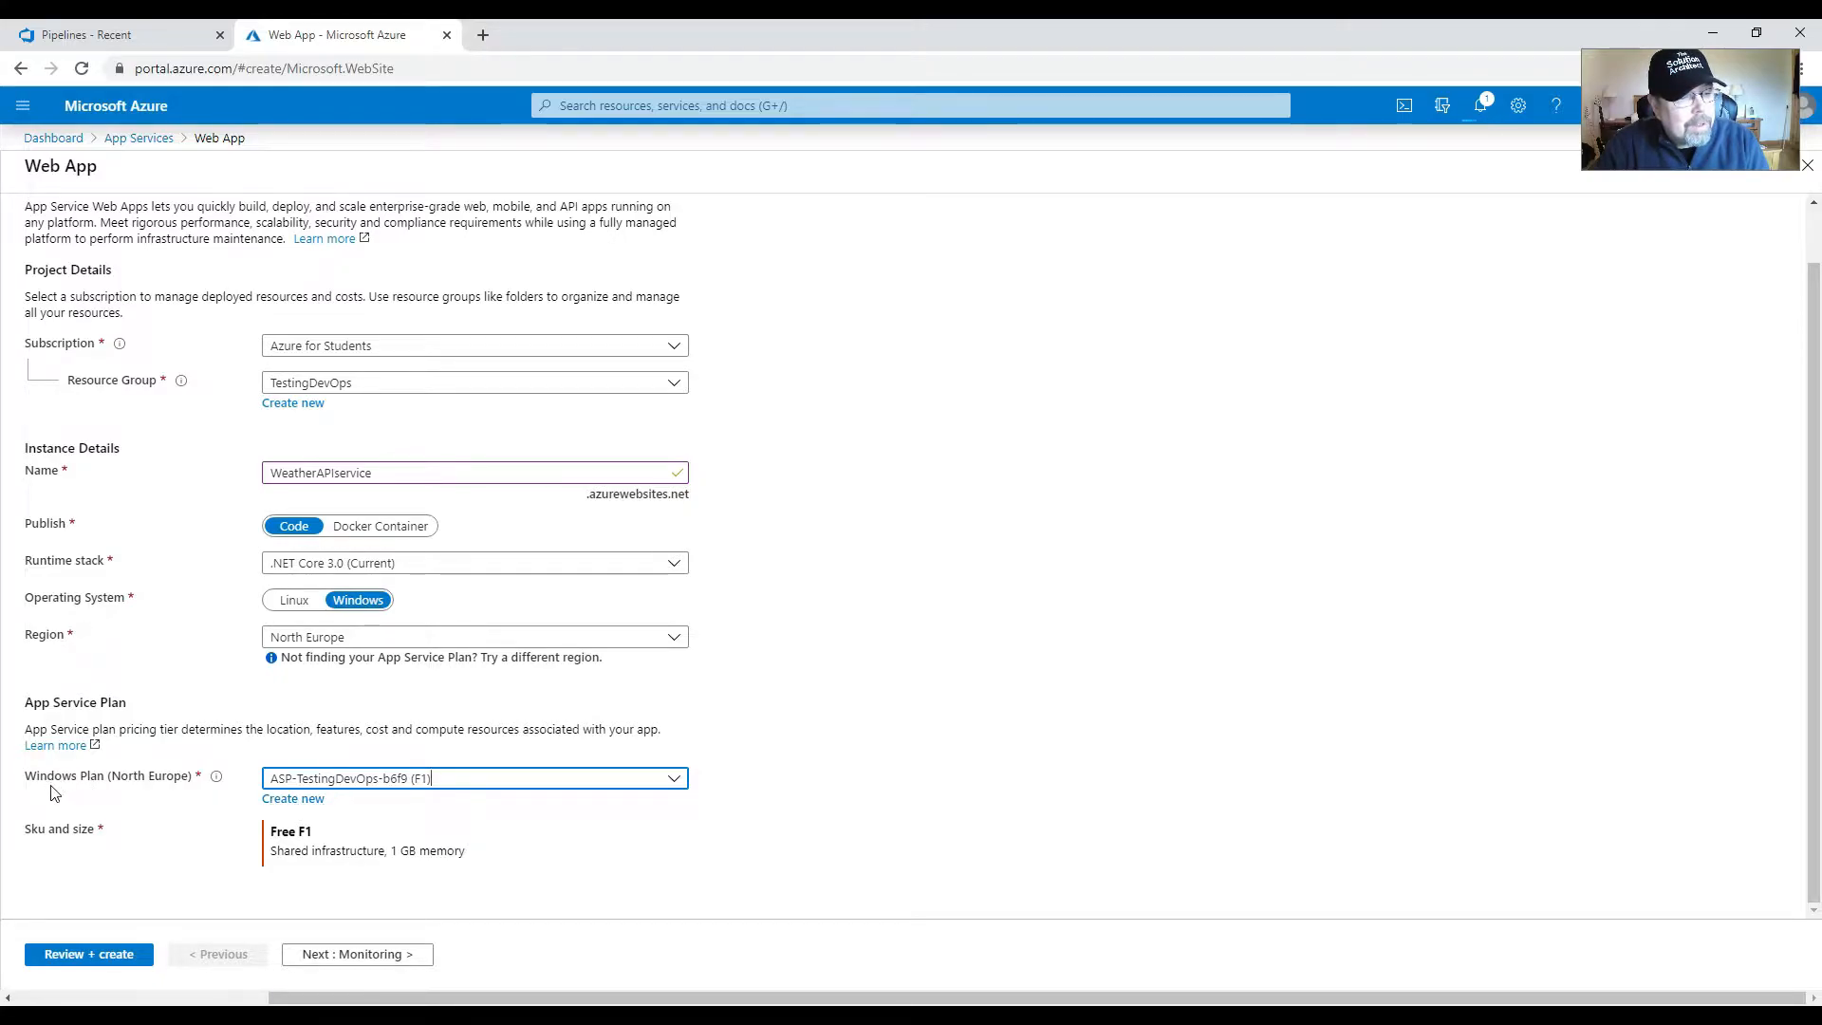
{"action": "left_click", "coordinate": [306, 800]}
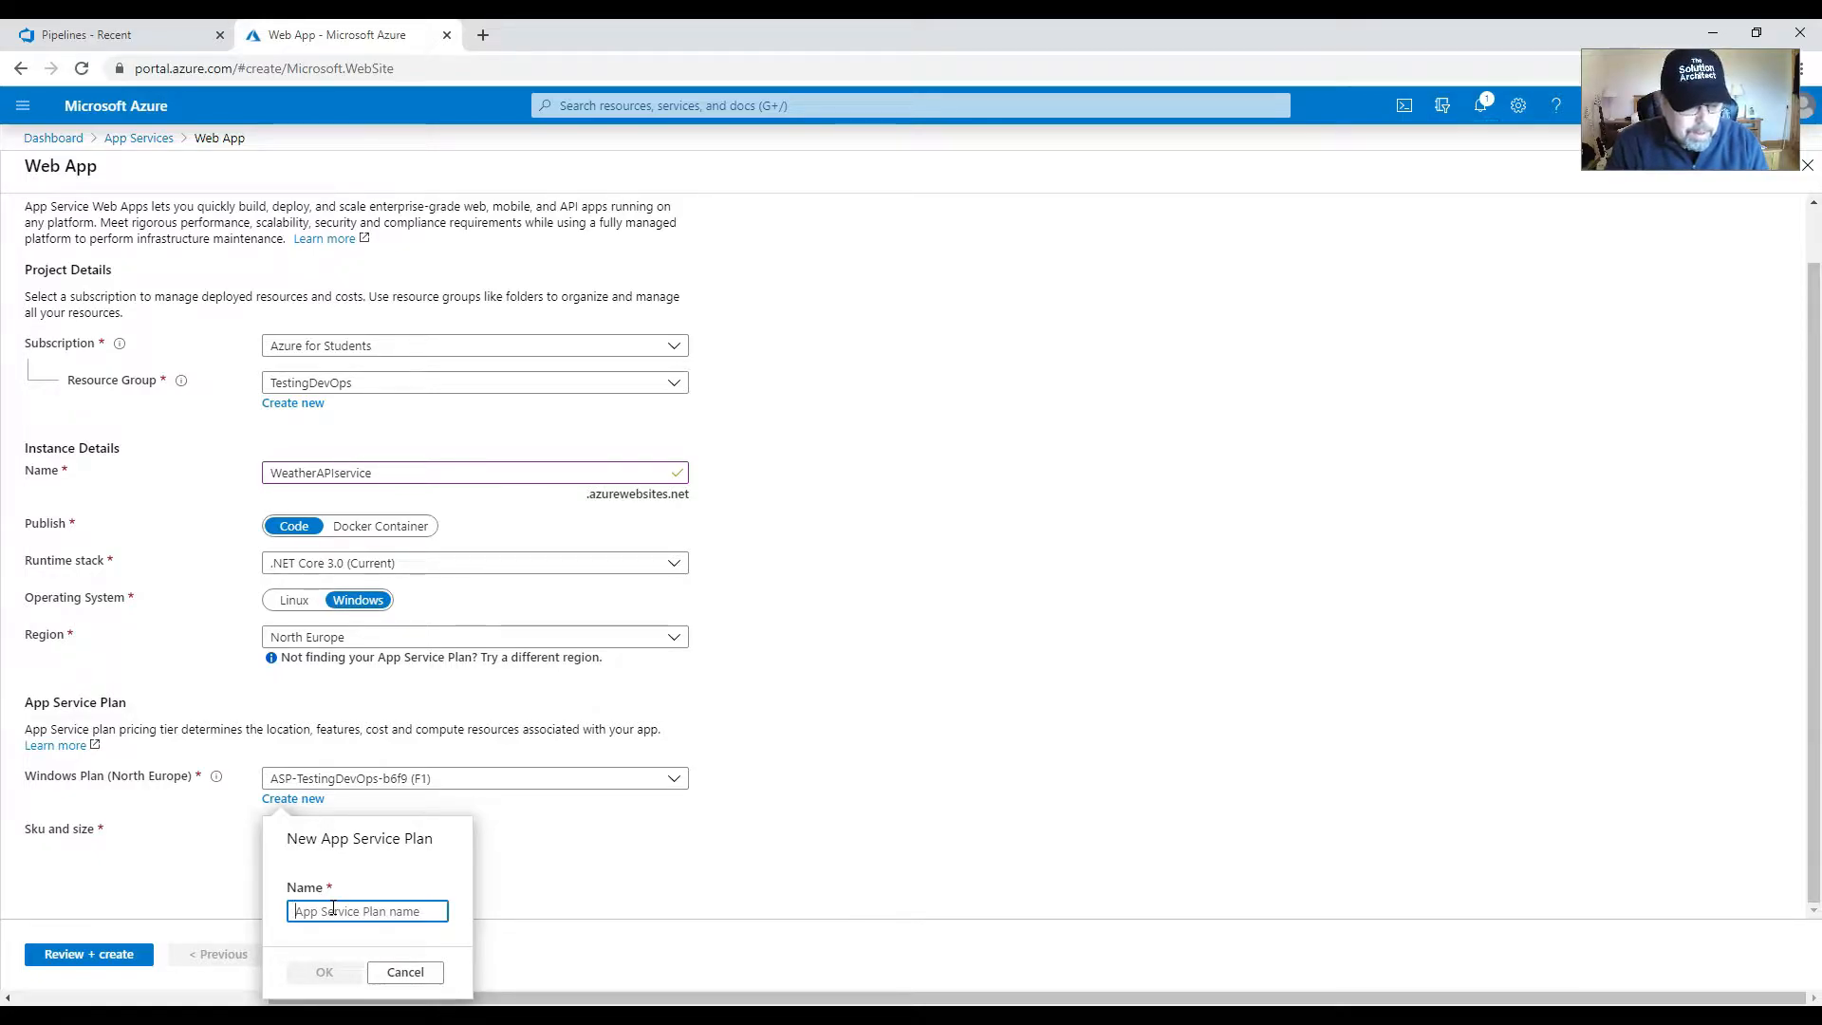
{"action": "type", "text": "Weathert"}
{"action": "key", "text": "BackSpace"}
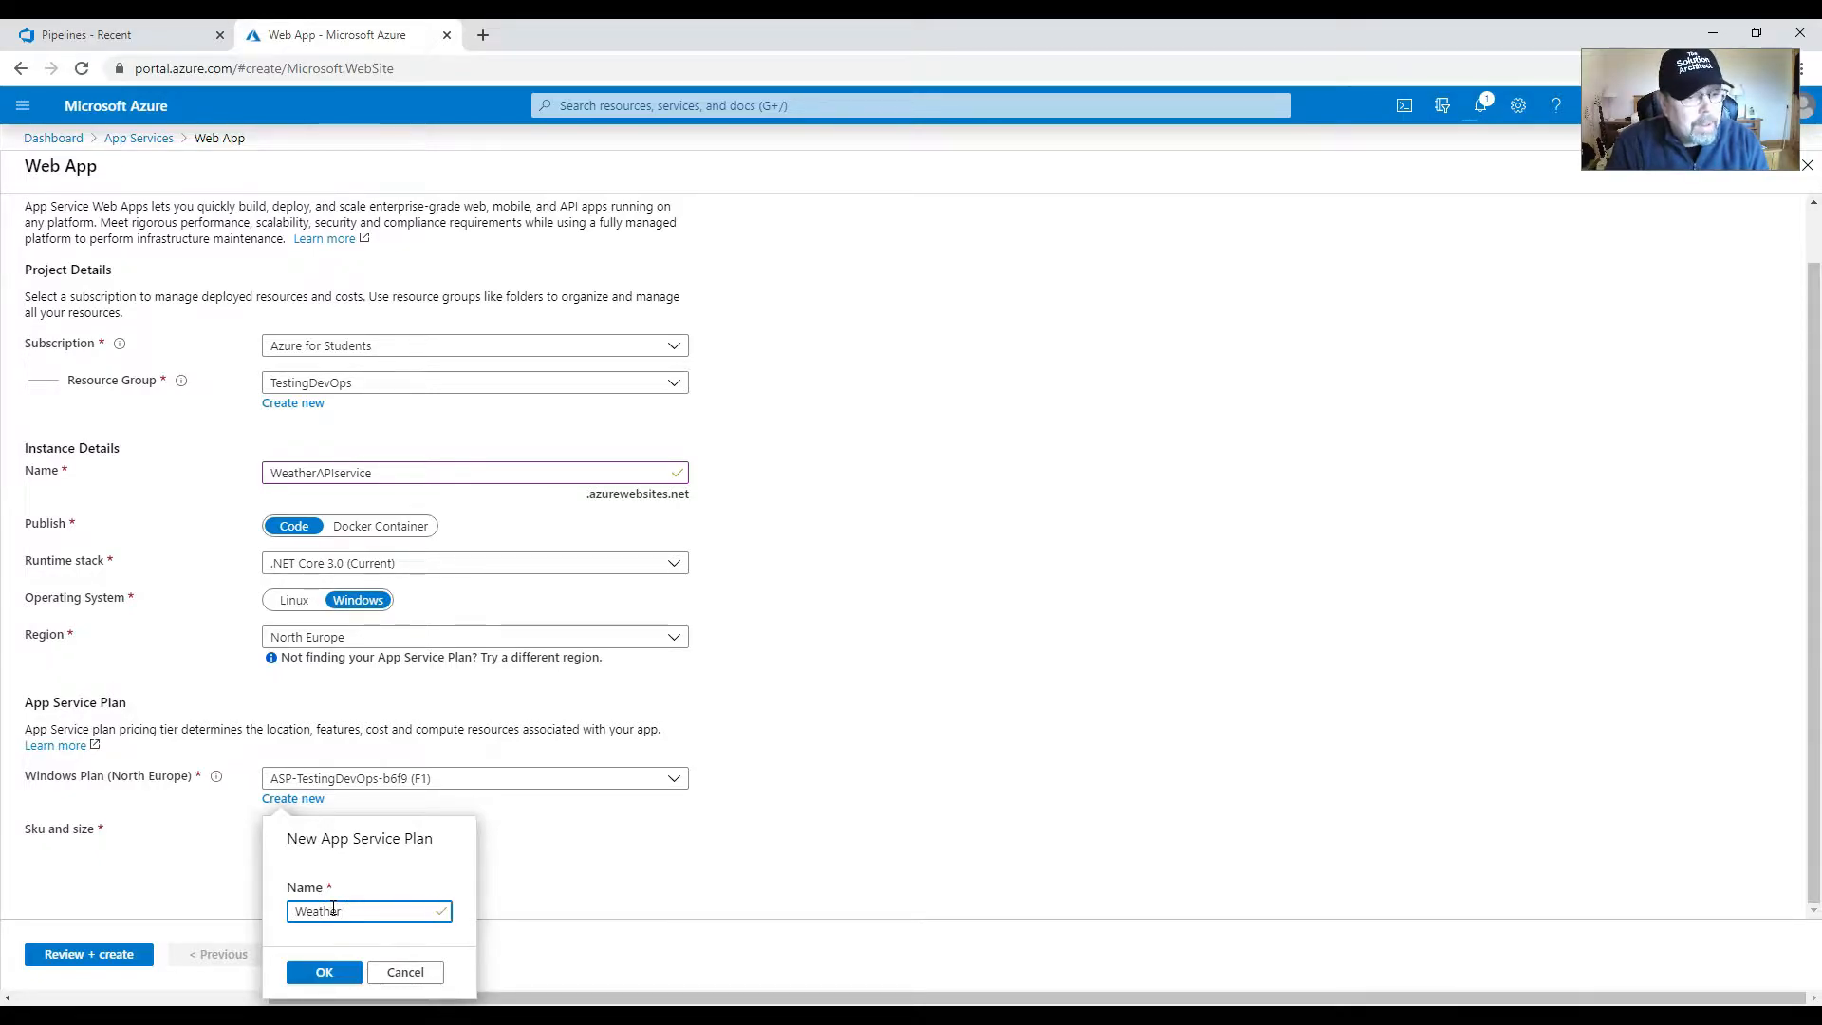
{"action": "type", "text": "APIPlan"}
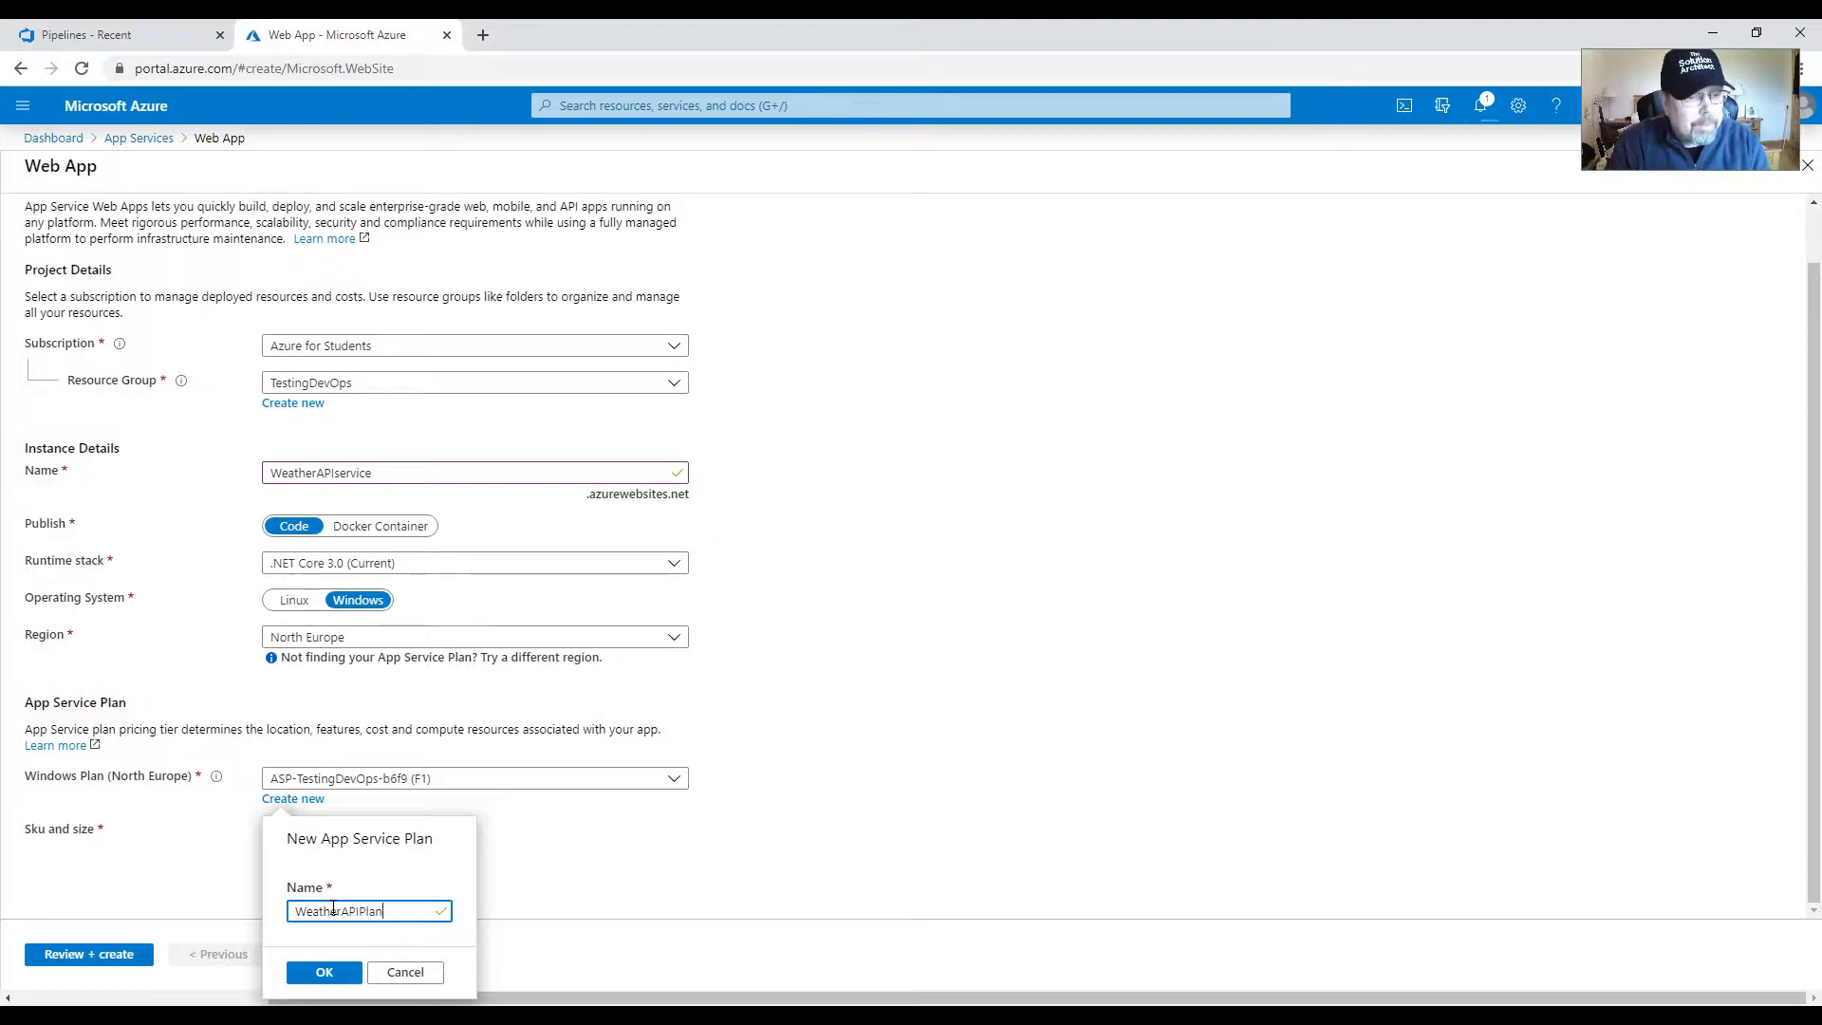
{"action": "left_click", "coordinate": [337, 975]}
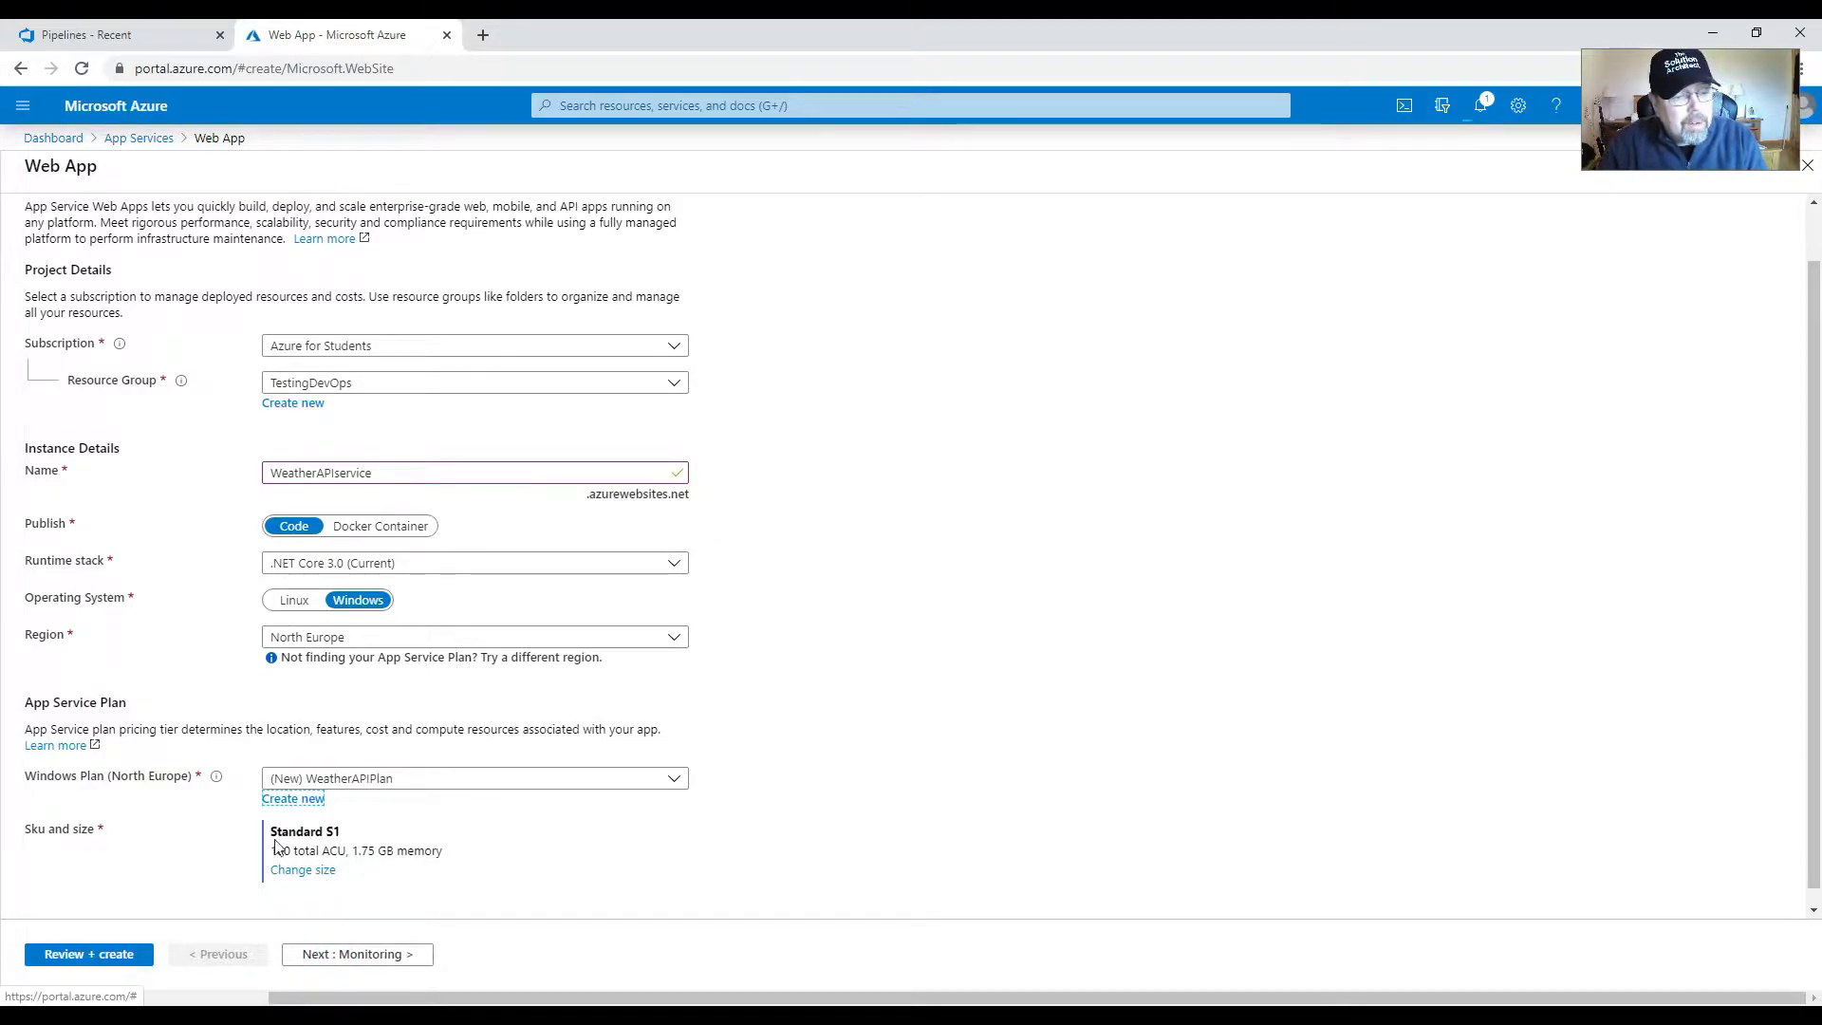
- Change the plan's size to the free F1 tier for Dev / Test workloads
{"action": "left_click_drag", "start_coordinate": [274, 835], "coordinate": [348, 841]}
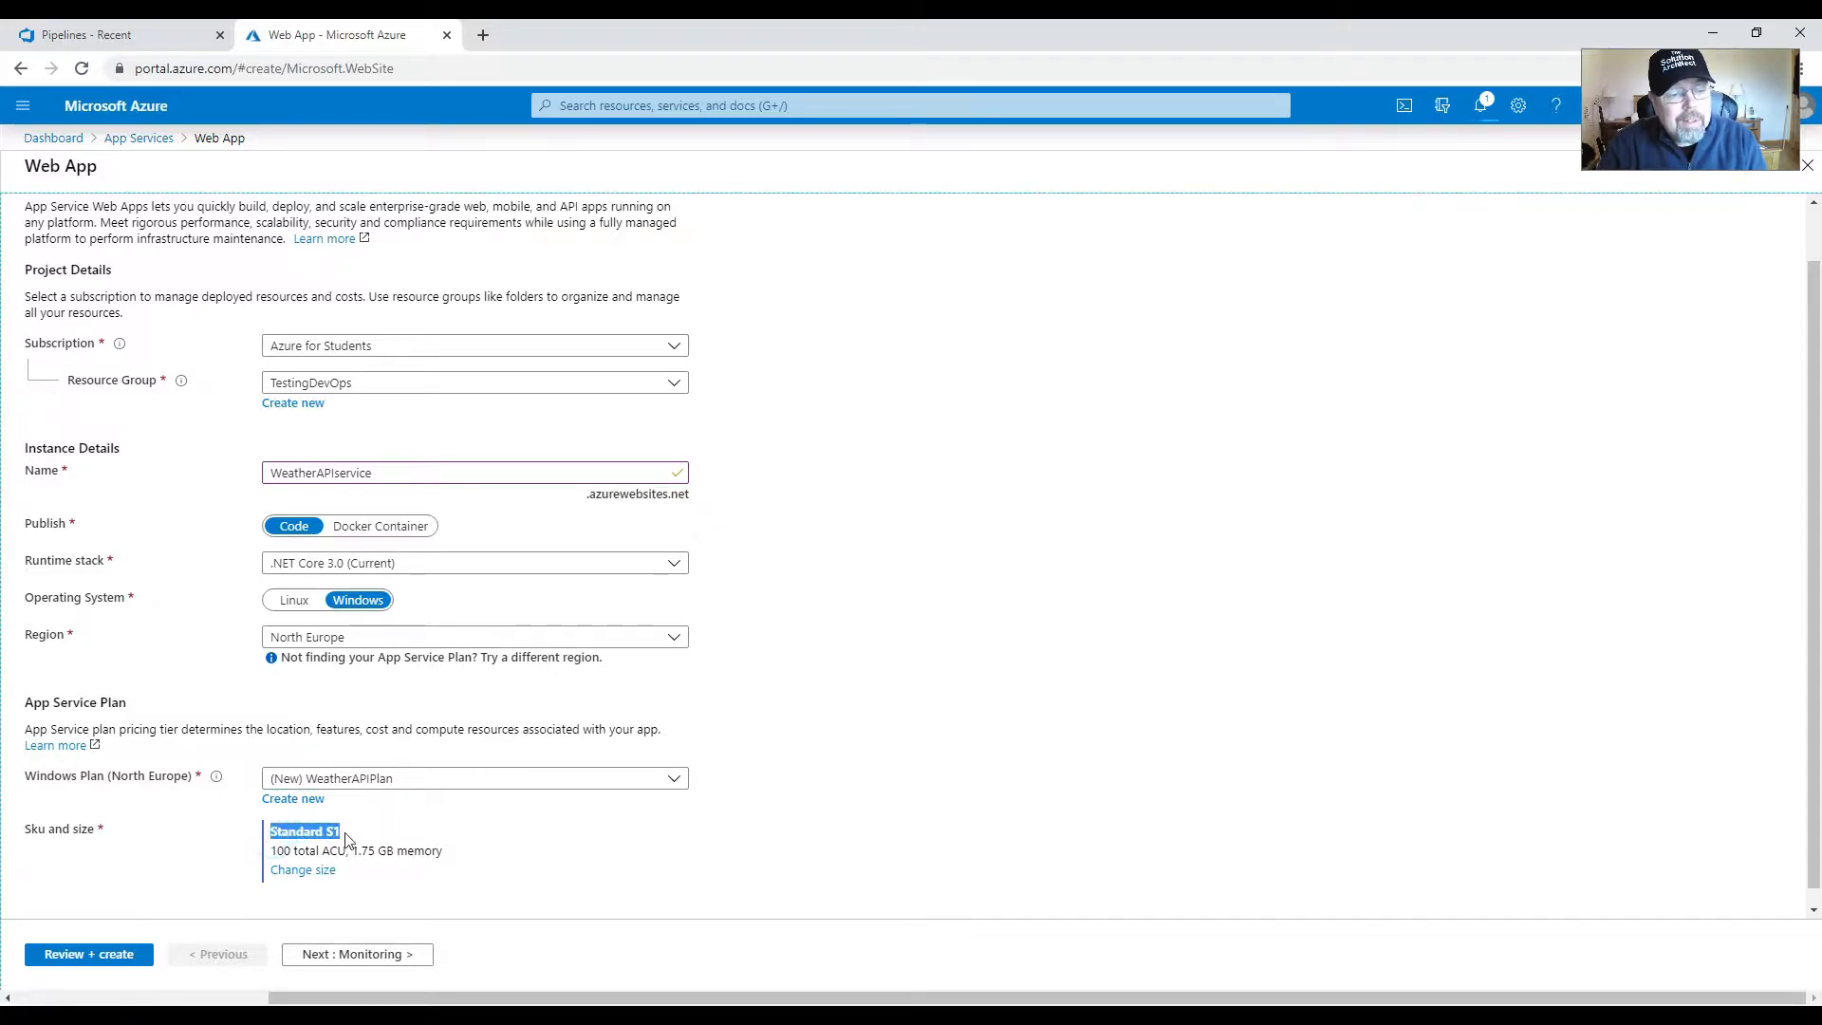
{"action": "left_click_drag", "start_coordinate": [293, 837], "coordinate": [345, 835]}
{"action": "left_click", "coordinate": [306, 870]}
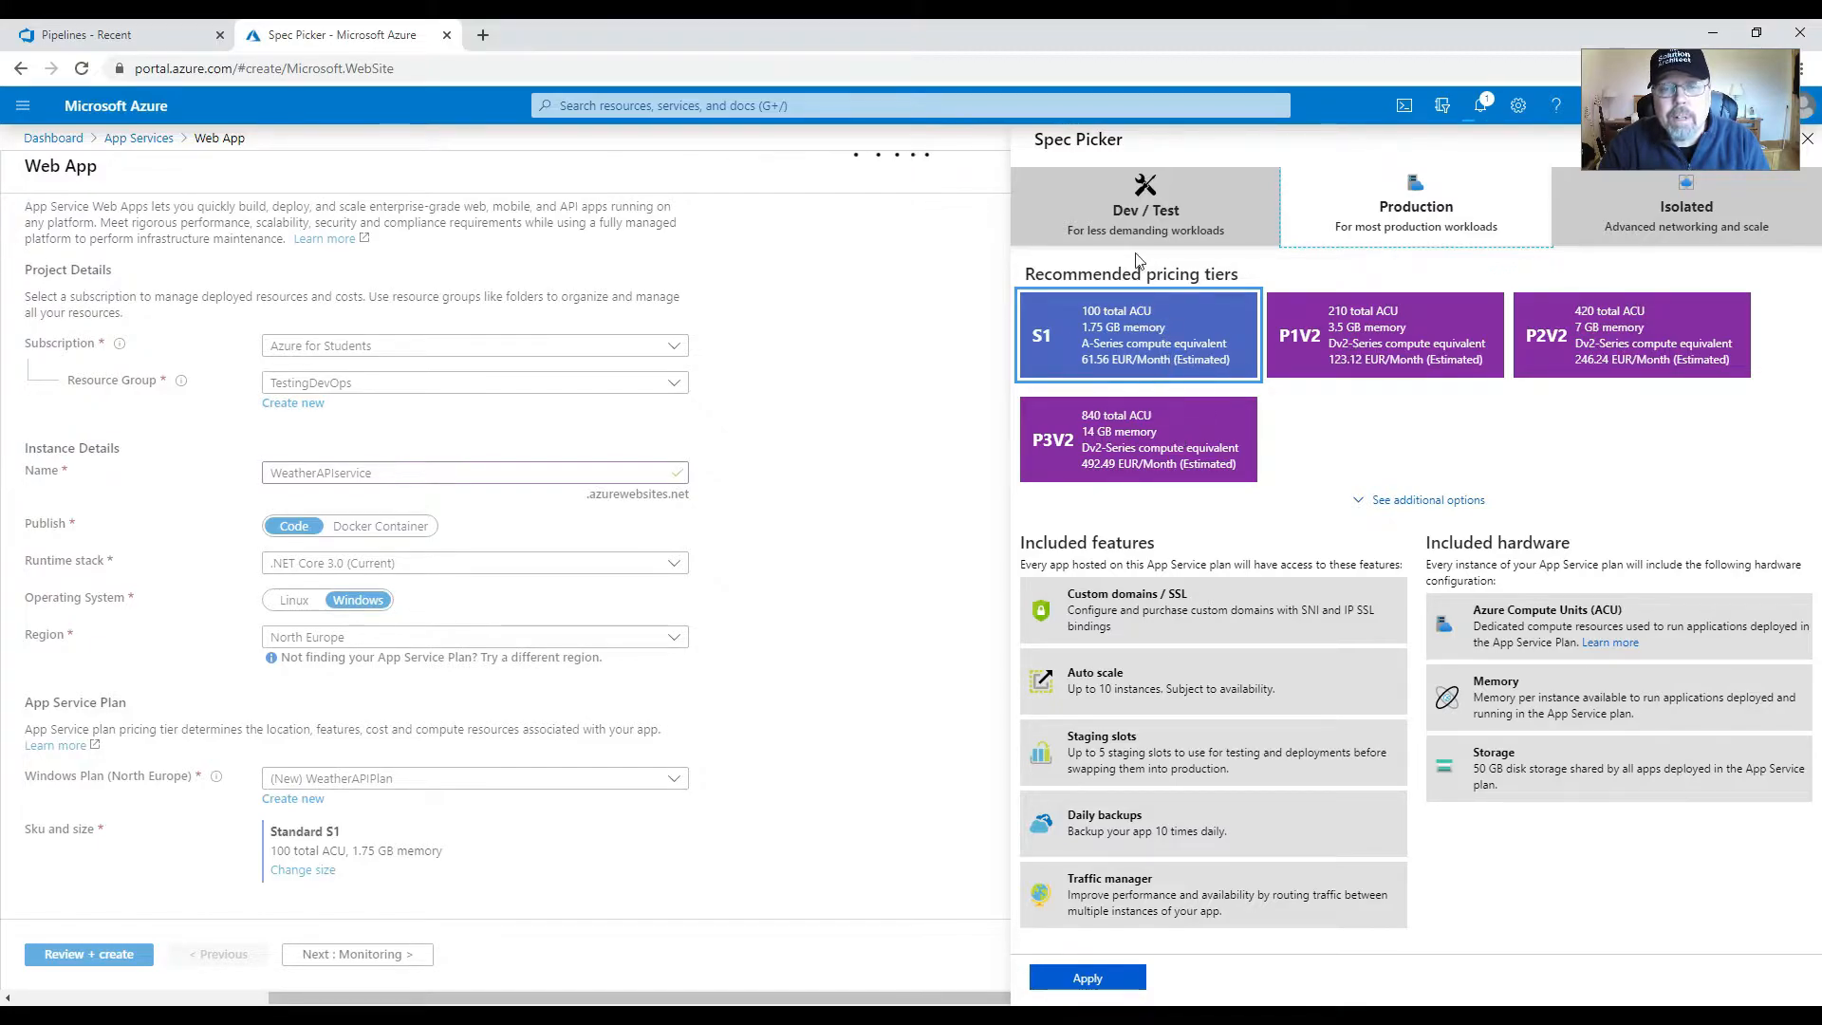
{"action": "left_click", "coordinate": [1146, 220]}
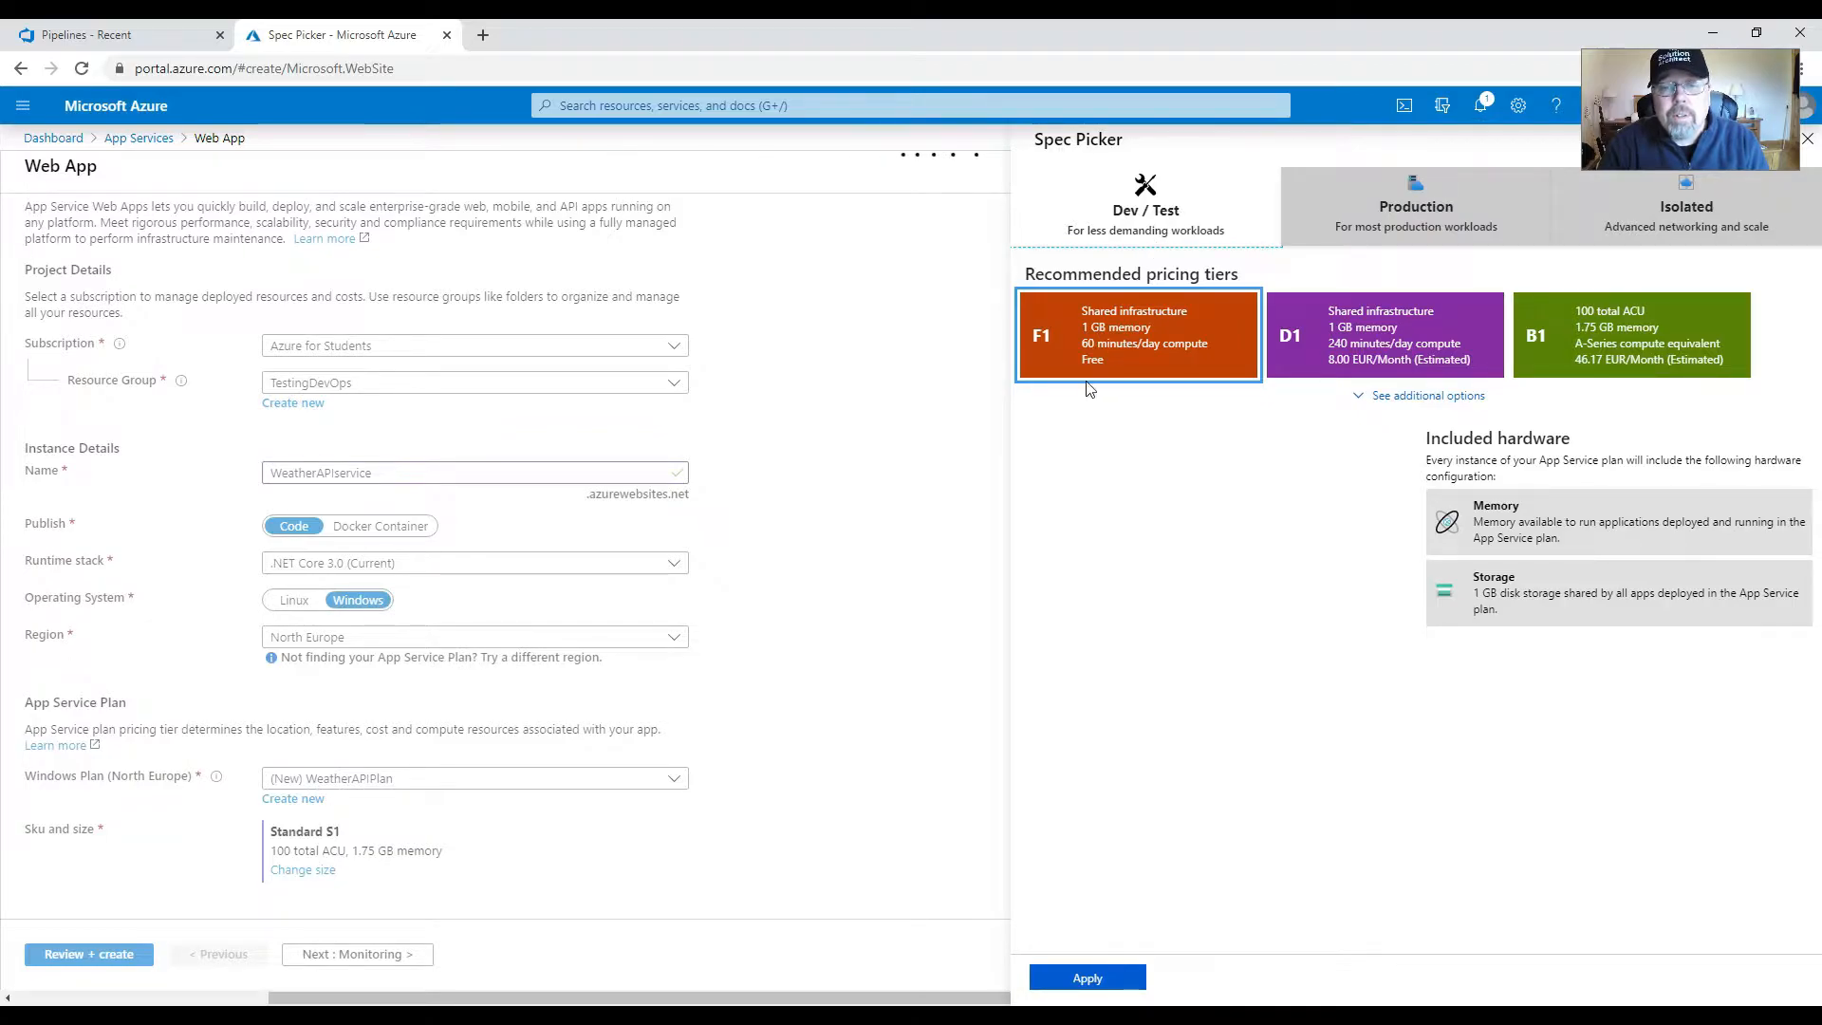
{"action": "left_click", "coordinate": [1083, 341]}
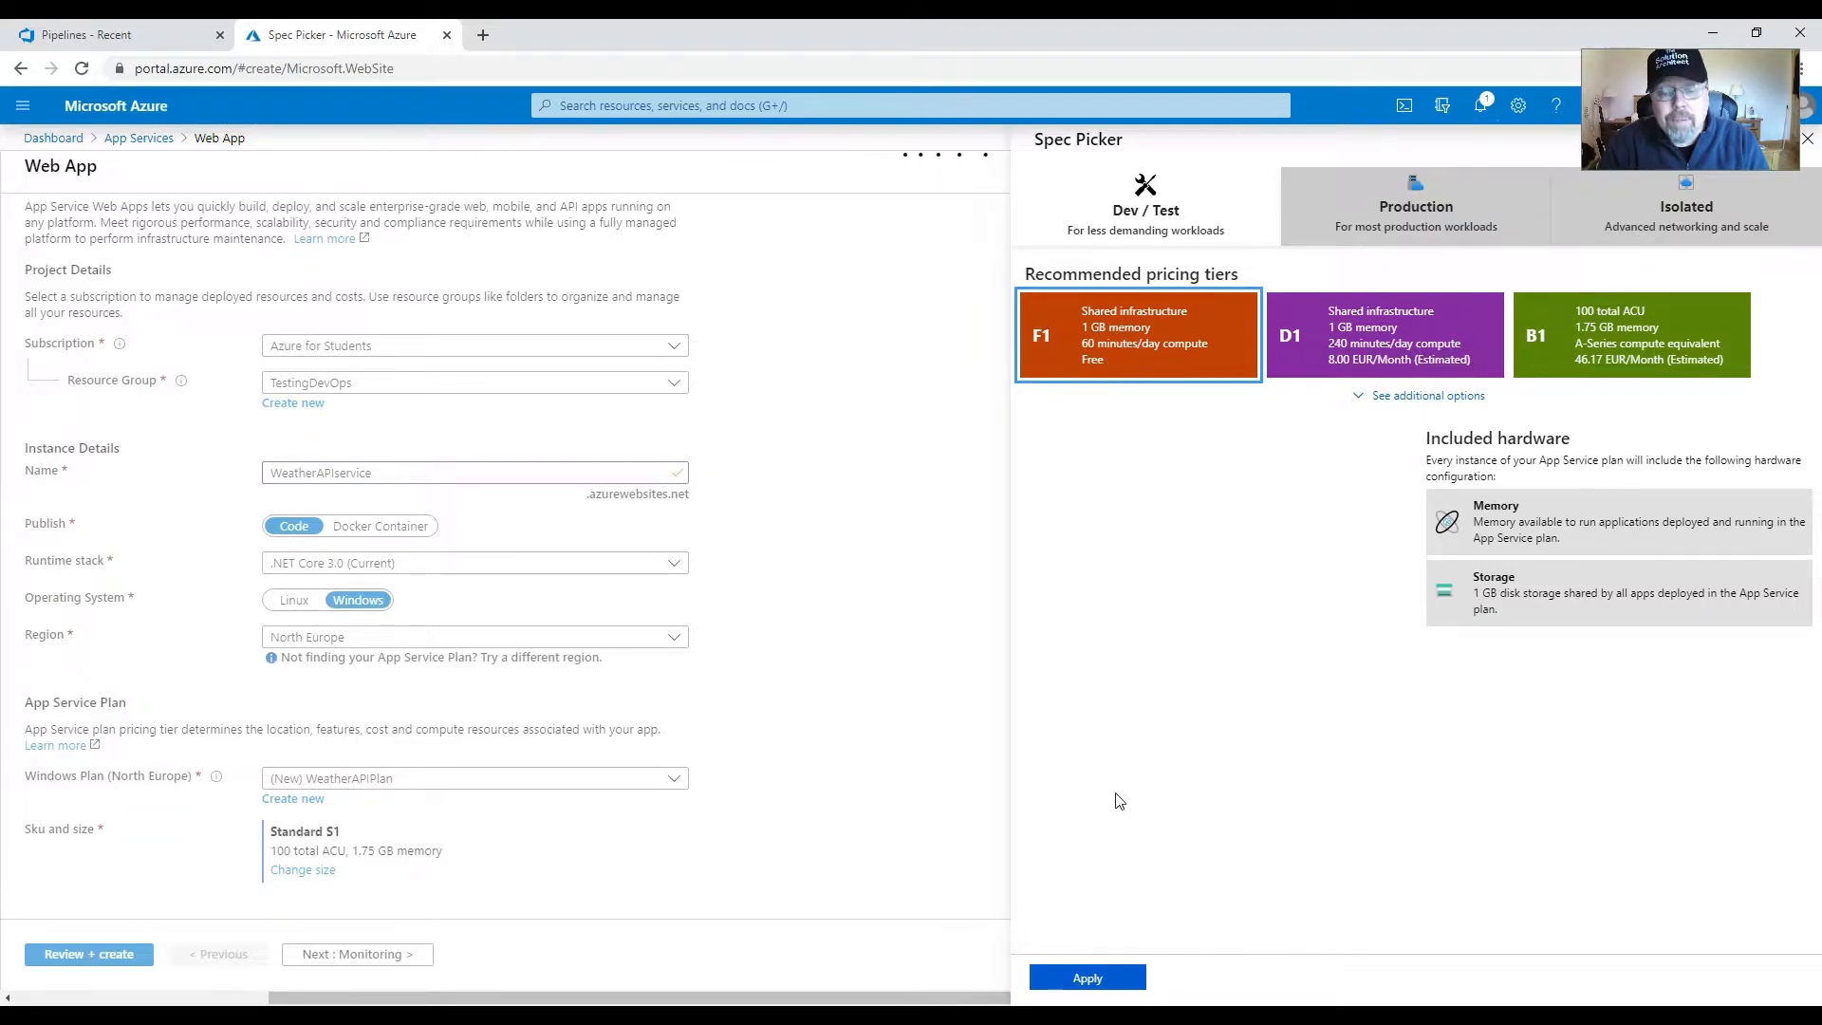
{"action": "left_click", "coordinate": [1089, 977]}
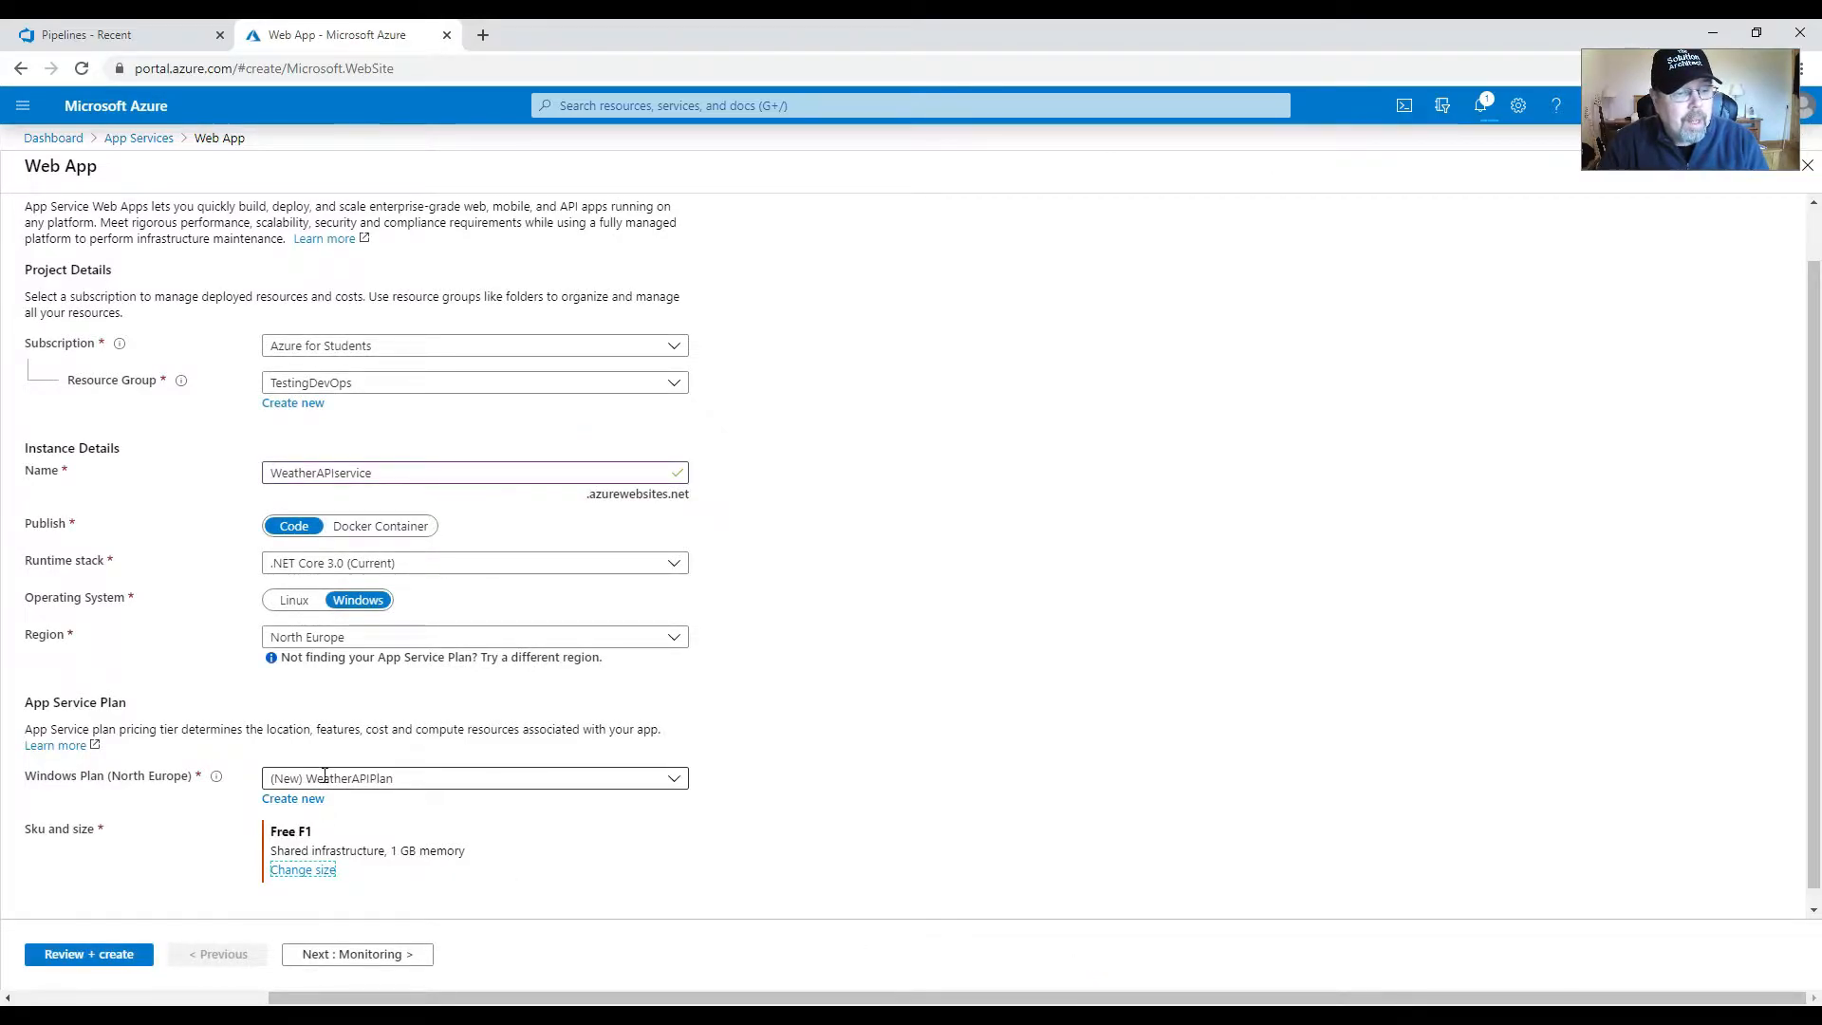
- Disable Application Insights for the web app and leave its tags empty, continuing to the final review
{"action": "left_click", "coordinate": [370, 956]}
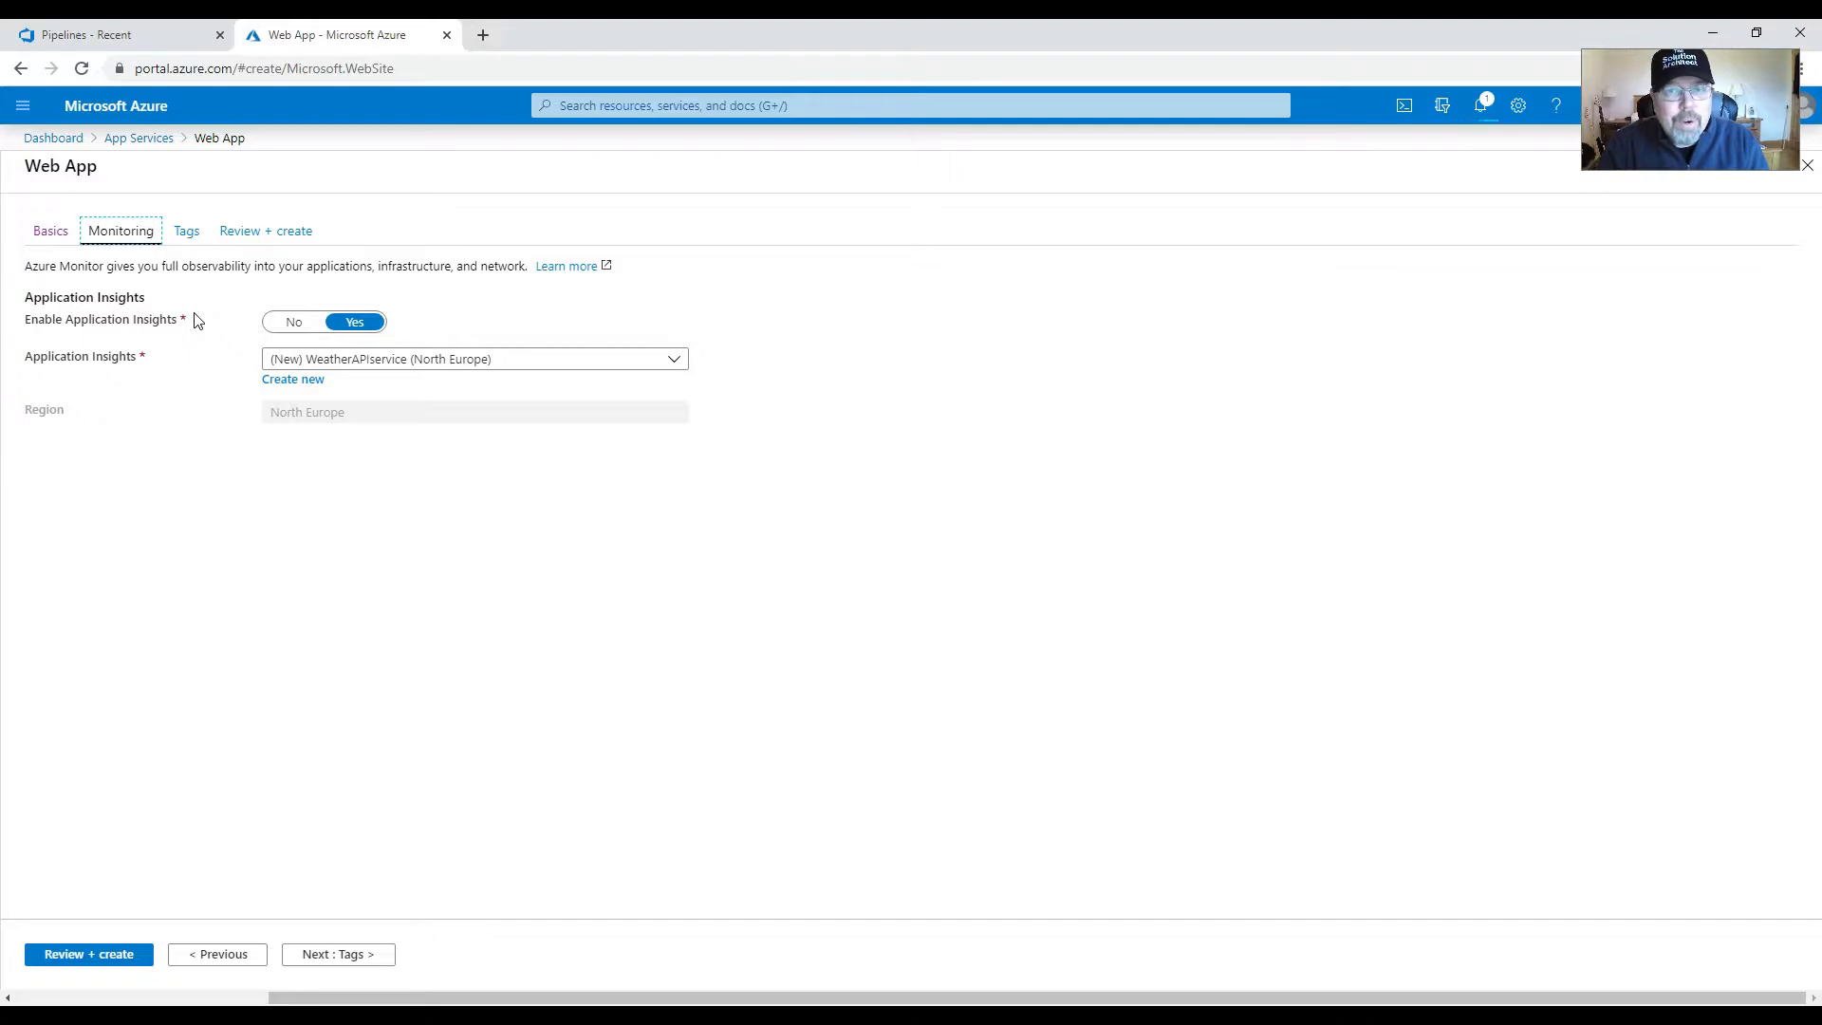
{"action": "left_click", "coordinate": [289, 323]}
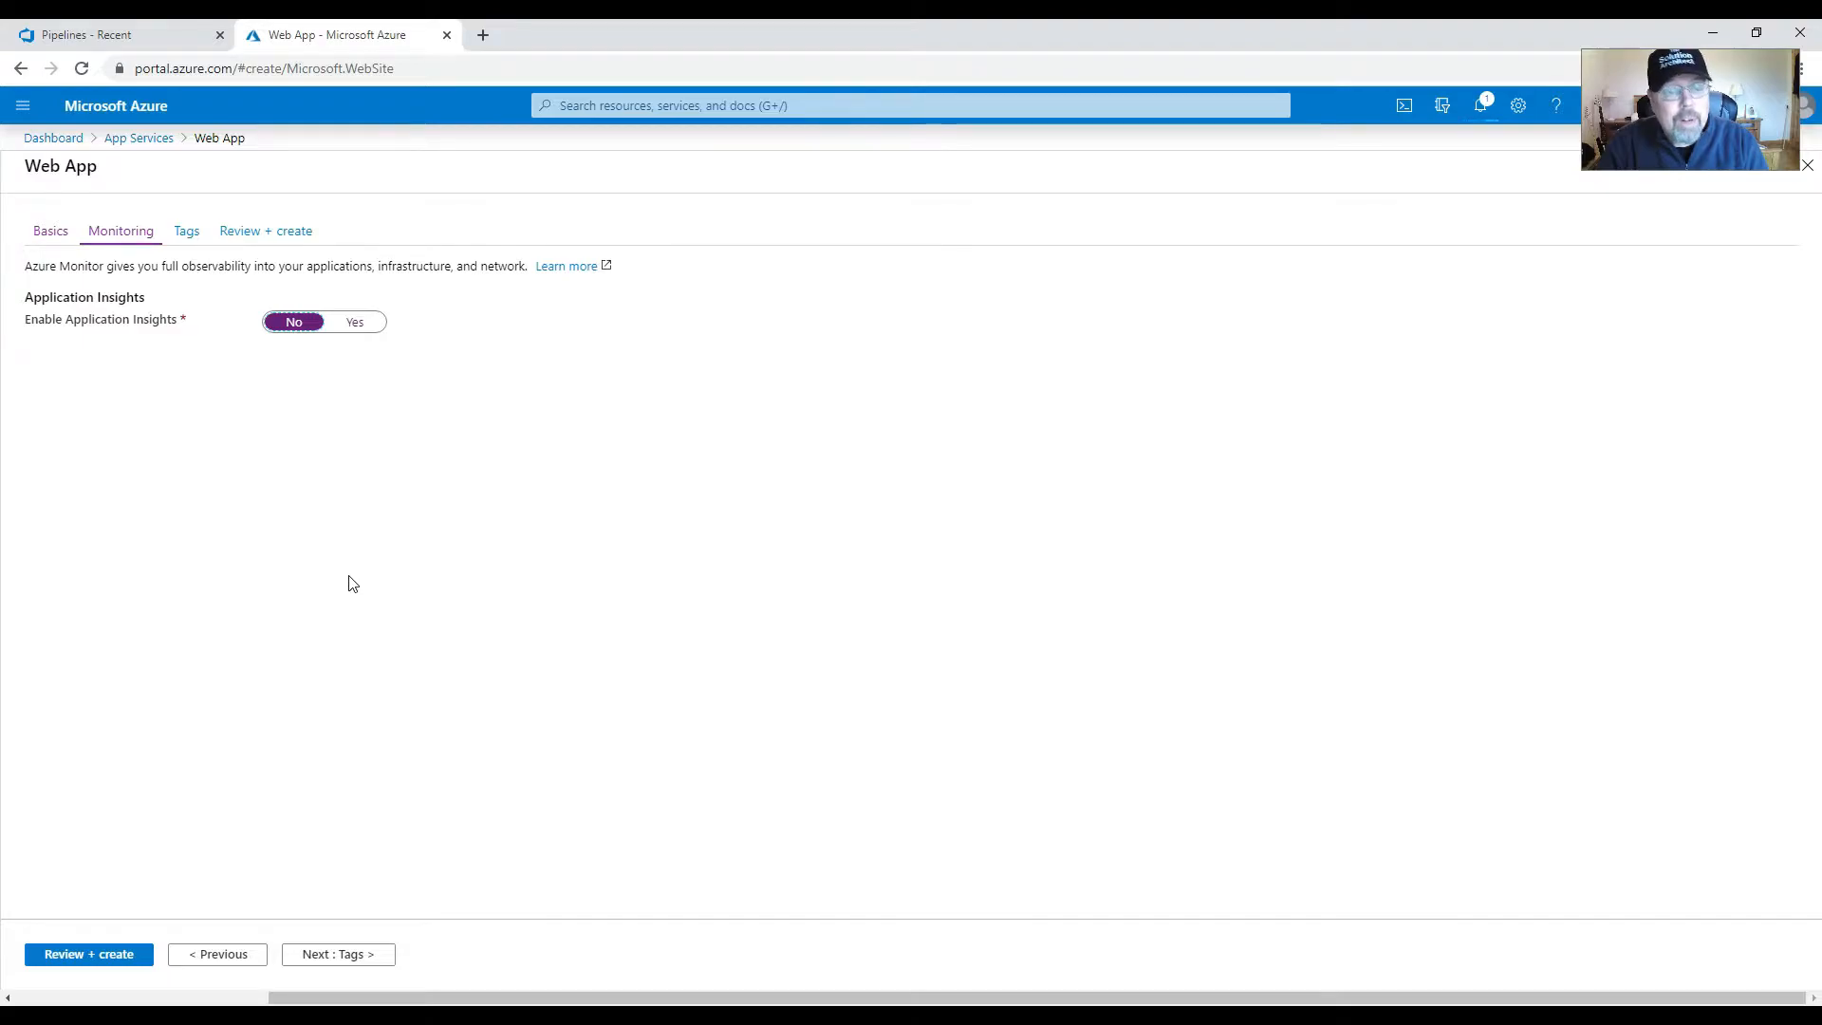
{"action": "left_click", "coordinate": [338, 957]}
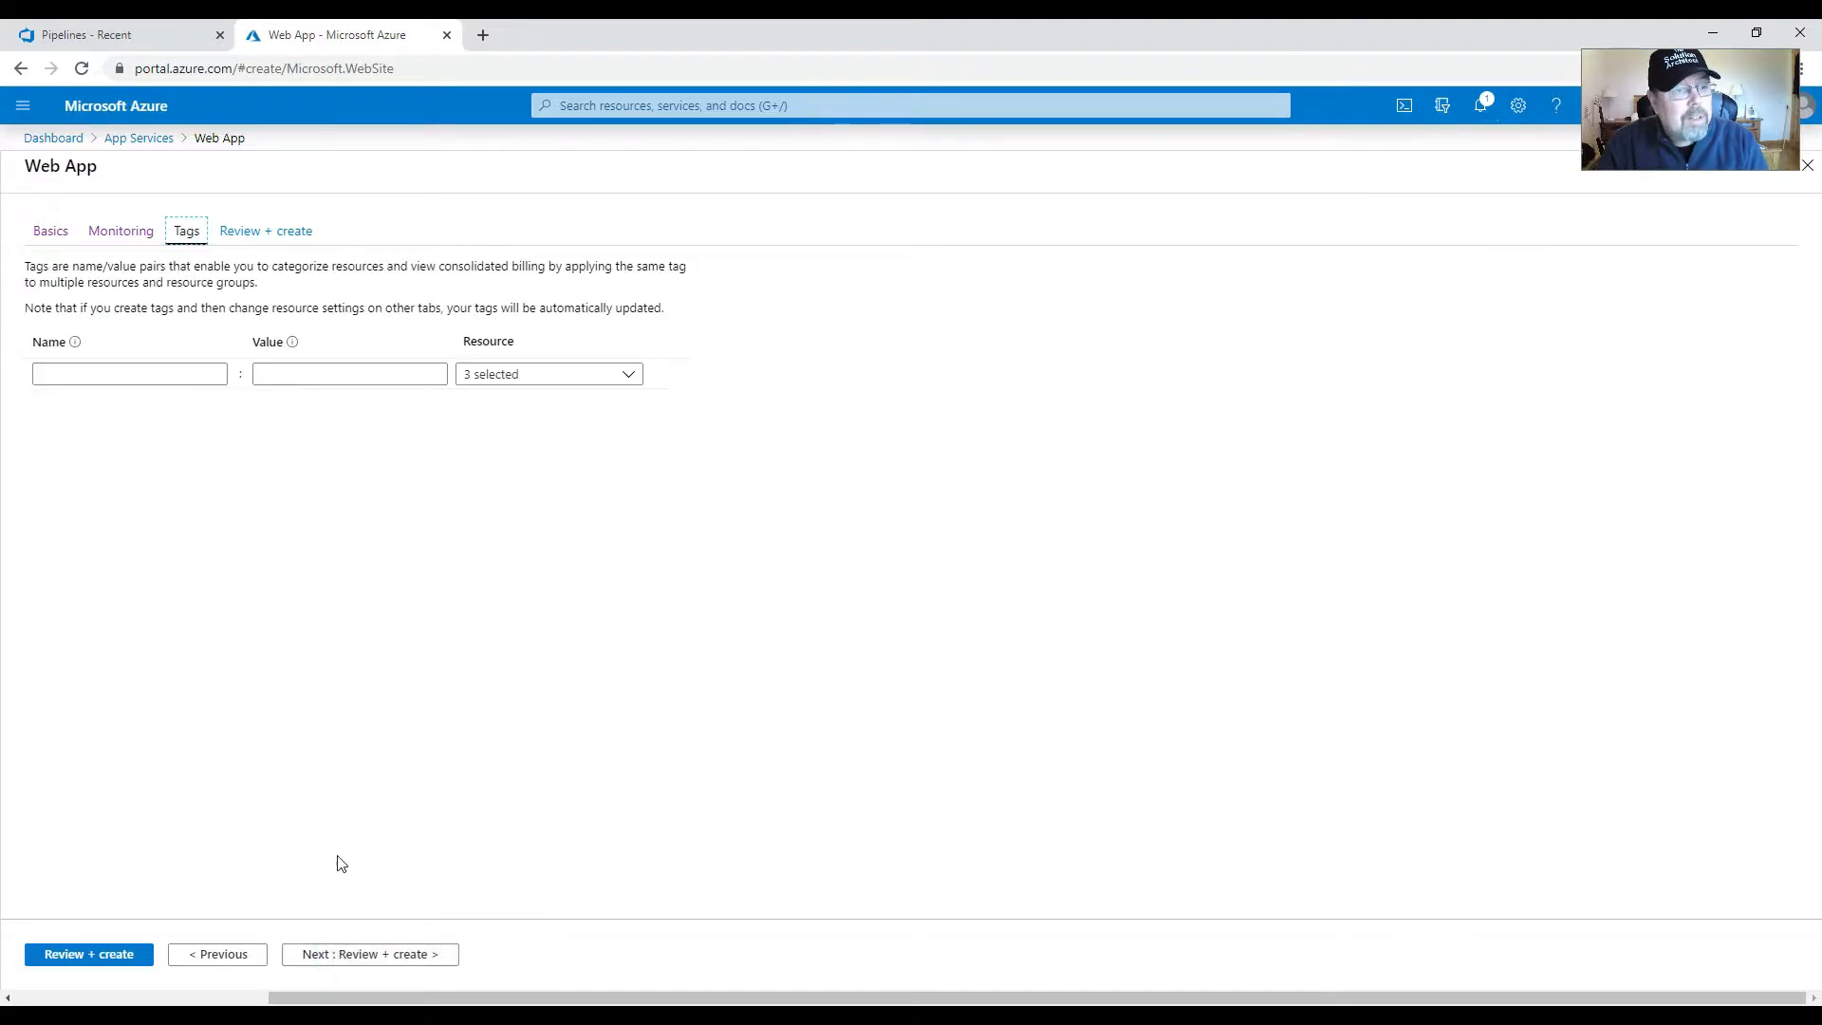
{"action": "left_click", "coordinate": [389, 958]}
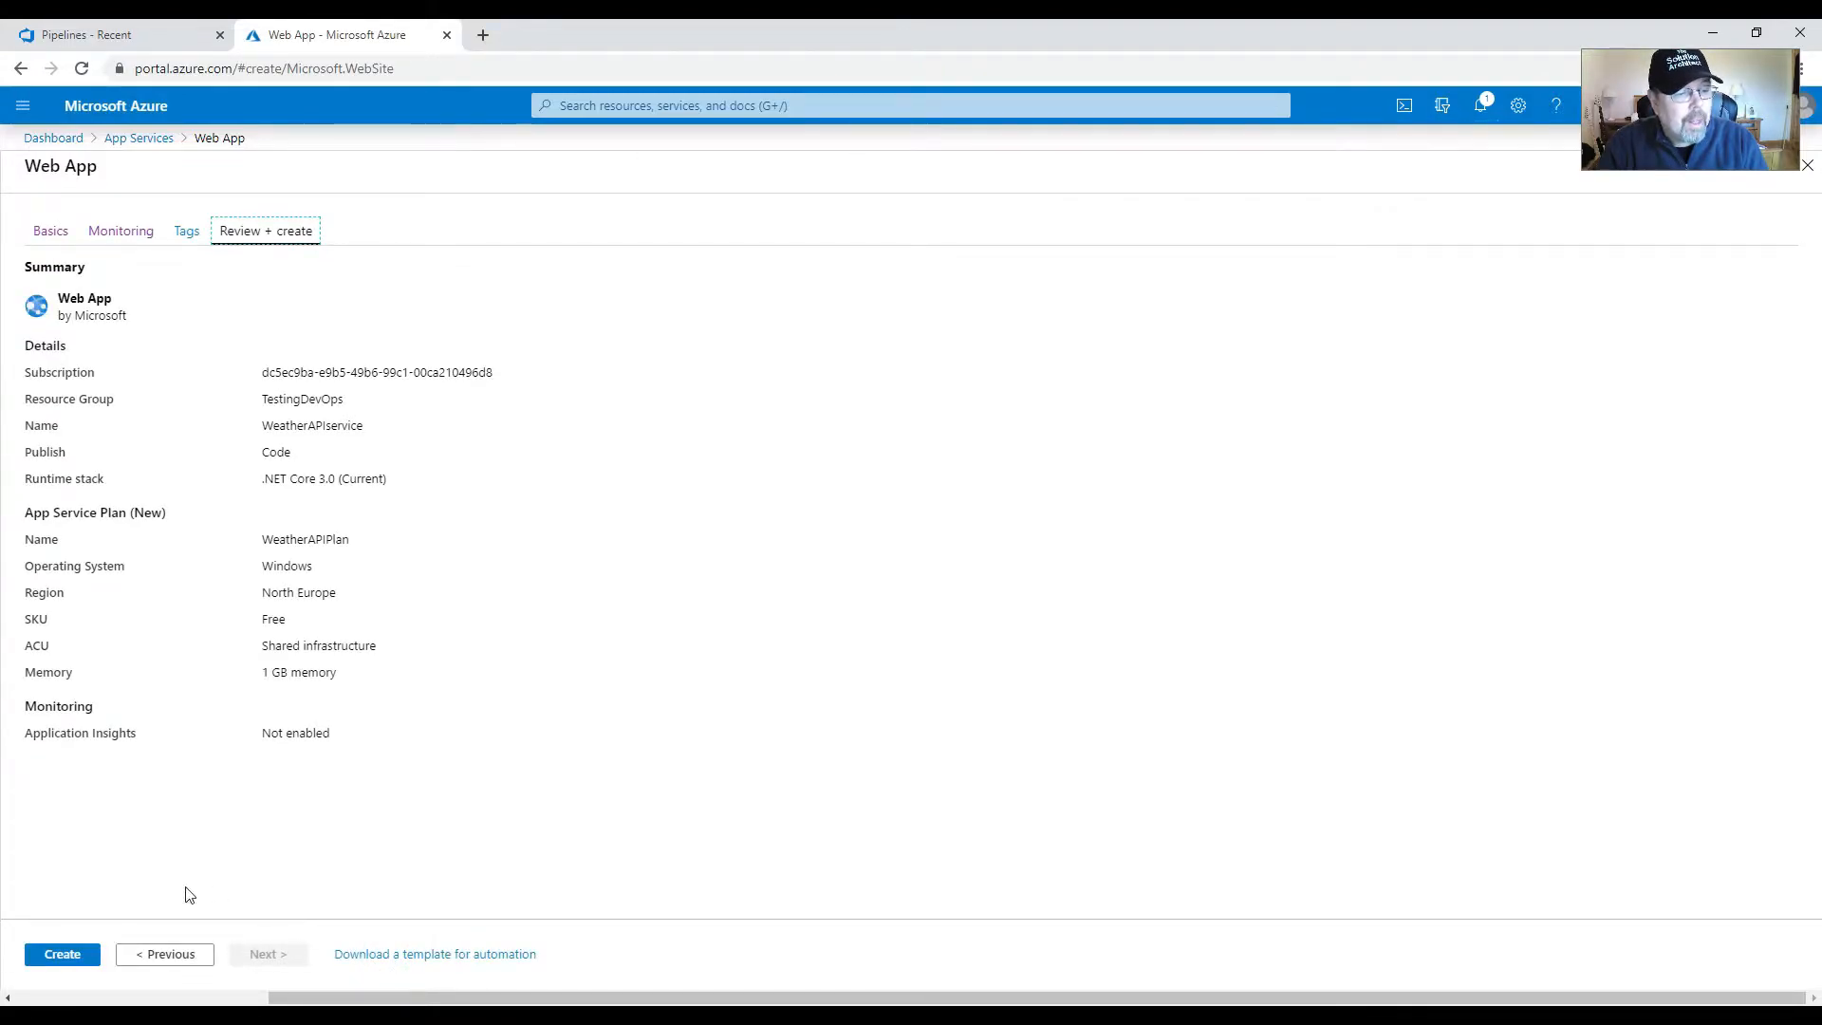
- Check the Free SKU in the summary, create the web app and open the deployed resource
{"action": "double_click", "coordinate": [281, 622]}
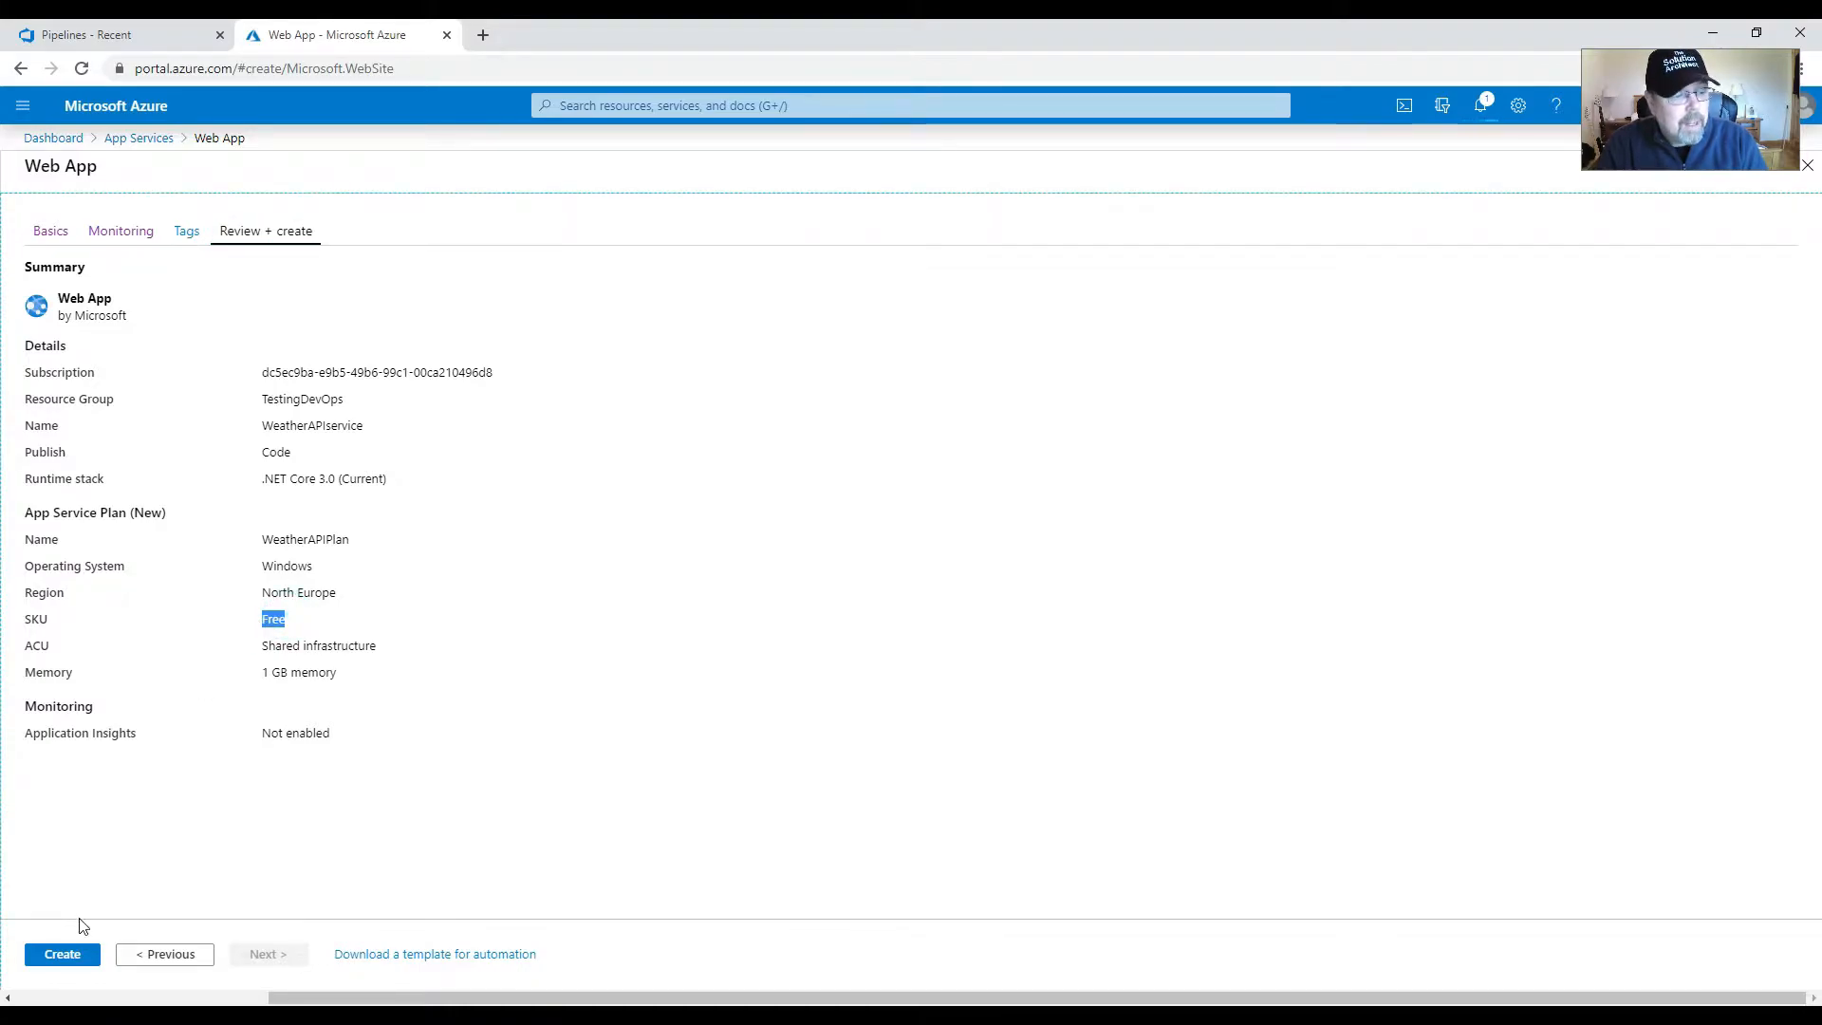
{"action": "left_click", "coordinate": [65, 956]}
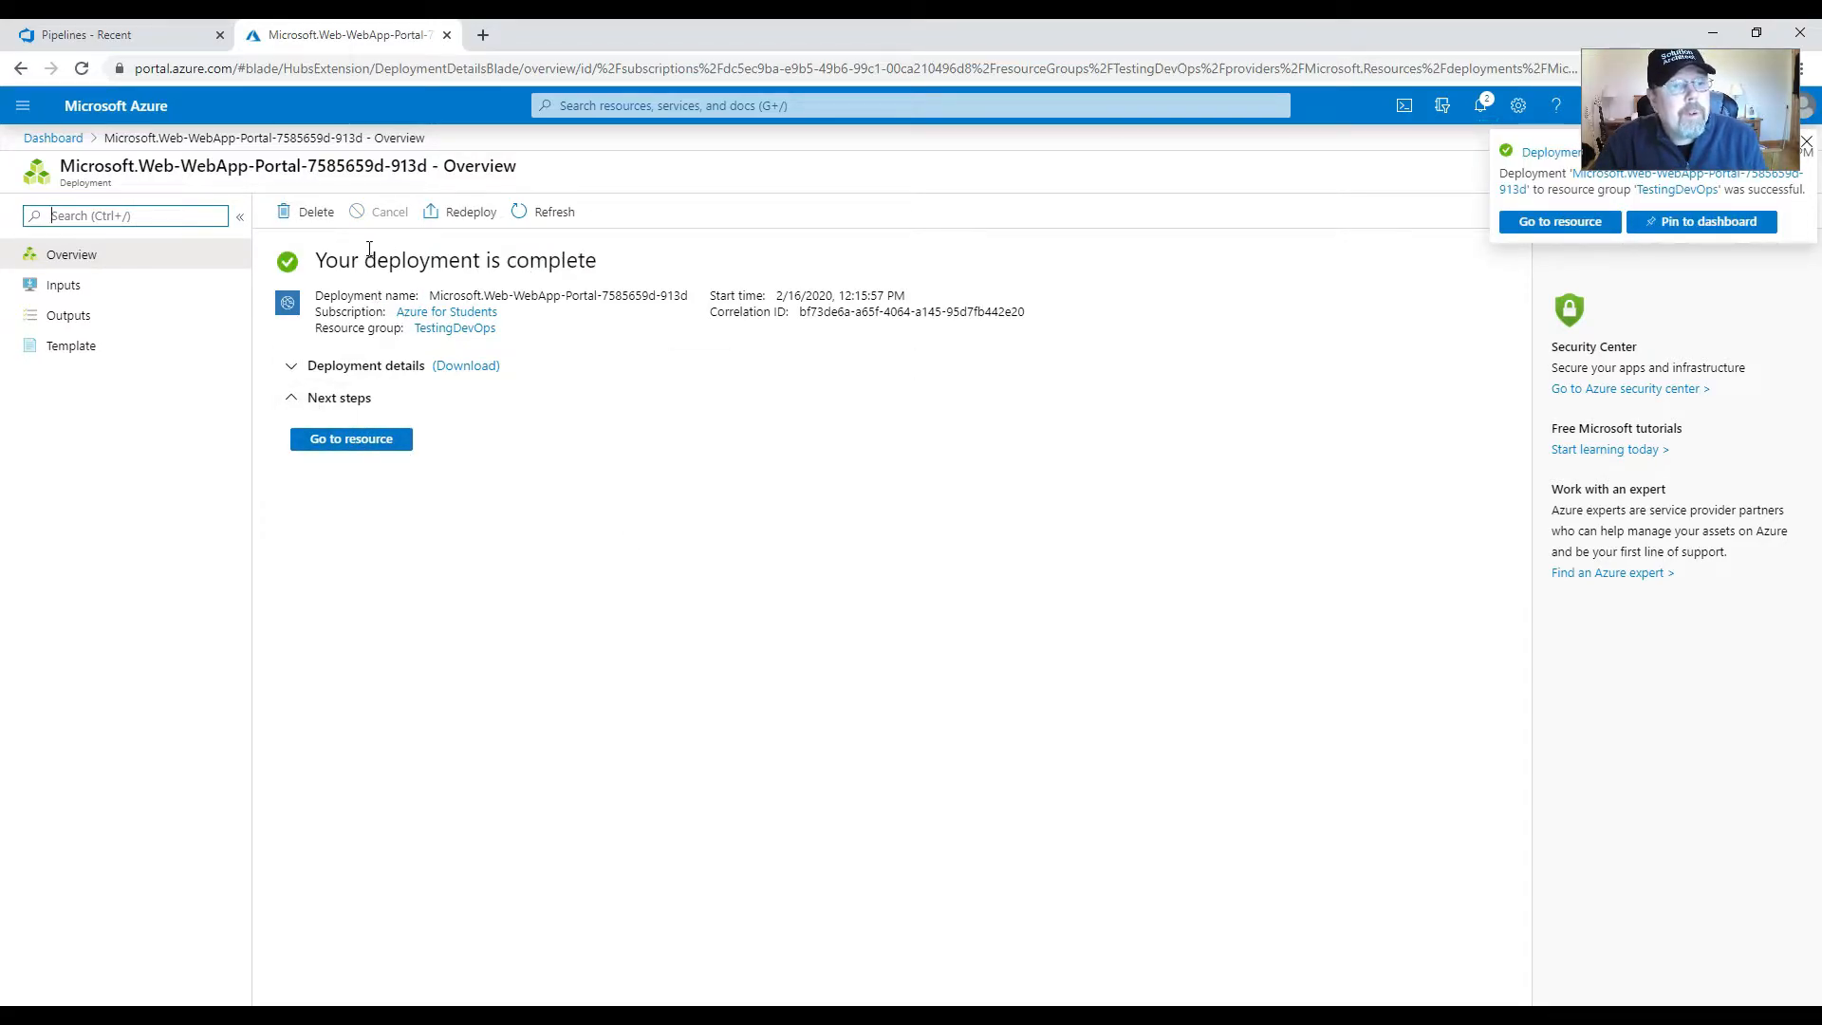
{"action": "left_click", "coordinate": [361, 444]}
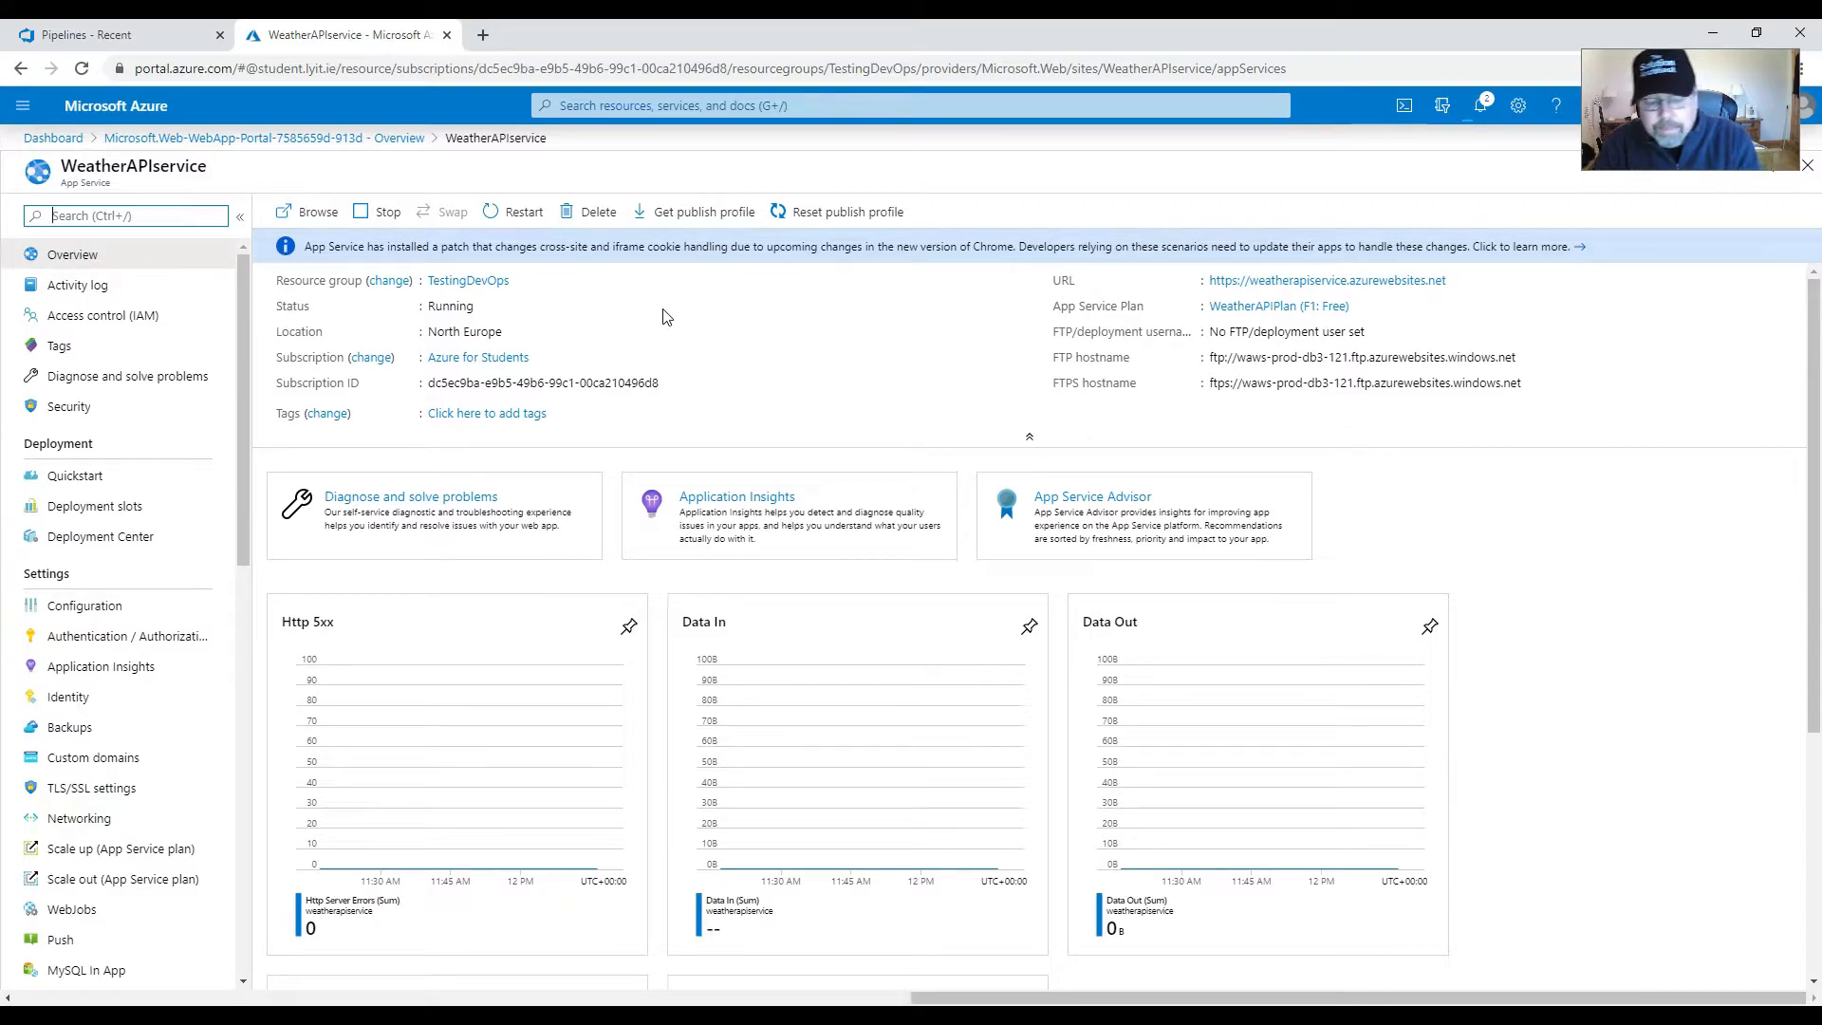
- Switch to the Azure DevOps project and start its first pipeline in the classic editor without YAML
{"action": "left_click", "coordinate": [85, 30]}
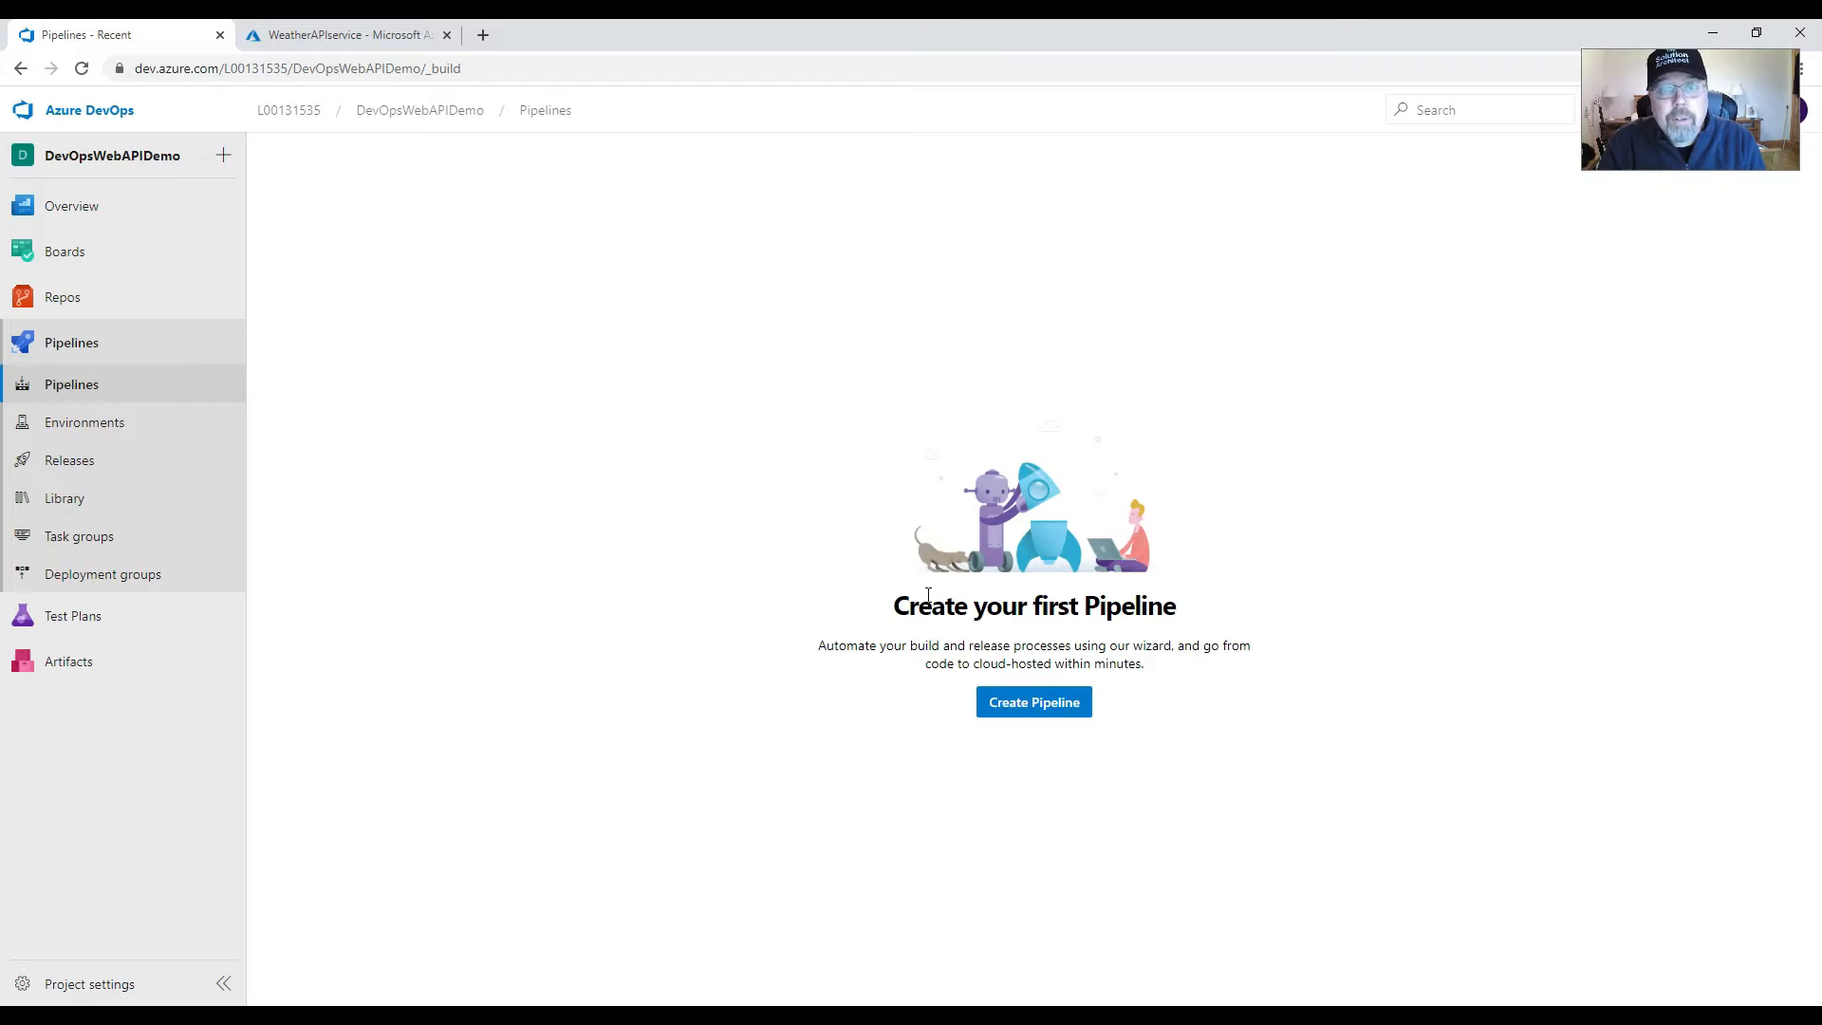
{"action": "left_click", "coordinate": [1035, 710]}
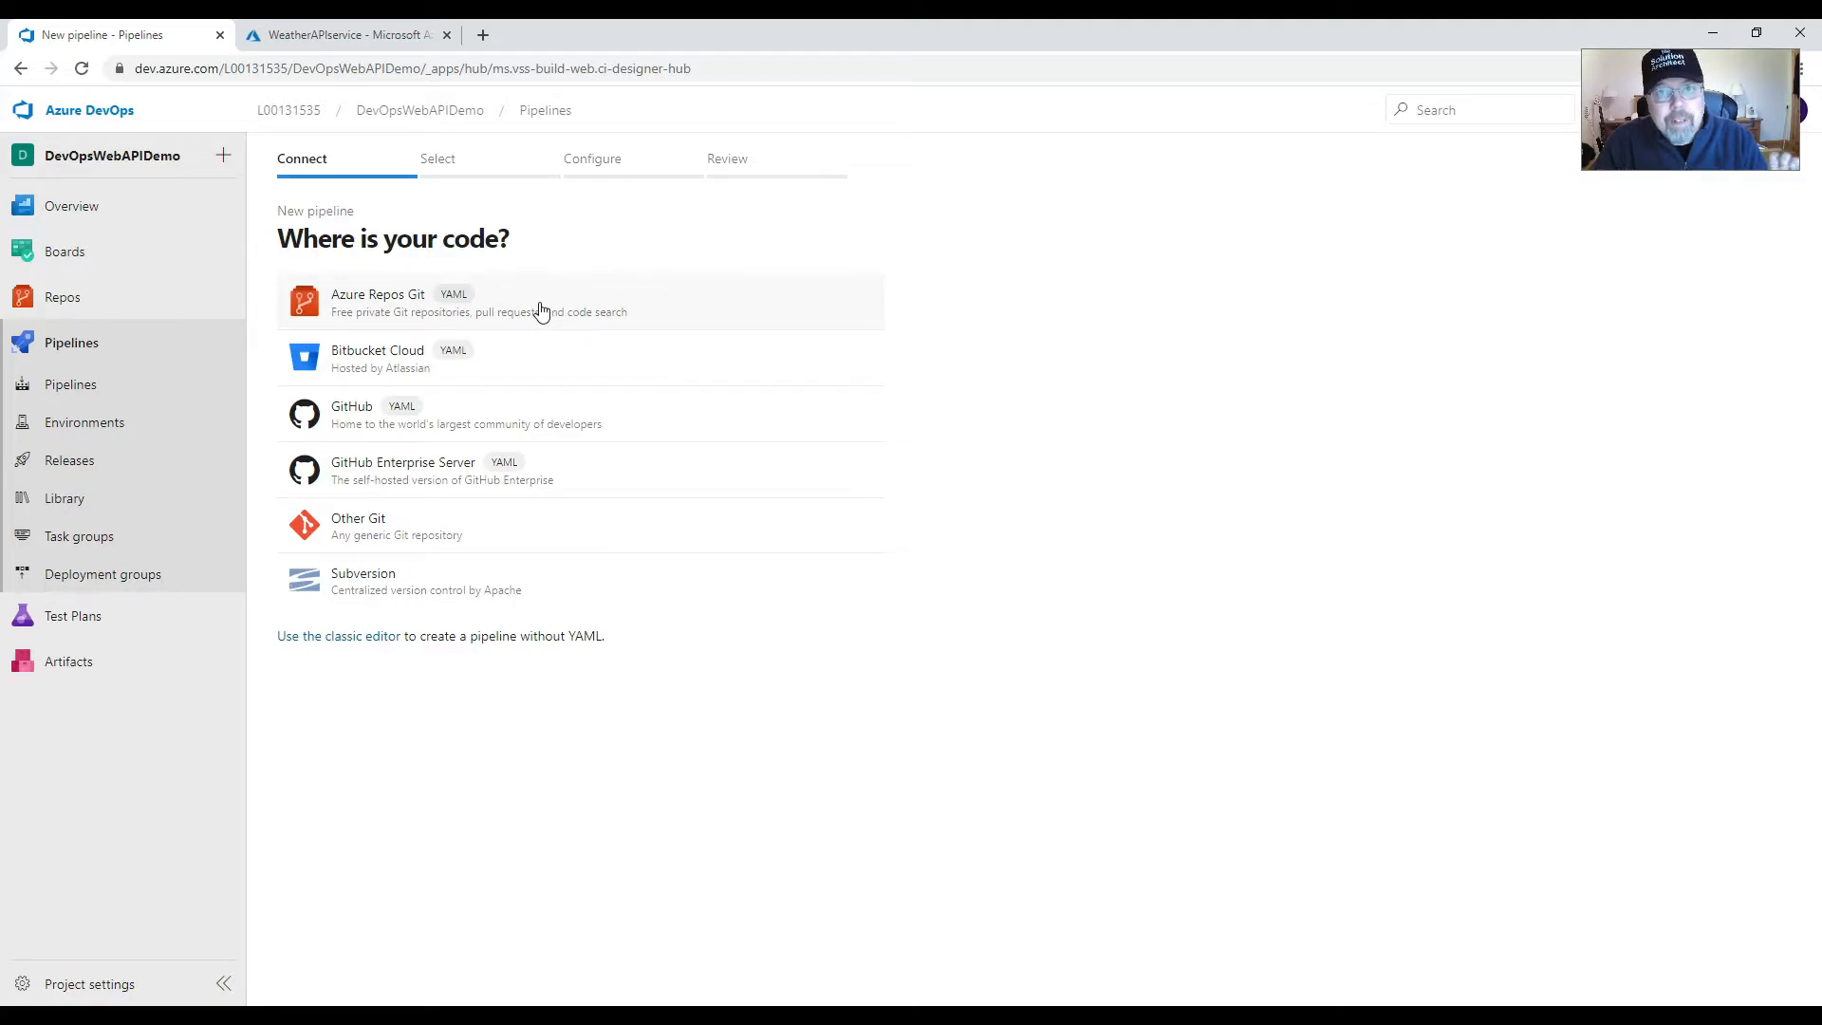
{"action": "left_click", "coordinate": [328, 642]}
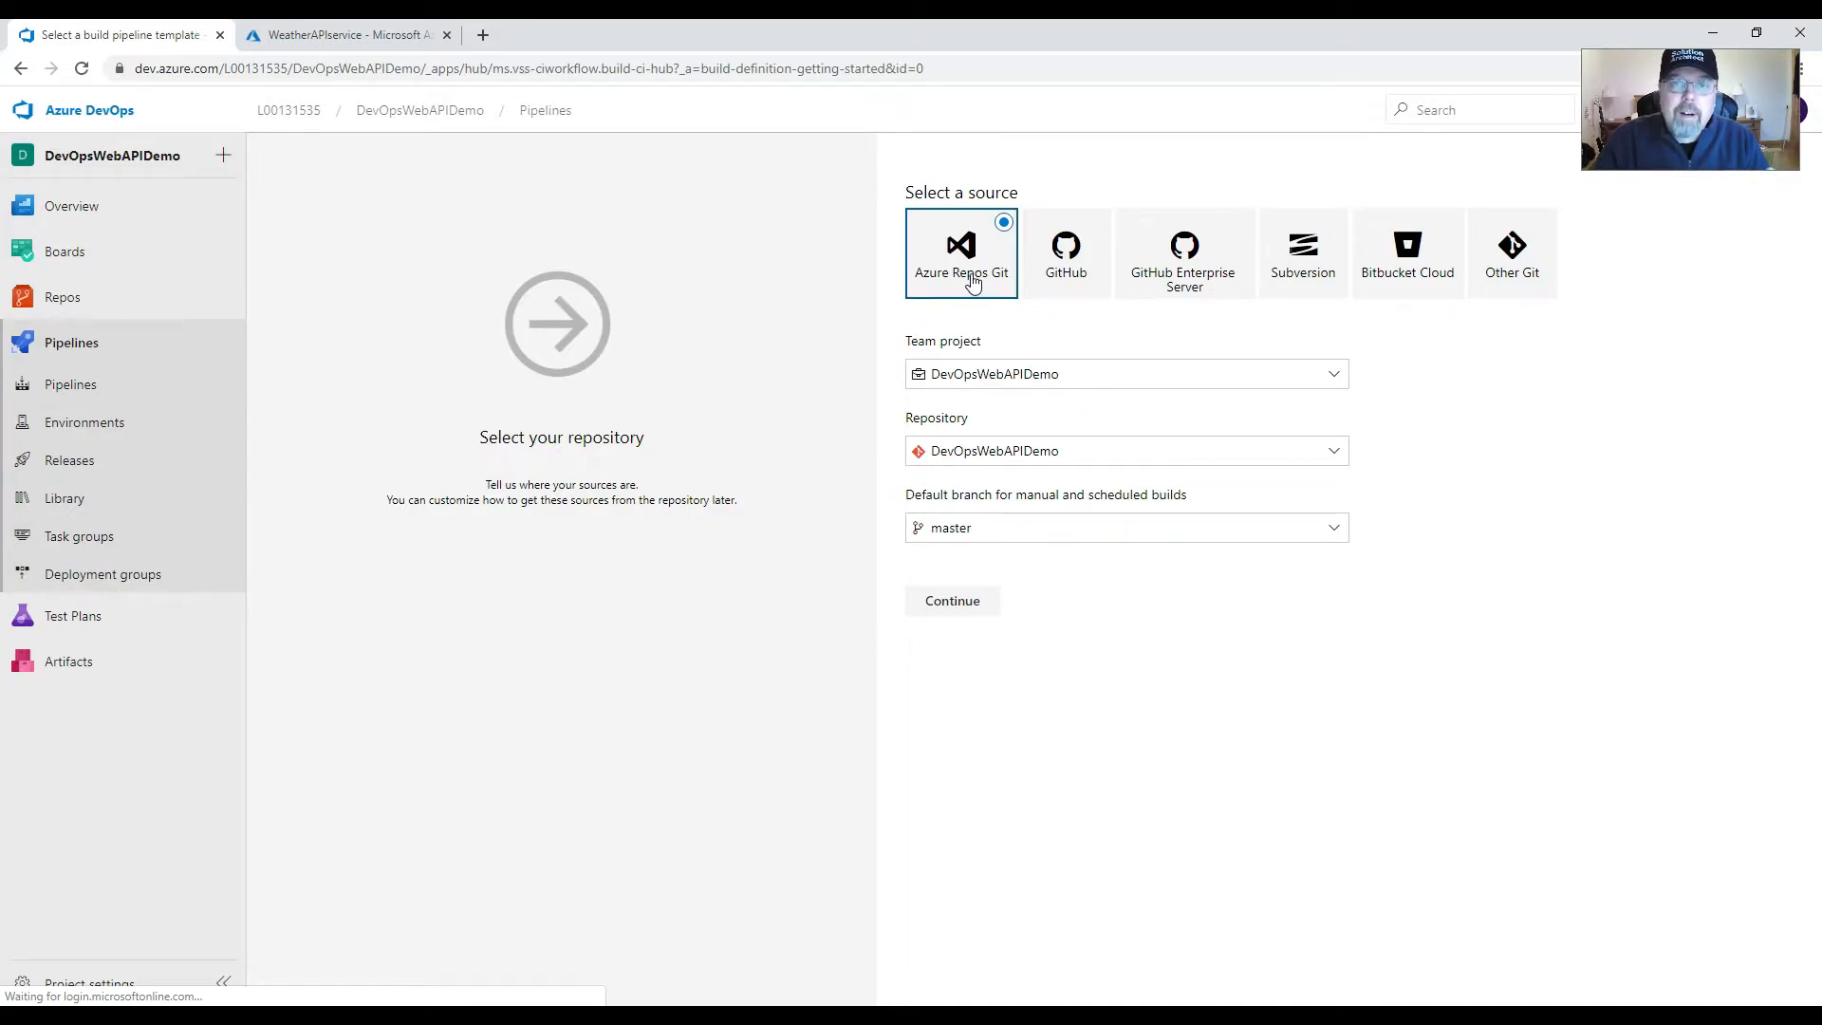
- Use the Azure Repos Git repository DevOpsWebAPIDemo on the master branch as the source and apply the ASP.NET Core template
{"action": "left_click", "coordinate": [974, 598]}
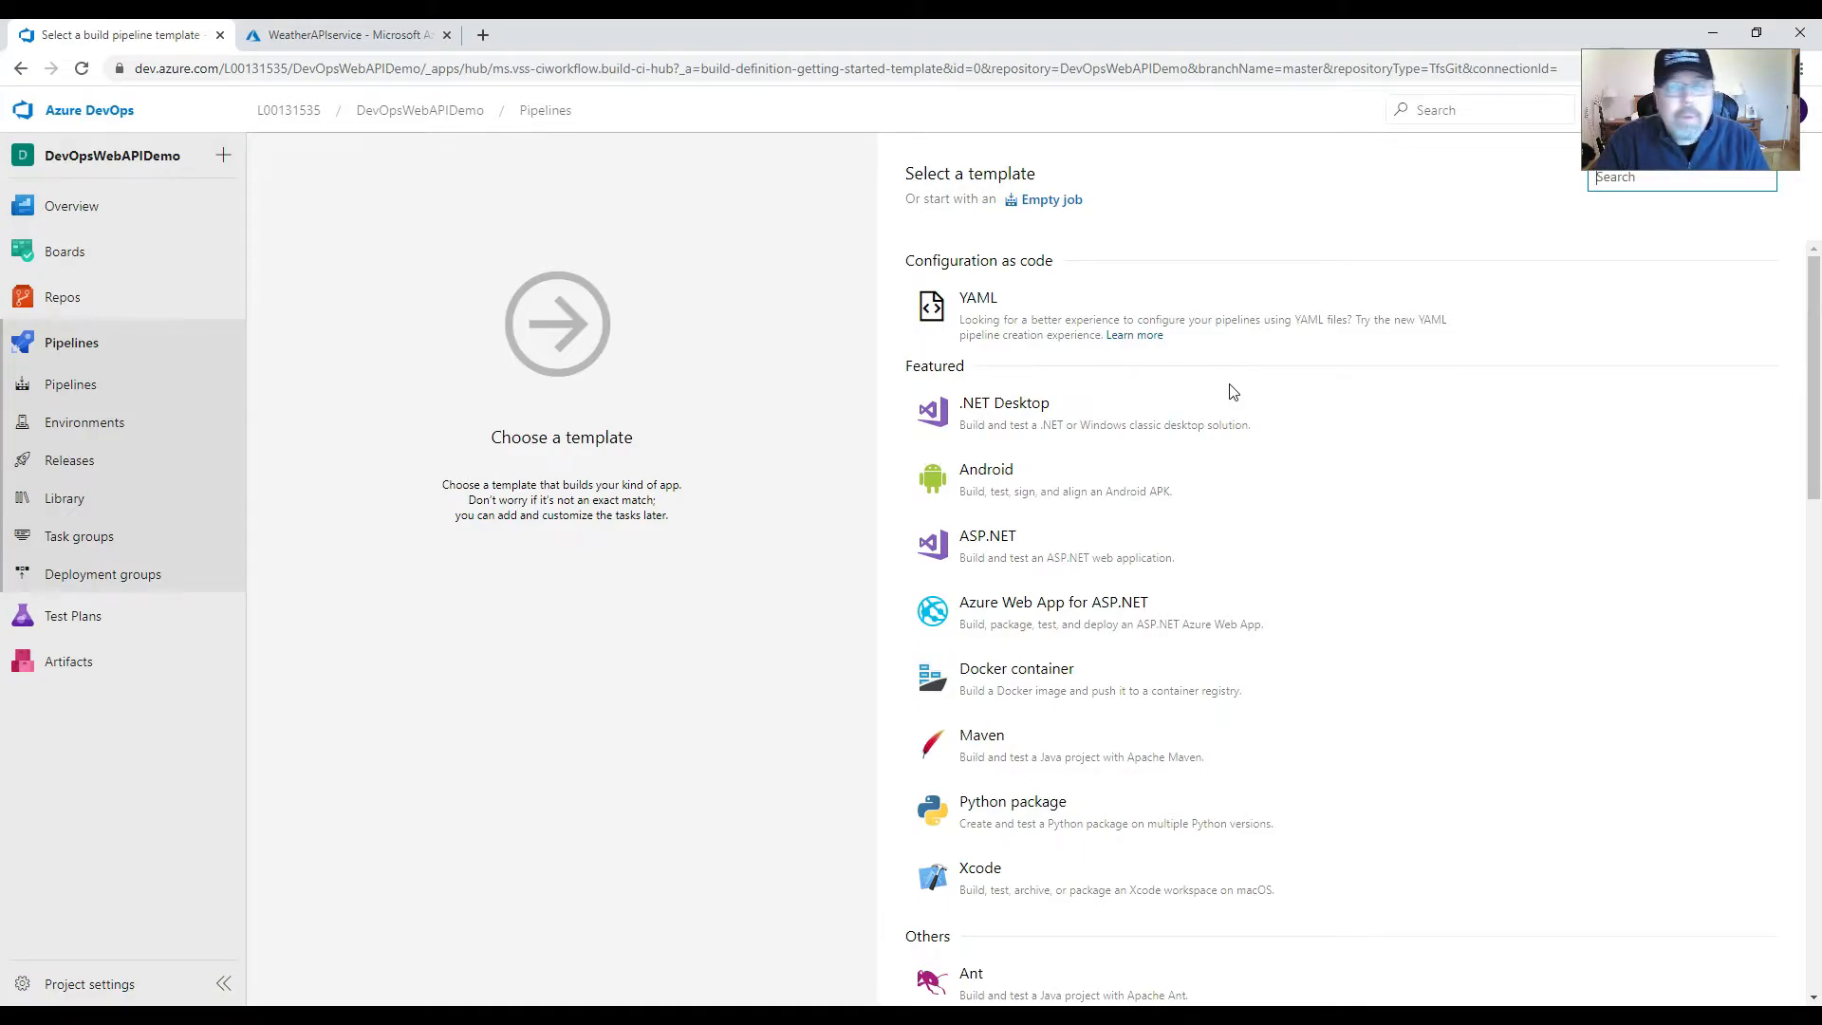
{"action": "scroll", "coordinate": [1224, 399], "scroll_direction": "down", "scroll_amount": 5}
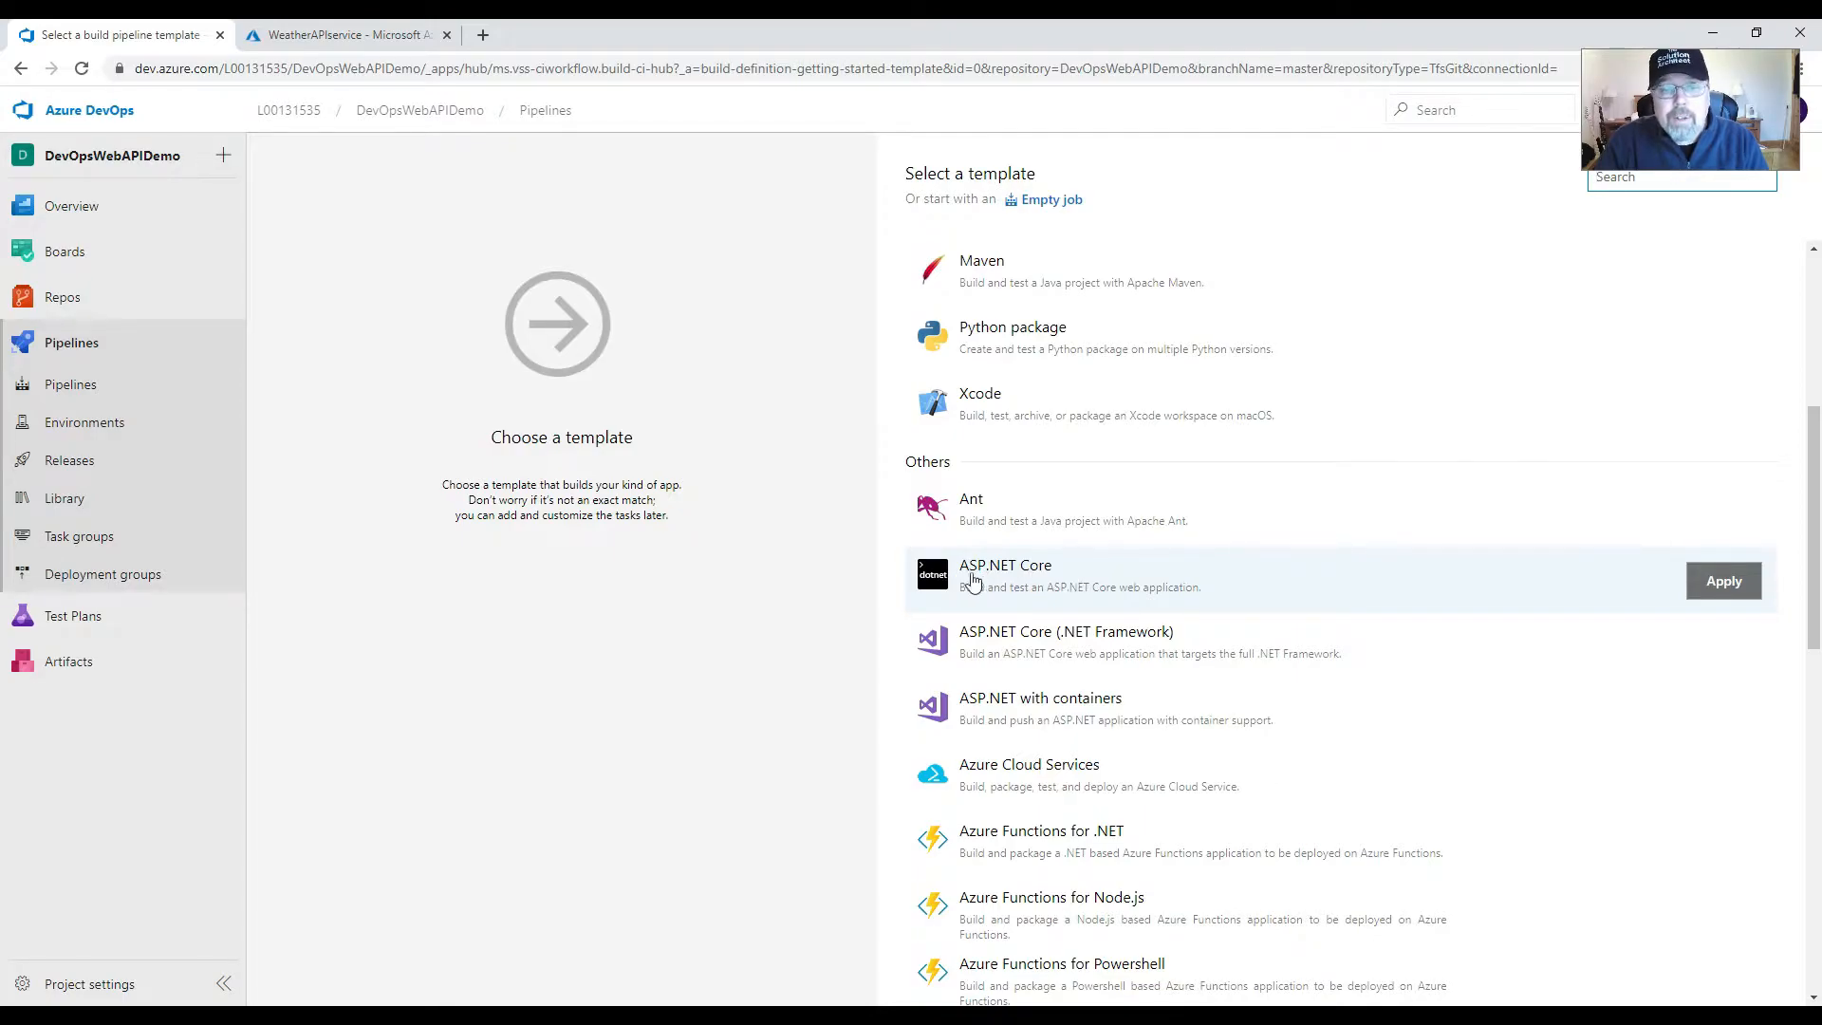
{"action": "left_click", "coordinate": [1723, 583]}
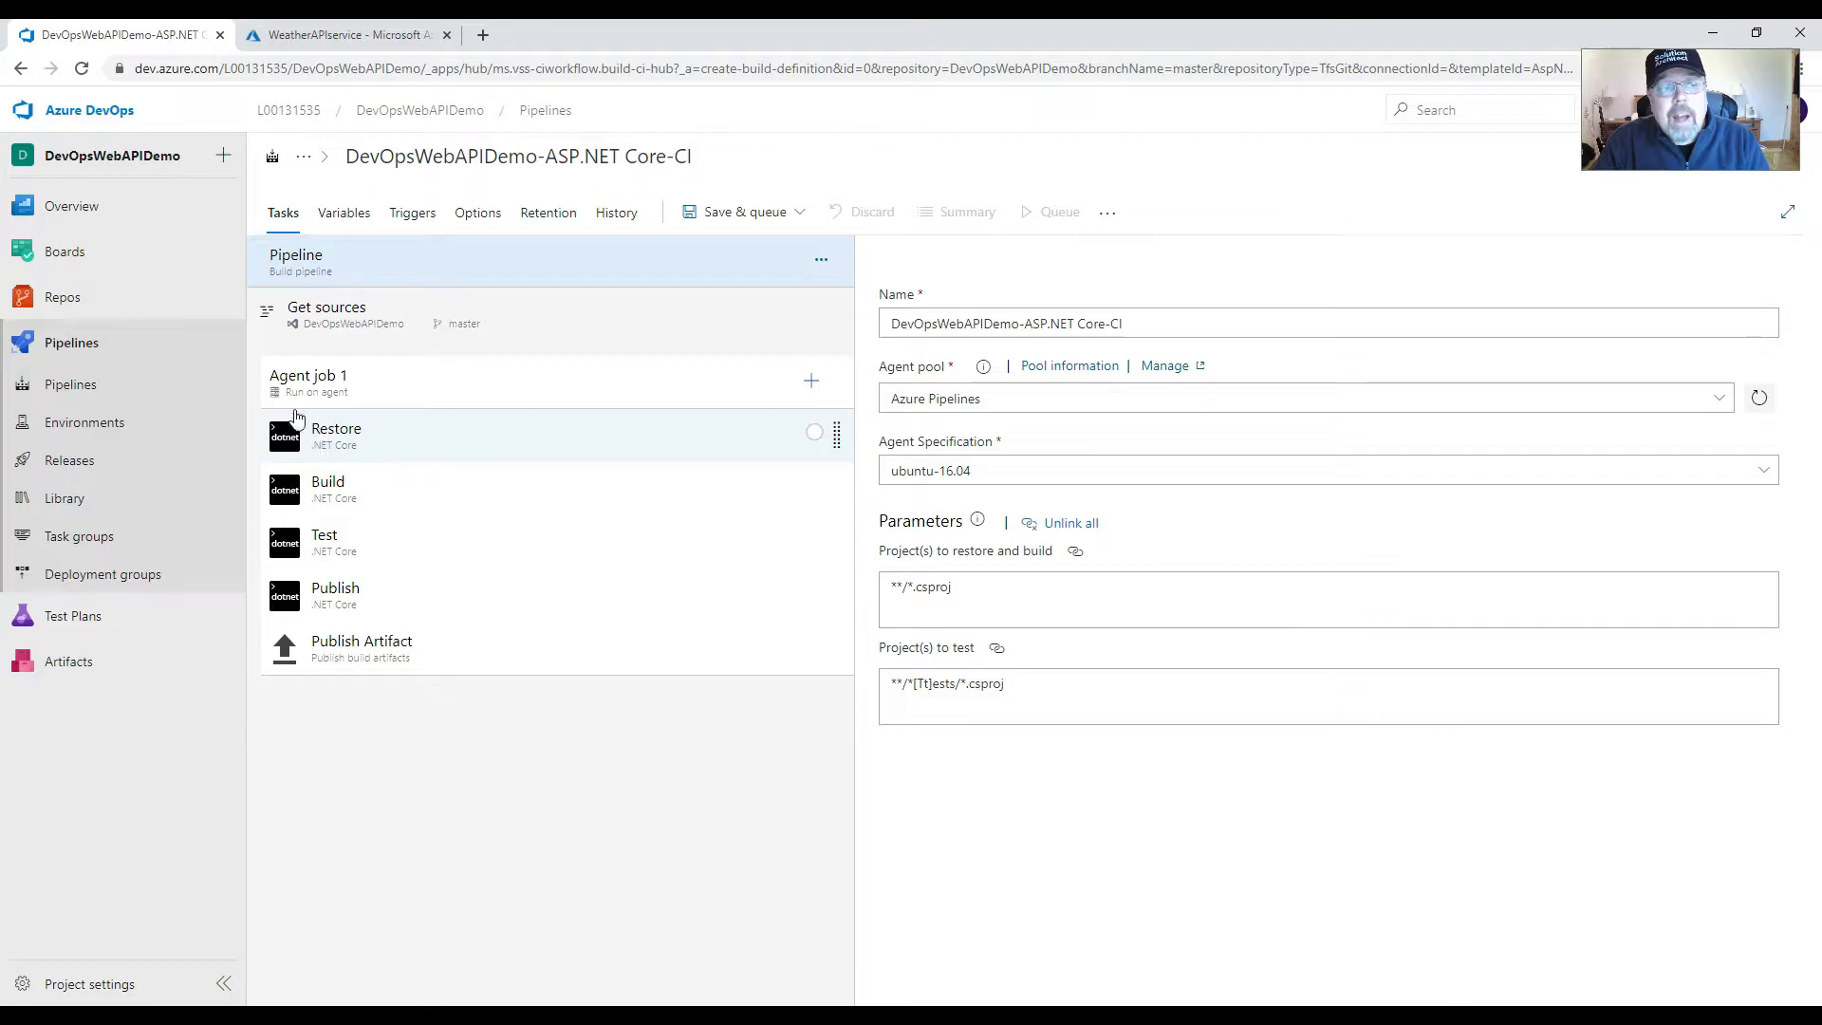
- Examine the agent pool and execution settings of Agent job 1 and the settings of the Restore task
{"action": "left_click", "coordinate": [359, 390]}
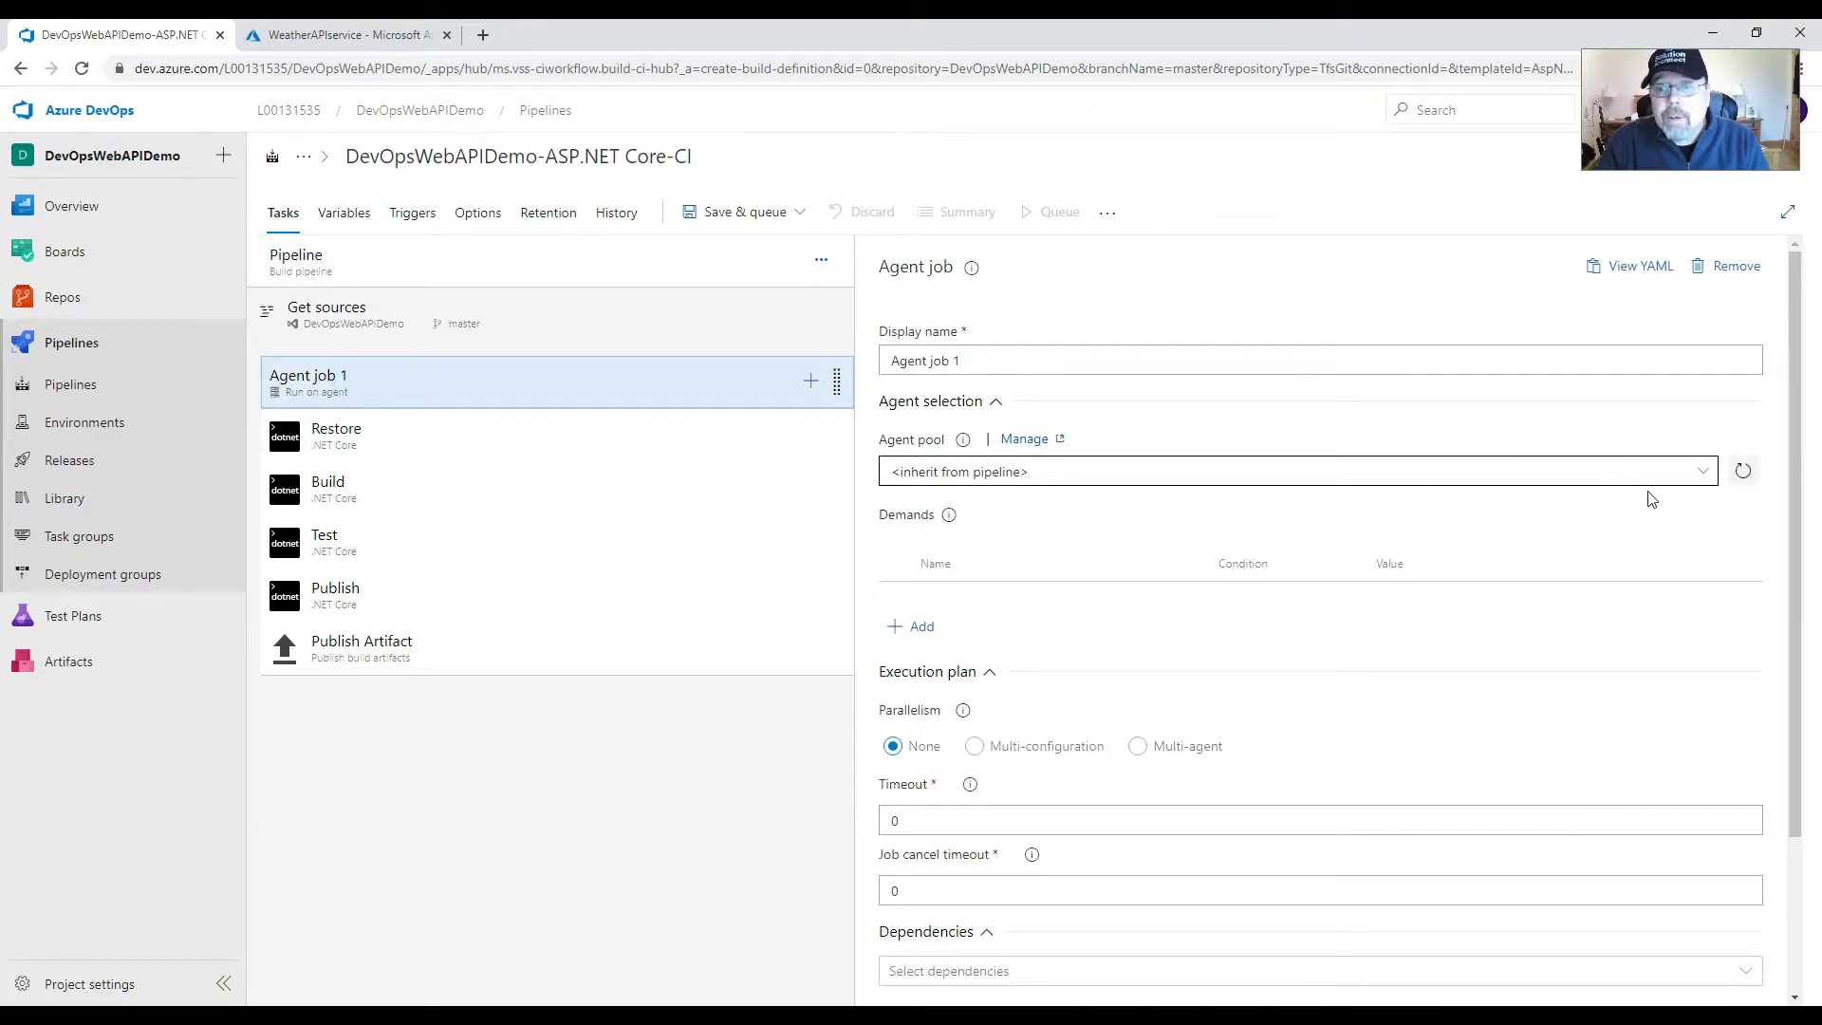
{"action": "left_click", "coordinate": [1705, 472]}
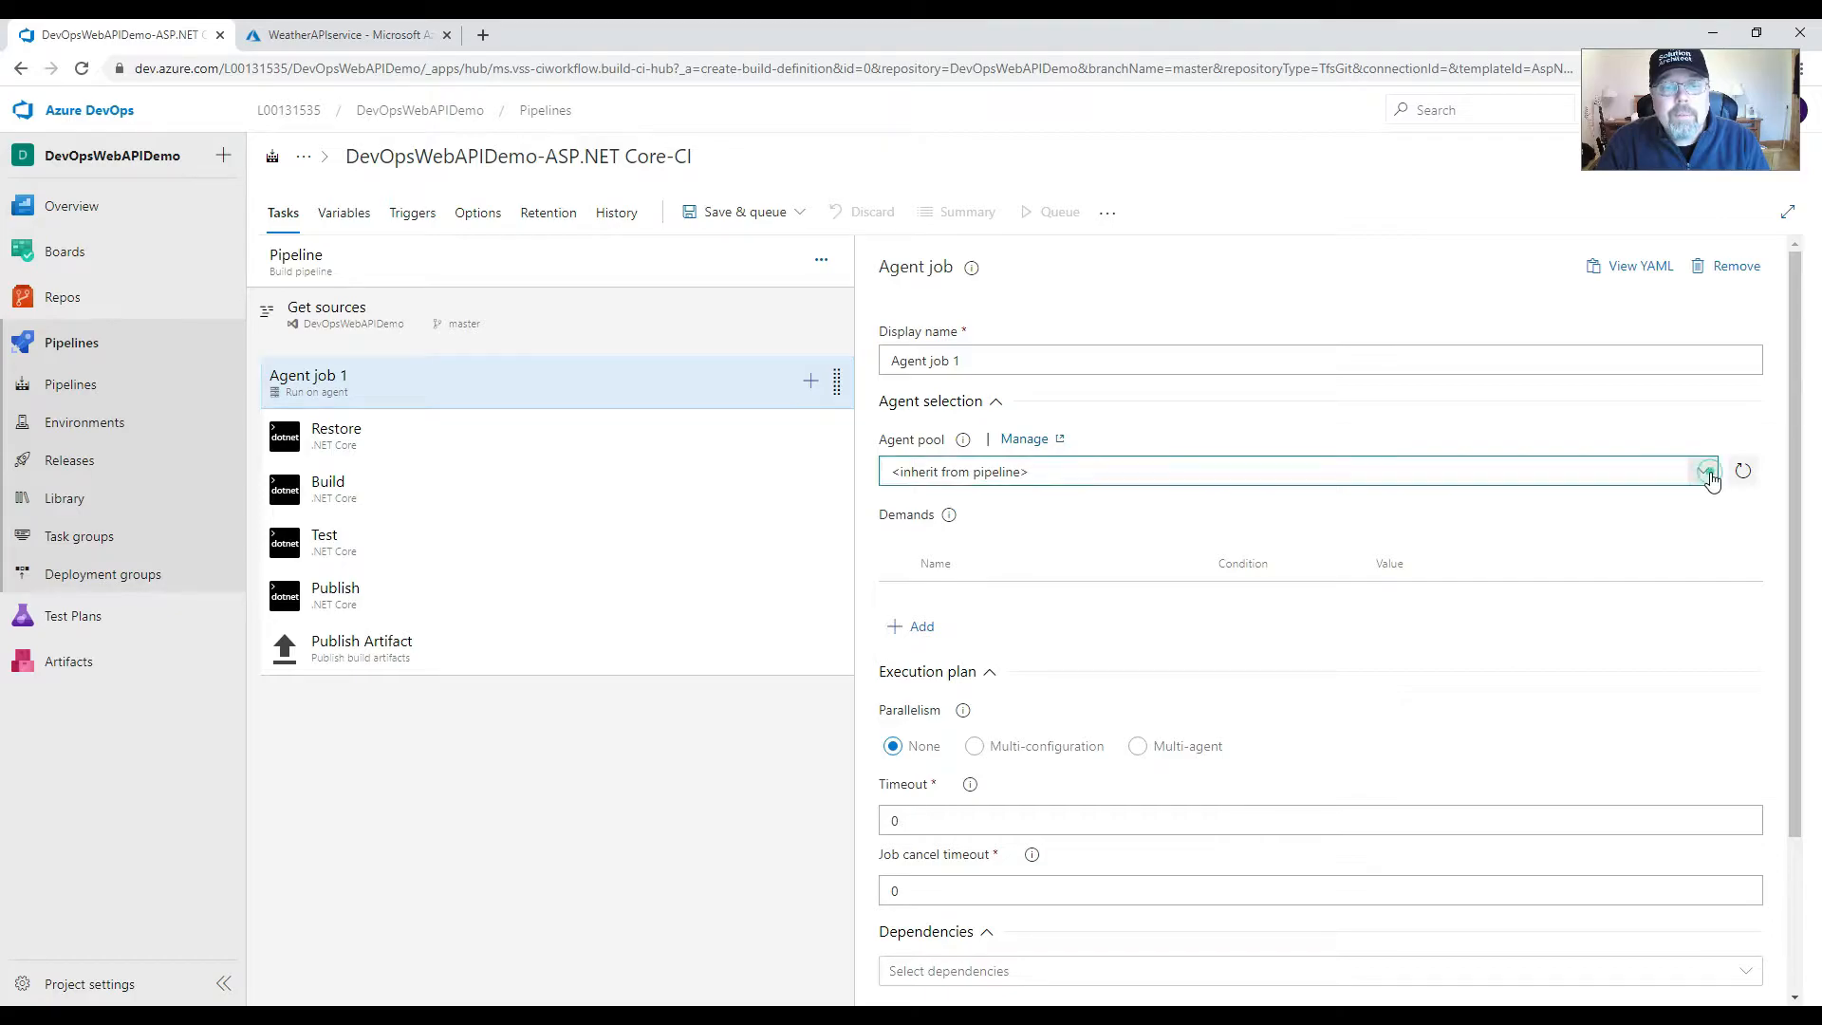
{"action": "left_click", "coordinate": [1711, 477]}
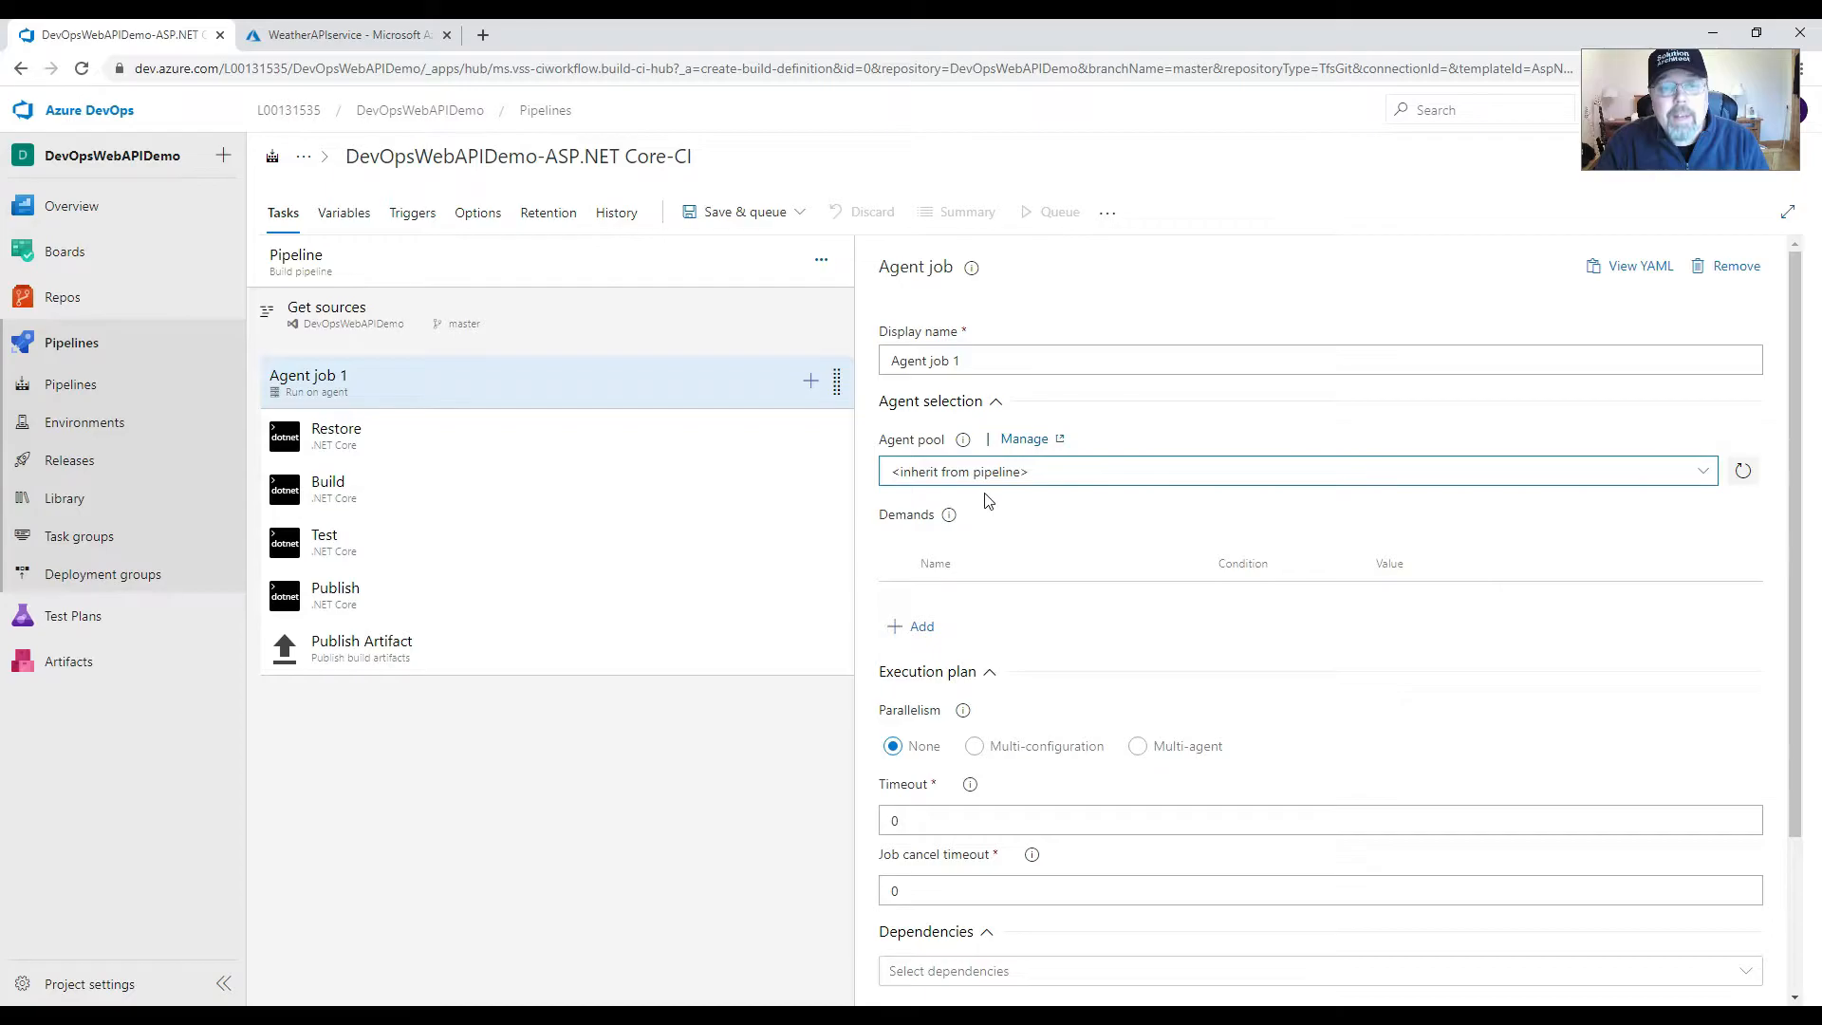
{"action": "scroll", "coordinate": [1159, 570], "scroll_direction": "down", "scroll_amount": 2}
{"action": "scroll", "coordinate": [1151, 569], "scroll_direction": "up", "scroll_amount": 2}
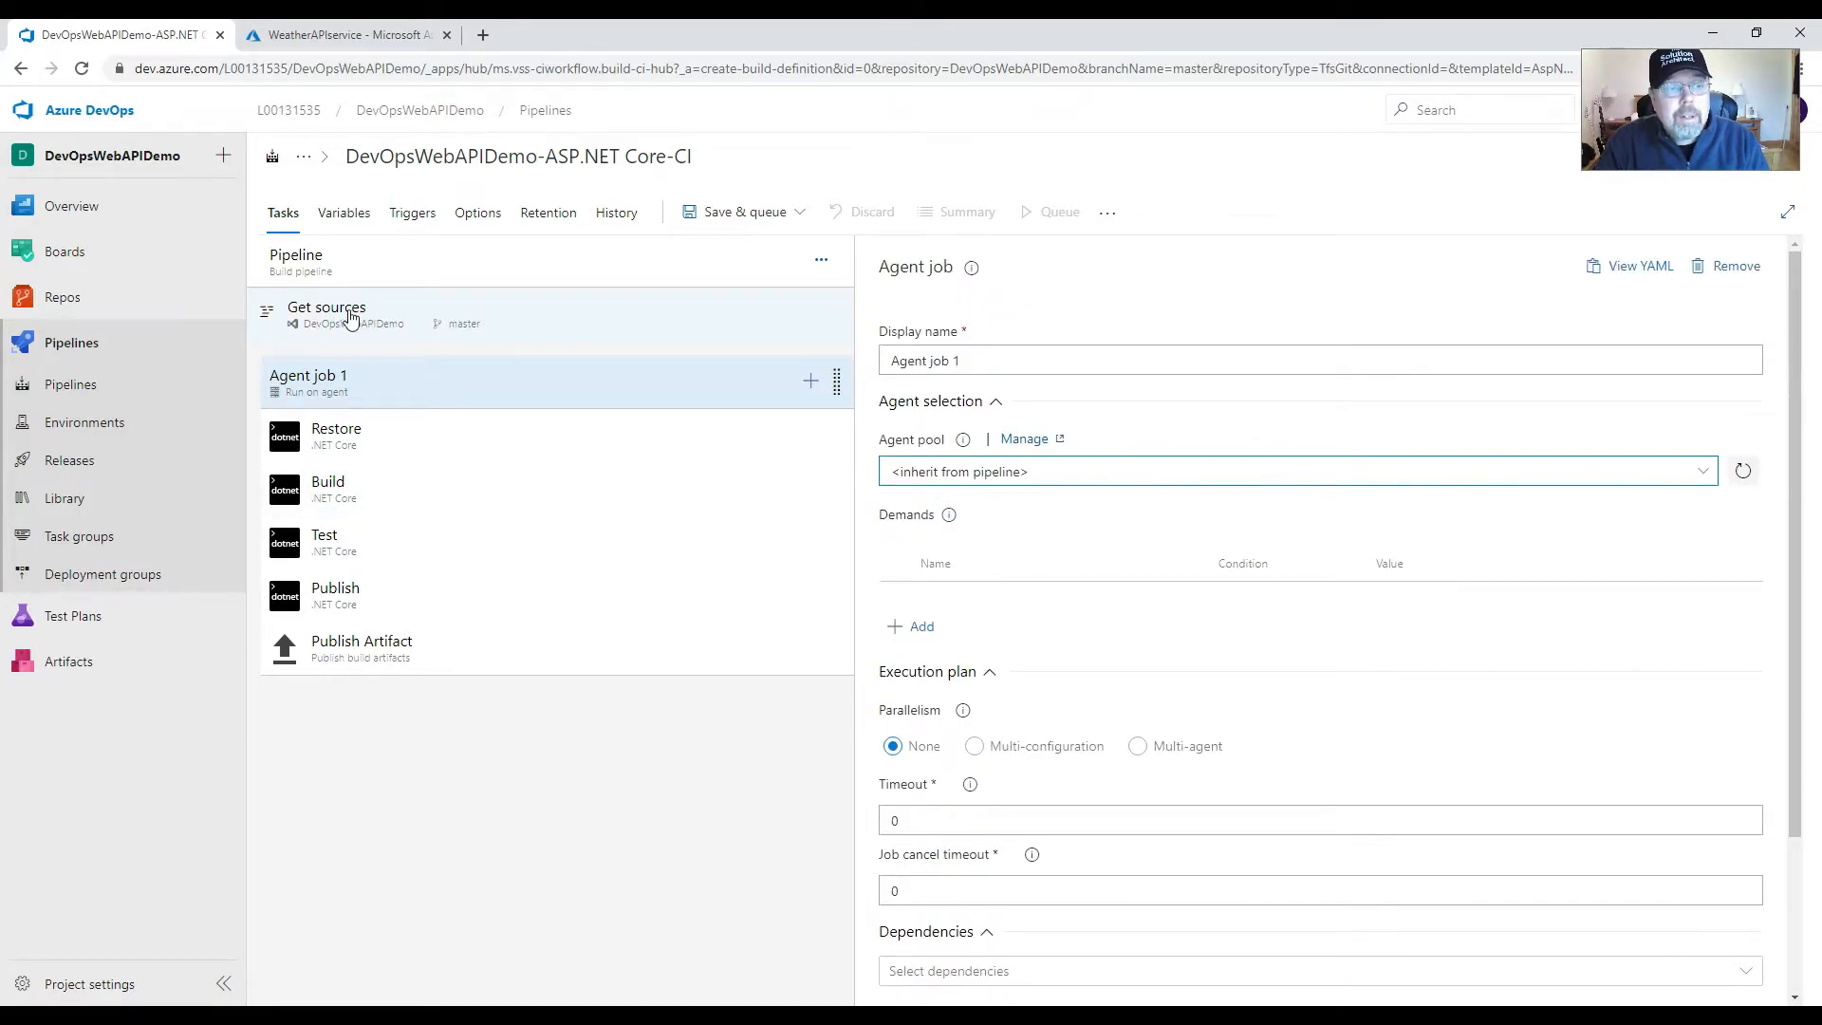
{"action": "left_click", "coordinate": [387, 452]}
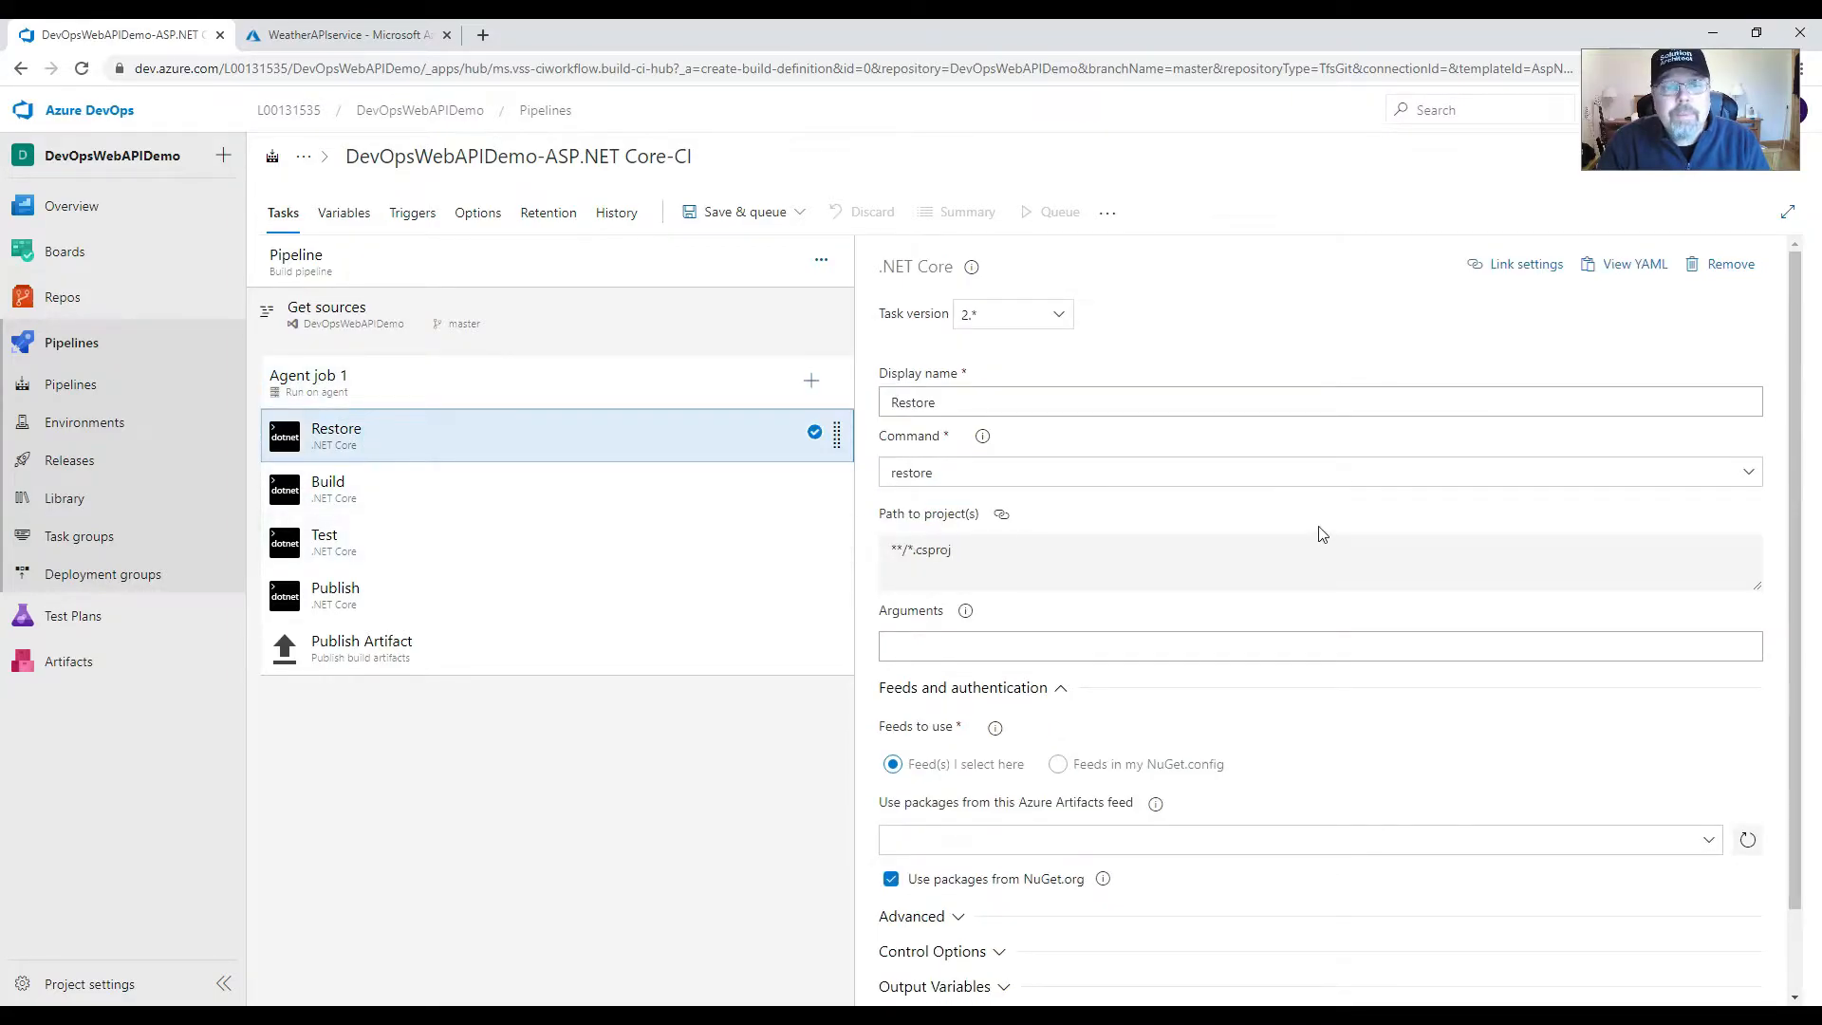
{"action": "scroll", "coordinate": [1381, 623], "scroll_direction": "down", "scroll_amount": 1}
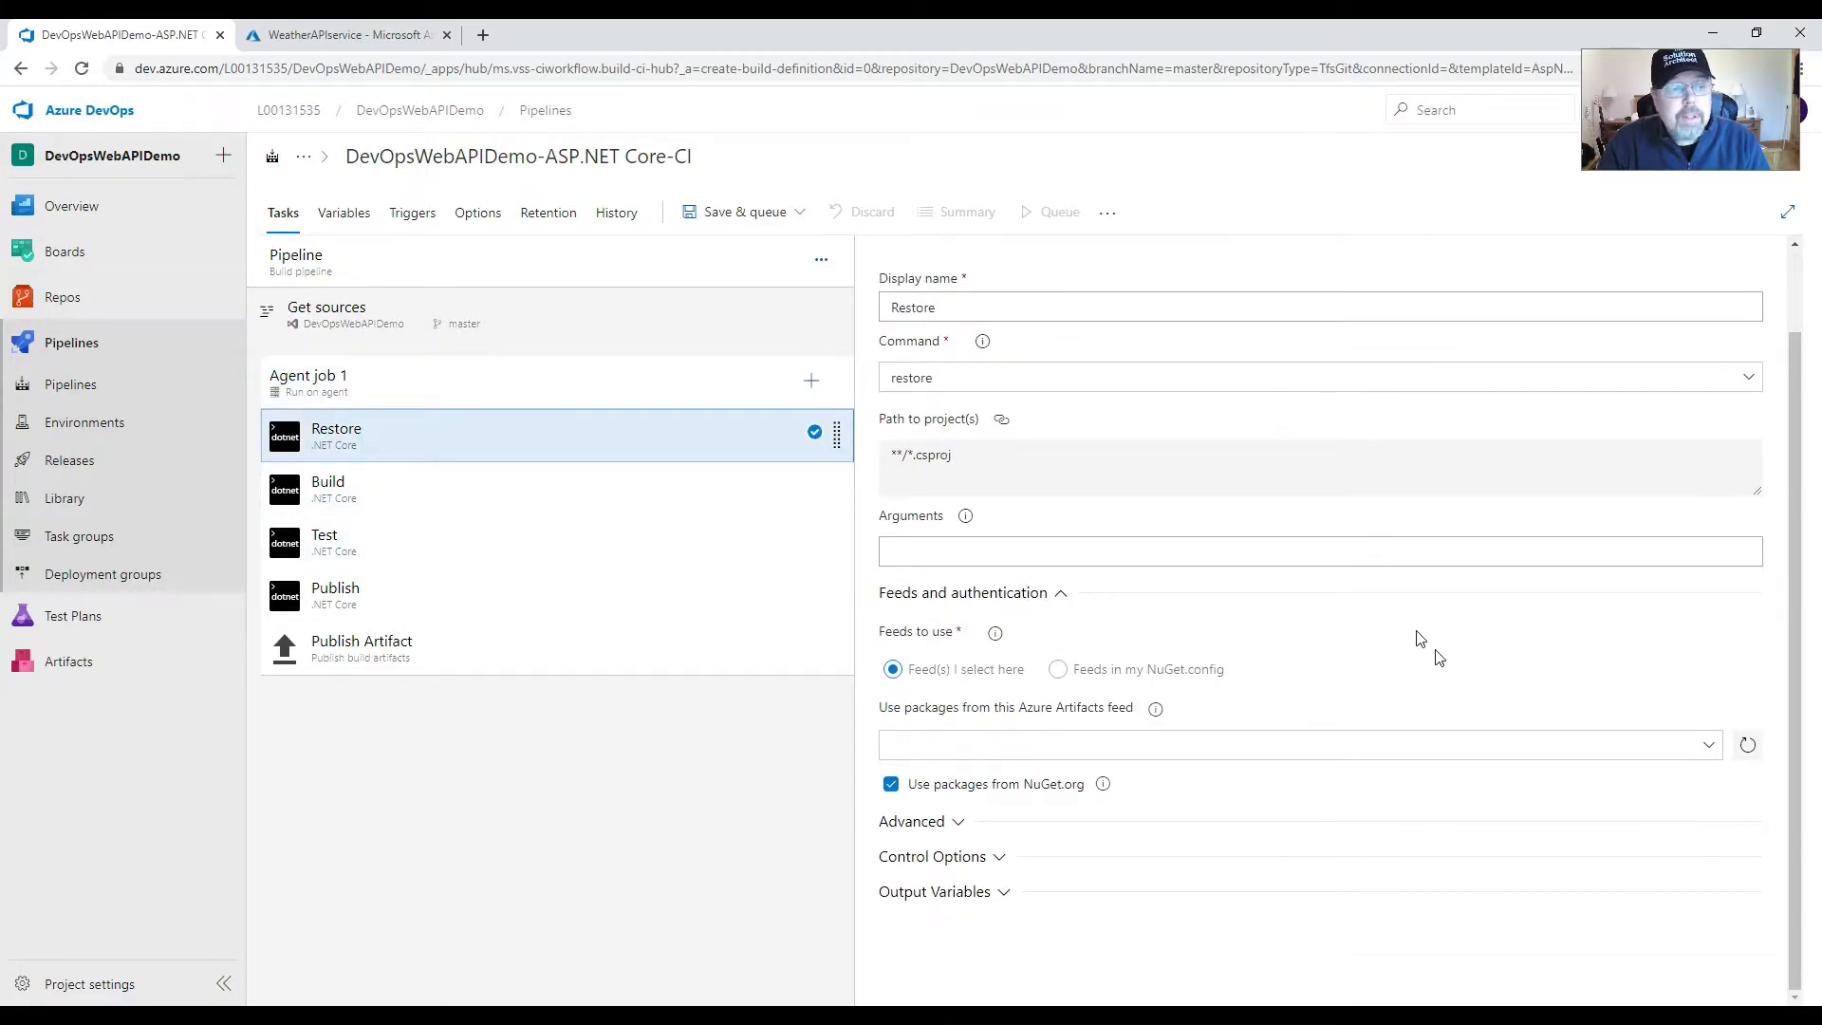
- Examine the settings of the Restore, Build, Test, Publish and Publish Artifact tasks in the build pipeline
{"action": "scroll", "coordinate": [1433, 676], "scroll_direction": "up", "scroll_amount": 1}
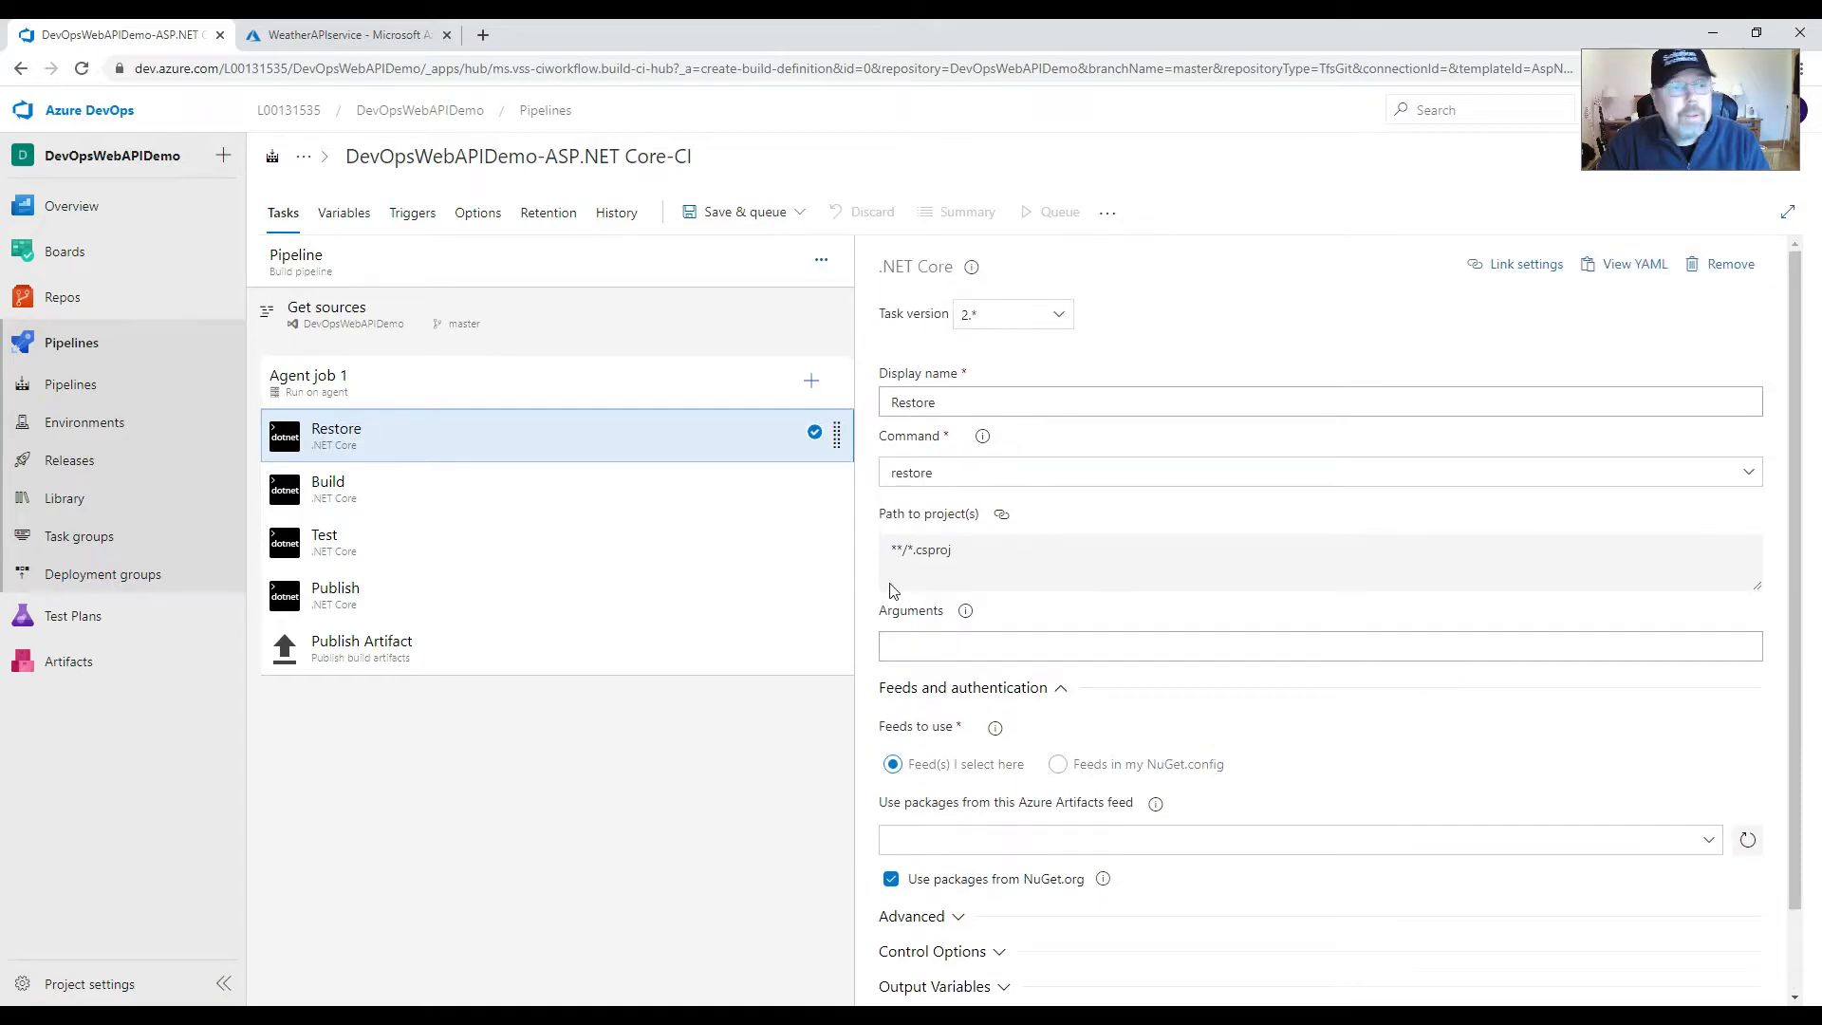
{"action": "left_click", "coordinate": [566, 500]}
{"action": "left_click", "coordinate": [505, 561]}
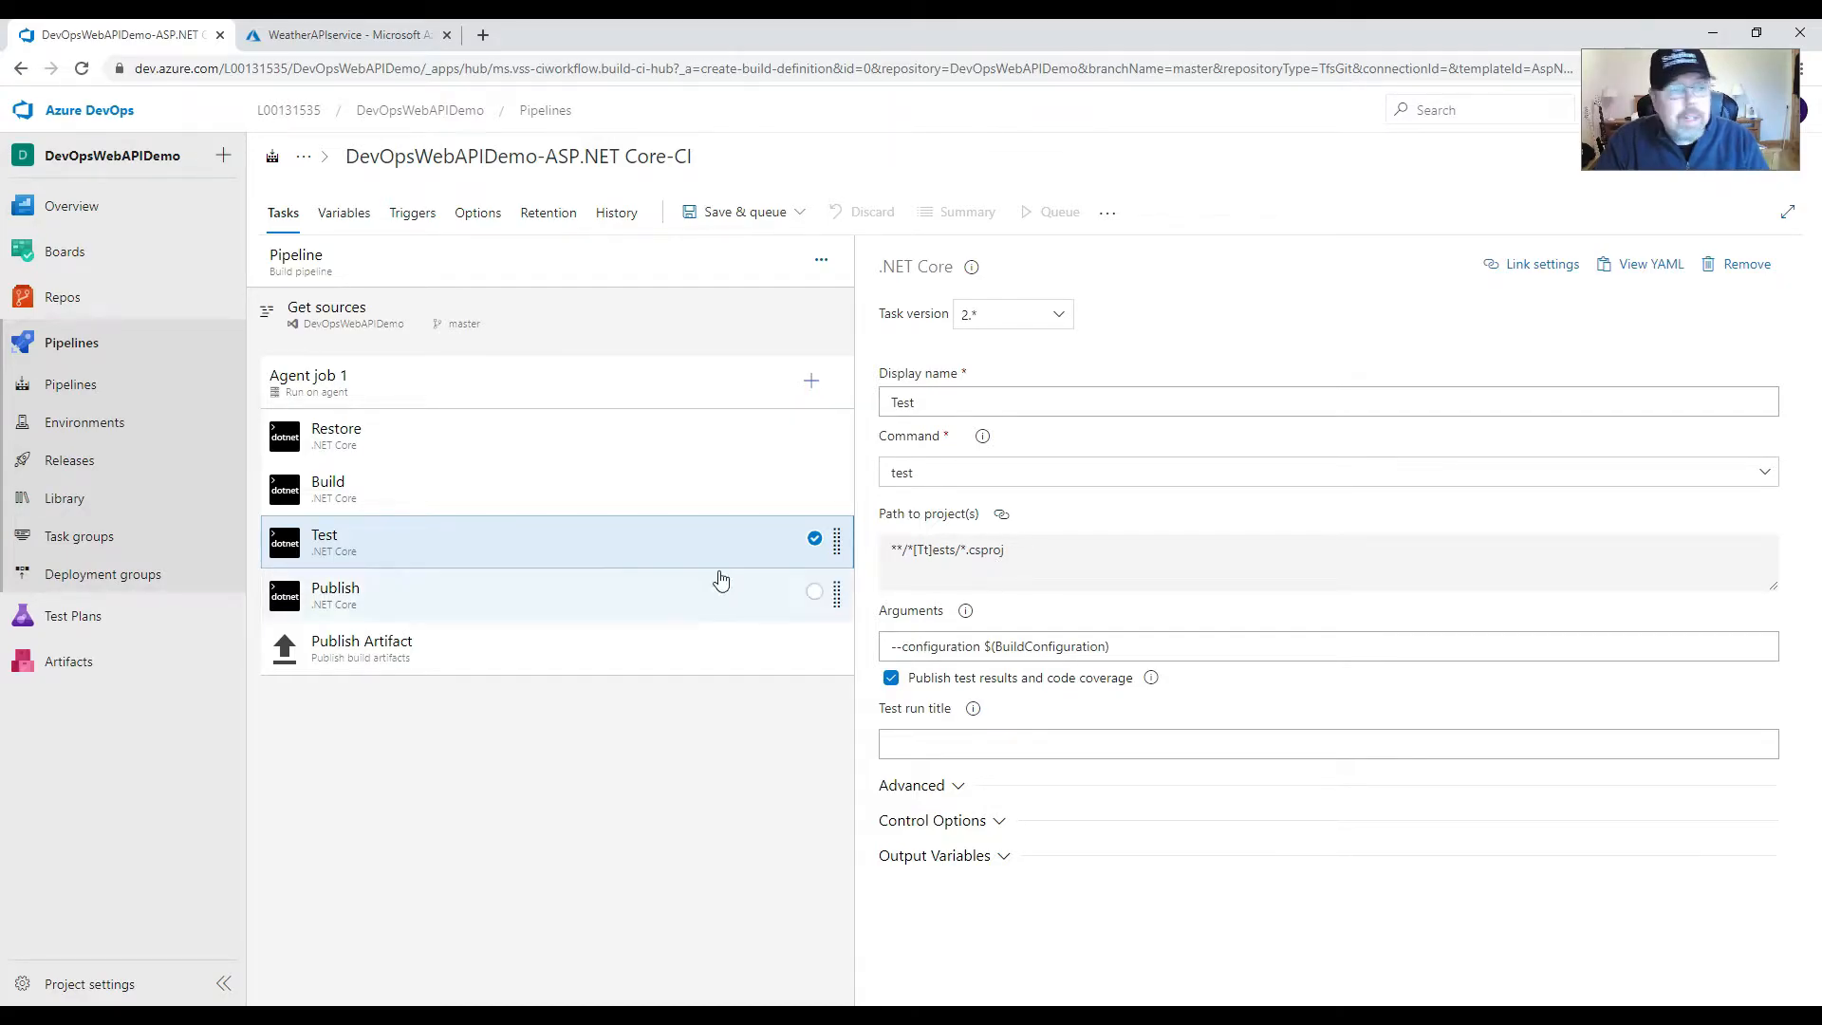
{"action": "left_click", "coordinate": [534, 609]}
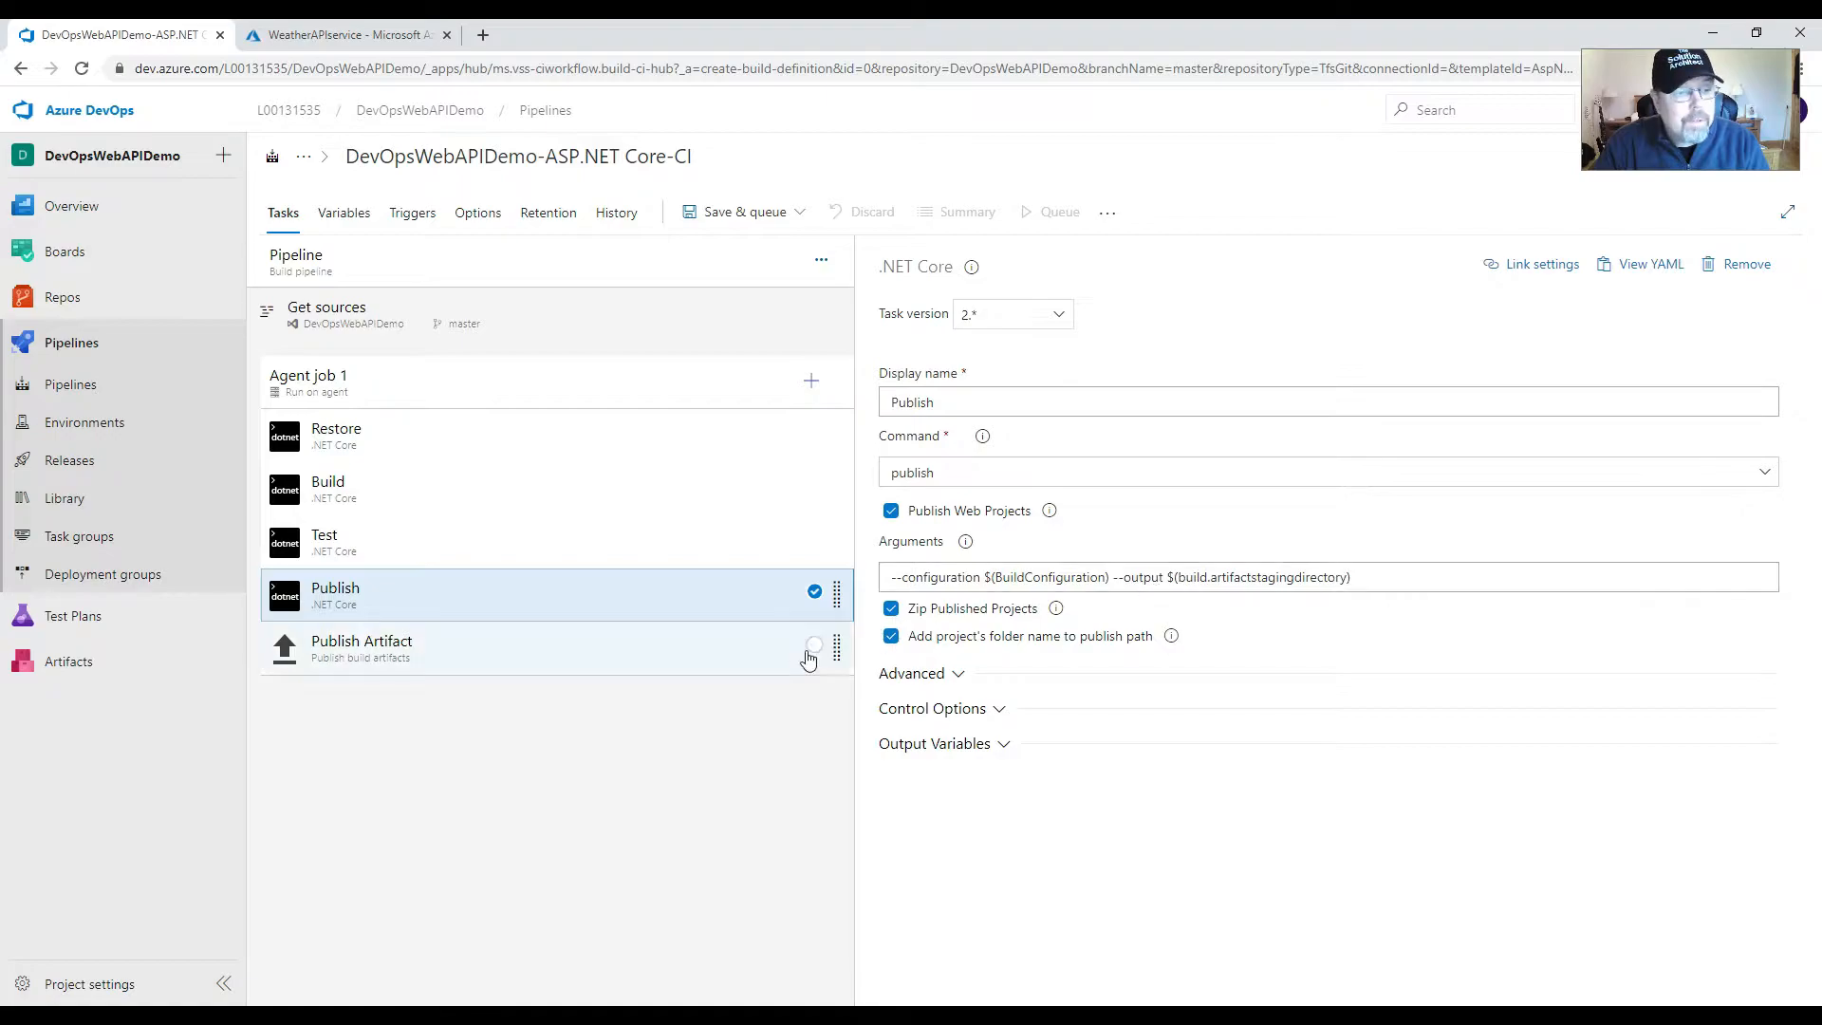
{"action": "left_click", "coordinate": [456, 655]}
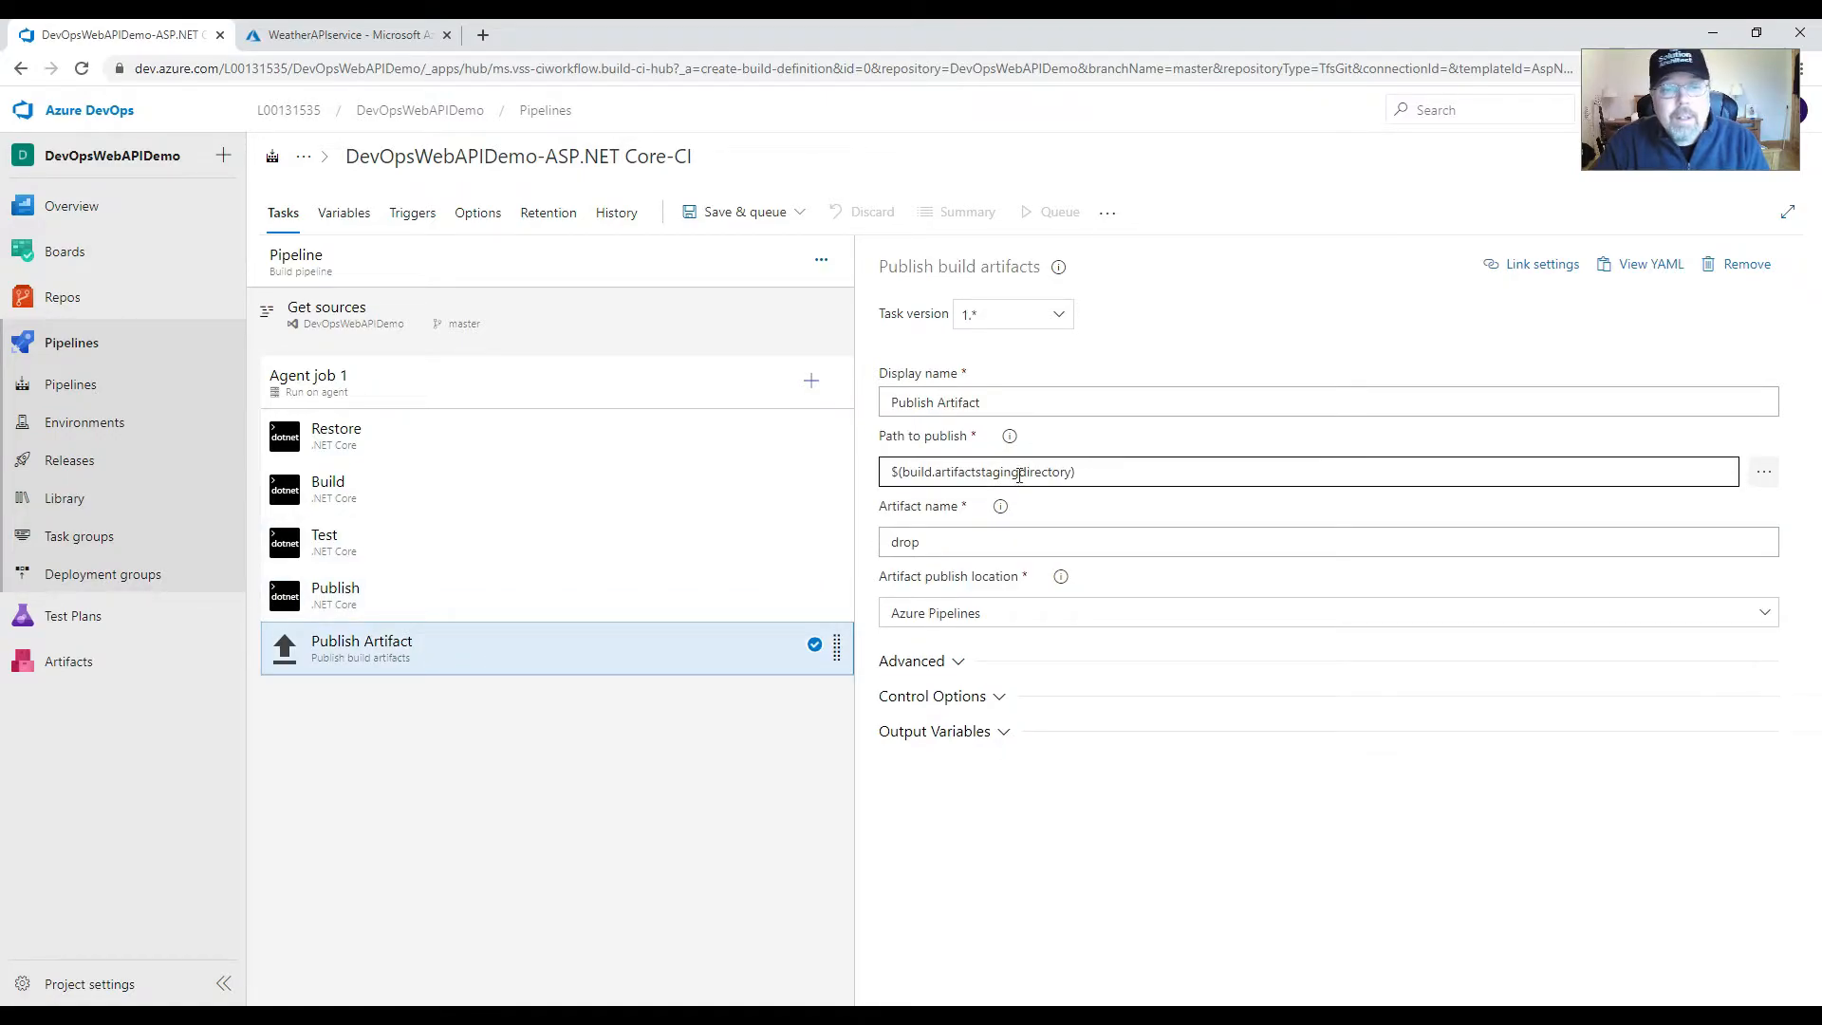
{"action": "left_click", "coordinate": [353, 438]}
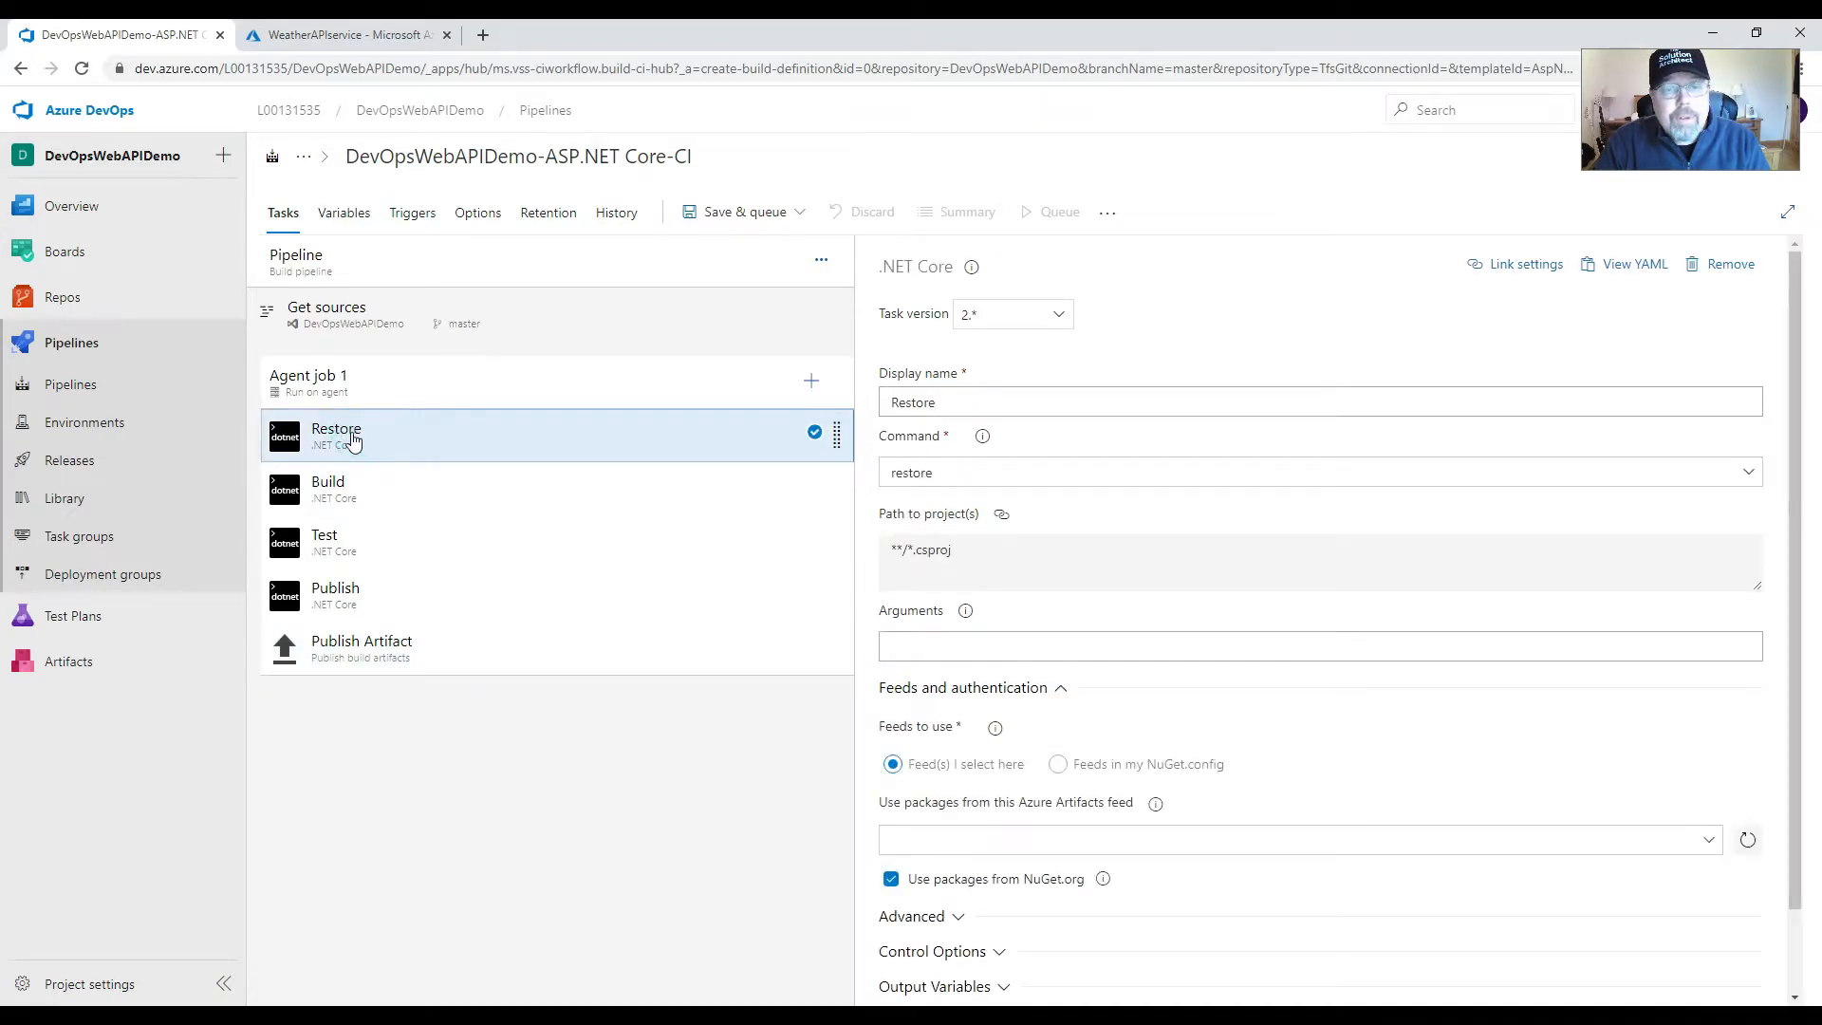
{"action": "left_click", "coordinate": [353, 495]}
{"action": "left_click", "coordinate": [356, 550]}
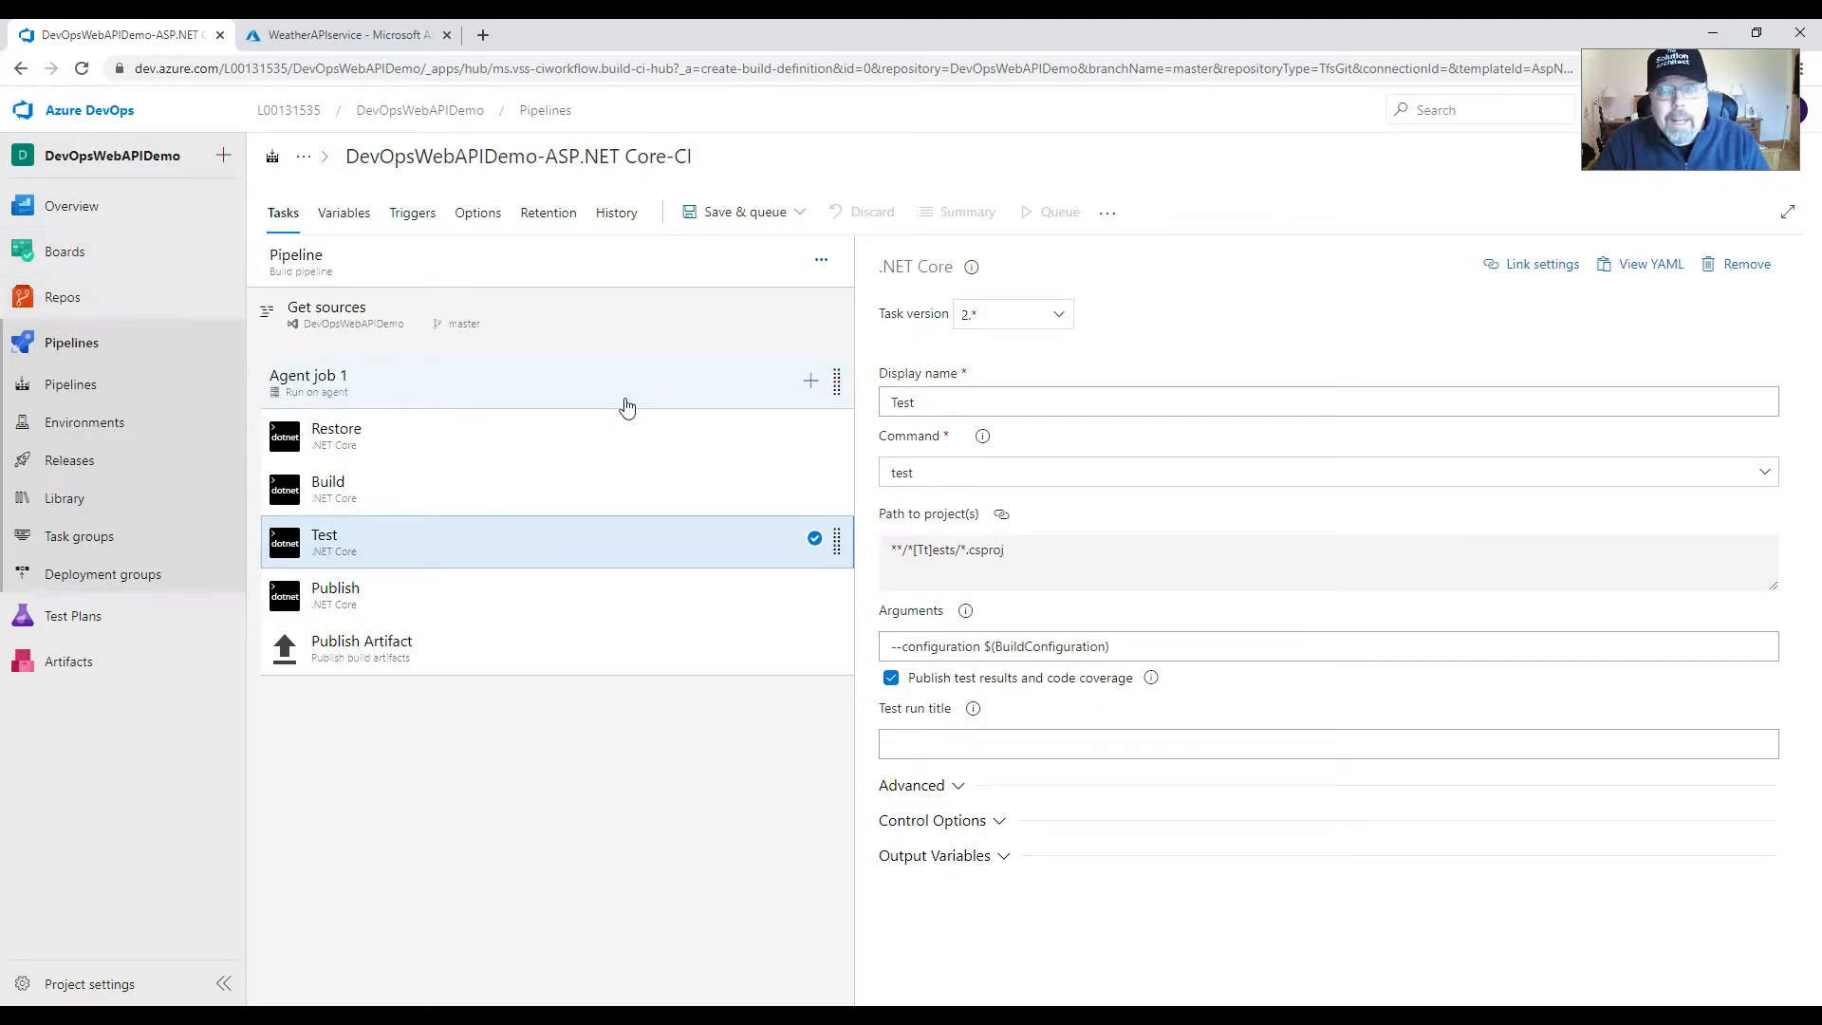
{"action": "left_click", "coordinate": [377, 458]}
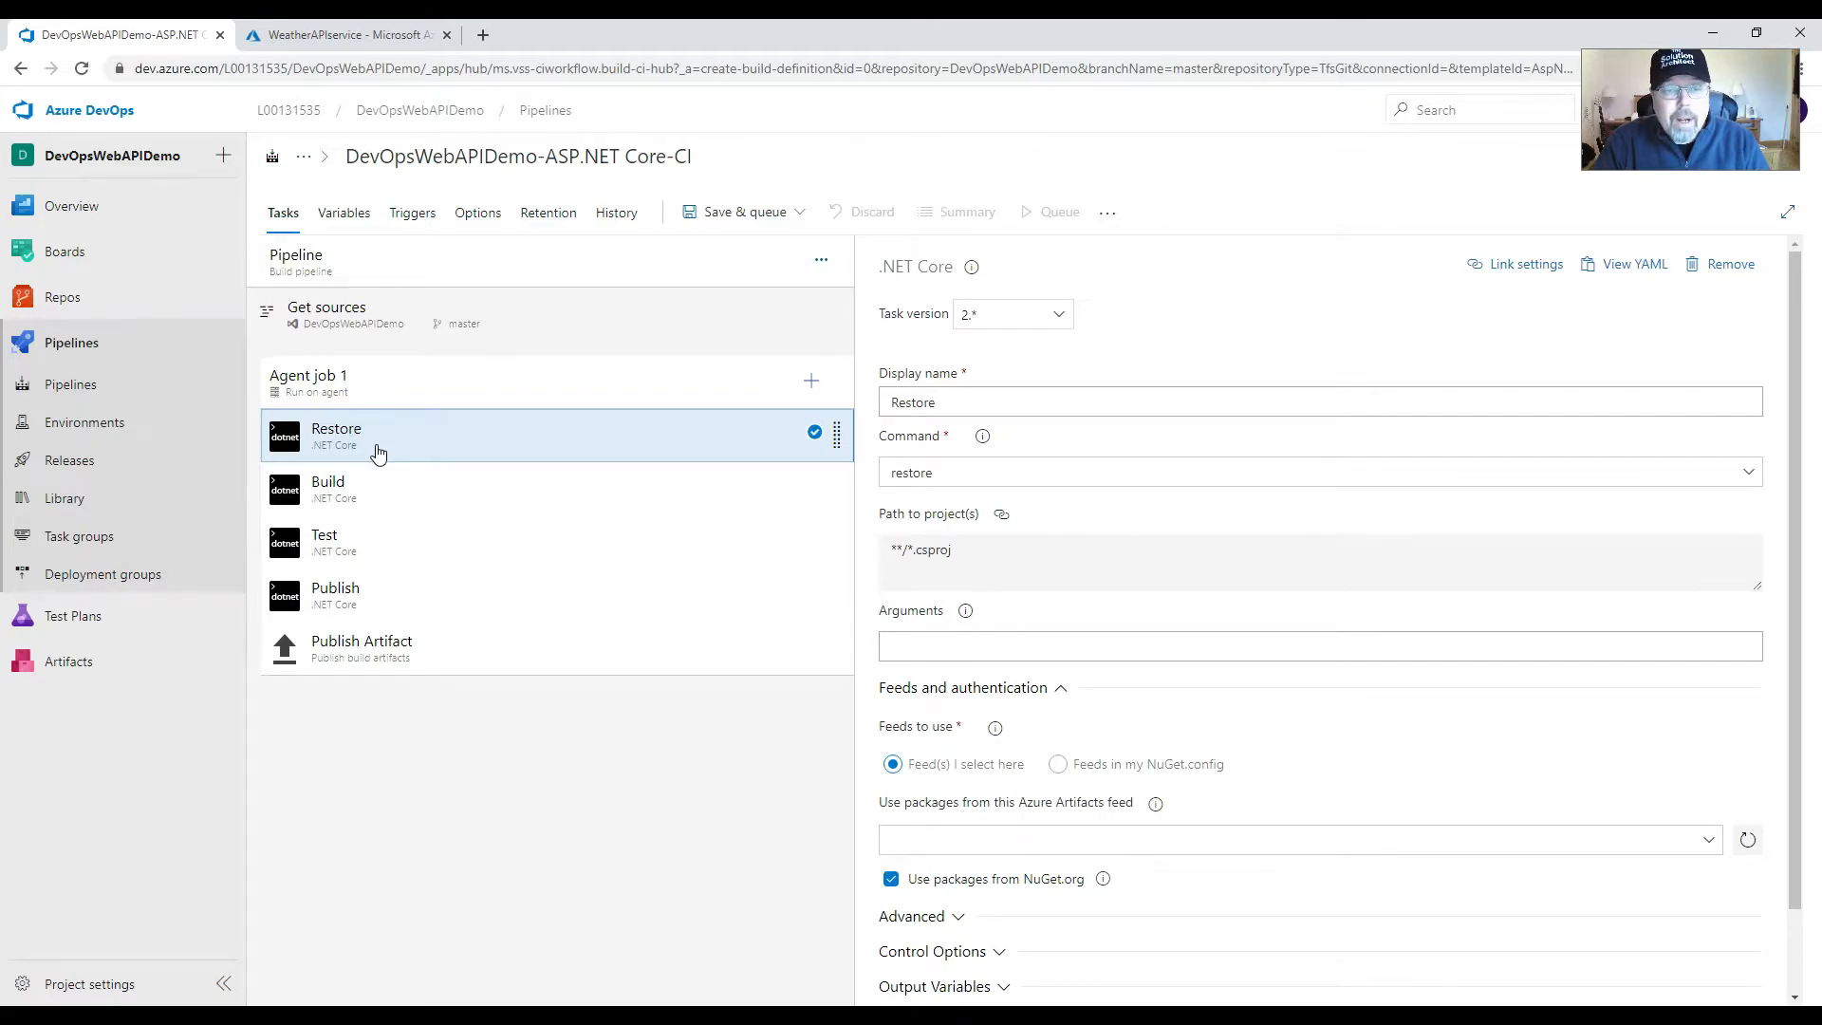
{"action": "left_click", "coordinate": [370, 484]}
{"action": "left_click", "coordinate": [370, 535]}
{"action": "left_click", "coordinate": [370, 594]}
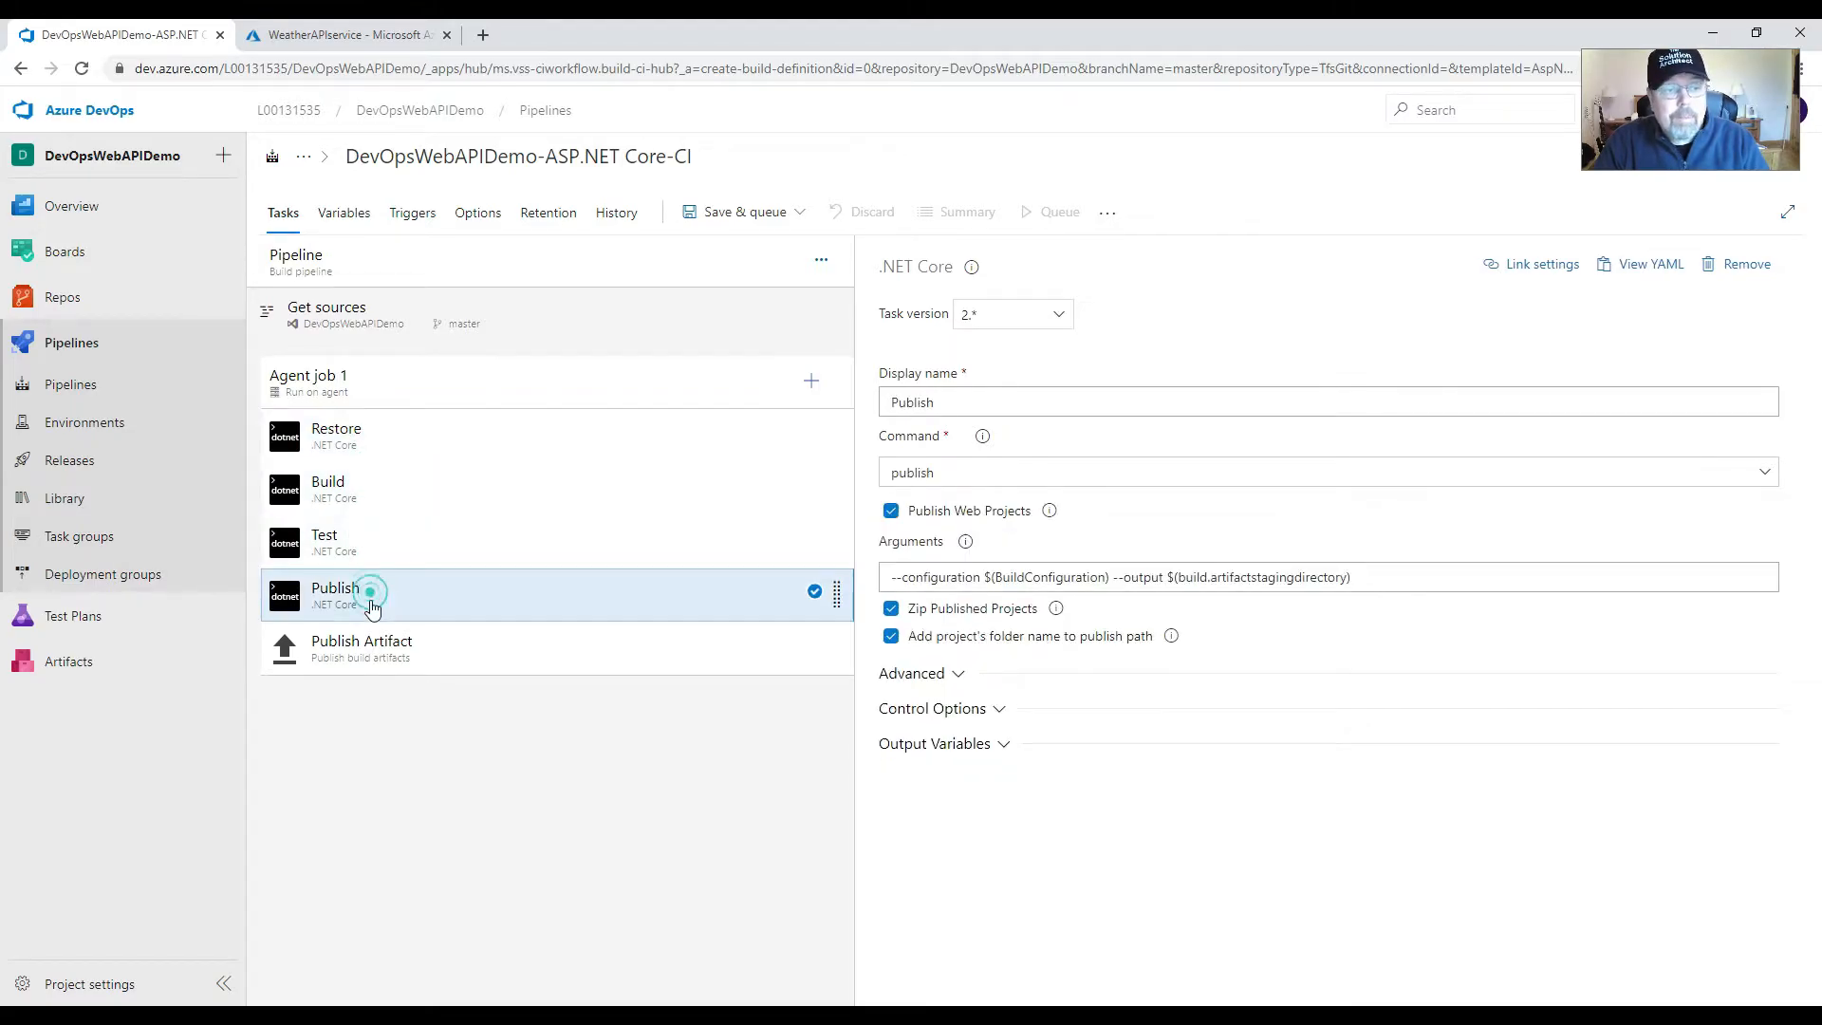
{"action": "left_click", "coordinate": [387, 659]}
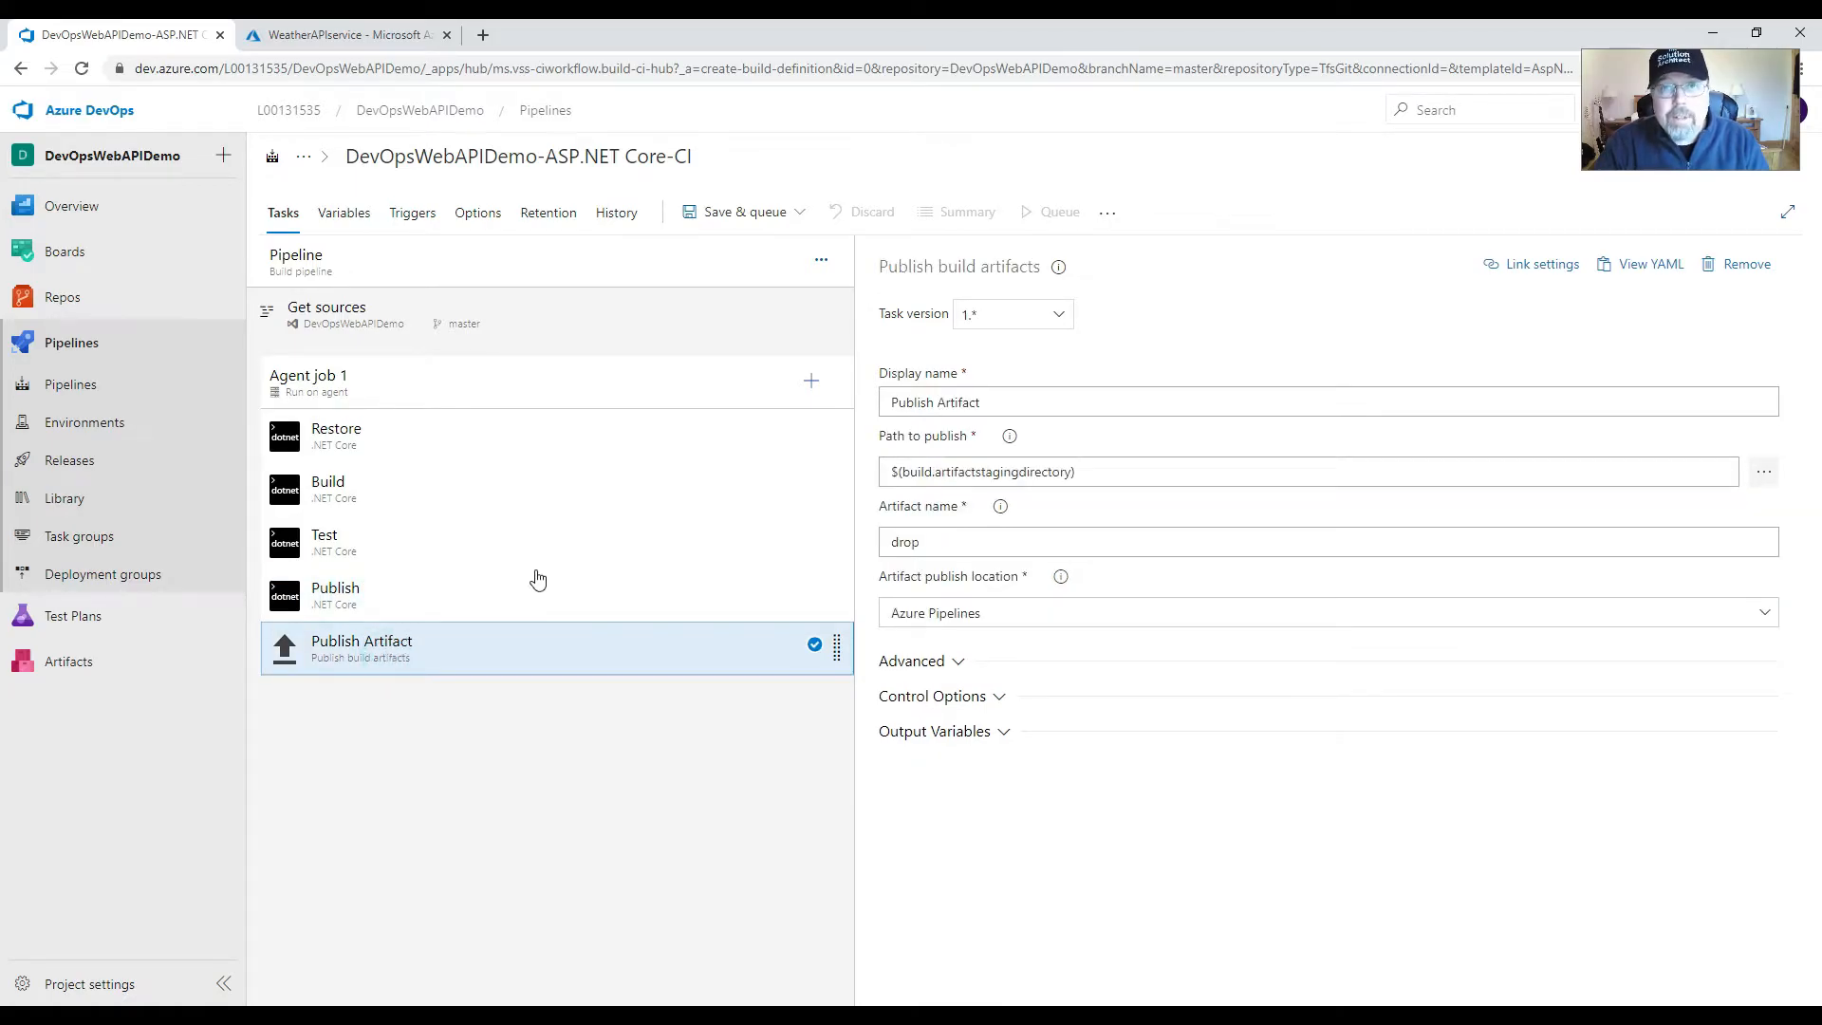
- Save and run the build pipeline with the comment "New weather API app" and agent specification windows-2019, and open the Agent job 1 log
{"action": "left_click", "coordinate": [727, 214]}
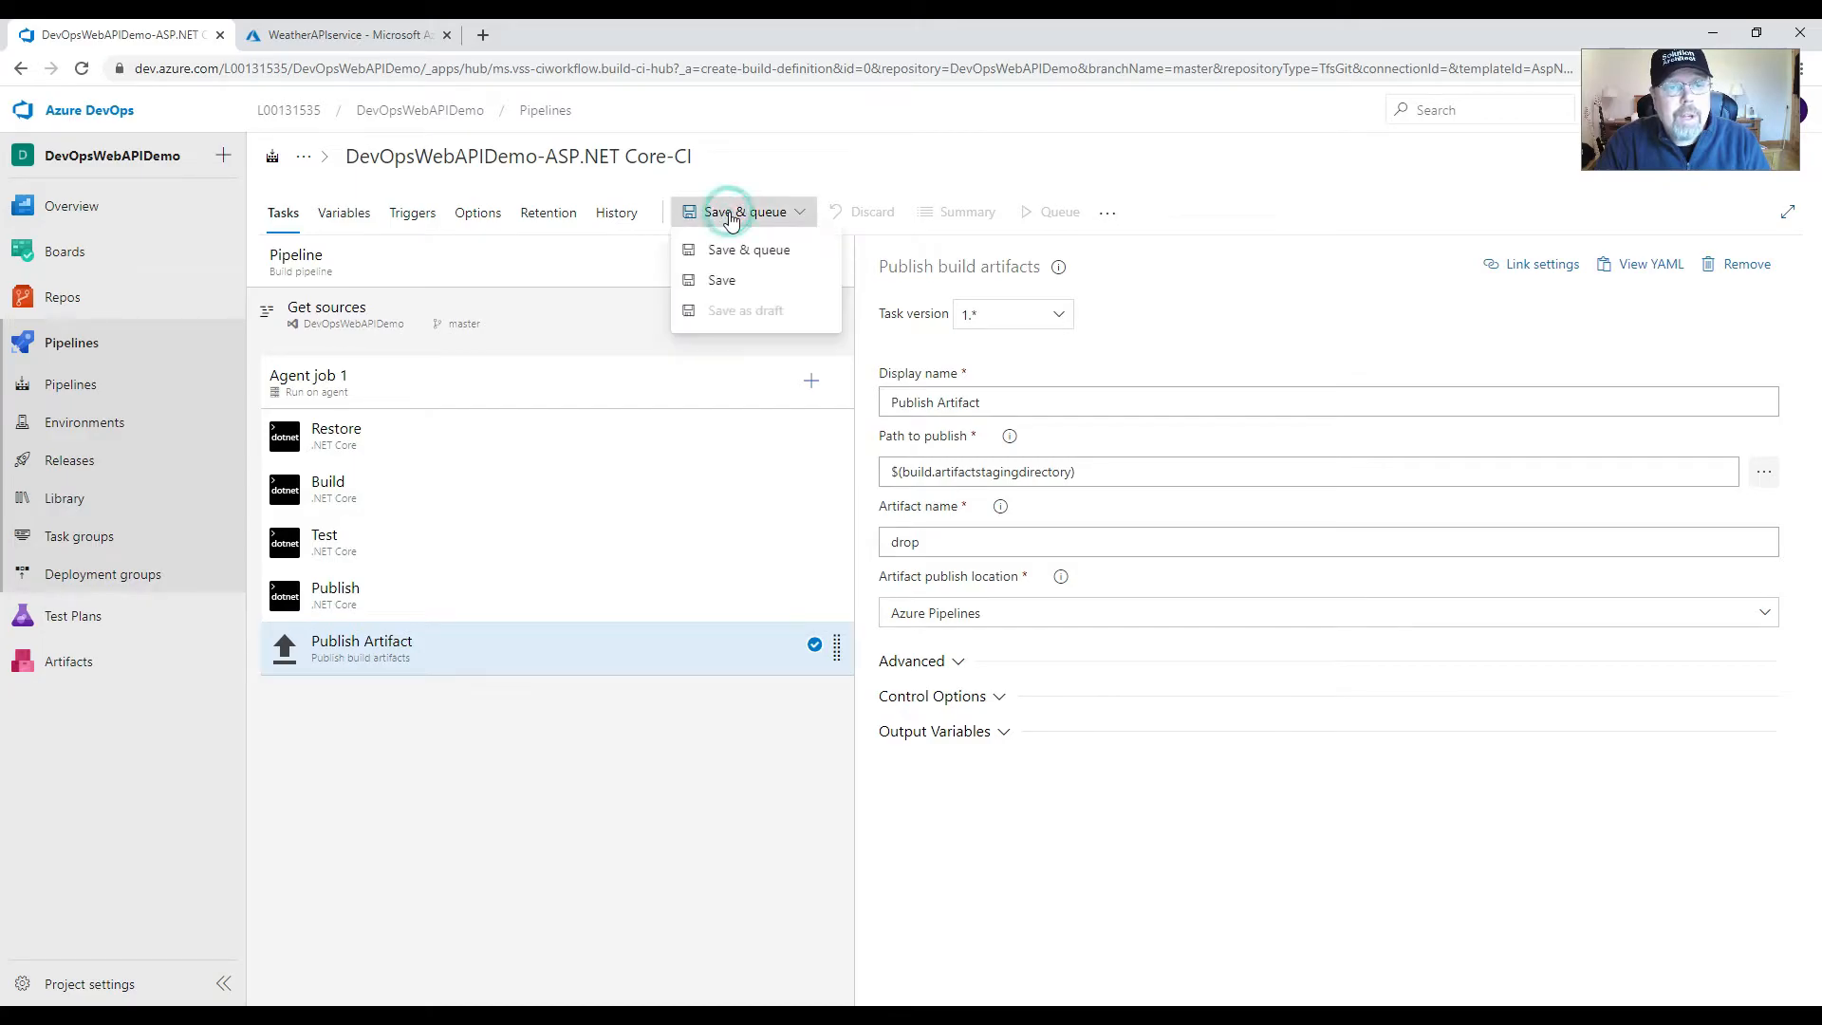
{"action": "left_click", "coordinate": [739, 249]}
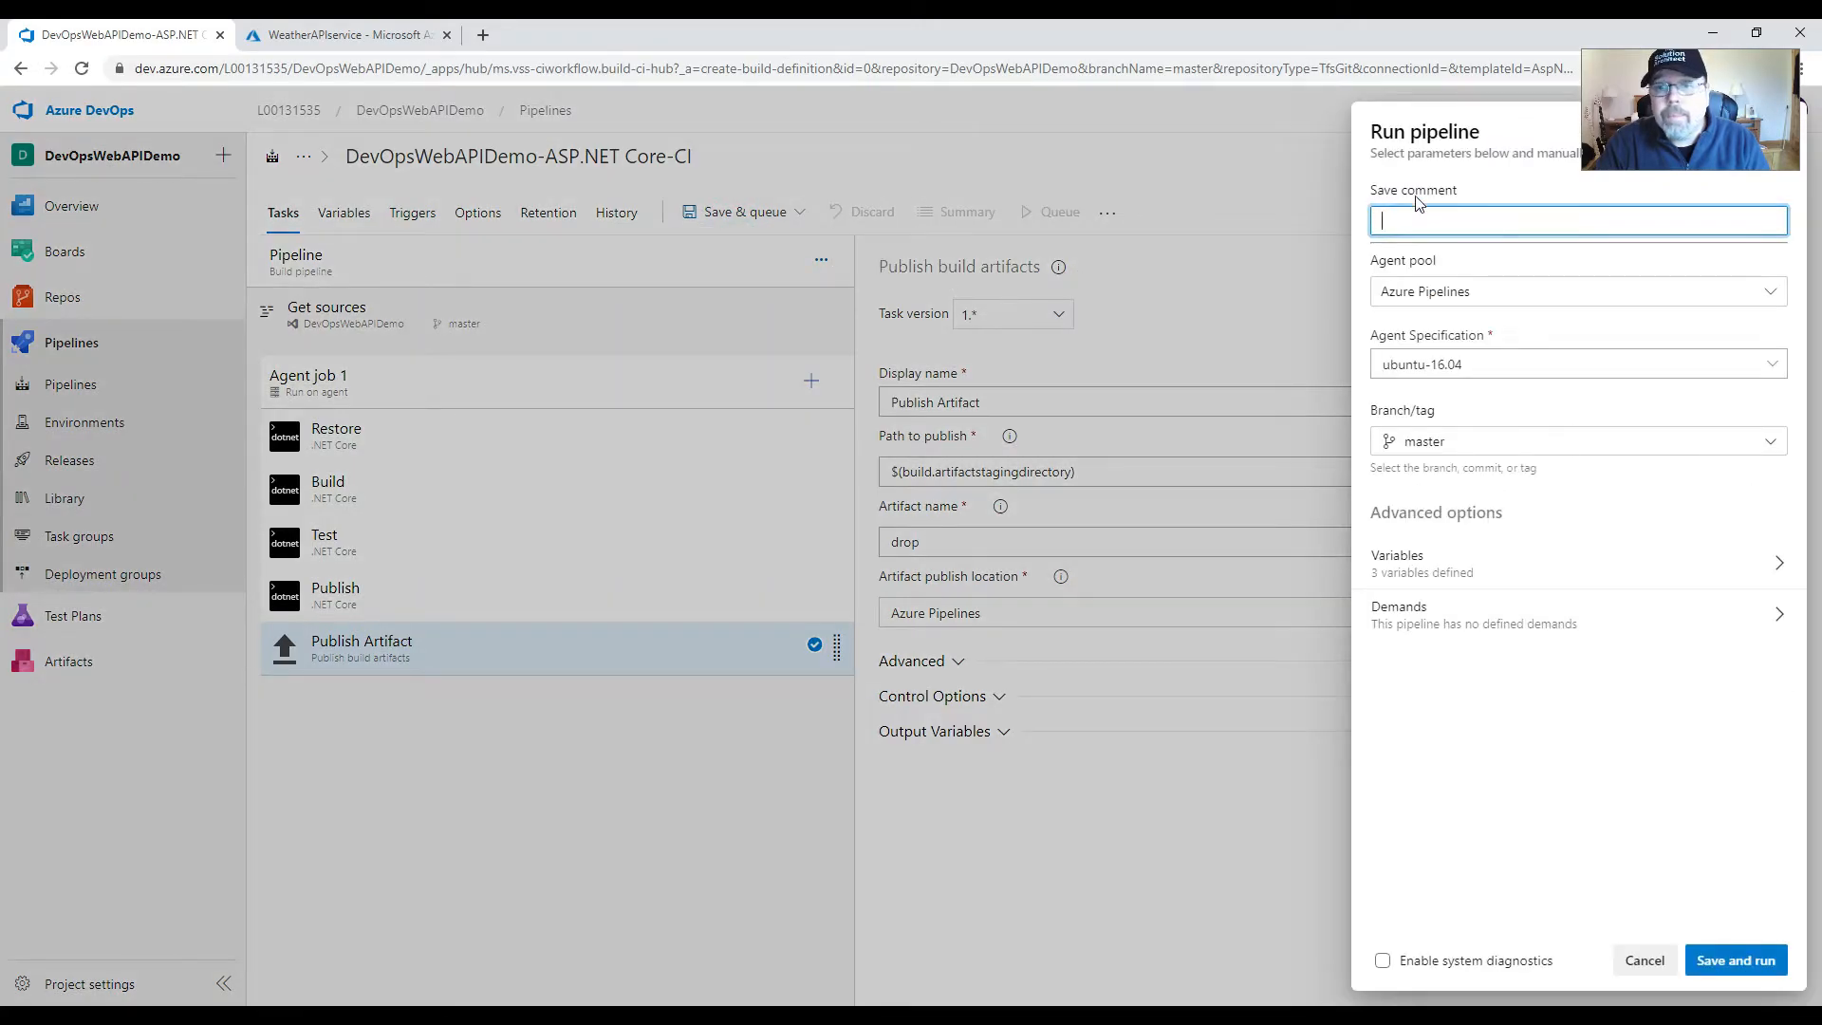
{"action": "type", "text": "New "}
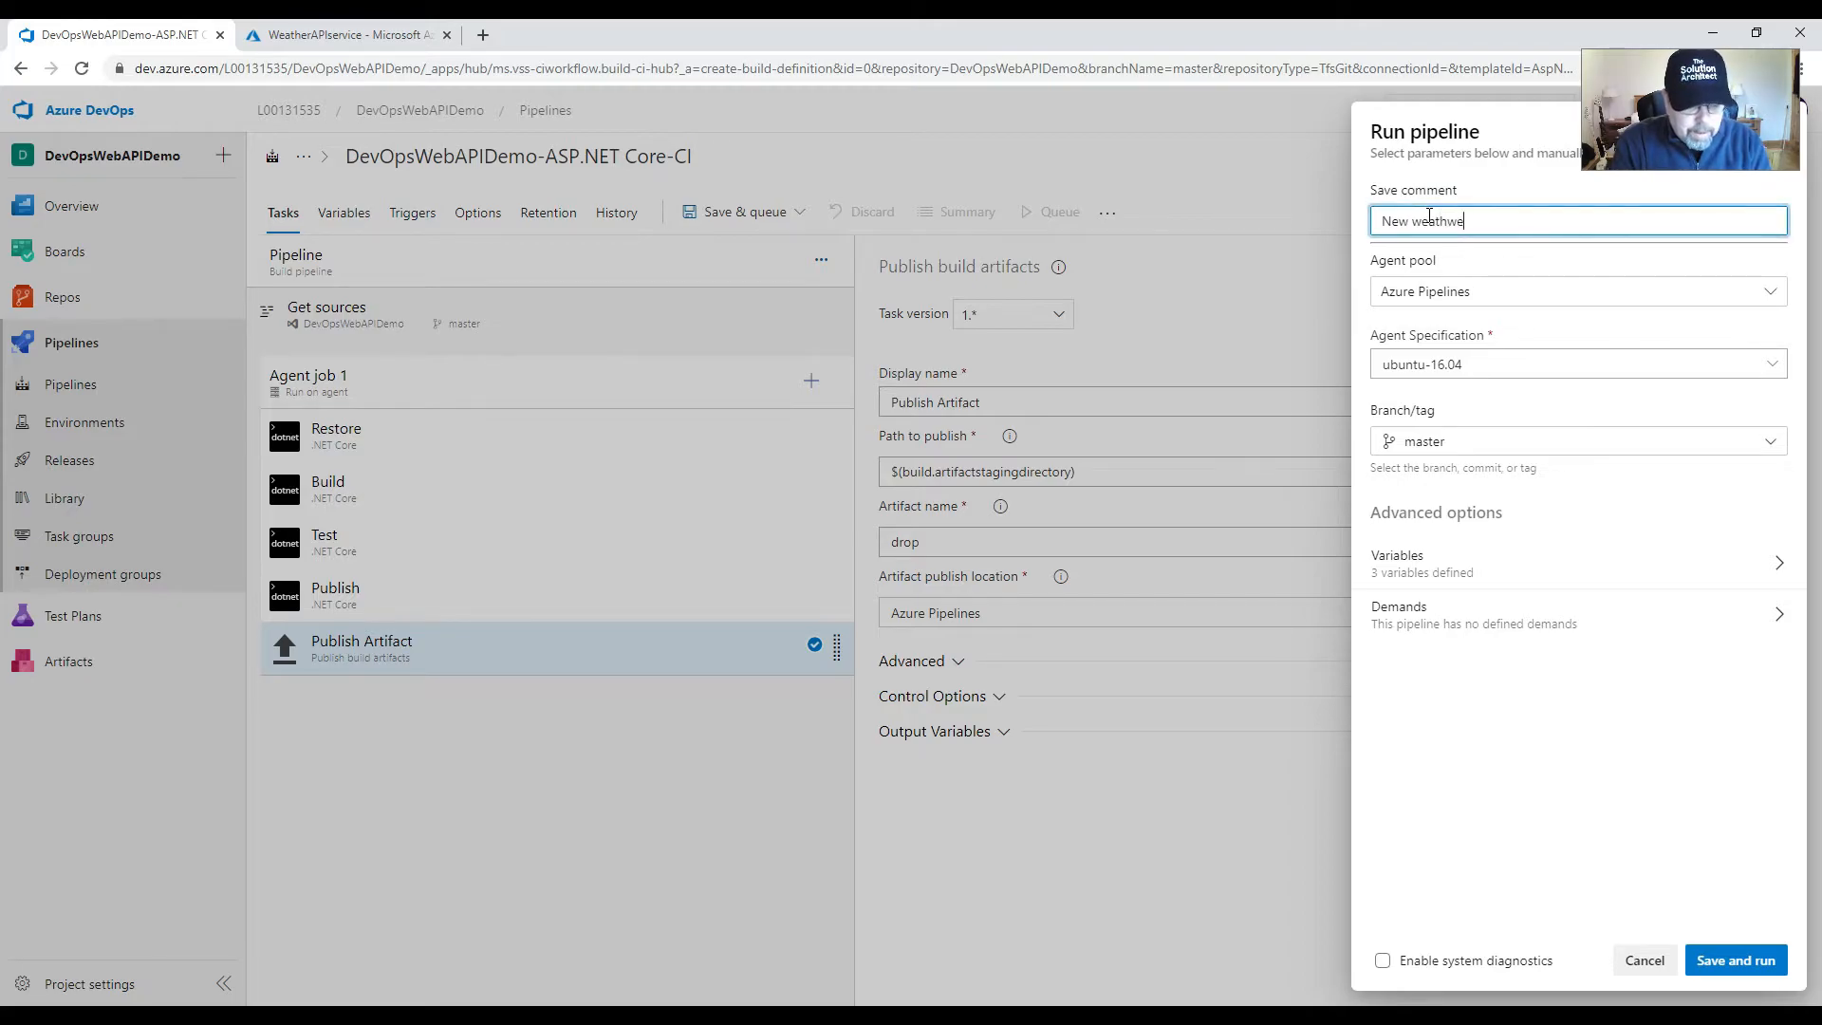
{"action": "type", "text": "weathw"}
{"action": "key", "text": "BackSpace"}
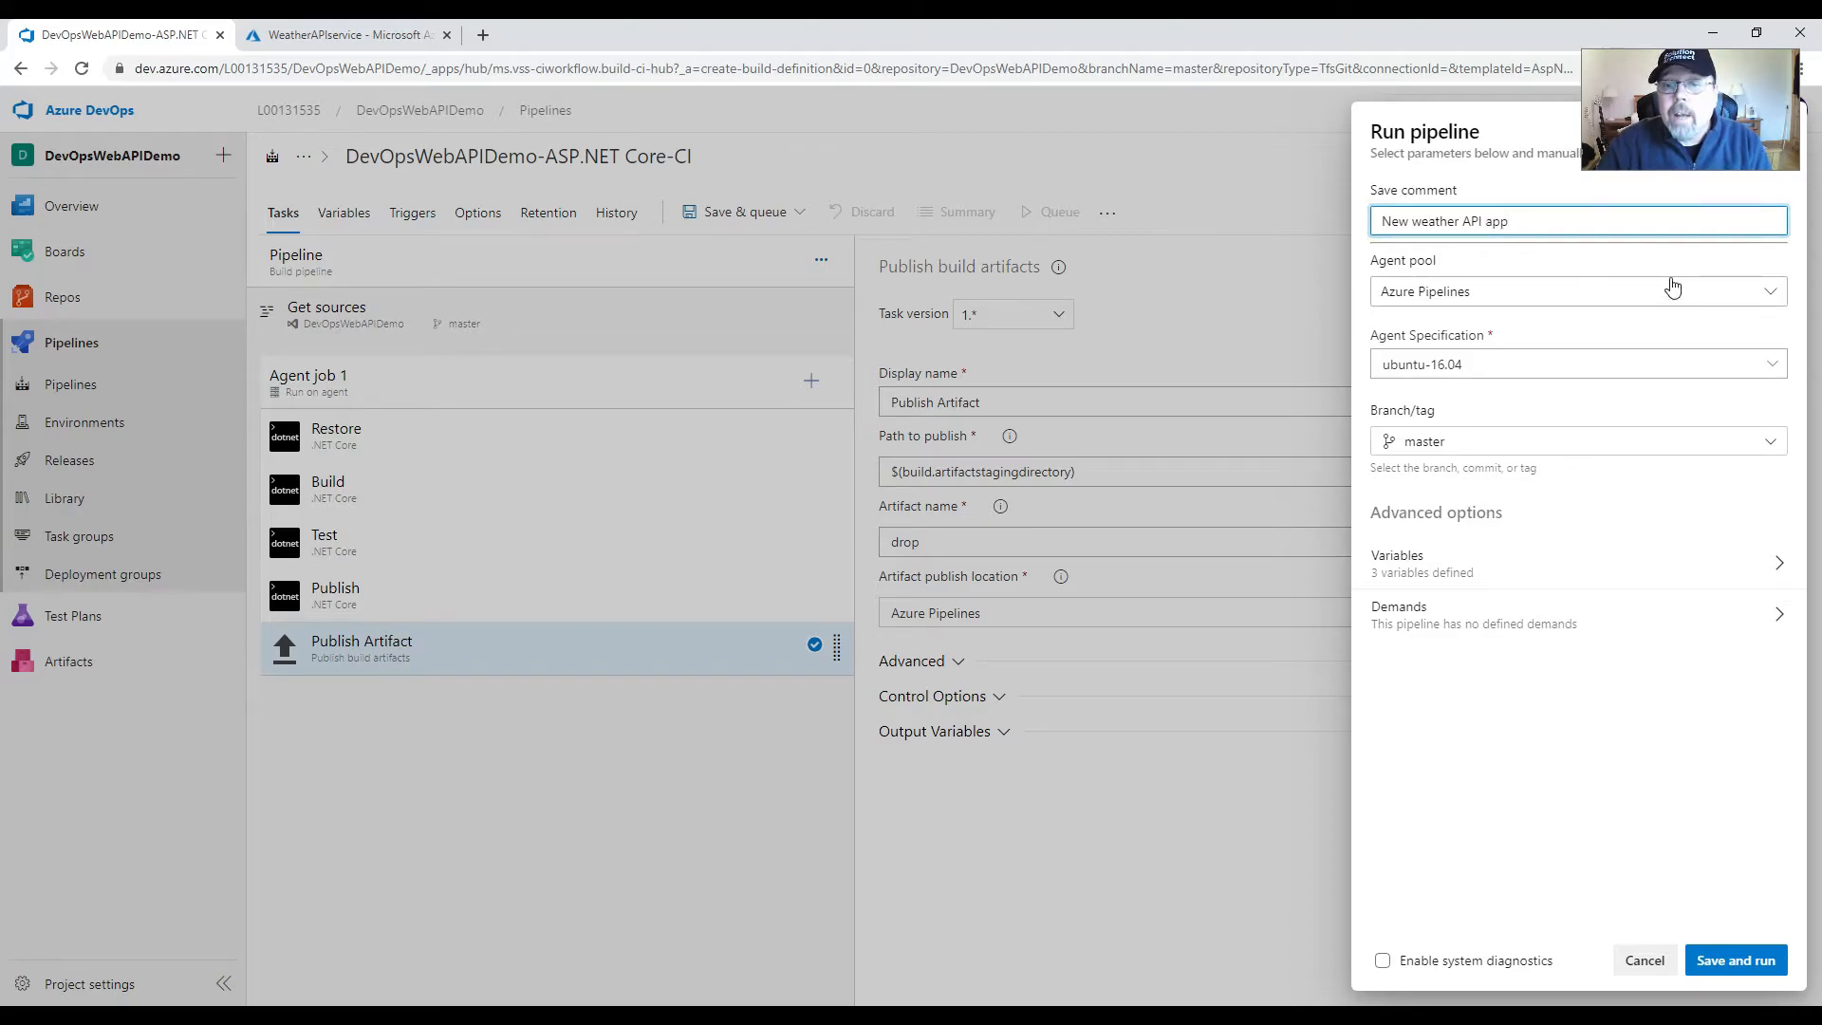
{"action": "left_click", "coordinate": [1773, 363]}
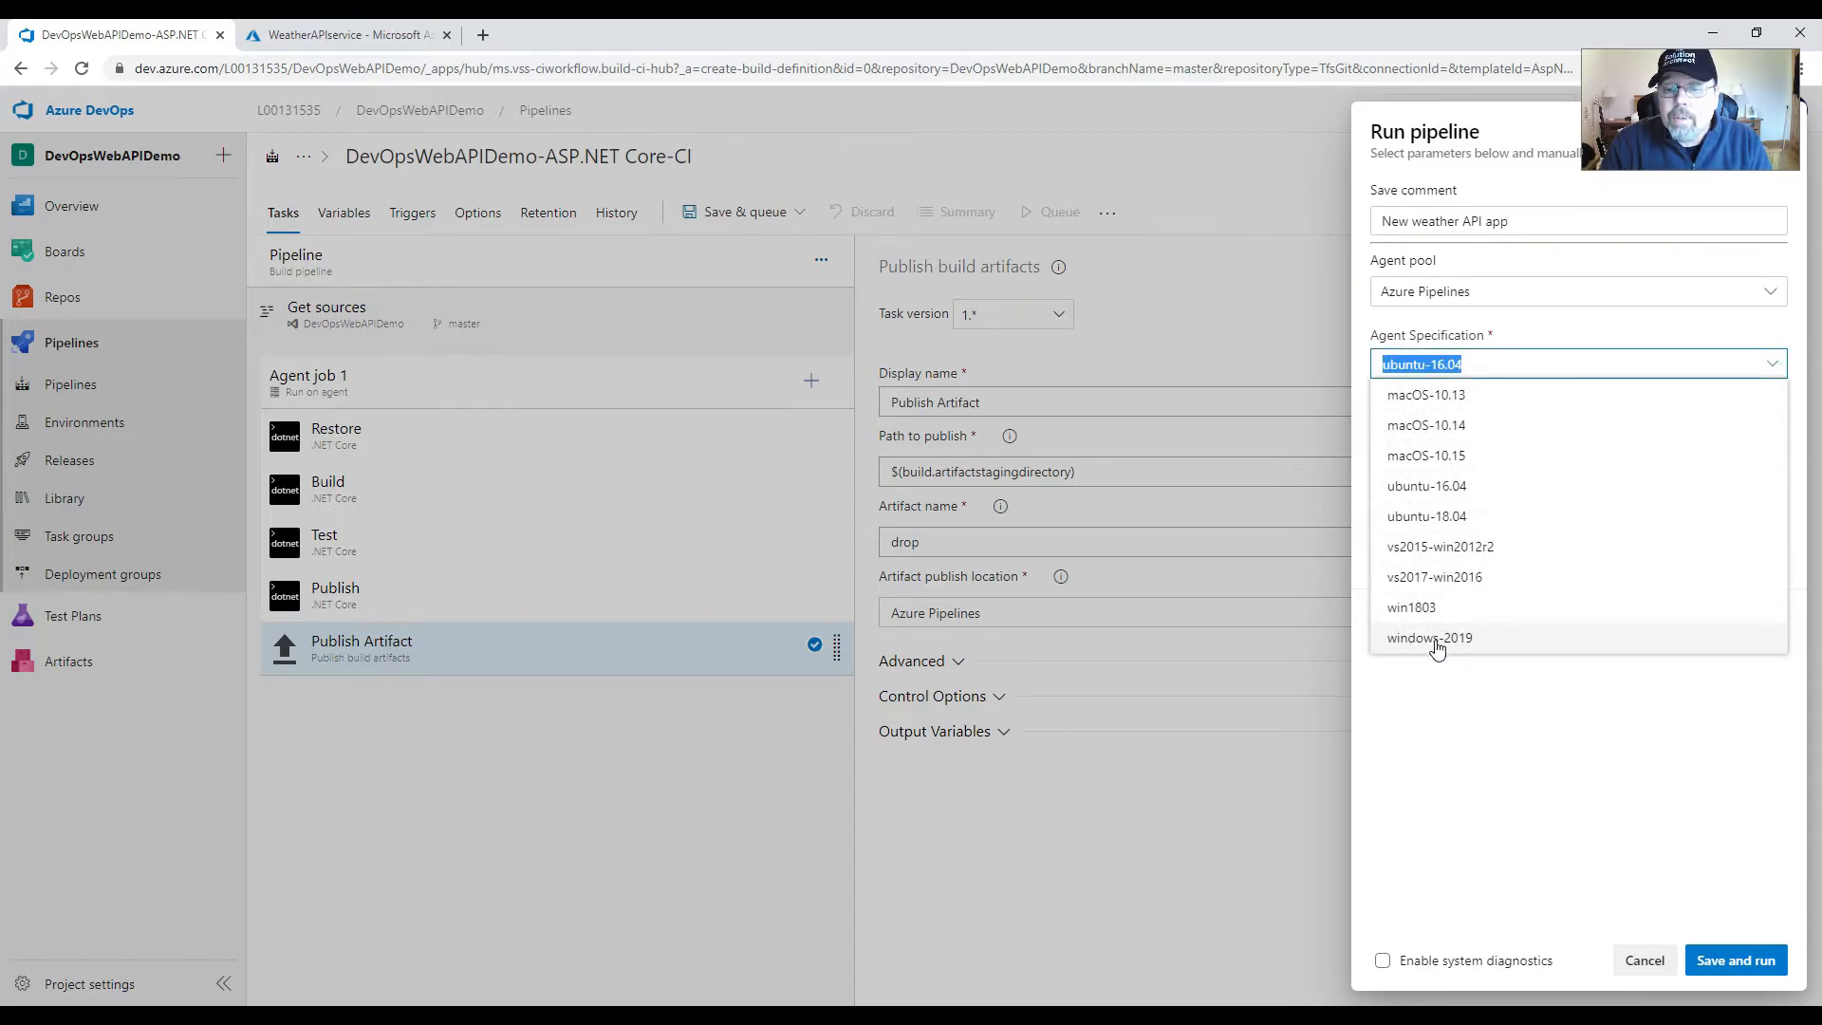
{"action": "left_click", "coordinate": [1451, 646]}
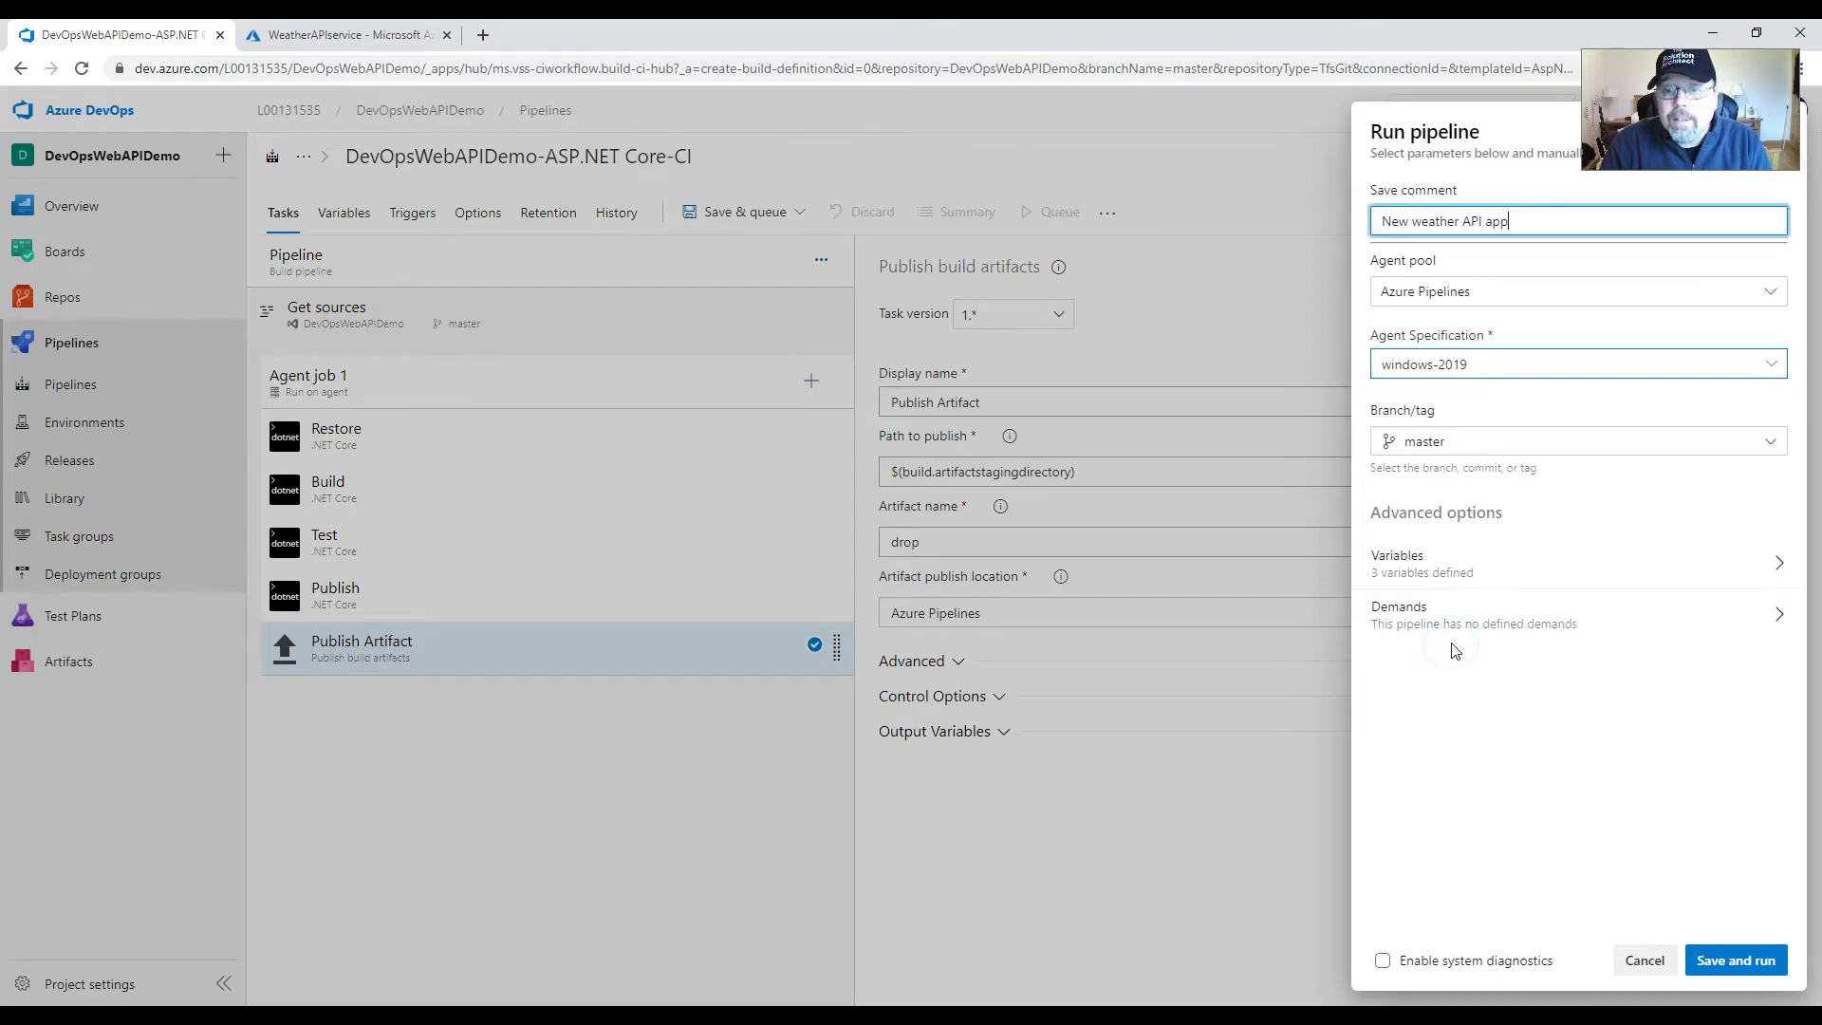
{"action": "left_click", "coordinate": [1747, 966]}
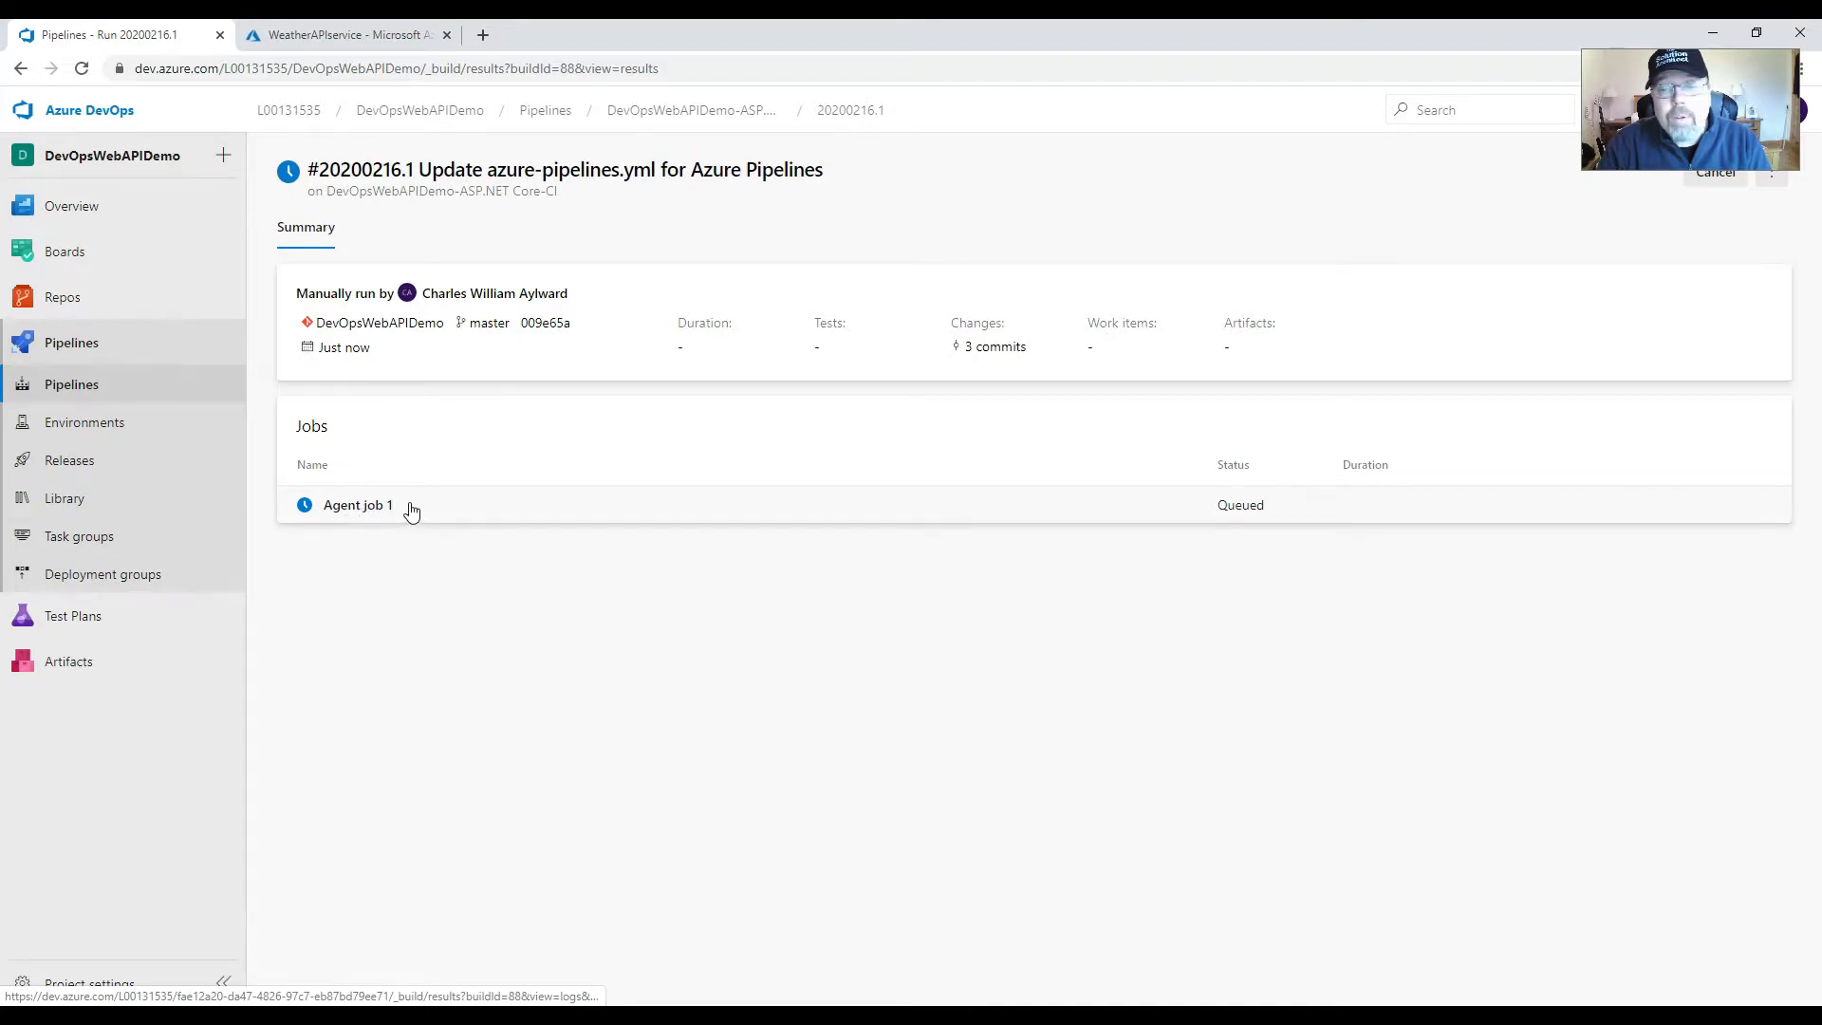
{"action": "left_click", "coordinate": [379, 506]}
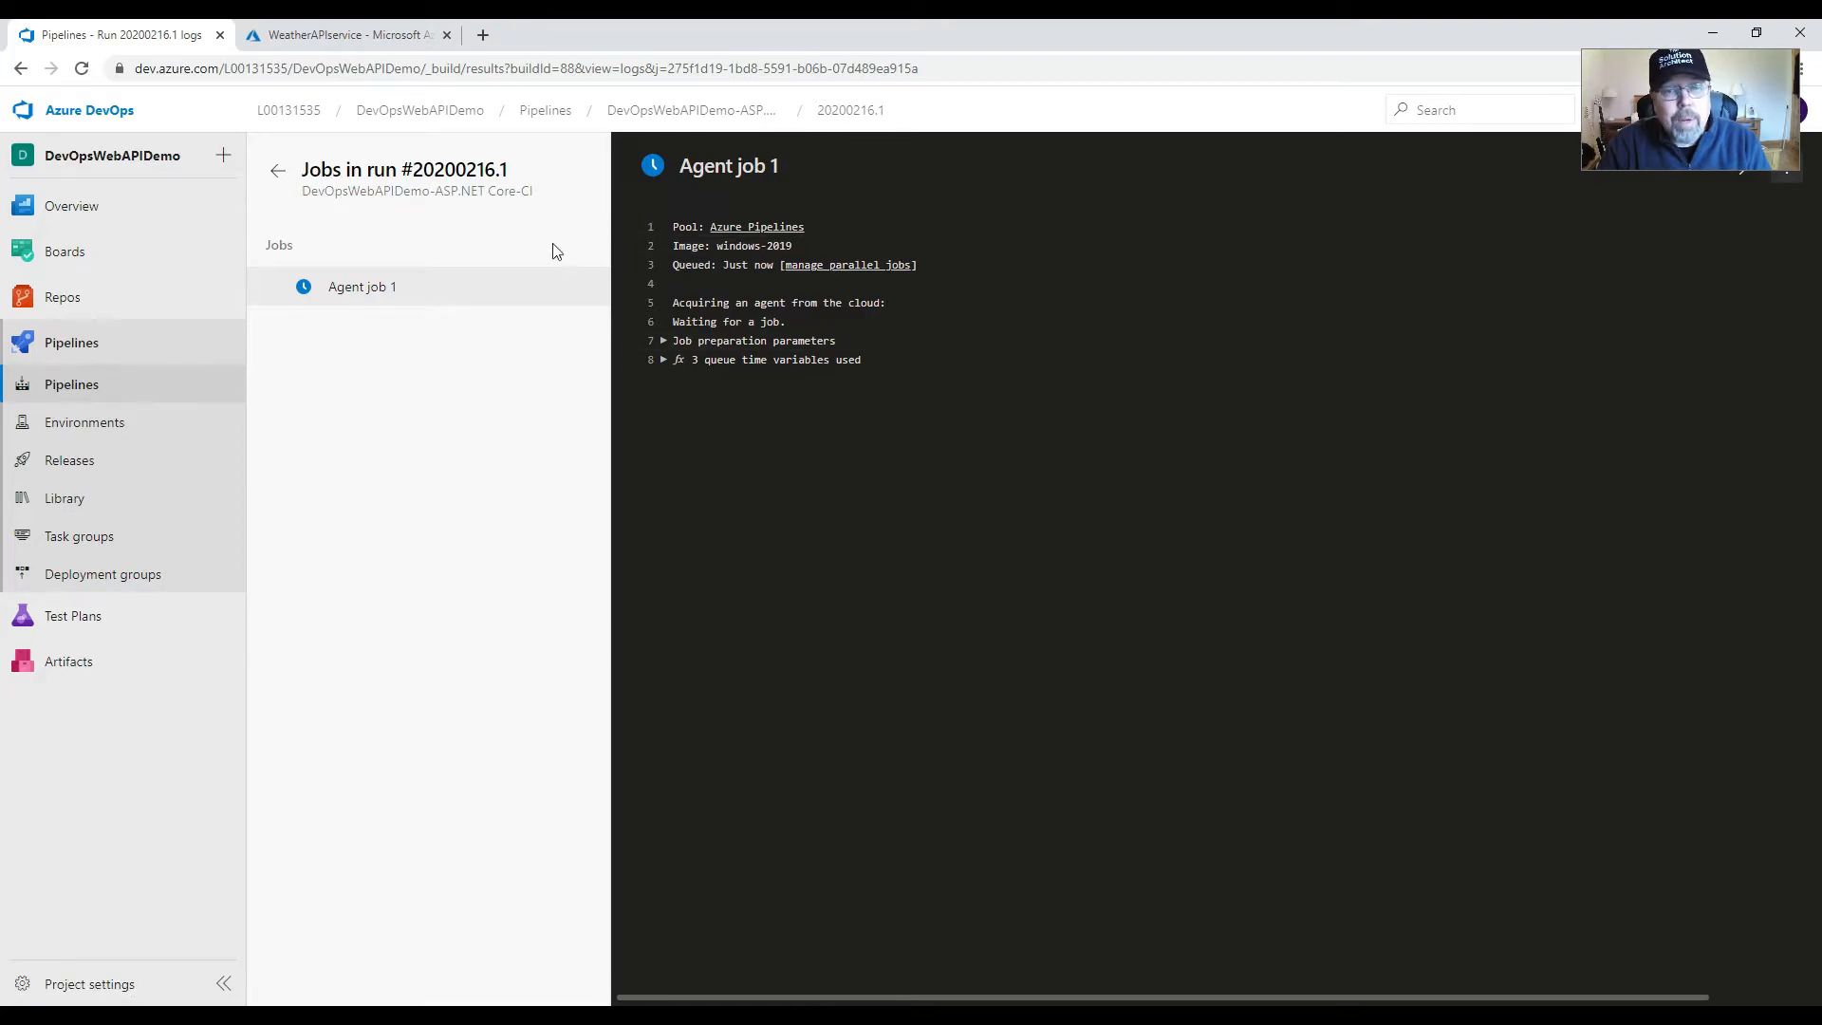
{"action": "left_click", "coordinate": [429, 275]}
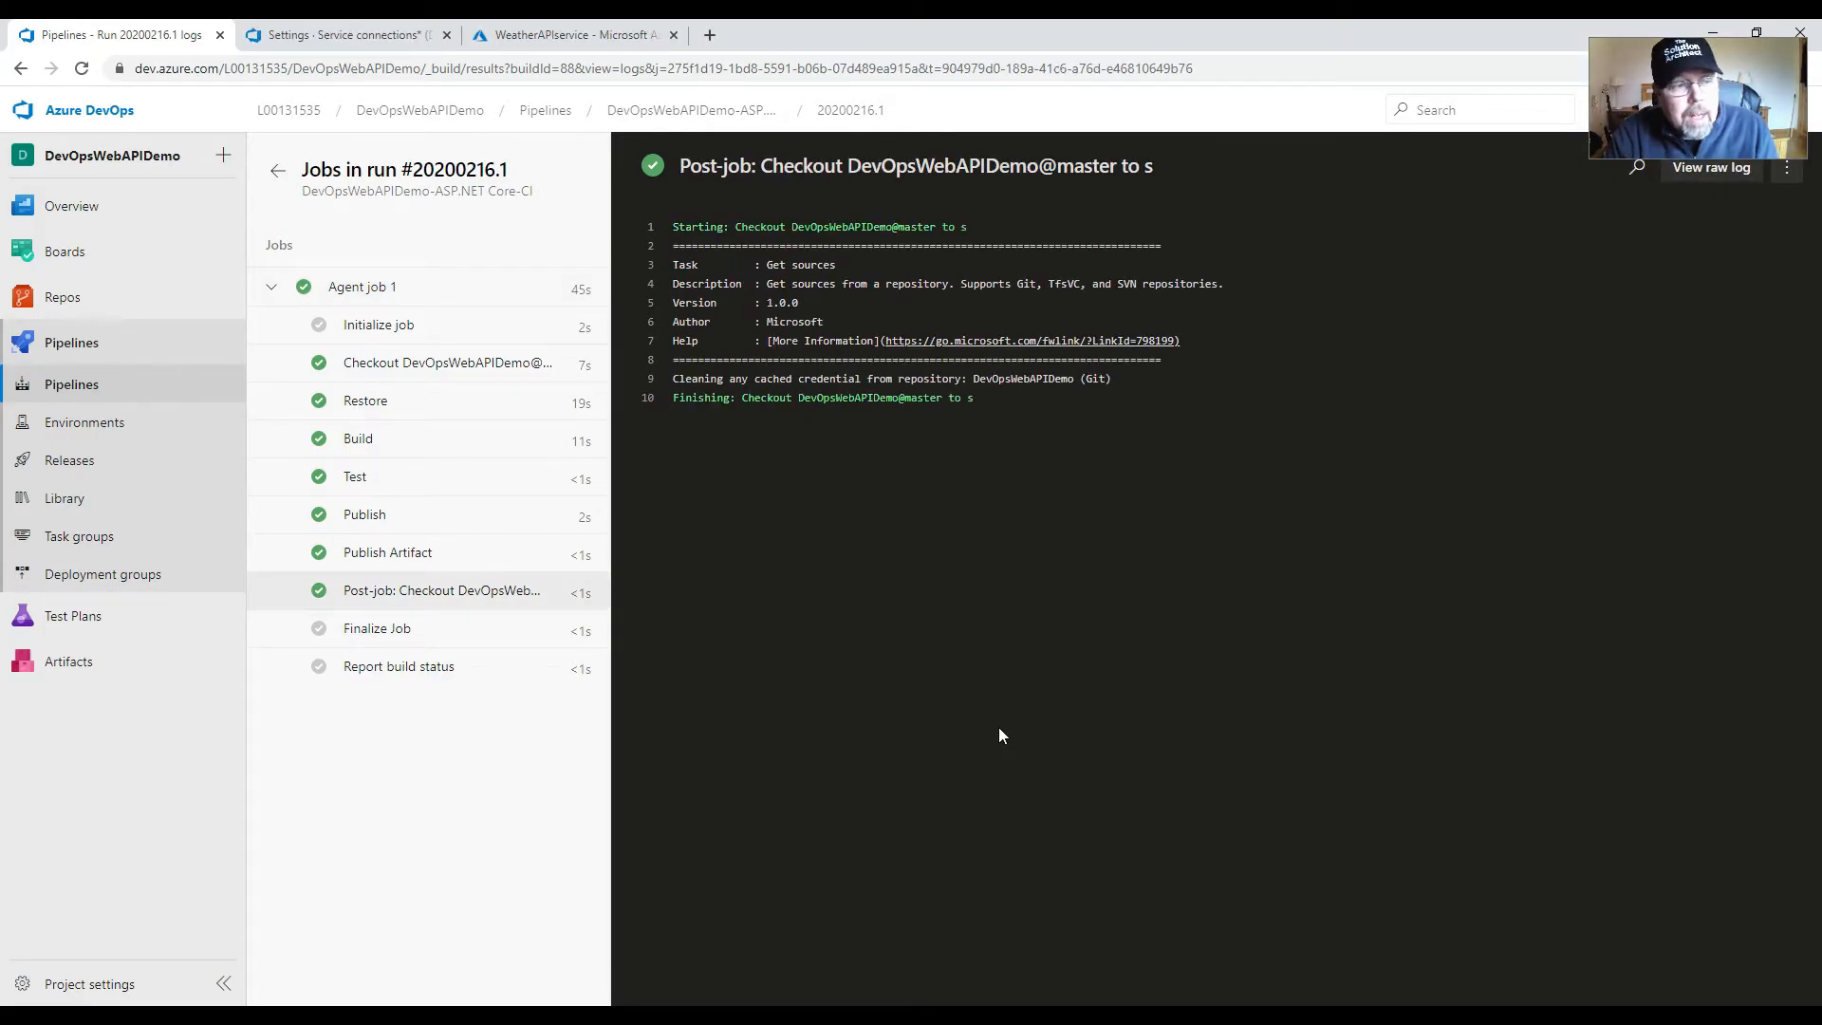
- Create a new release pipeline starting from an empty job and name its stage Staging
{"action": "left_click", "coordinate": [76, 465]}
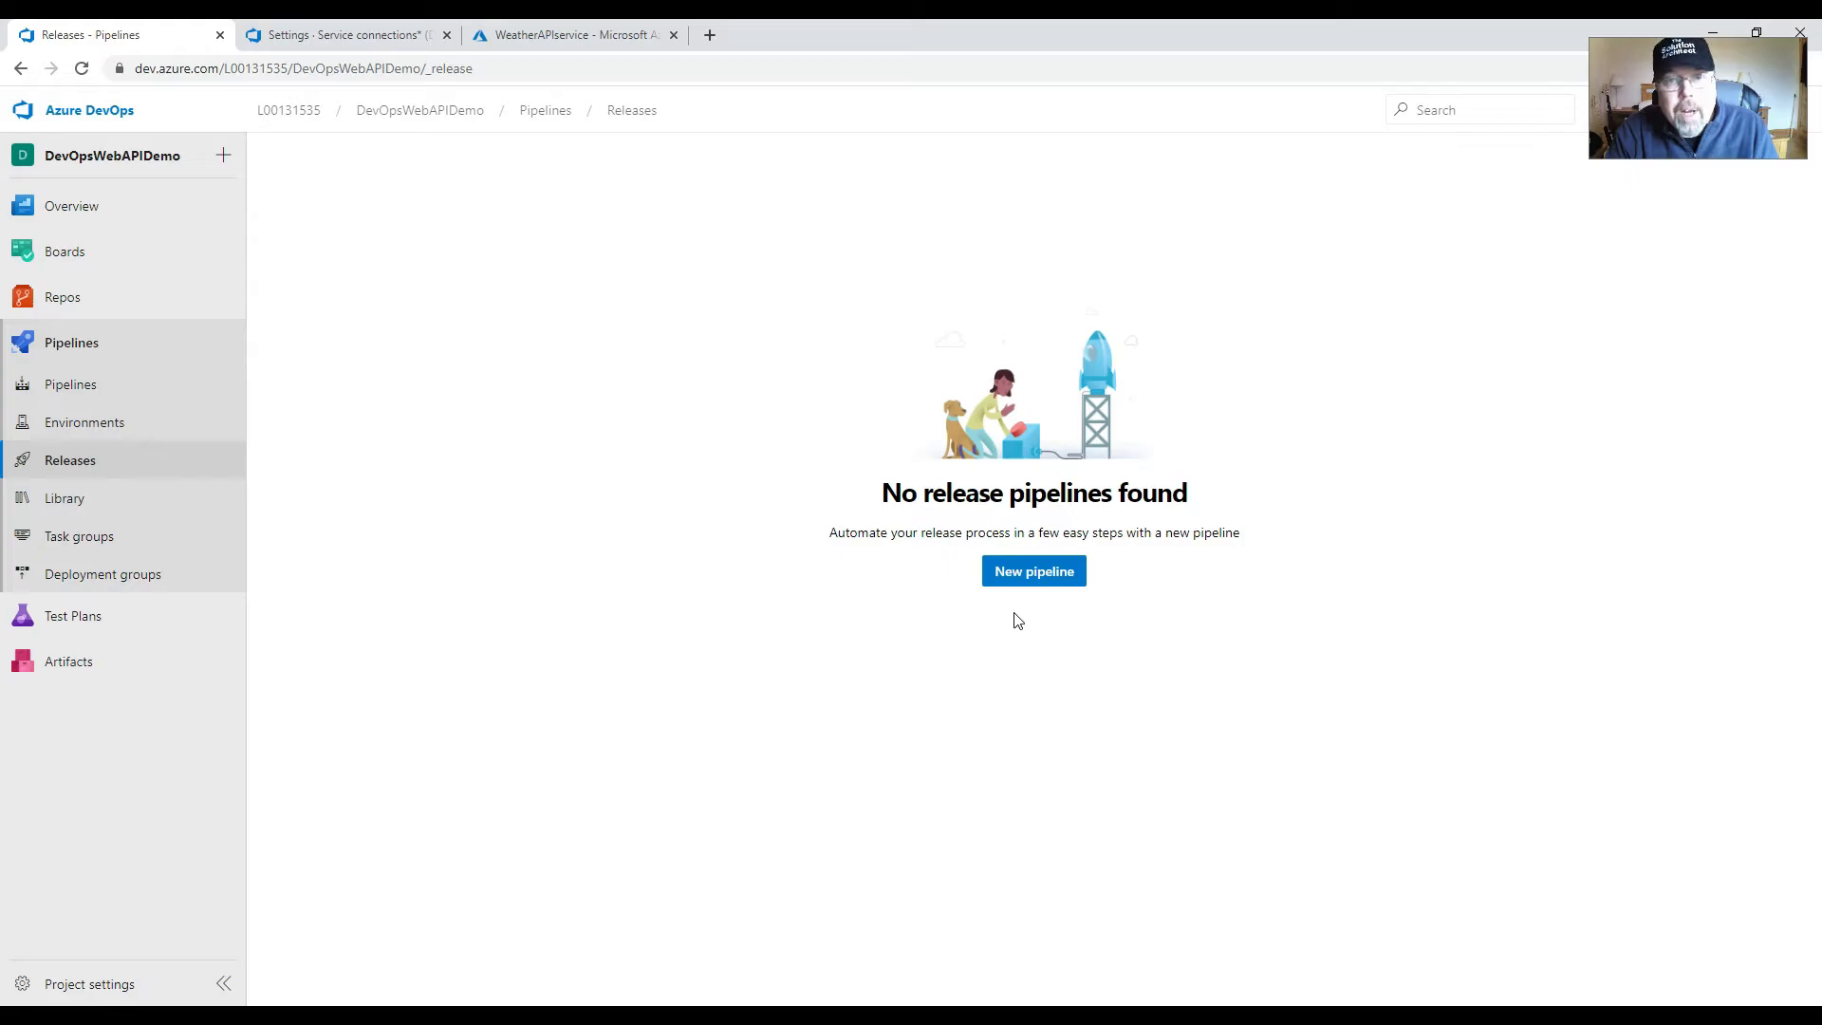
{"action": "left_click", "coordinate": [1050, 583]}
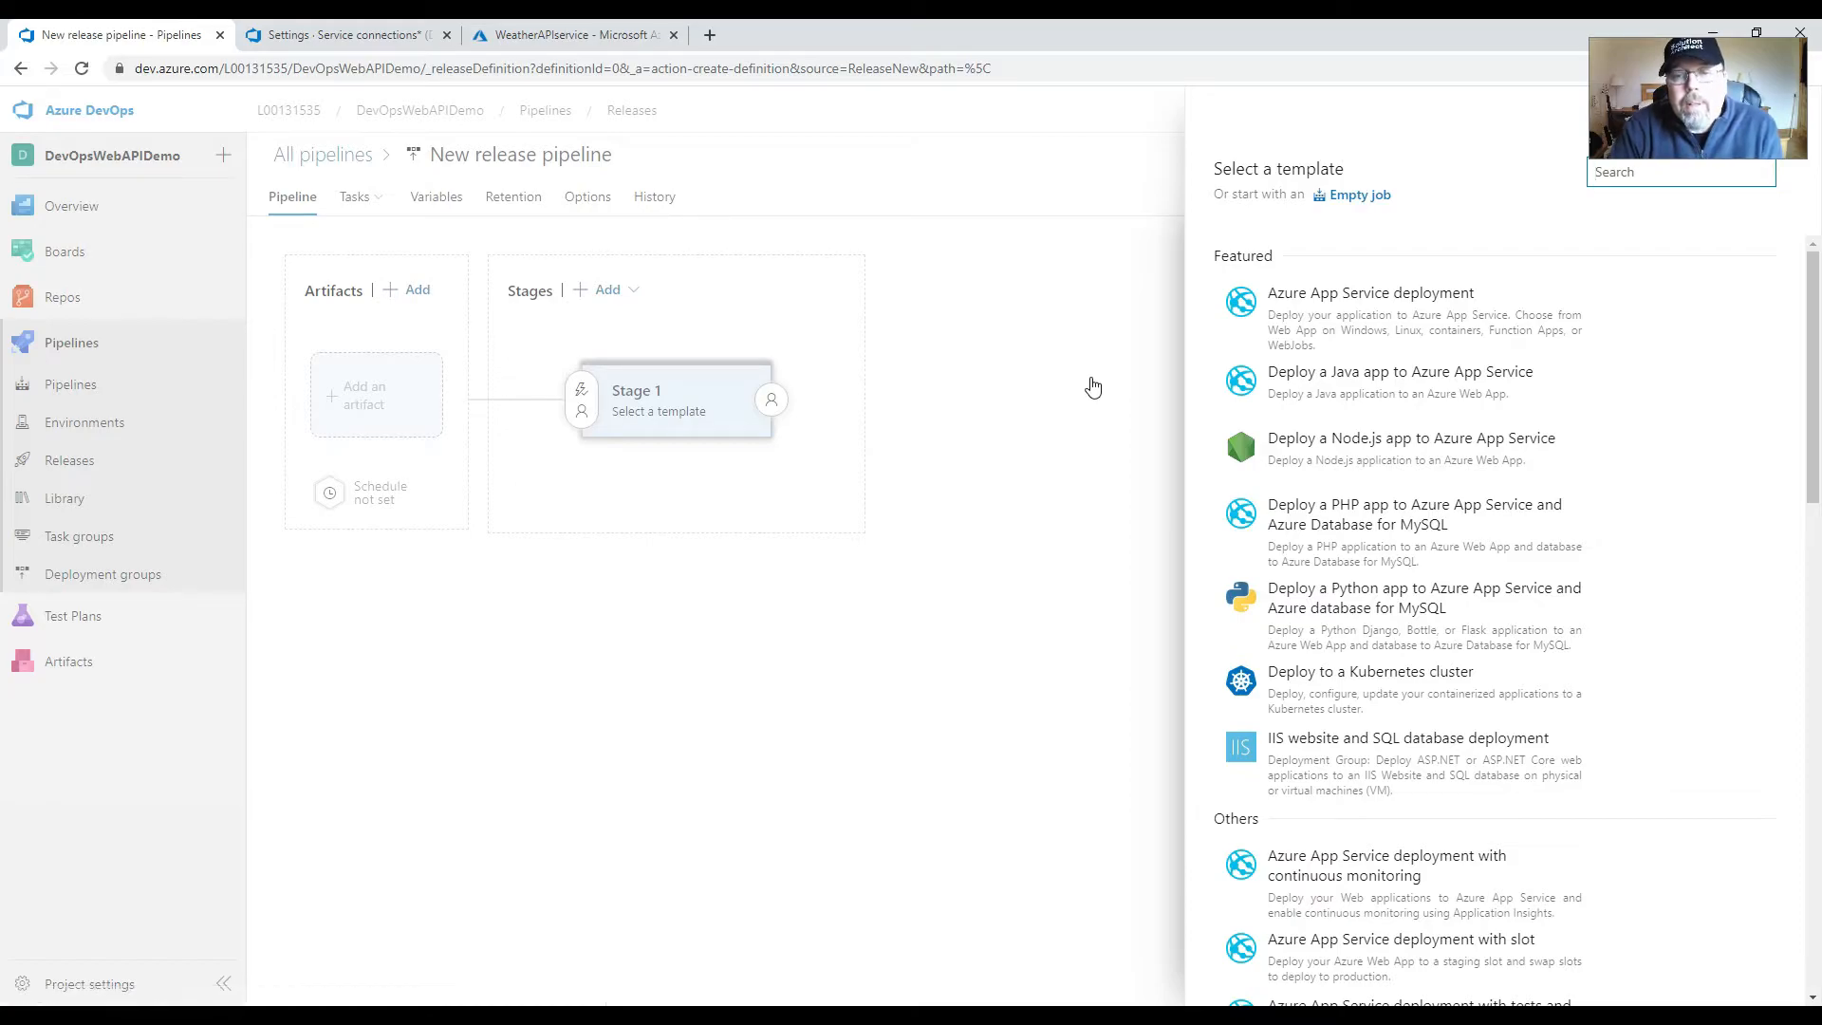
{"action": "left_click", "coordinate": [1360, 196]}
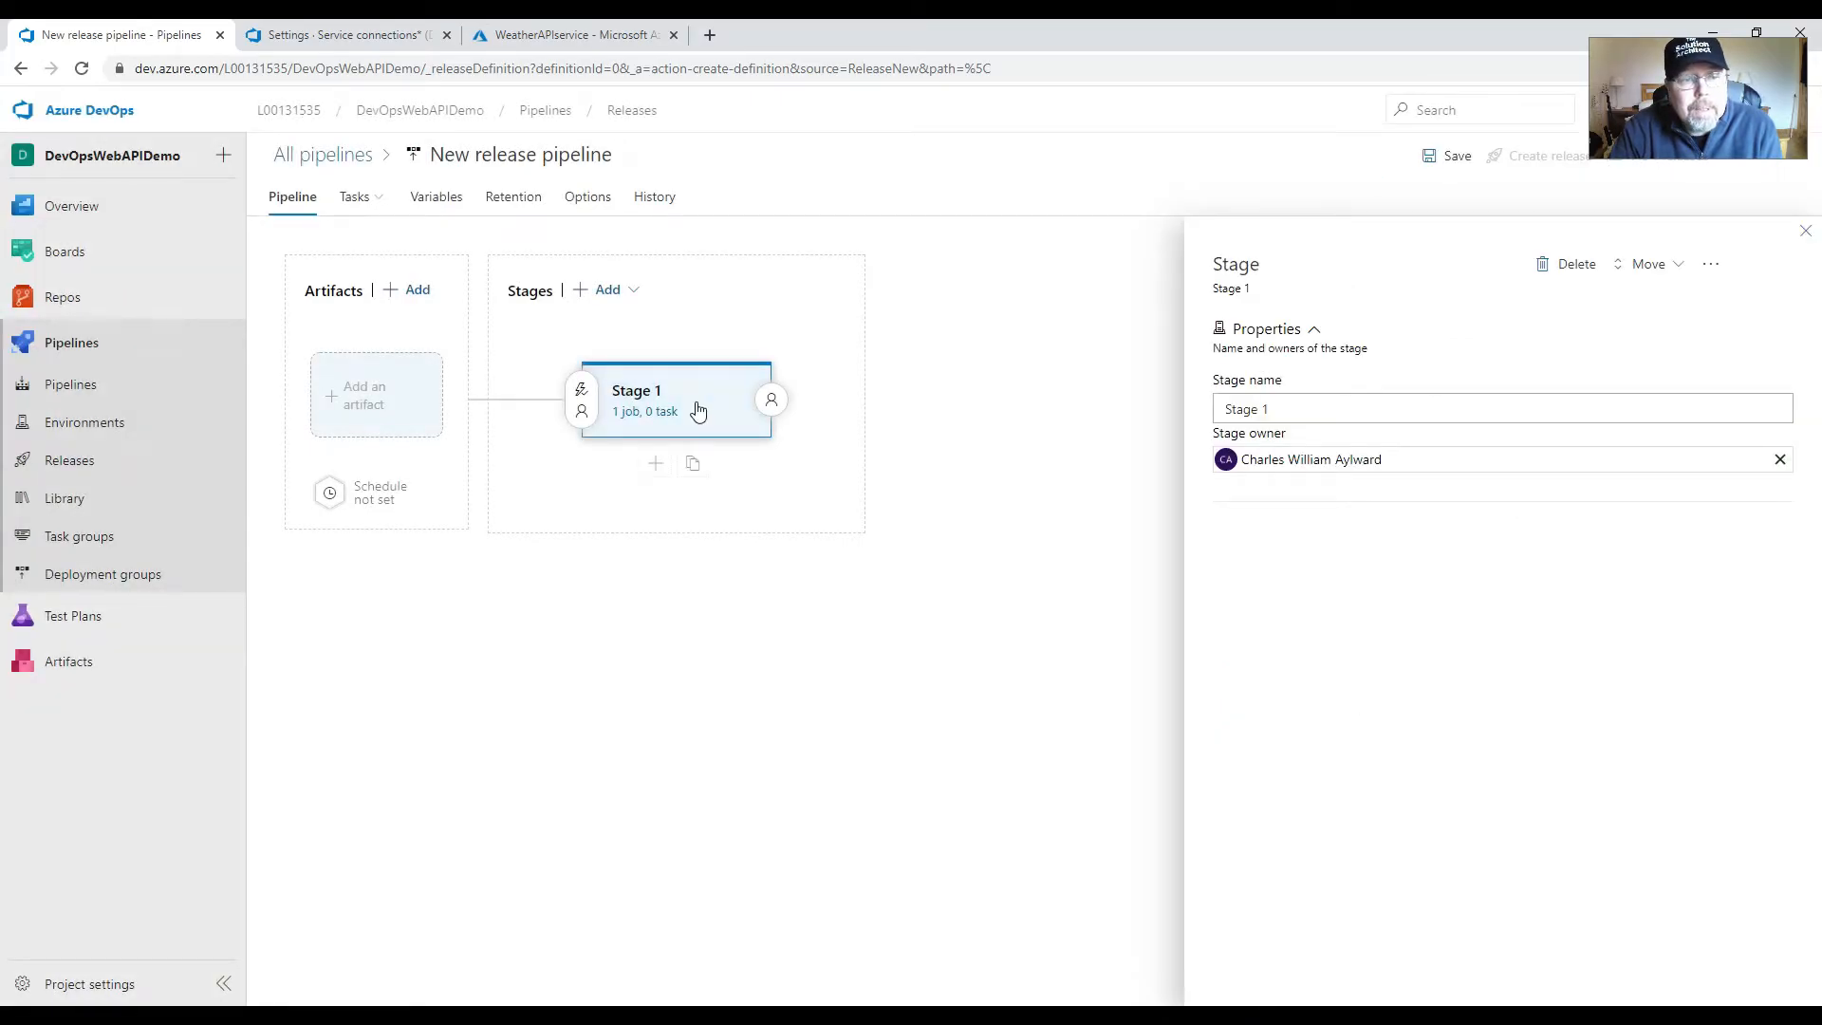
{"action": "left_click", "coordinate": [1372, 403]}
{"action": "key", "text": "ctrl+a"}
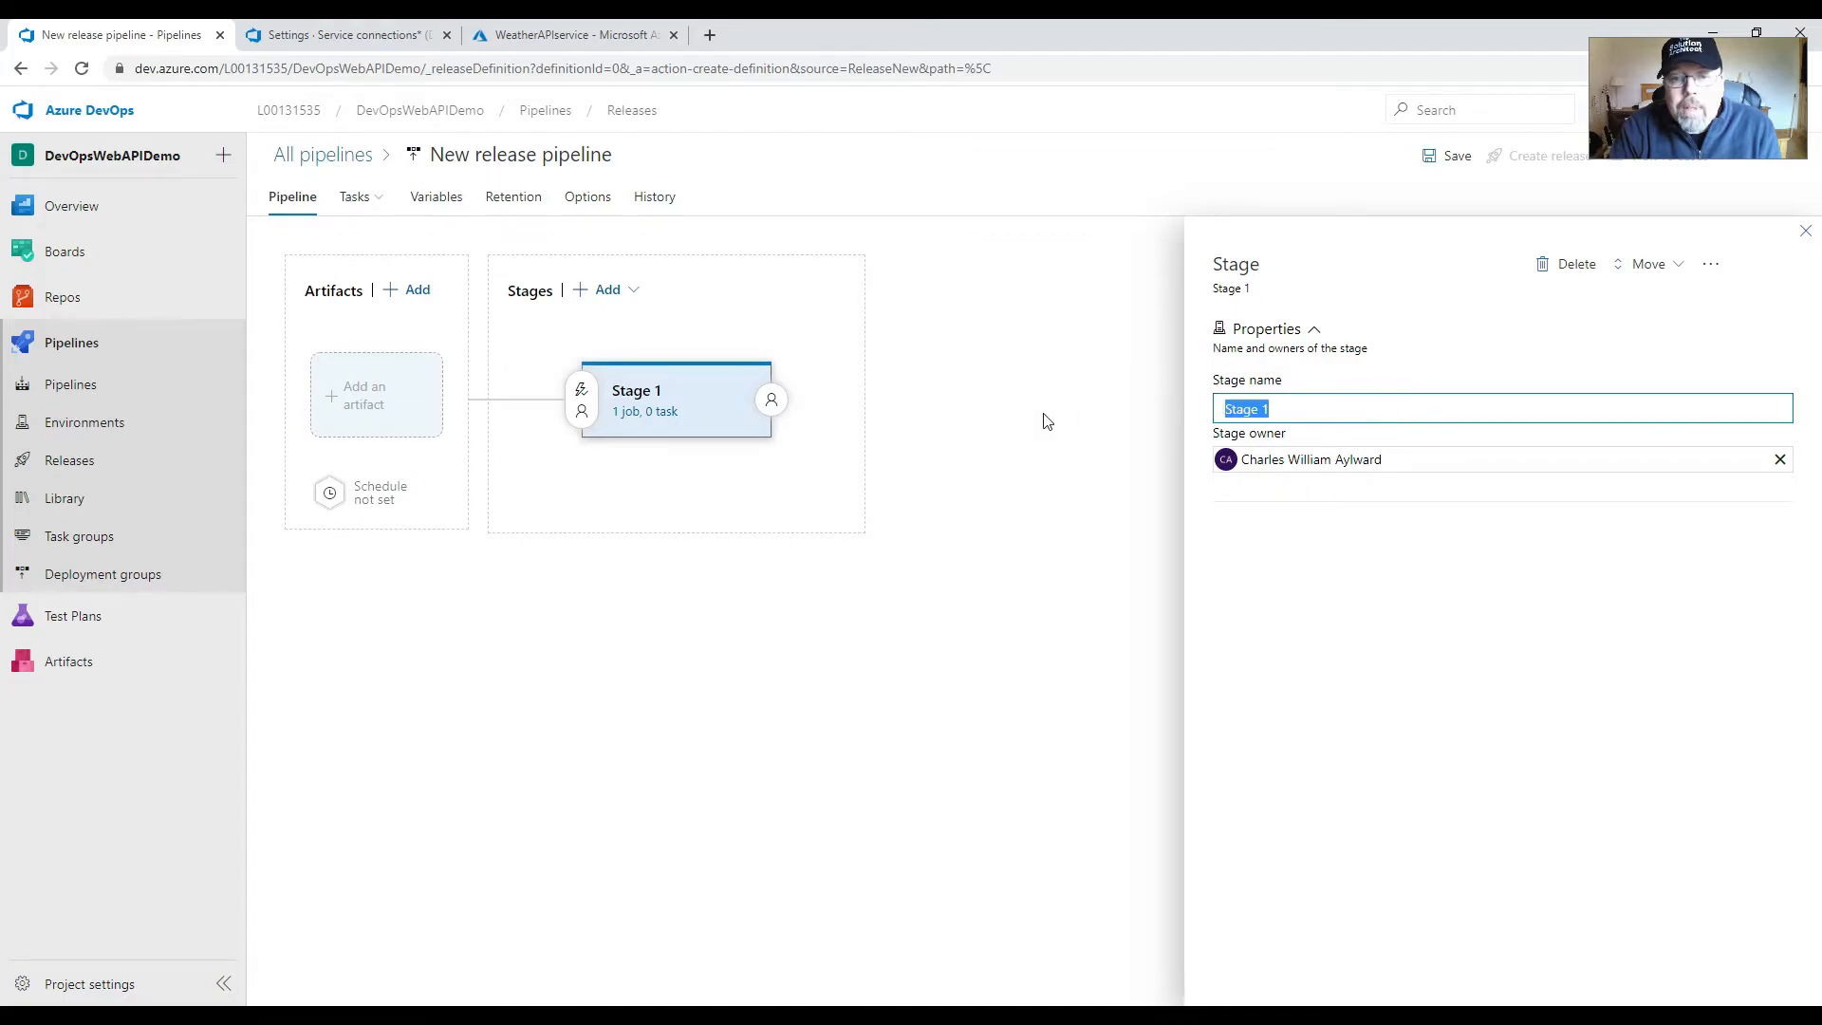
{"action": "type", "text": "Staging"}
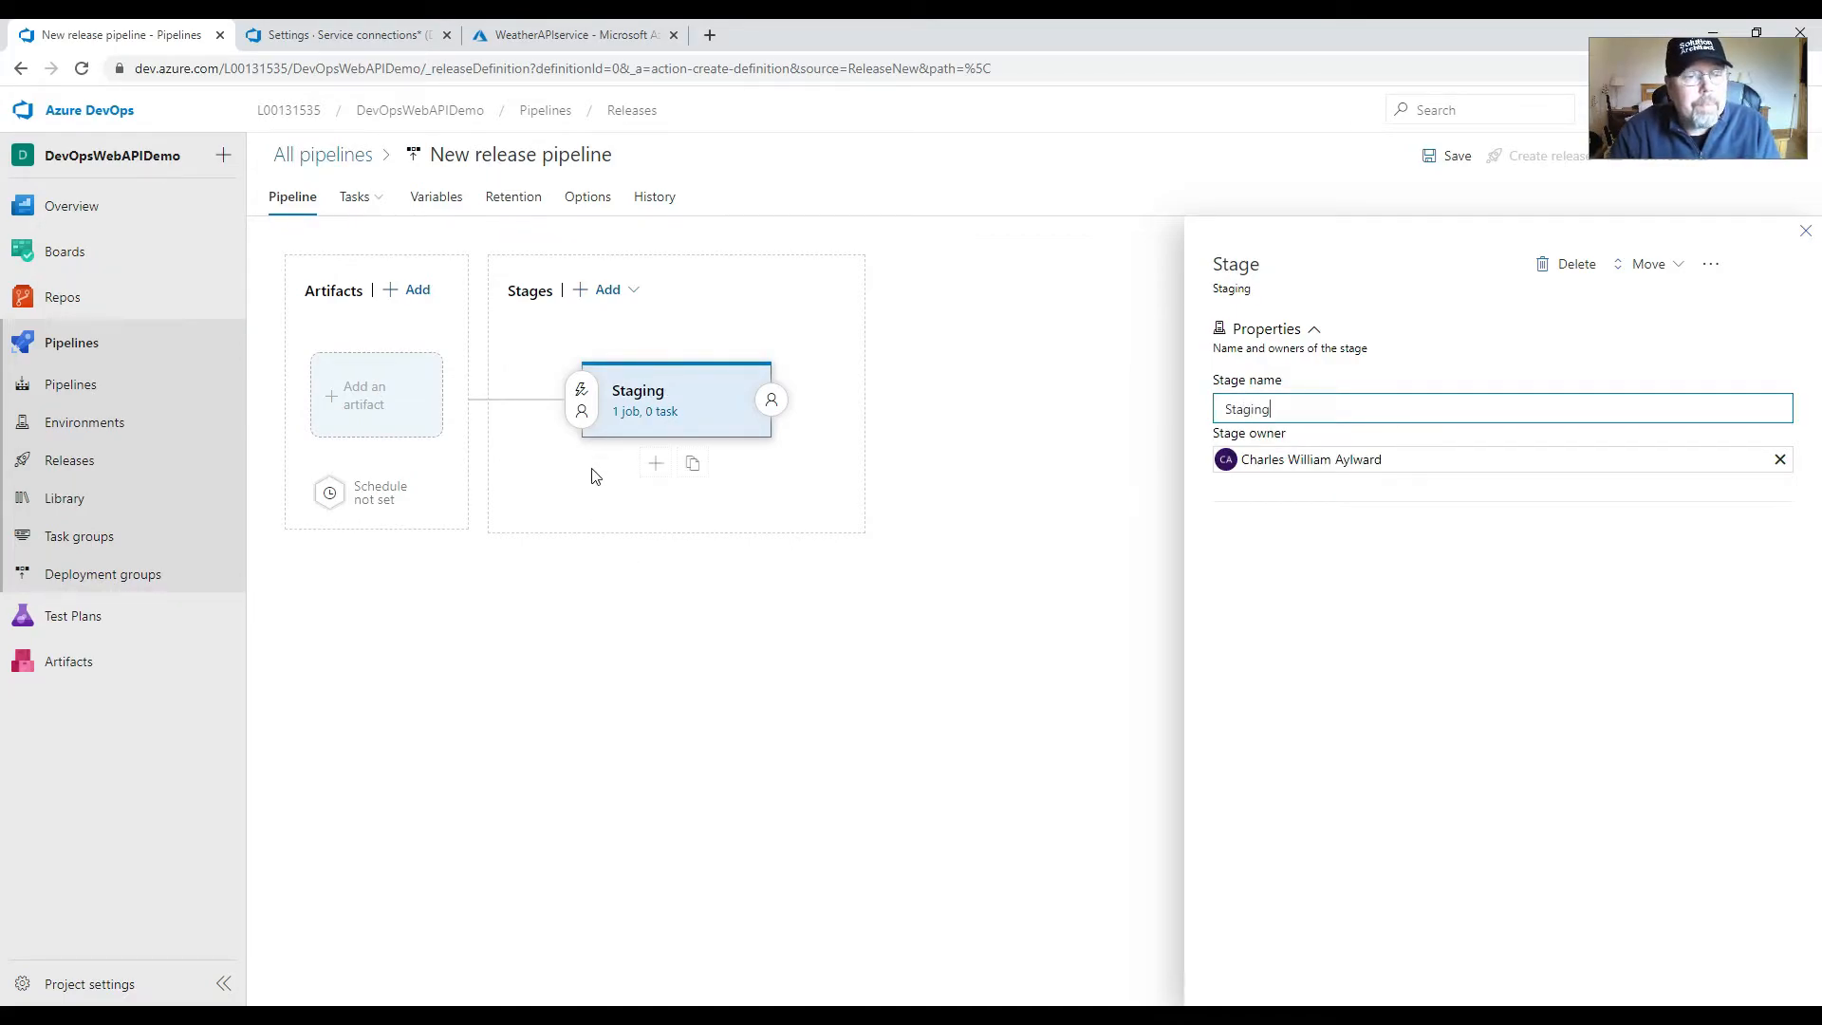
- Add a build artifact to the release pipeline from the DevOpsWebAPIDemo-ASP.NET Core-CI build pipeline
{"action": "left_click", "coordinate": [368, 406]}
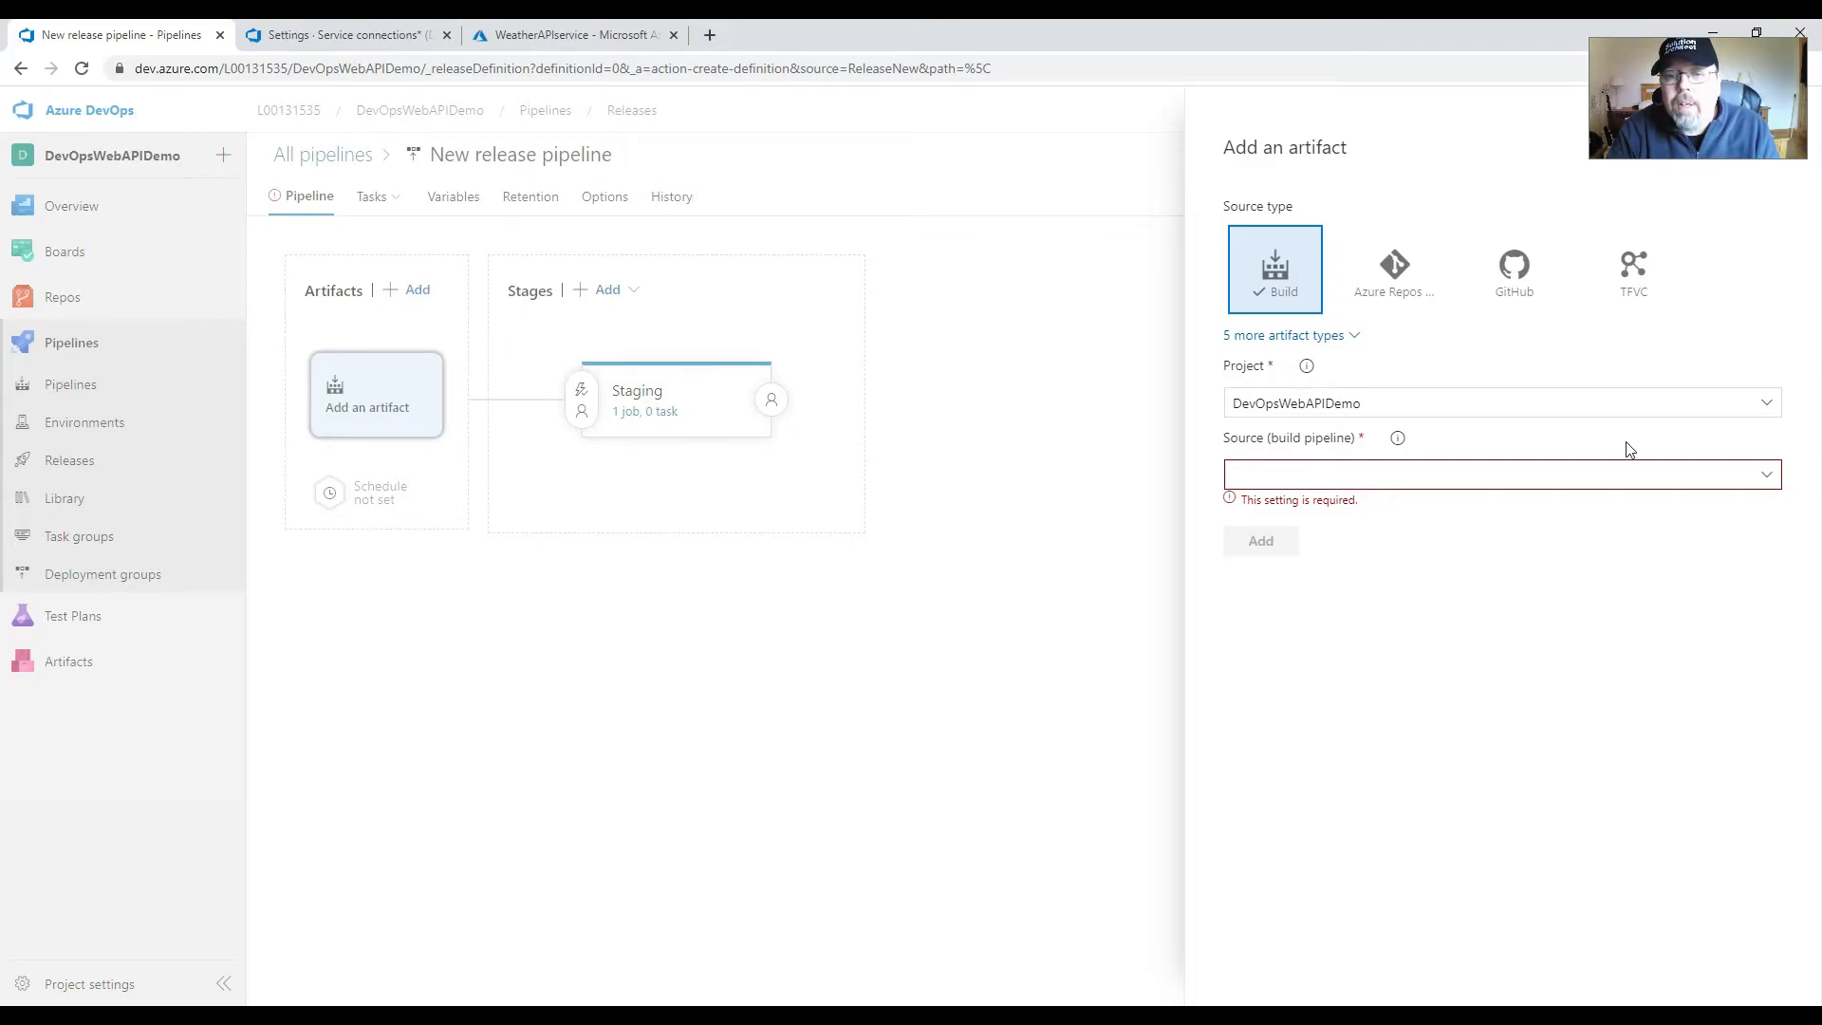
{"action": "left_click", "coordinate": [1766, 470]}
{"action": "left_click", "coordinate": [1313, 505]}
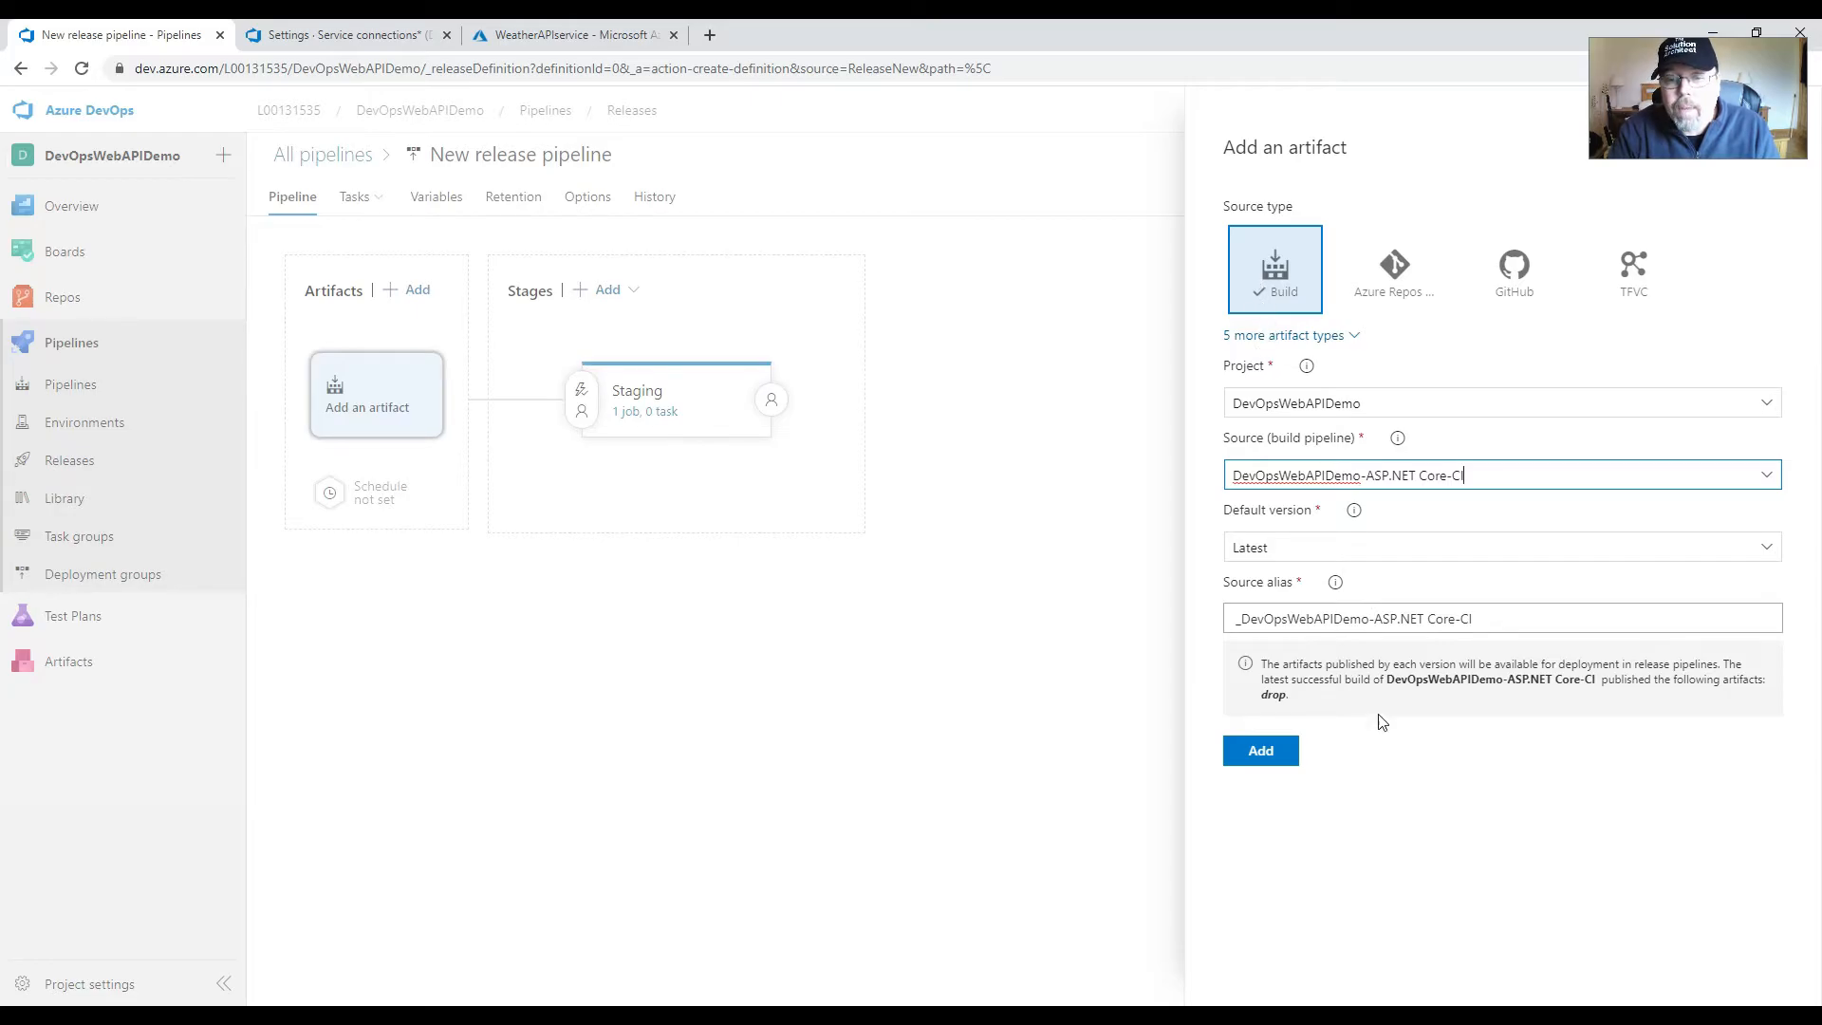
{"action": "left_click", "coordinate": [1261, 752]}
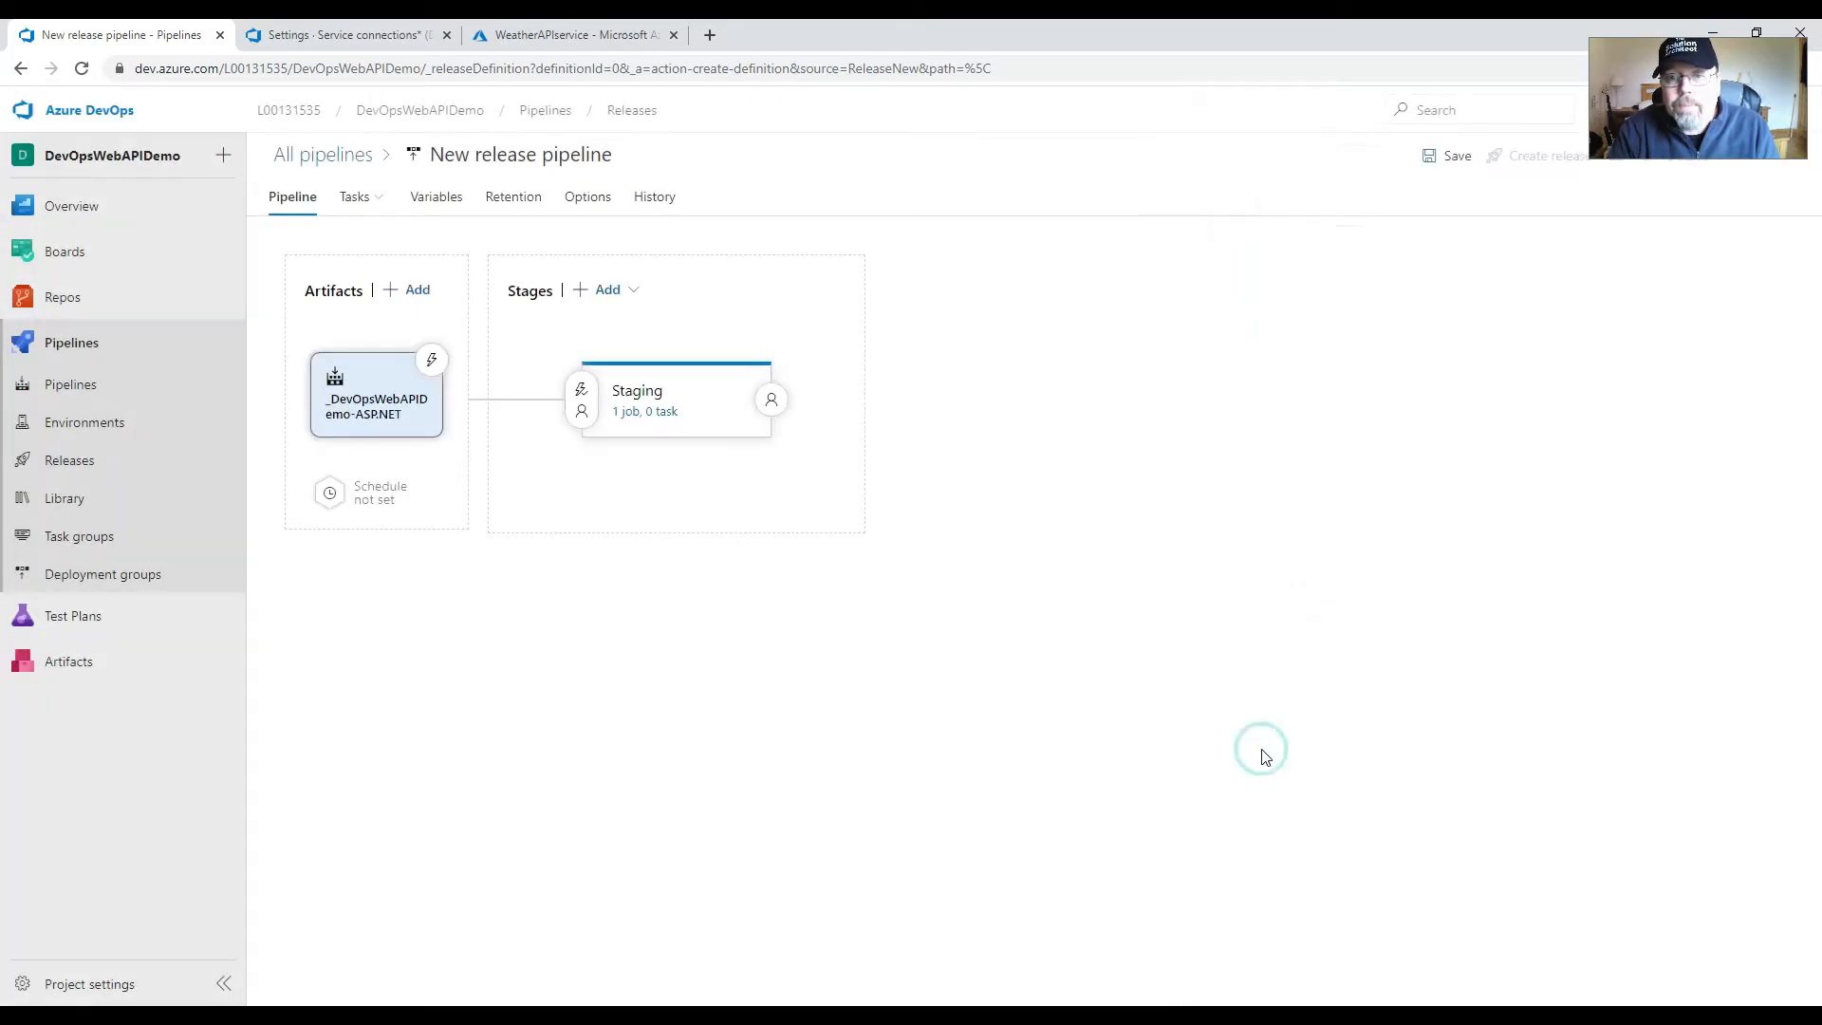
- Enable the artifact's continuous deployment trigger and check the pre-deployment conditions of the Staging stage
{"action": "left_click", "coordinate": [432, 363]}
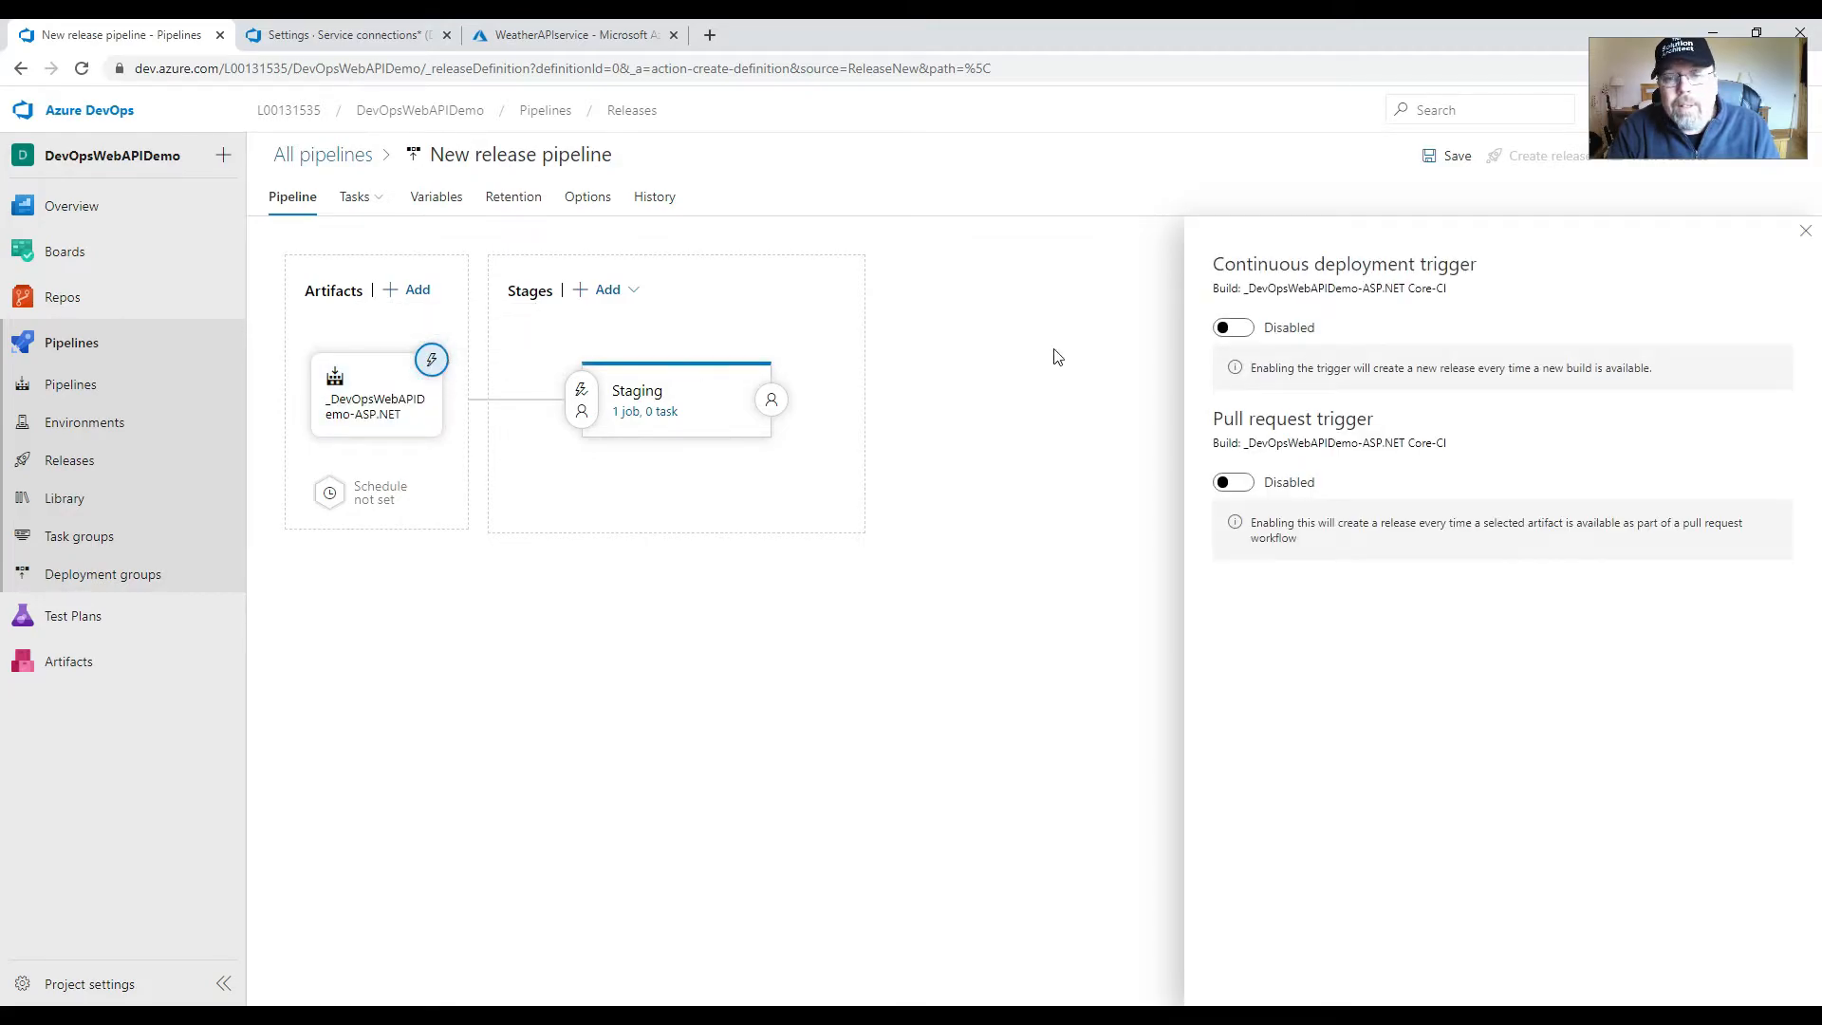
{"action": "left_click", "coordinate": [1243, 332]}
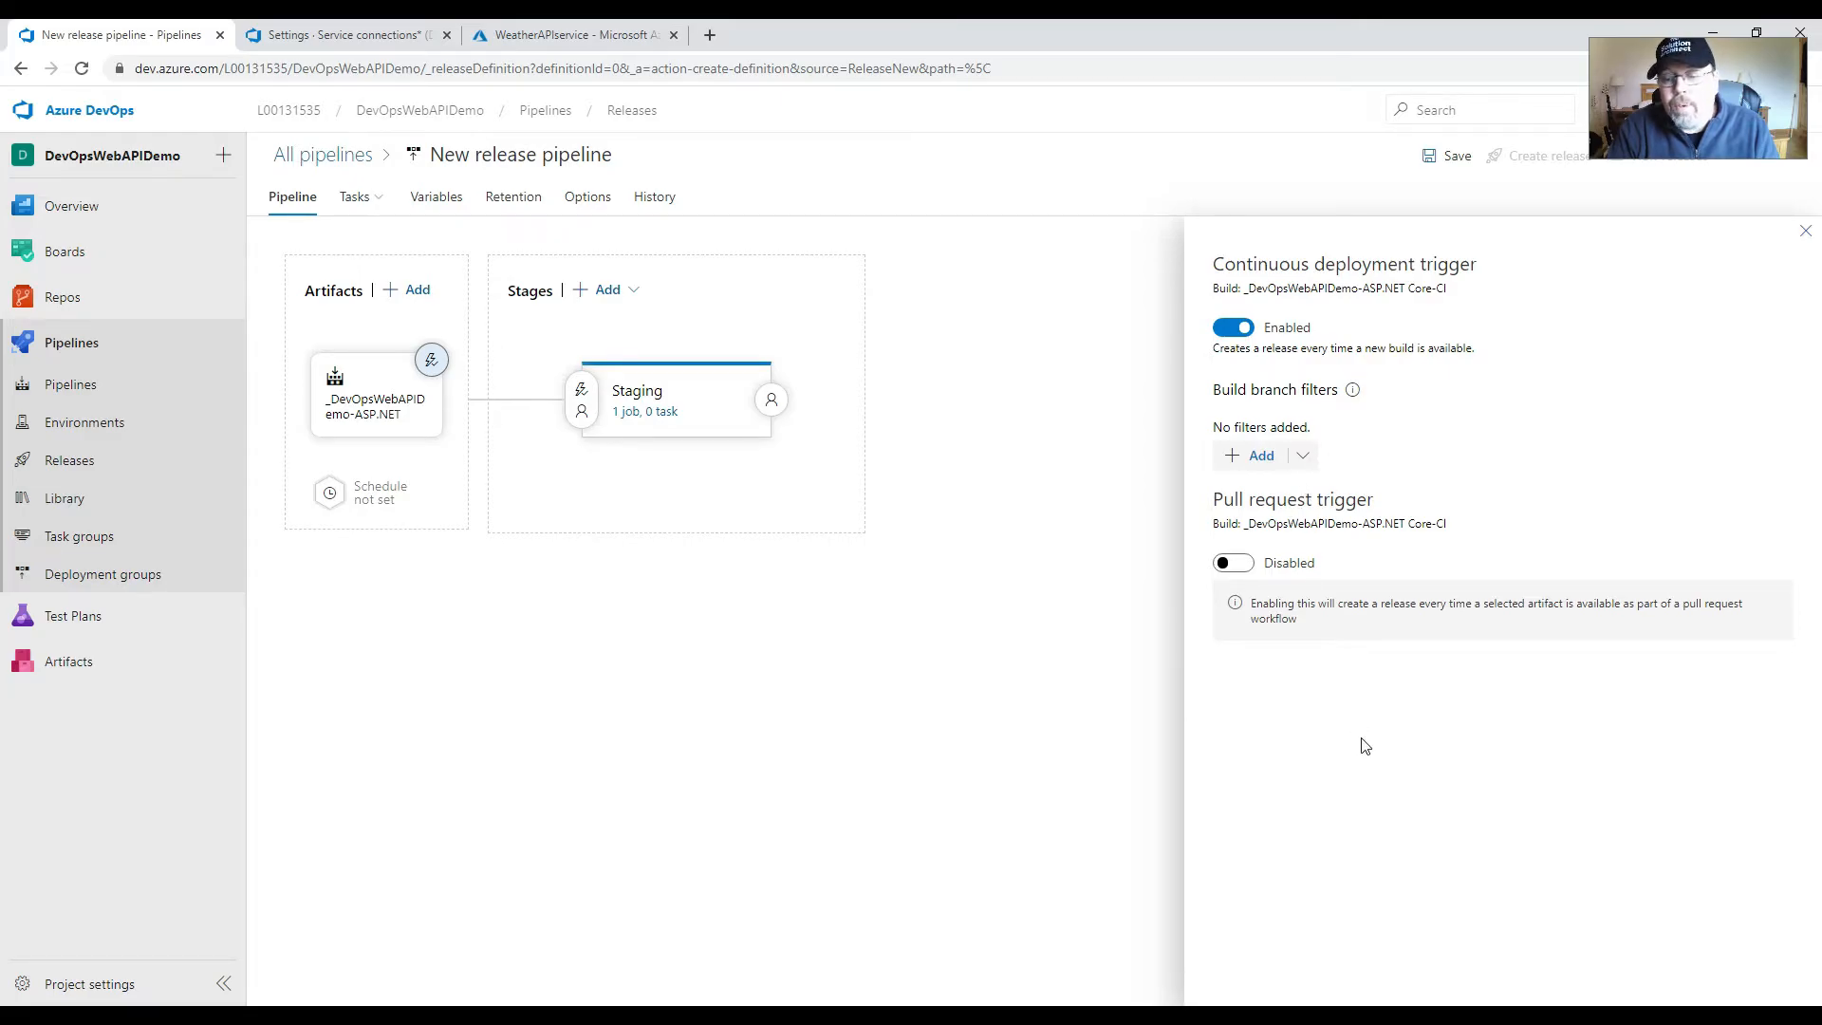
{"action": "left_click", "coordinate": [581, 393]}
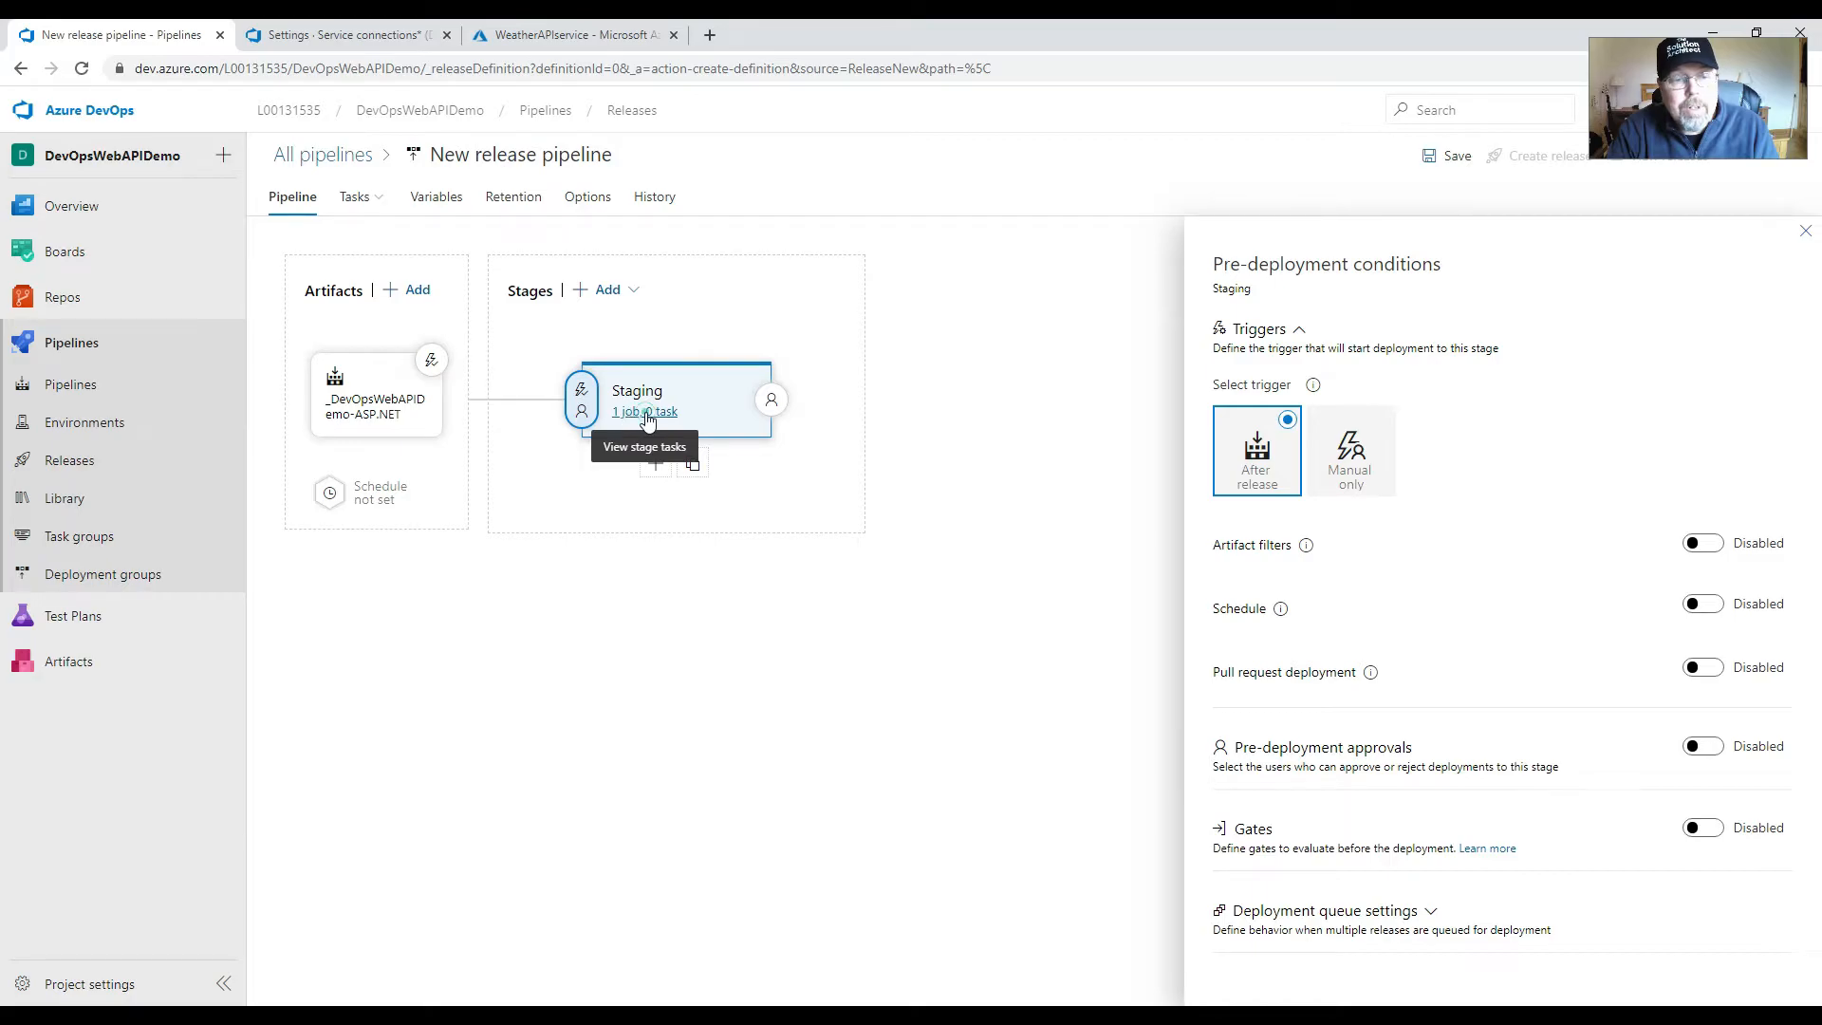
- Set the agent specification of the Staging stage's agent job to windows-2019 and review its remaining settings
{"action": "left_click", "coordinate": [648, 419]}
{"action": "left_click", "coordinate": [608, 308]}
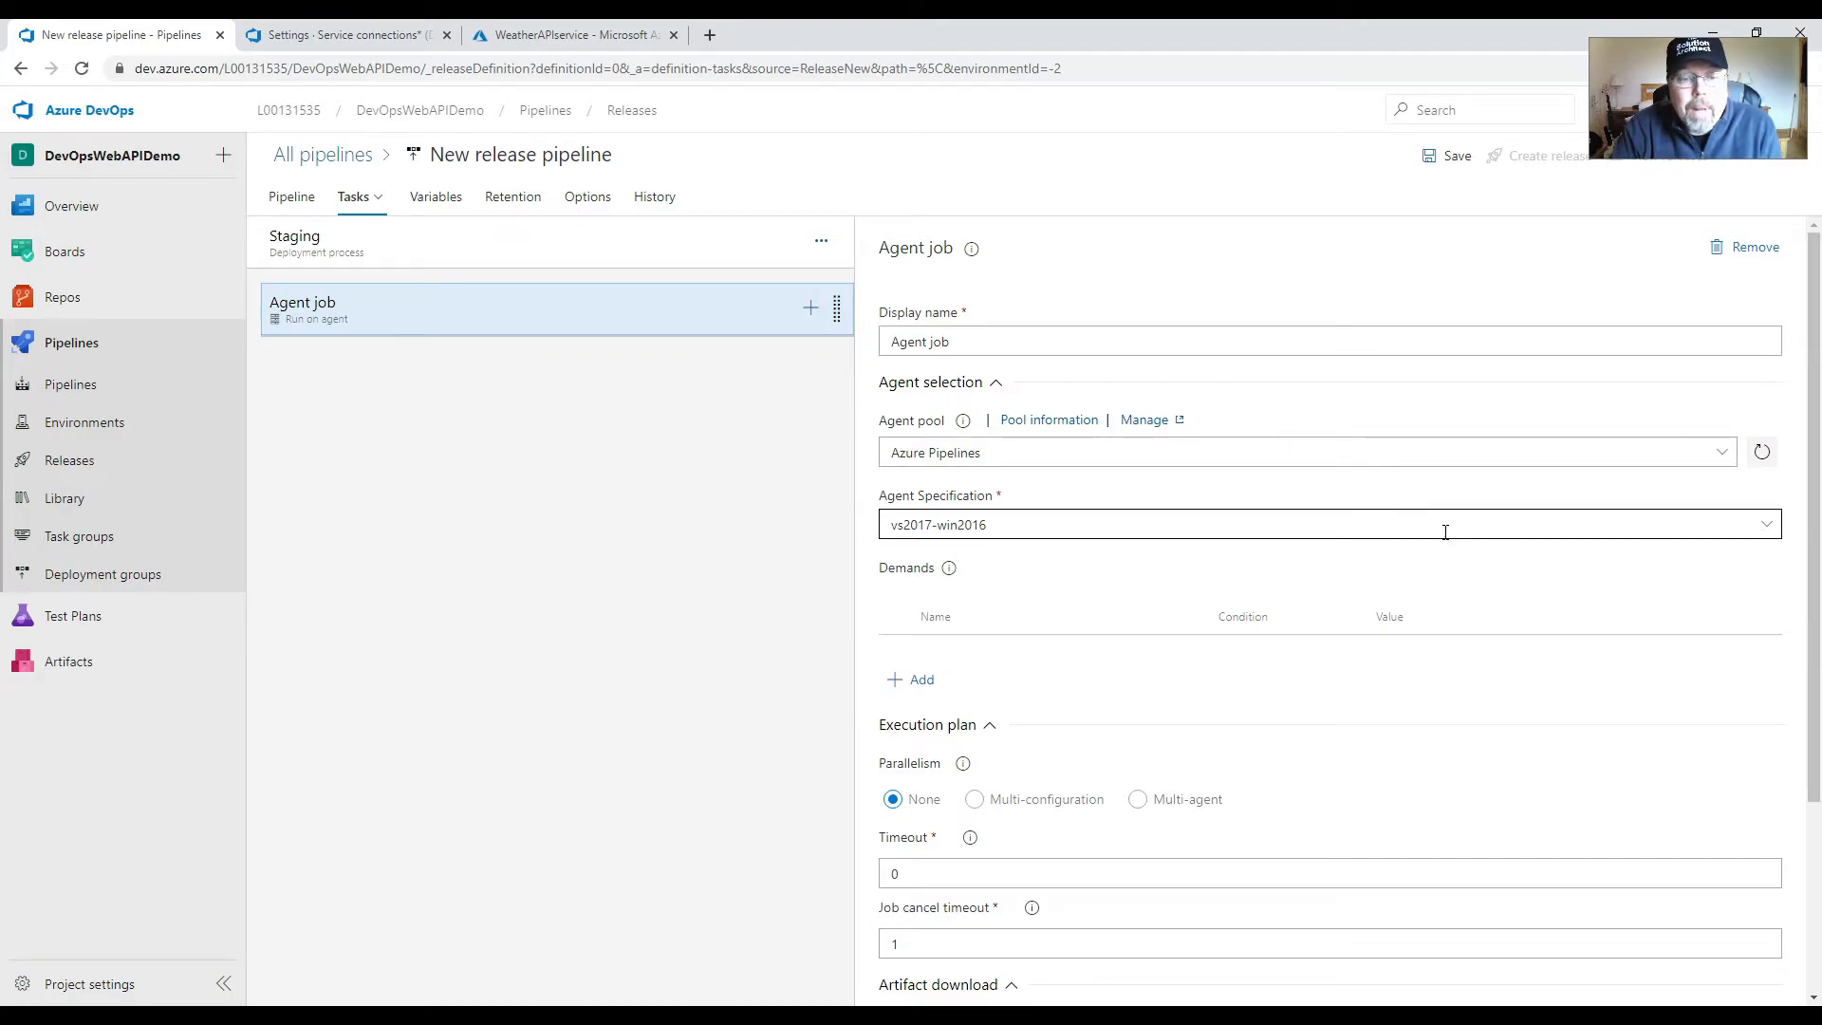
{"action": "left_click", "coordinate": [1768, 524]}
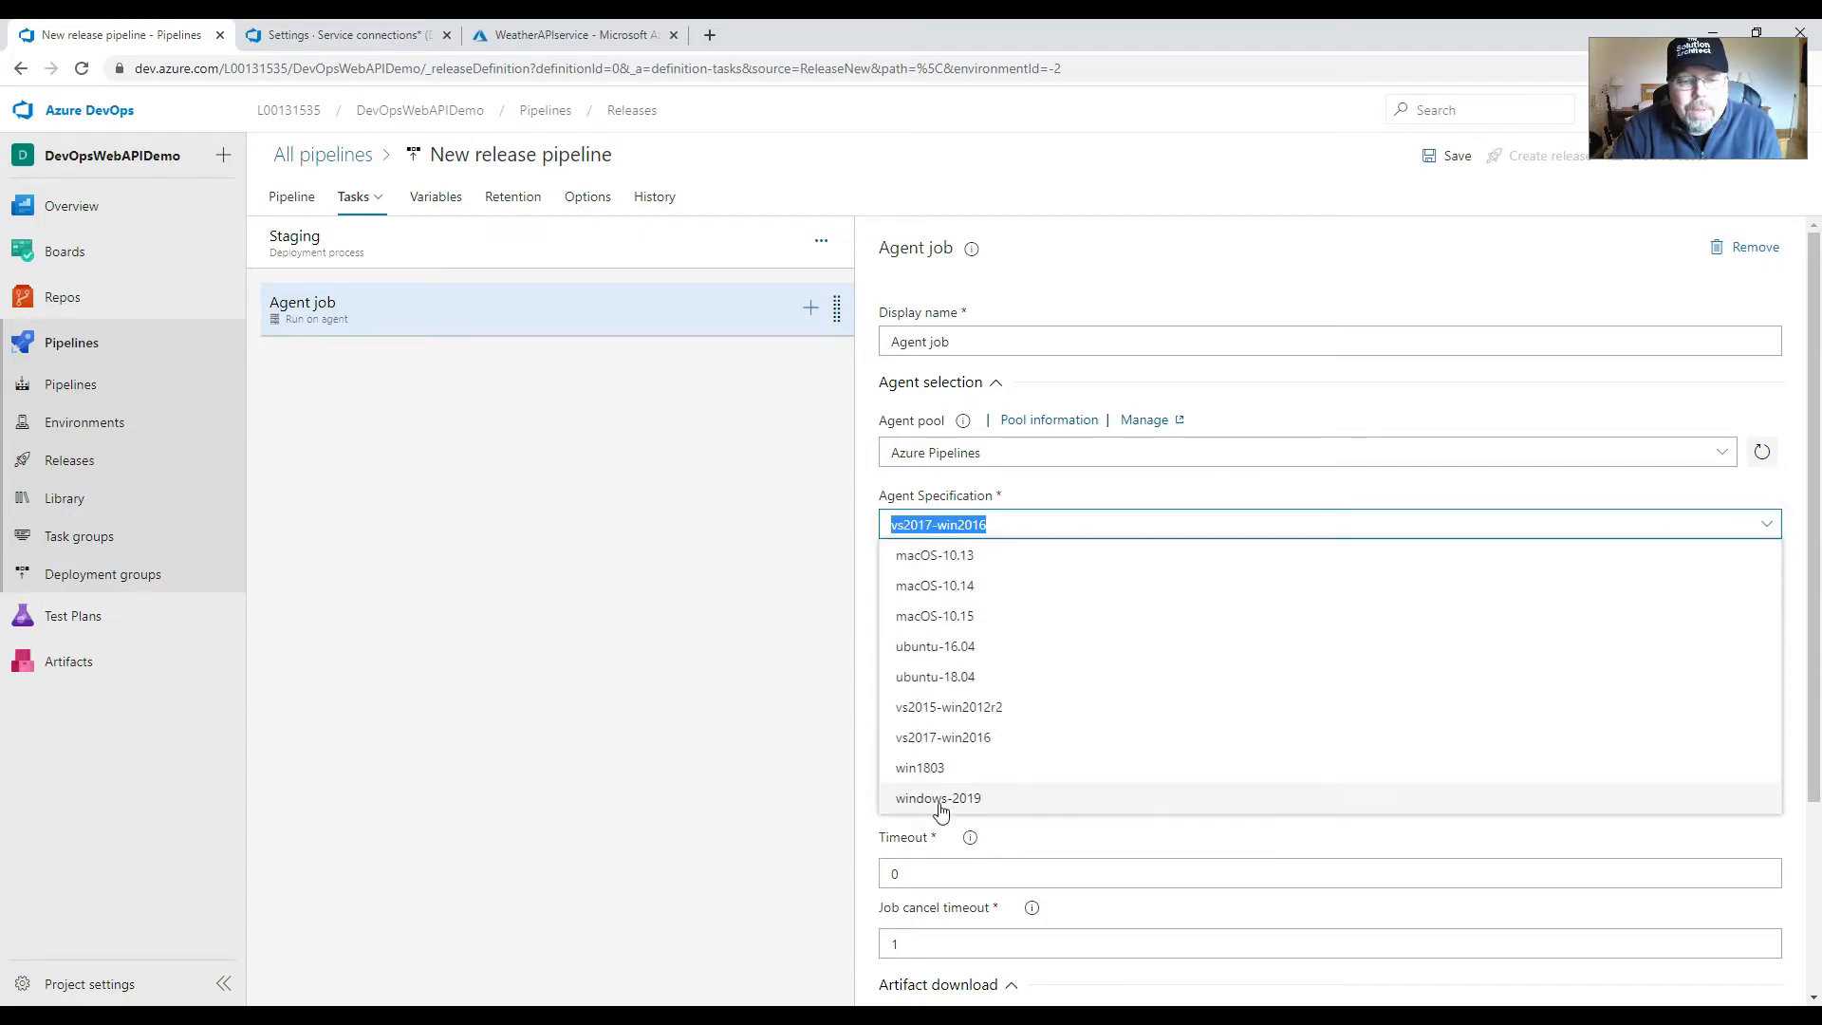
{"action": "left_click", "coordinate": [990, 804]}
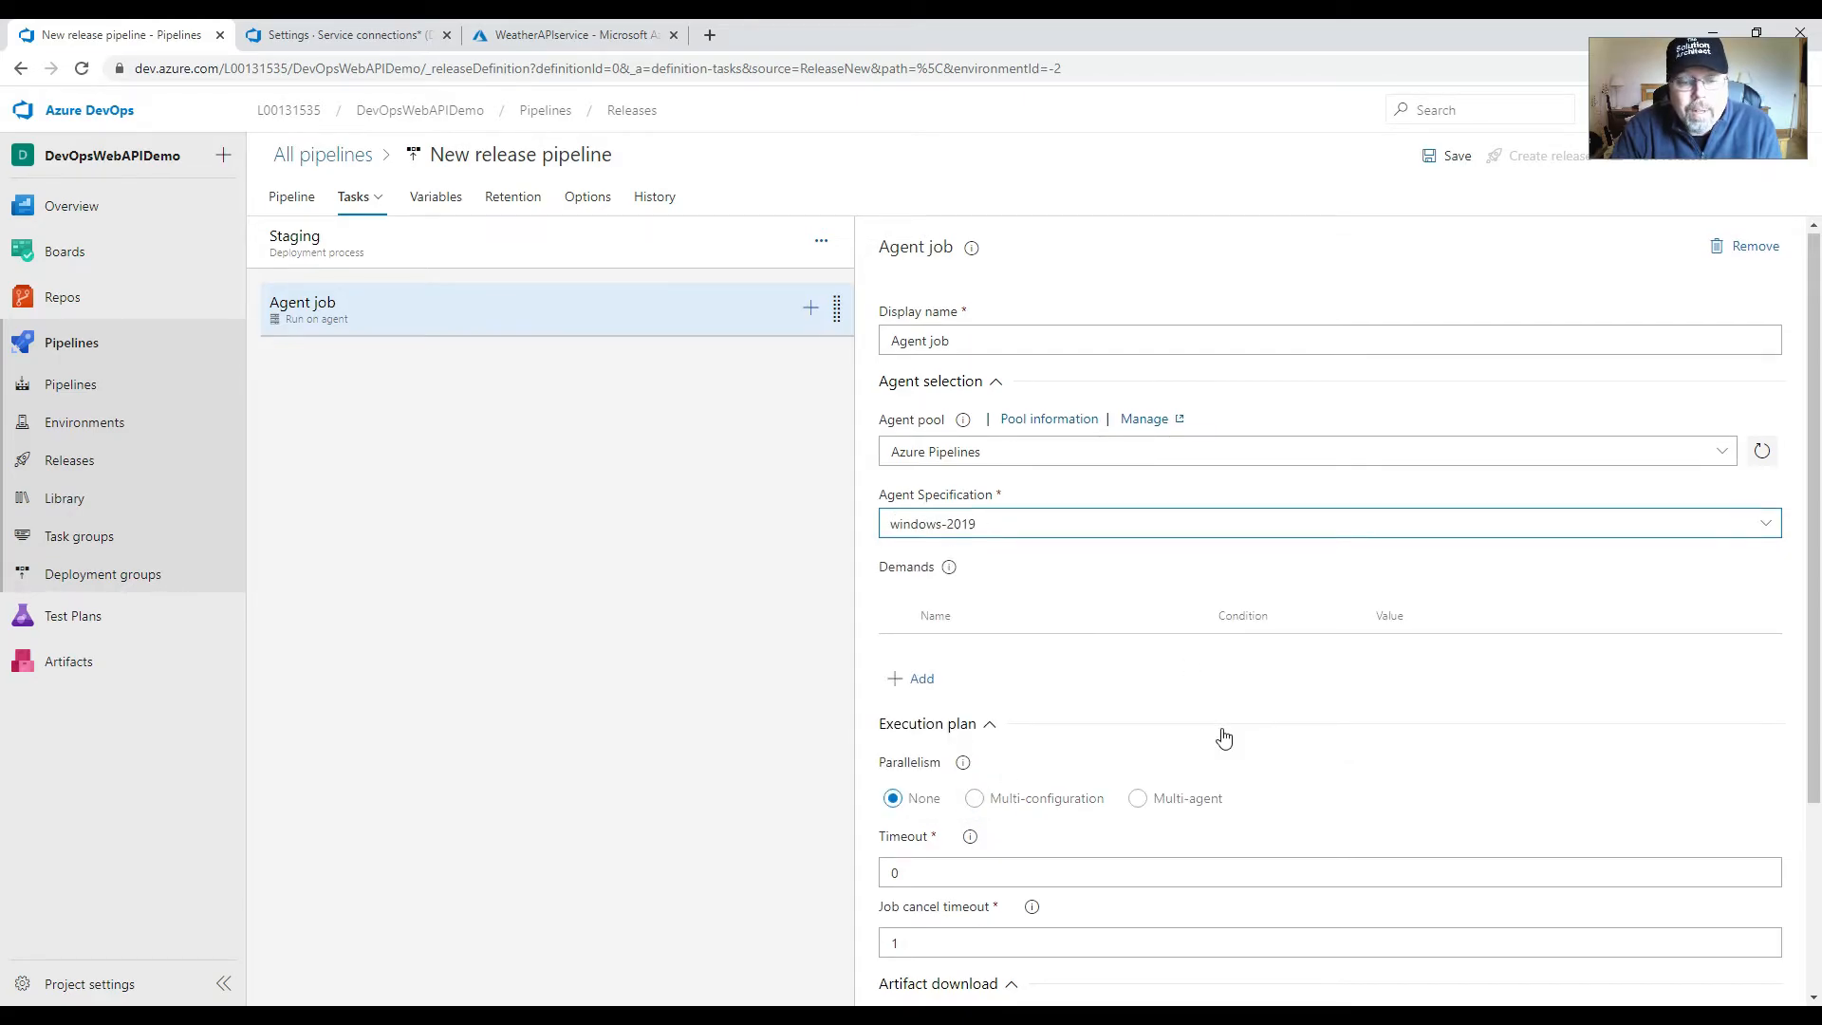
{"action": "scroll", "coordinate": [1220, 737], "scroll_direction": "down", "scroll_amount": 3}
{"action": "scroll", "coordinate": [1222, 740], "scroll_direction": "up", "scroll_amount": 1}
{"action": "scroll", "coordinate": [1221, 739], "scroll_direction": "up", "scroll_amount": 2}
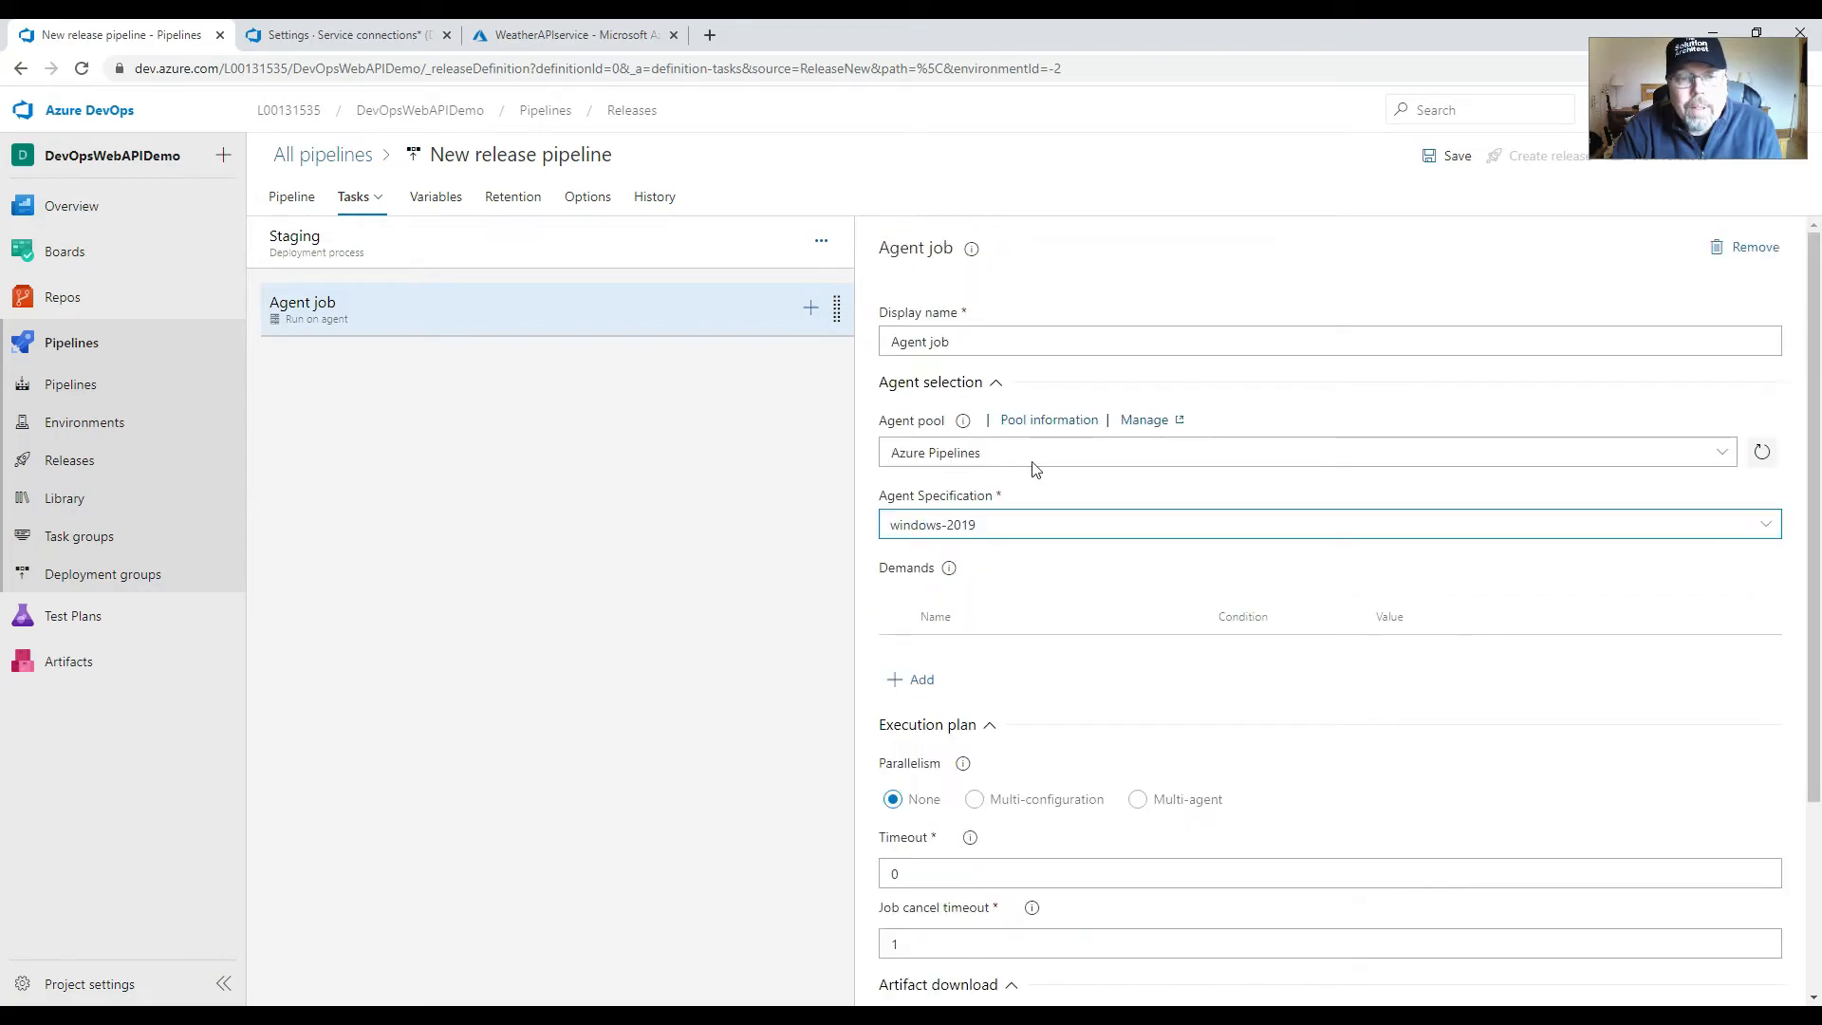
- Add an Azure App Service deploy task to the Staging stage's agent job
{"action": "left_click", "coordinate": [812, 312]}
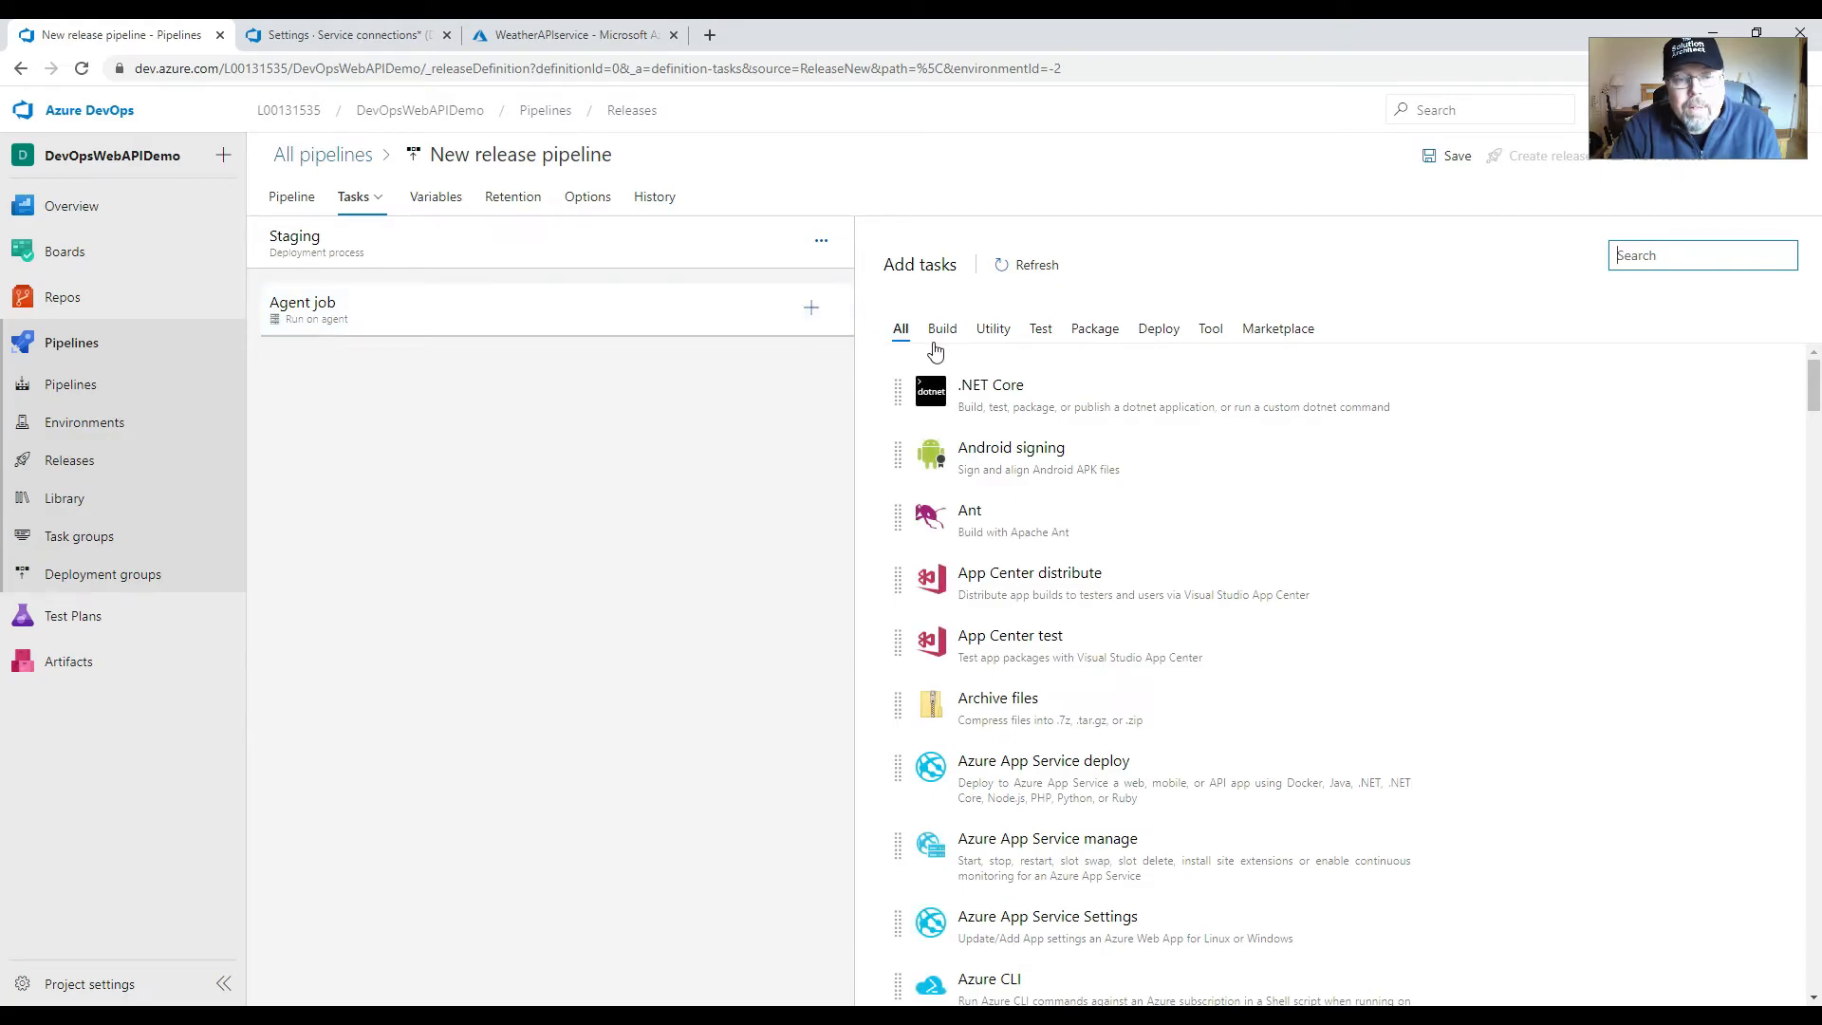
{"action": "scroll", "coordinate": [1149, 543], "scroll_direction": "down", "scroll_amount": 5}
{"action": "scroll", "coordinate": [1158, 555], "scroll_direction": "down", "scroll_amount": 9}
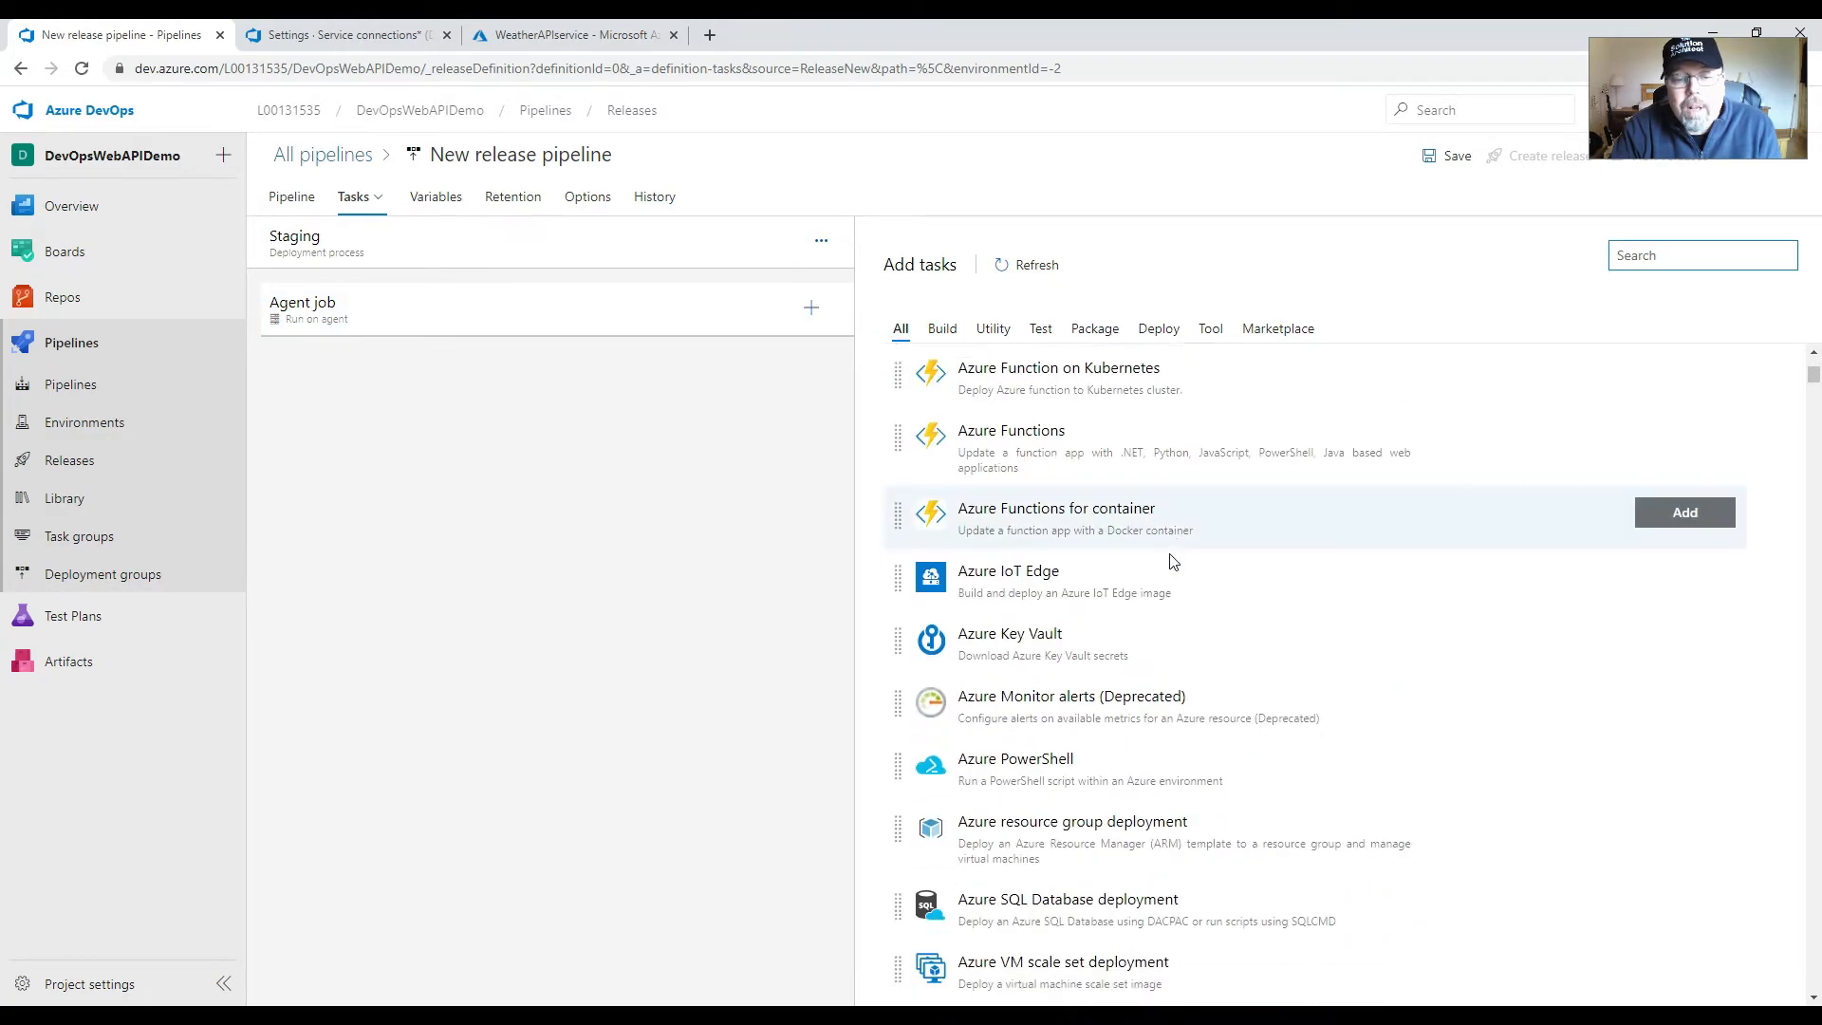
{"action": "scroll", "coordinate": [1172, 568], "scroll_direction": "up", "scroll_amount": 14}
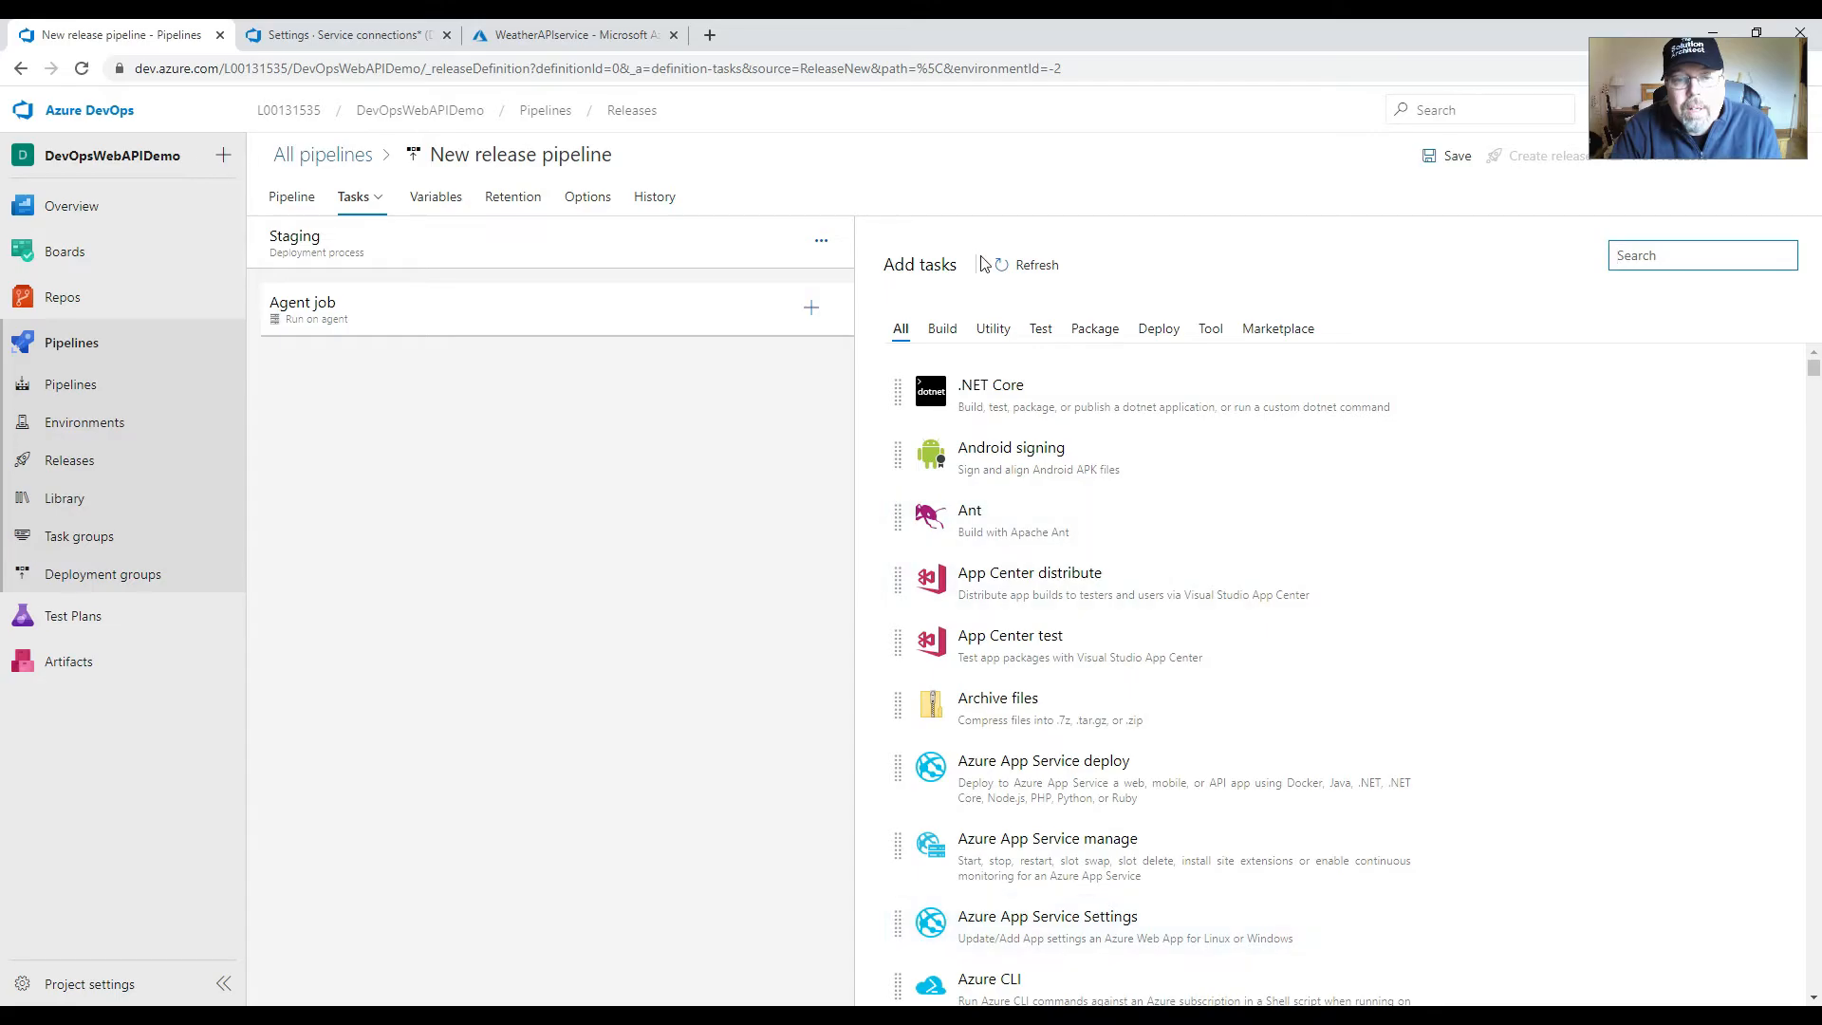
{"action": "left_click", "coordinate": [1159, 329]}
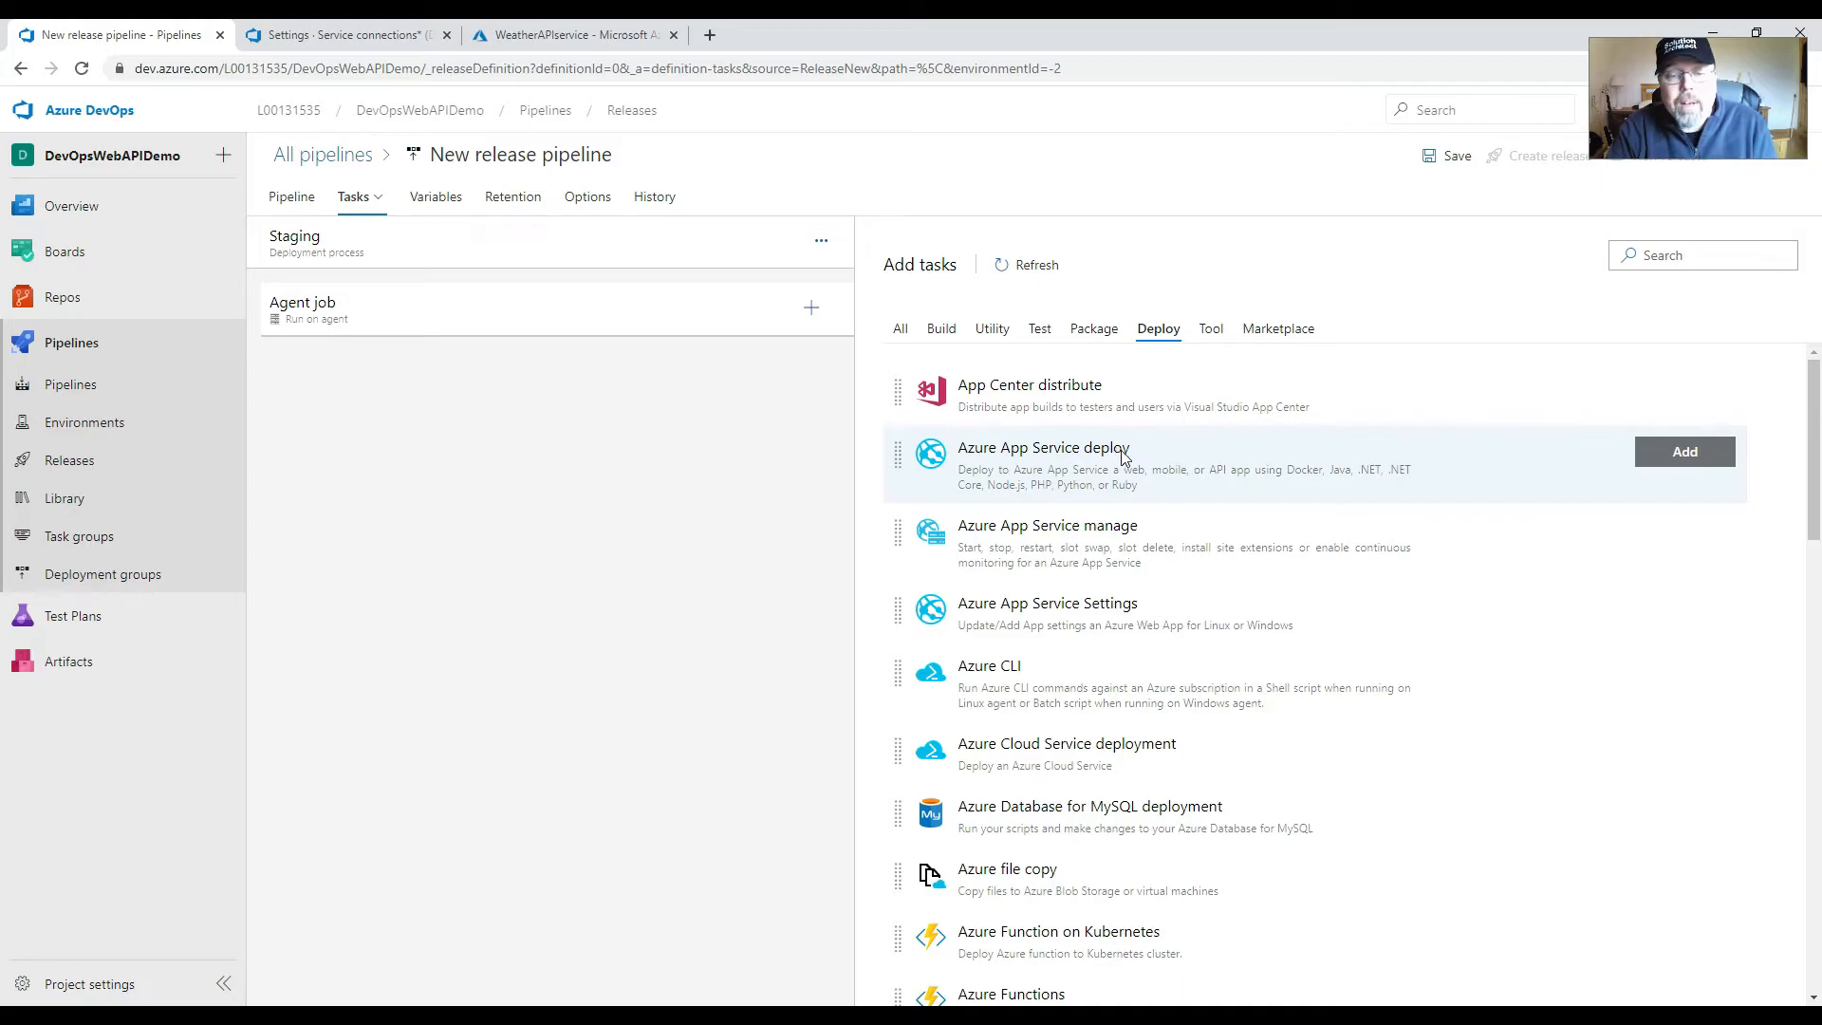
{"action": "left_click", "coordinate": [1680, 457]}
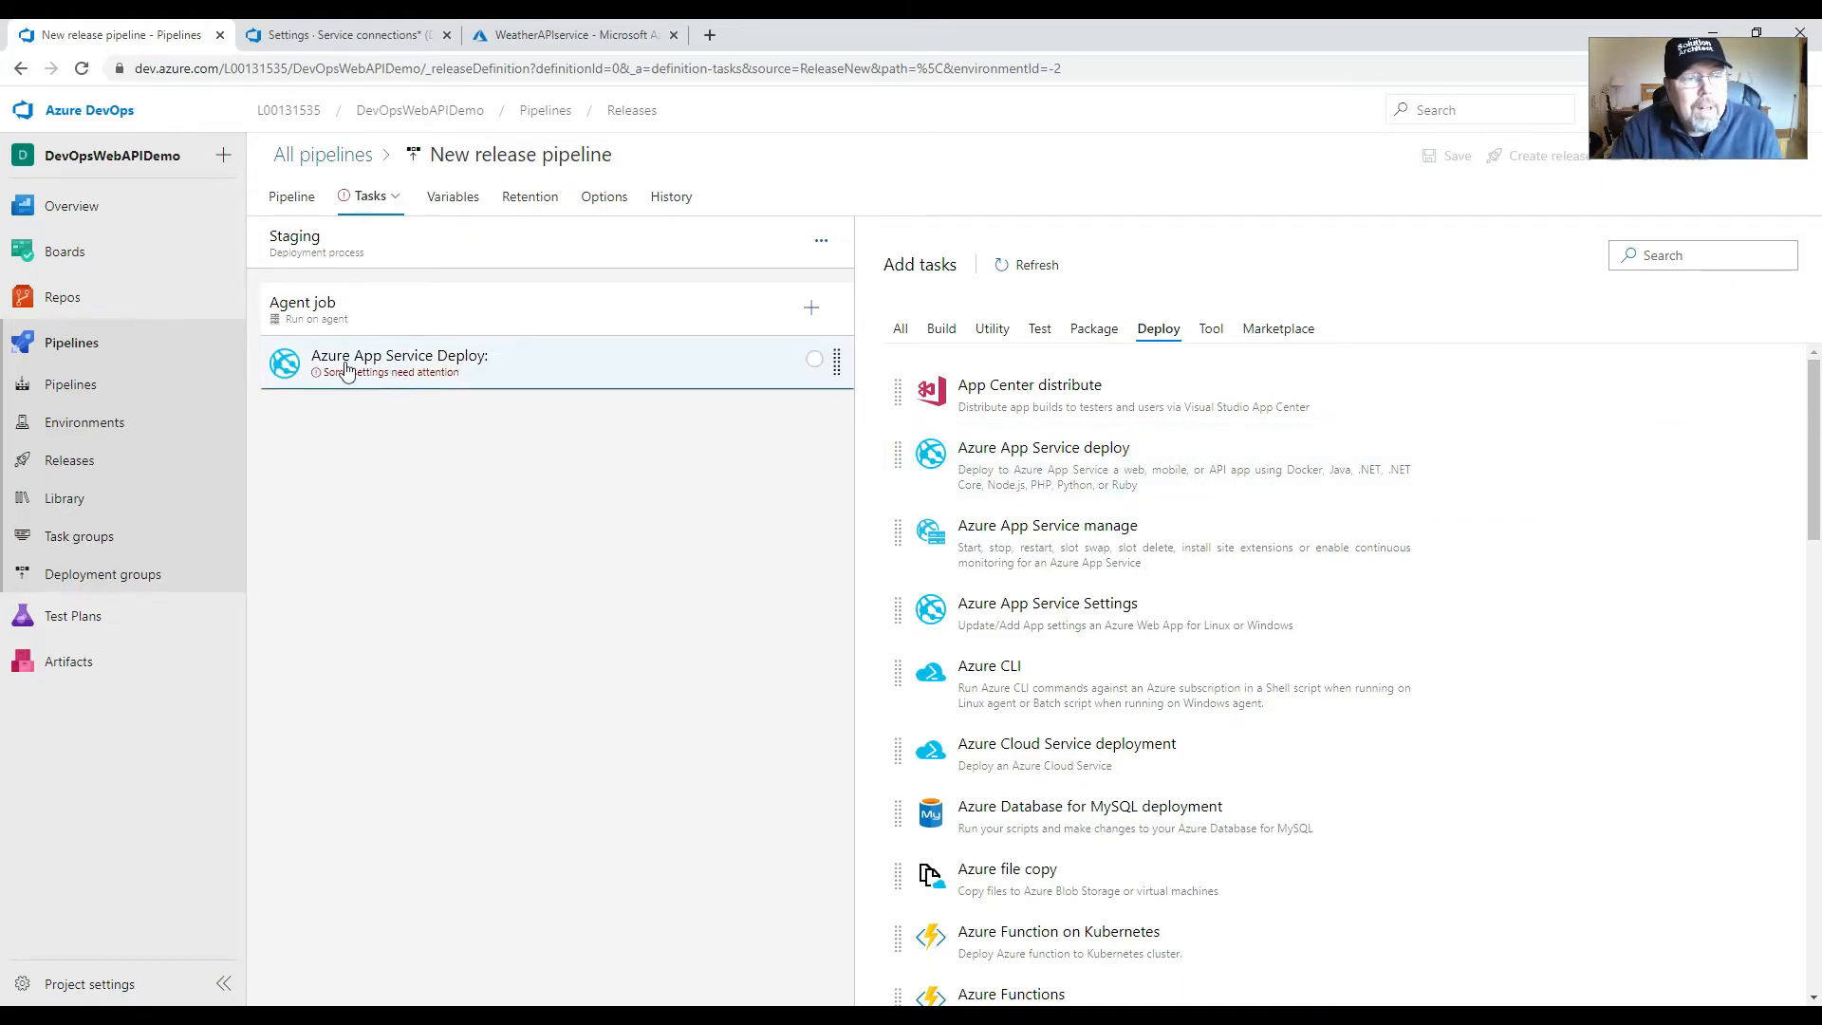
- Check the project's service connections and set the Azure App Service deploy task's subscription to the Azure for Students service connection
{"action": "left_click", "coordinate": [430, 370]}
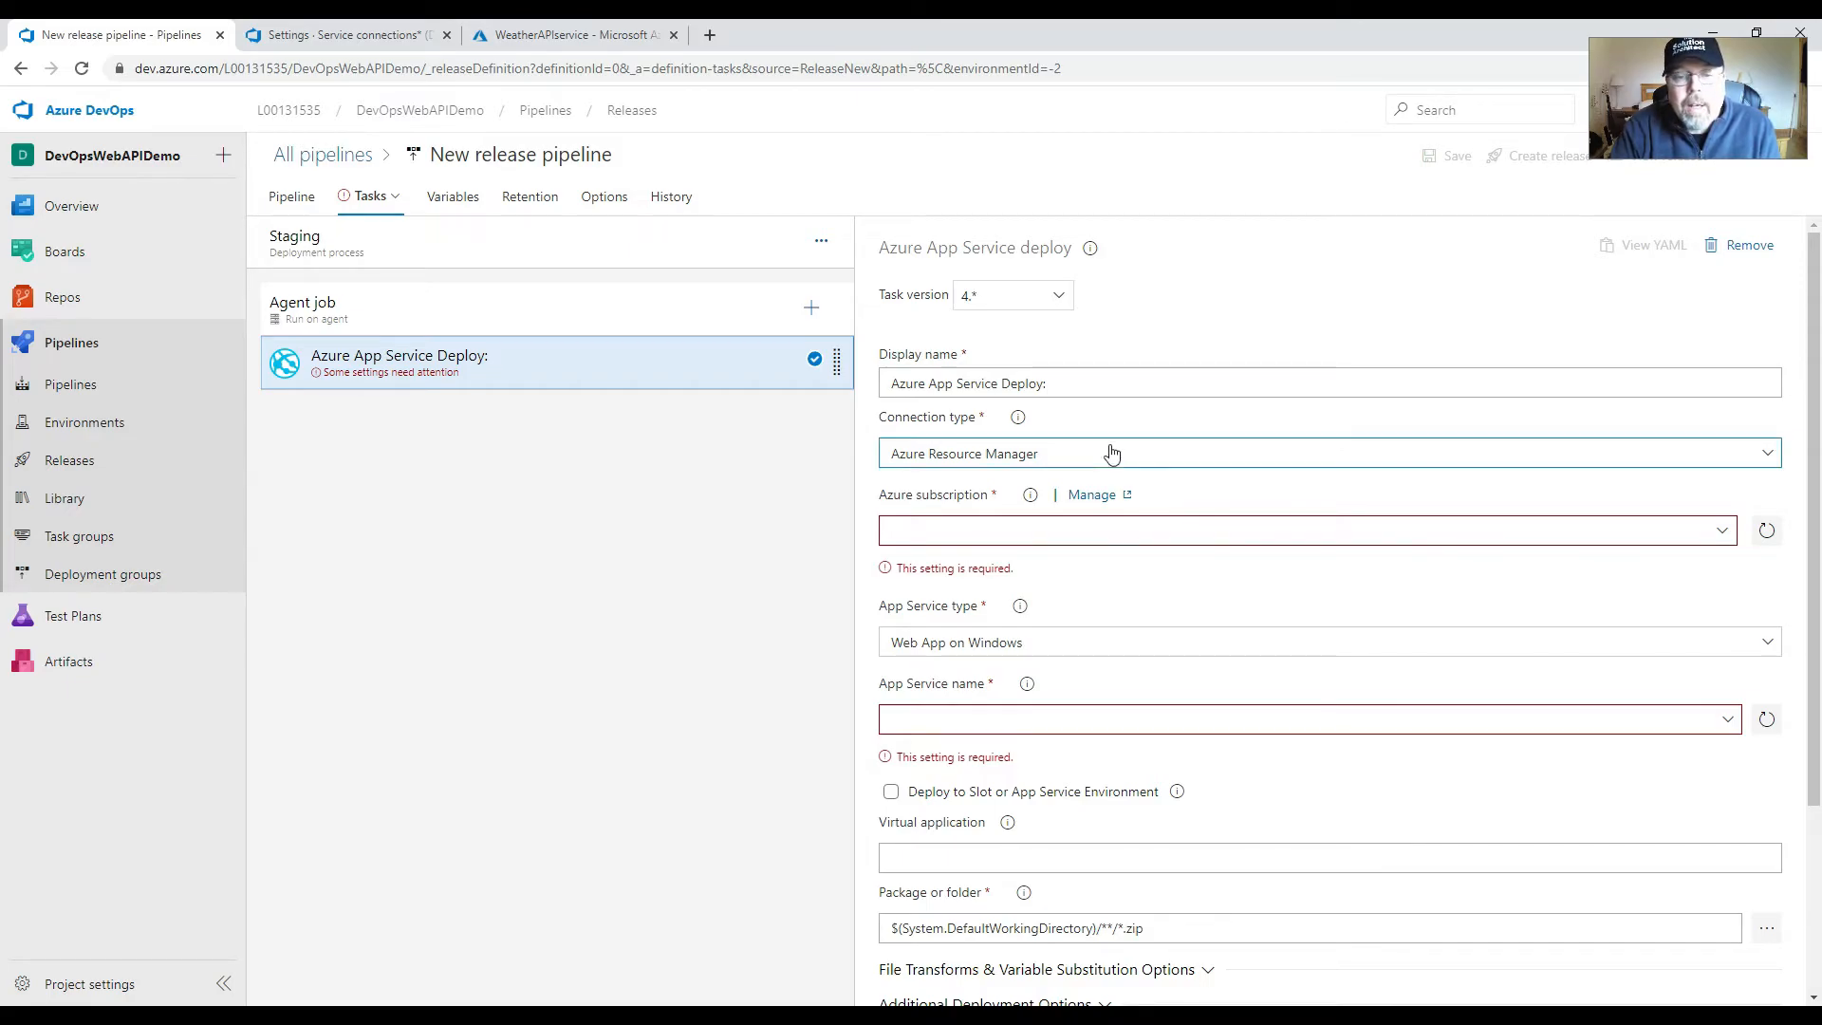
{"action": "left_click", "coordinate": [1093, 497]}
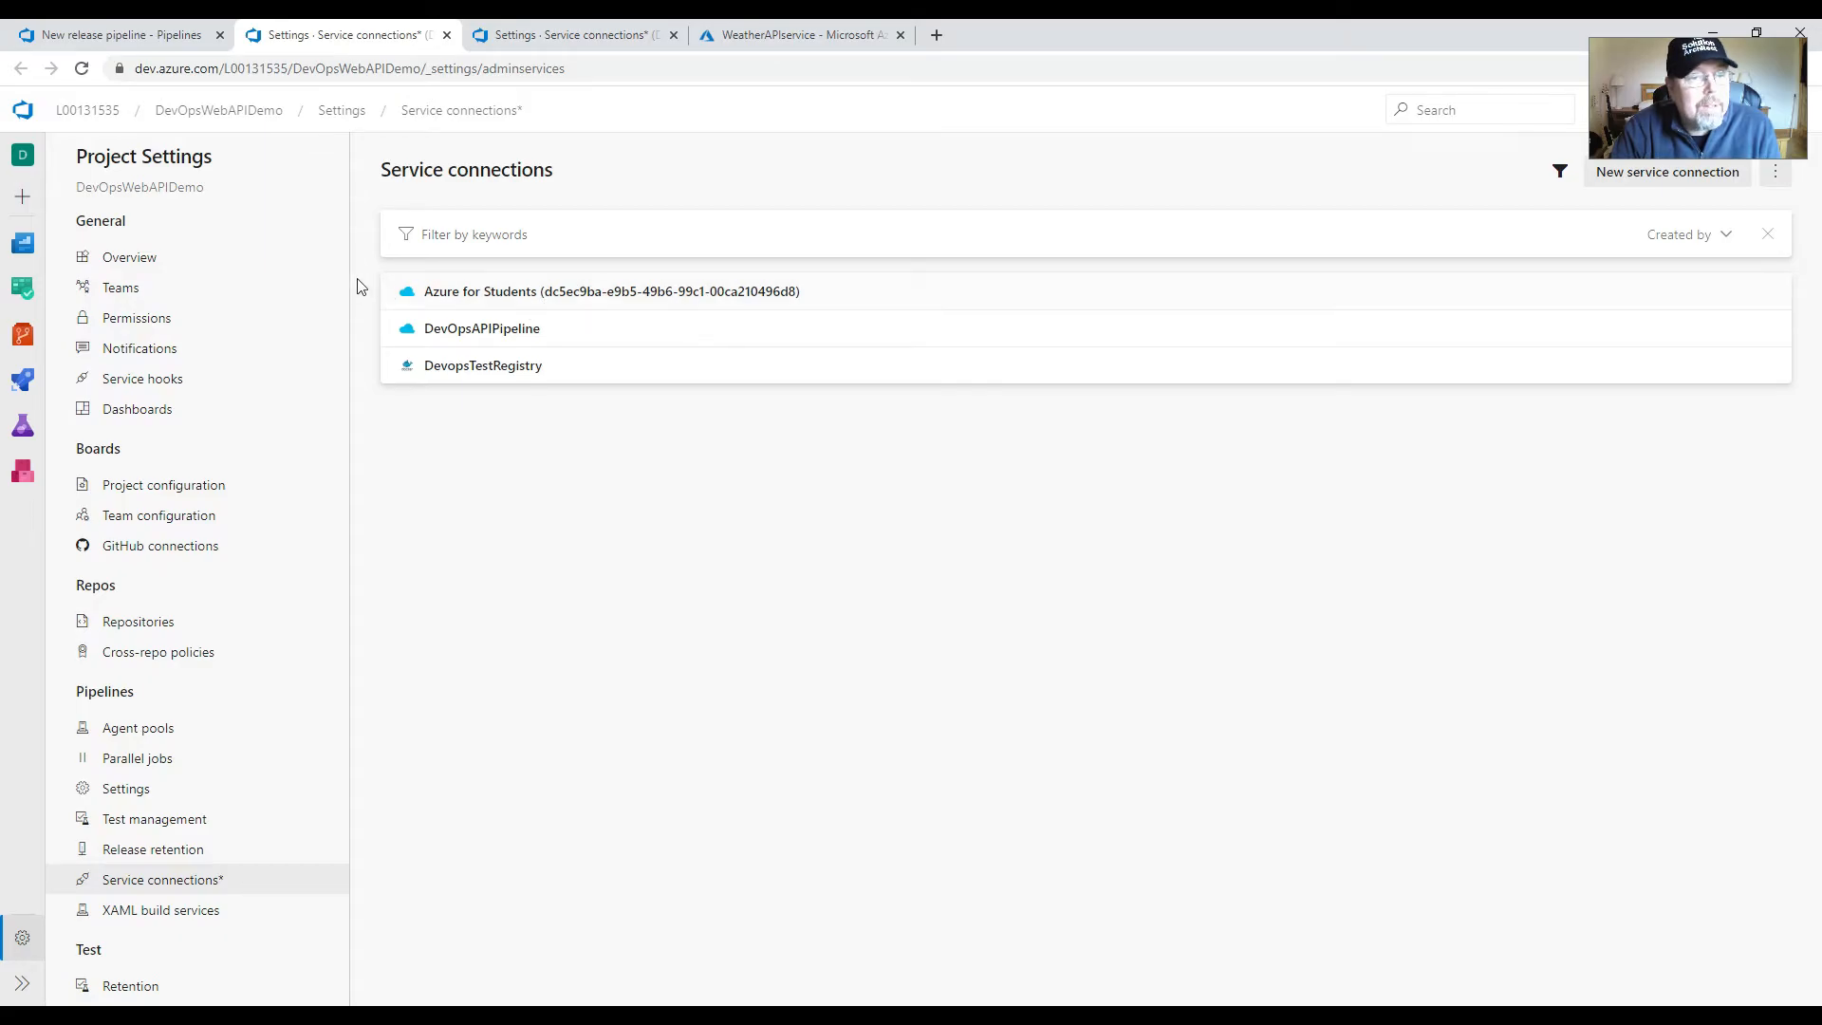
{"action": "left_click", "coordinate": [156, 38]}
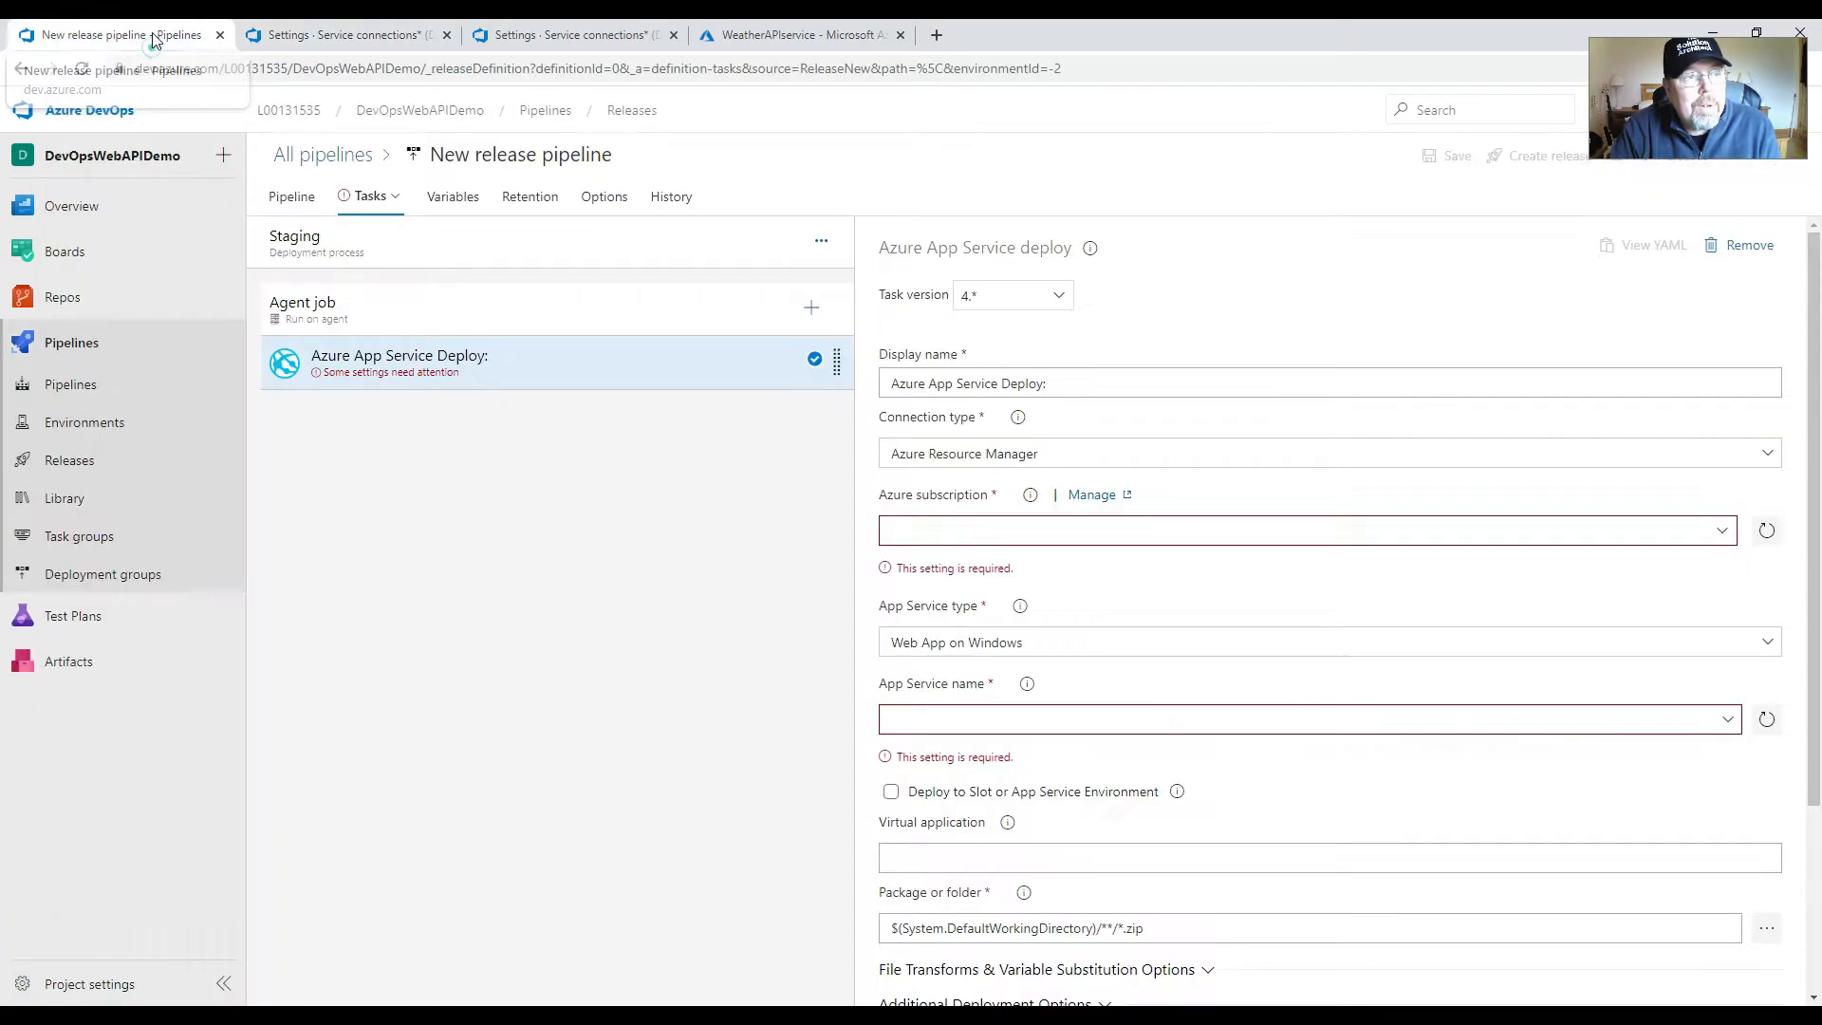
{"action": "left_click", "coordinate": [1723, 530]}
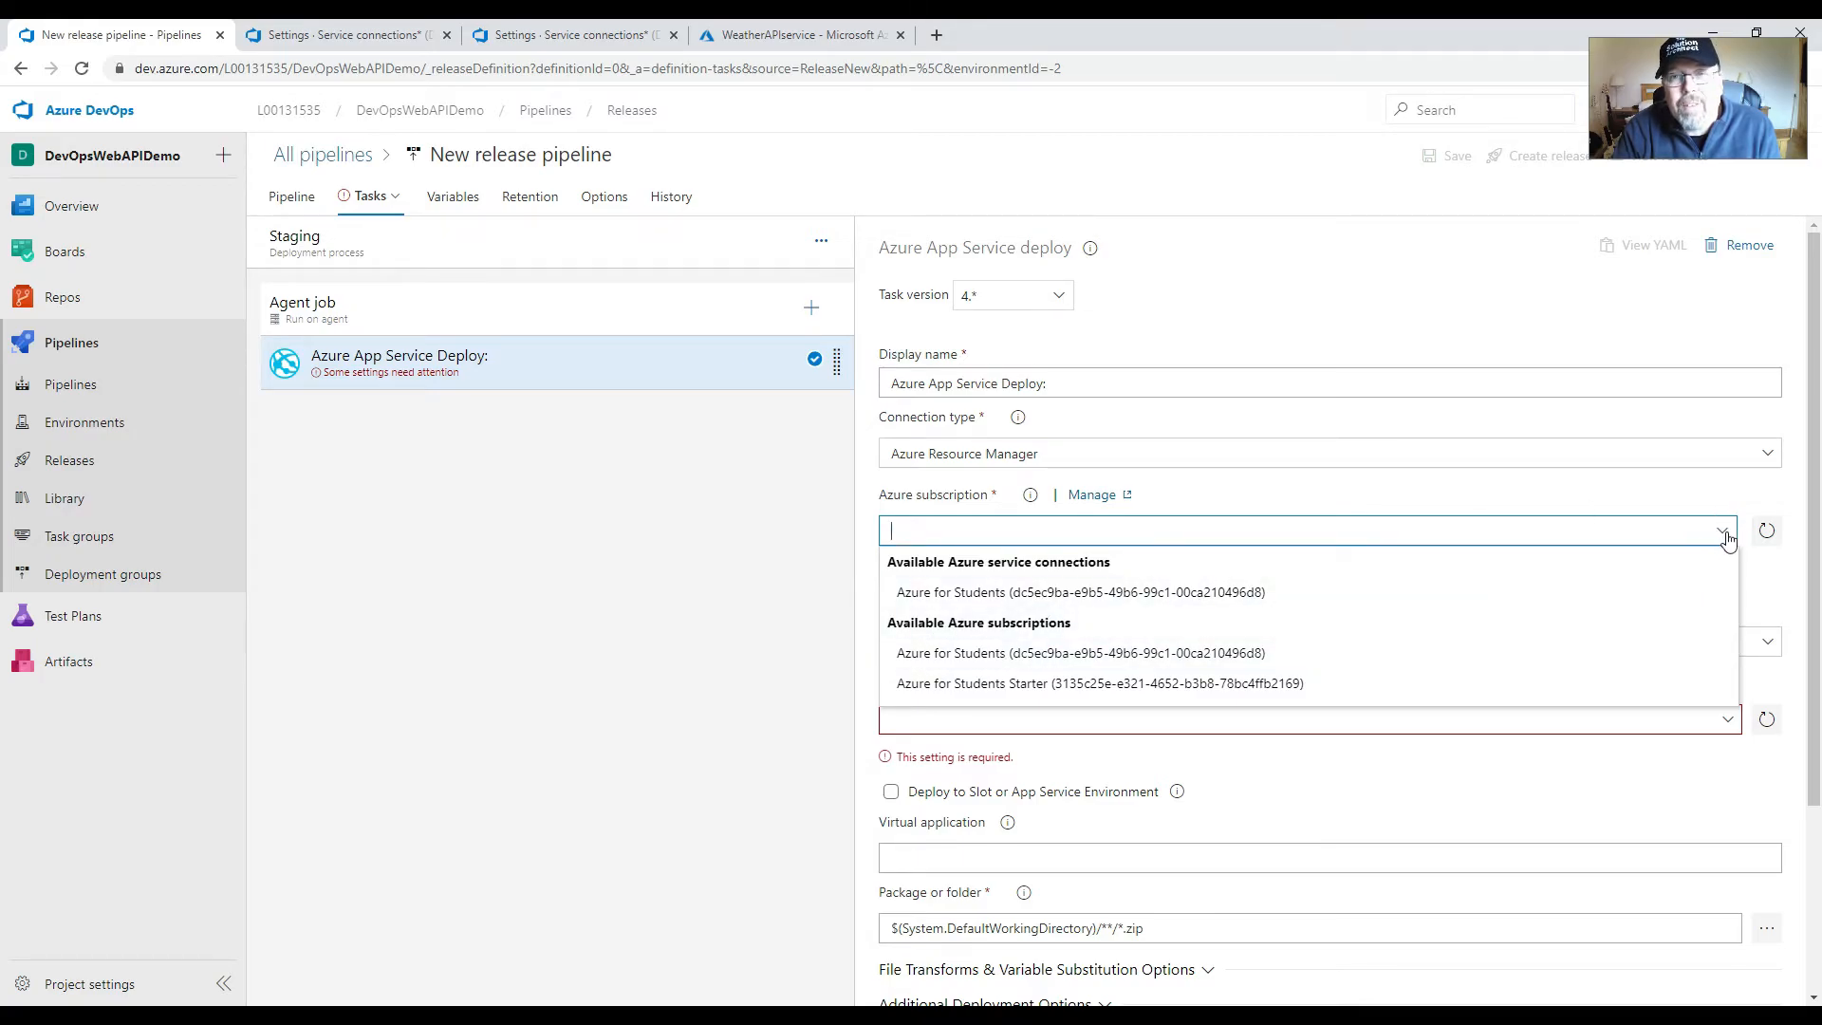
{"action": "left_click", "coordinate": [1085, 592]}
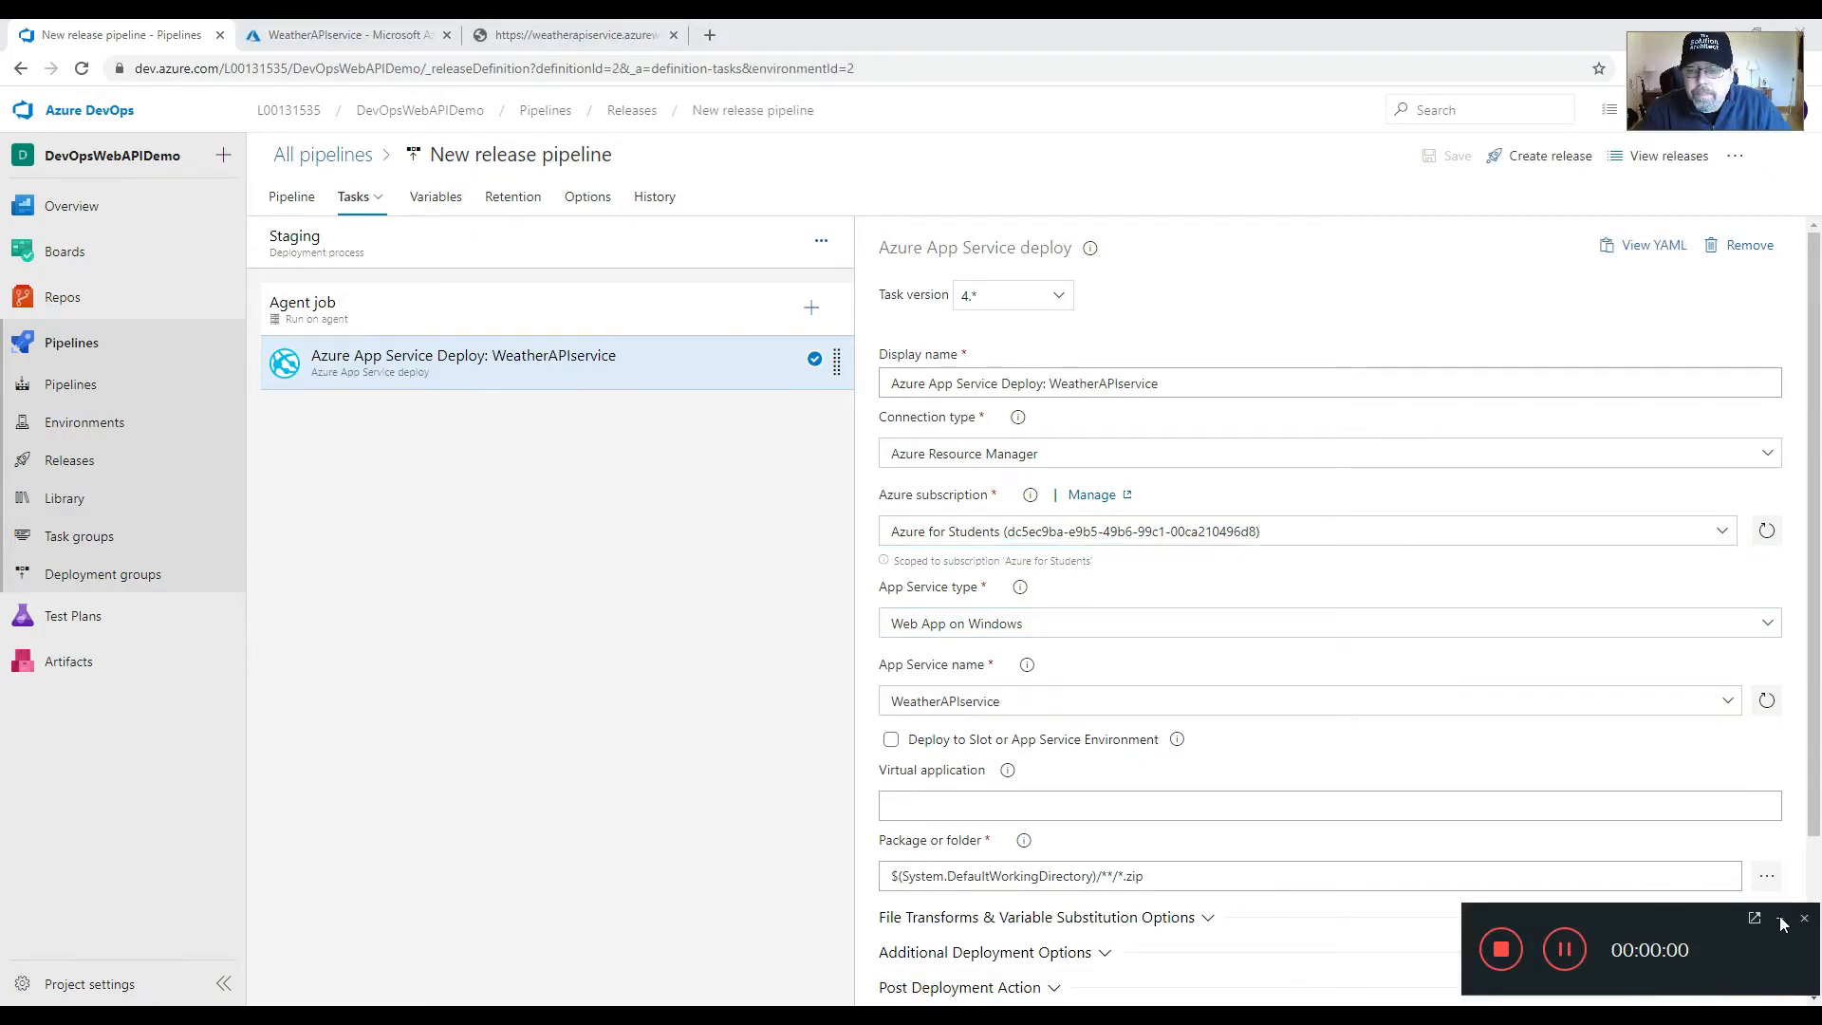
- Start a new Azure Classic service connection in the project settings with certificate-based authentication in Azure Cloud for the Azure for Students subscription
{"action": "left_click", "coordinate": [1782, 921]}
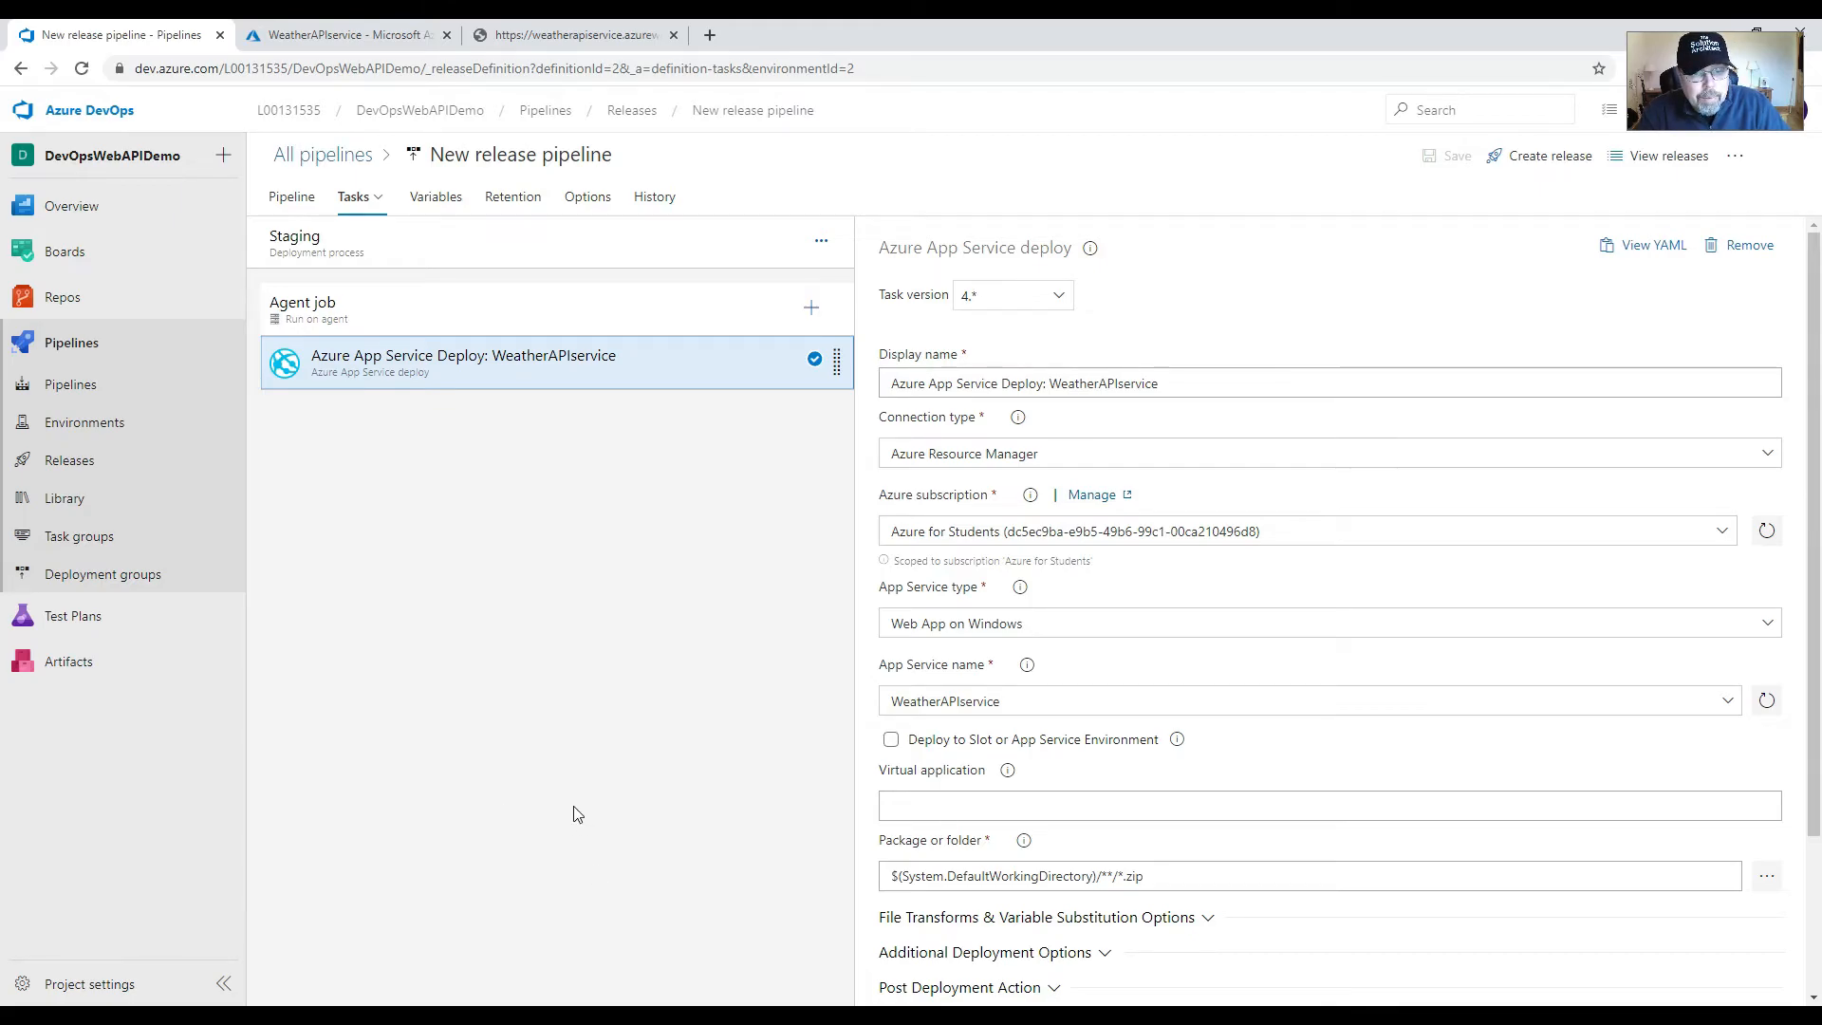
{"action": "left_click", "coordinate": [123, 987]}
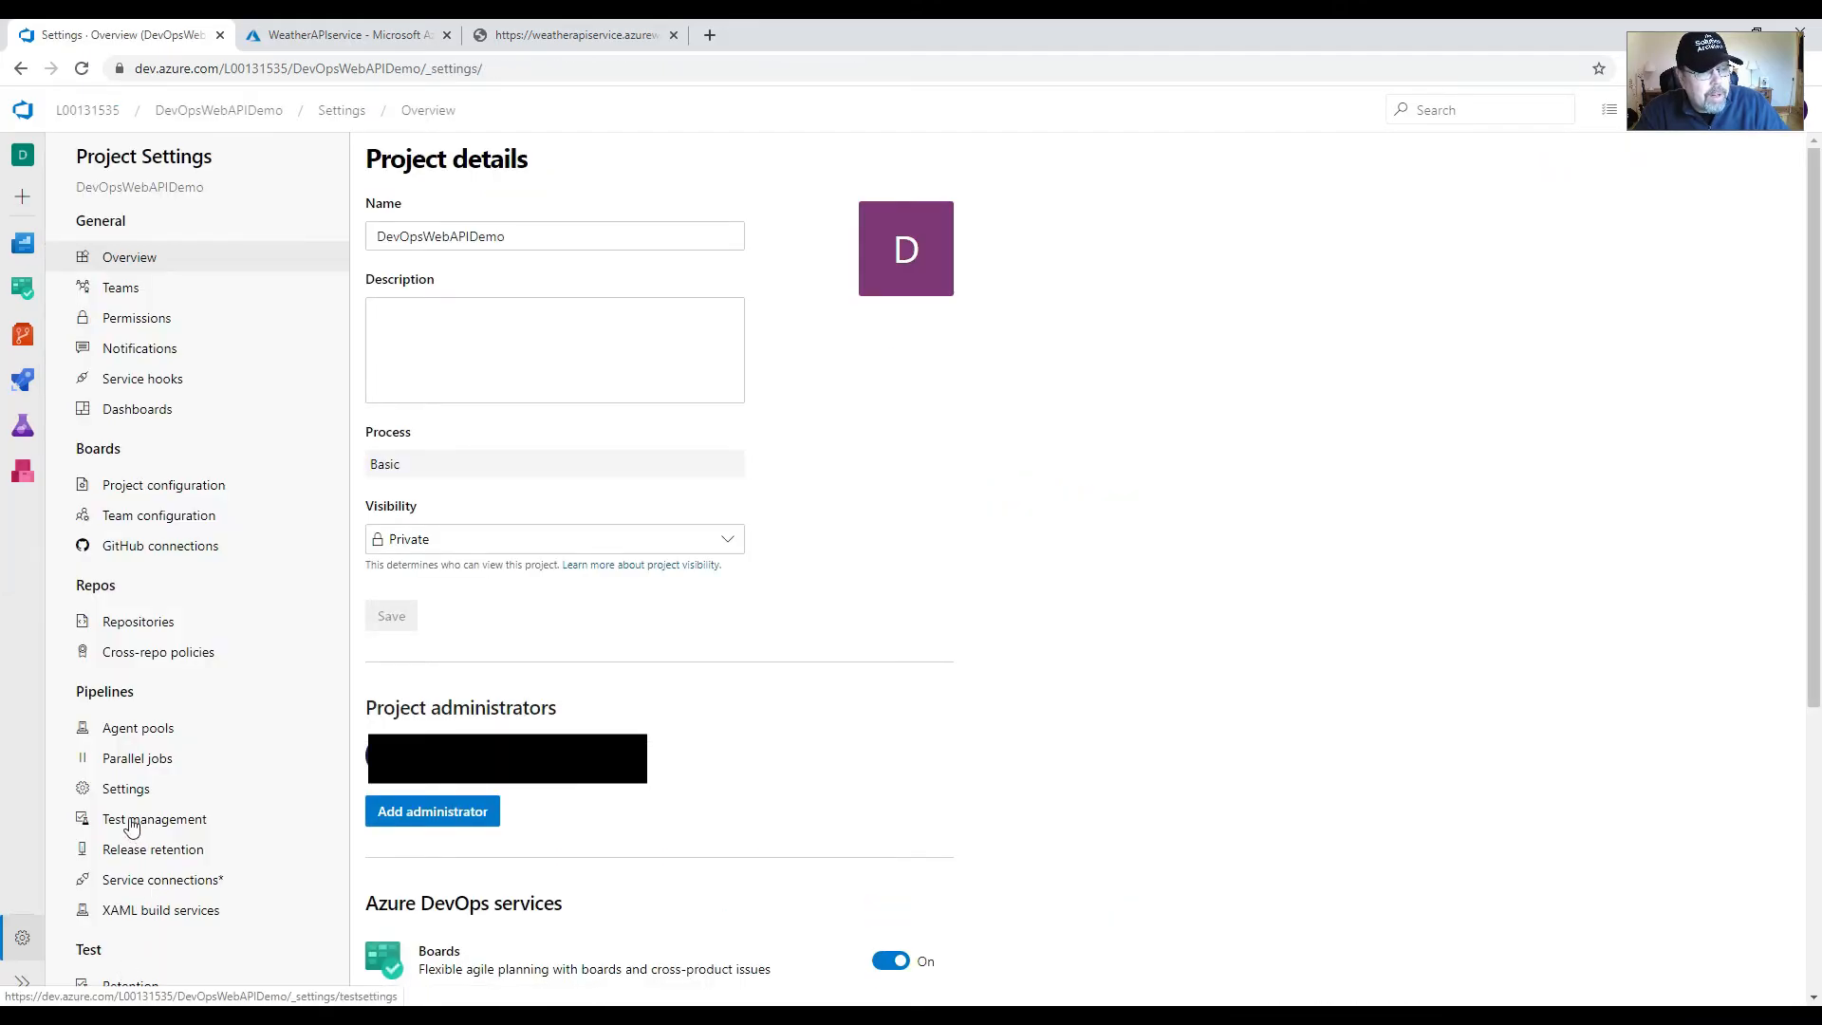
{"action": "left_click", "coordinate": [135, 883]}
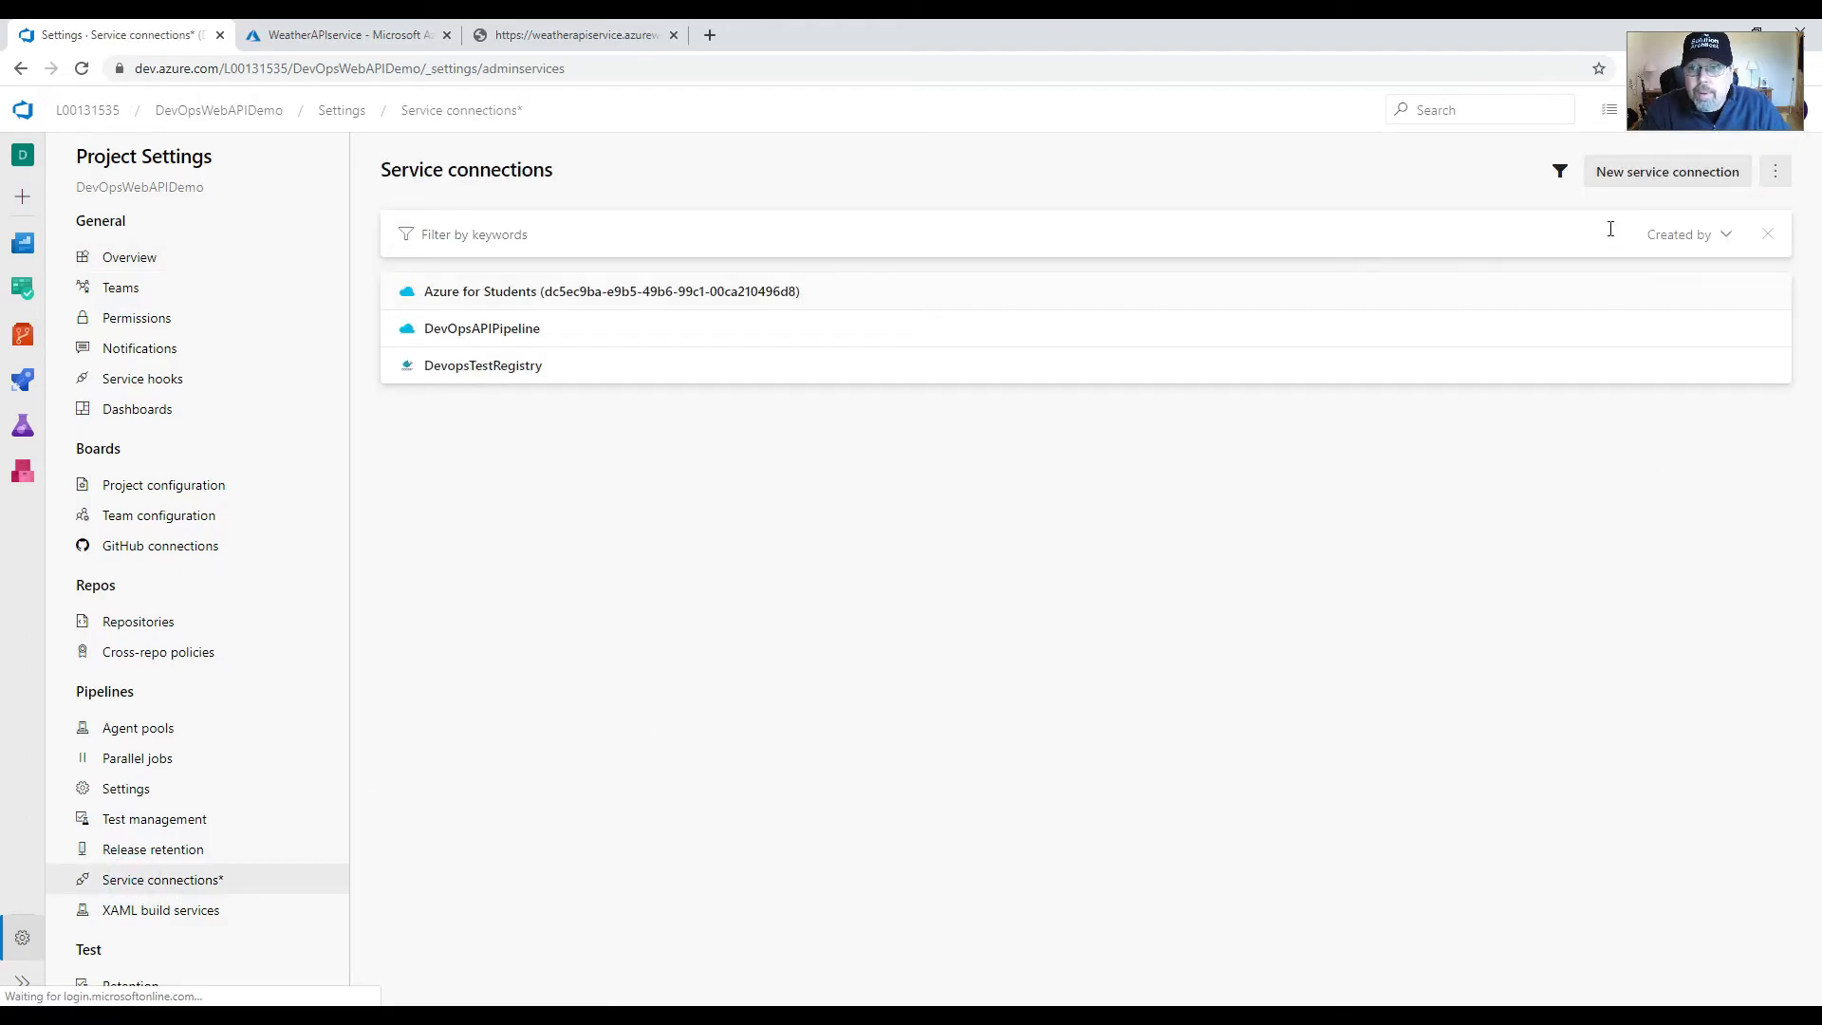
{"action": "left_click", "coordinate": [1645, 176]}
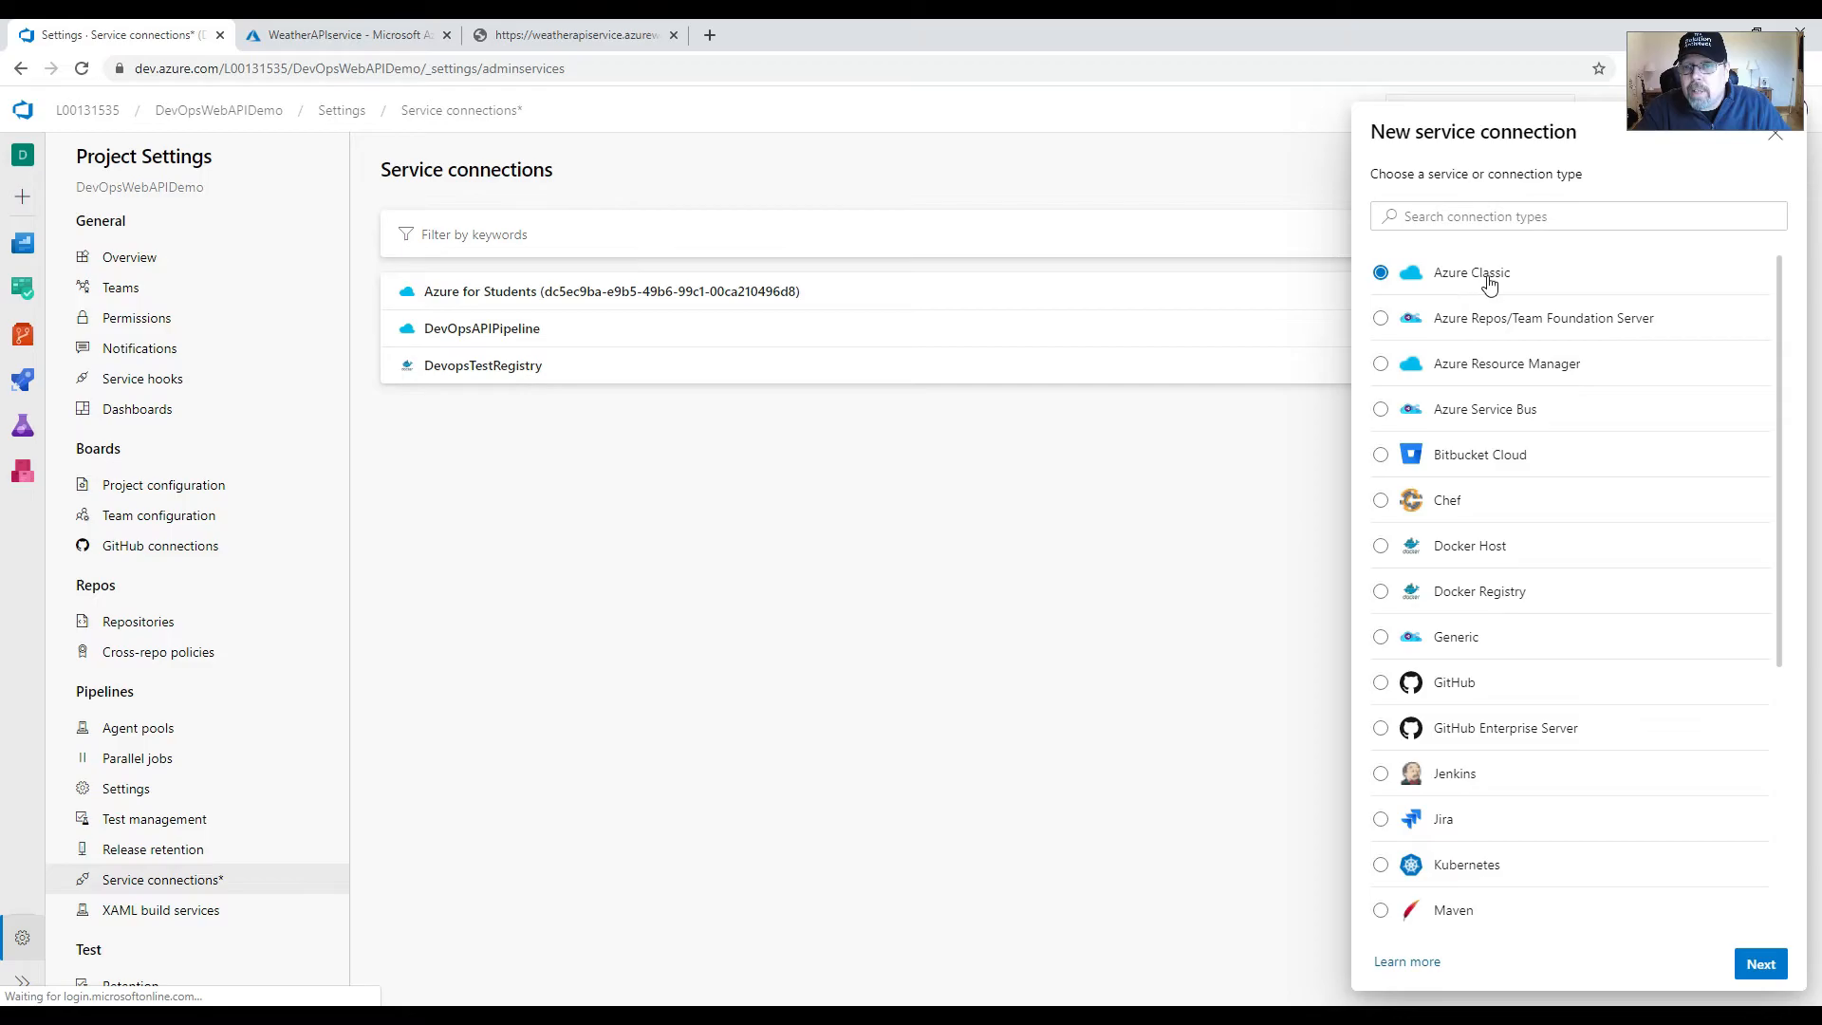
{"action": "left_click", "coordinate": [1759, 963]}
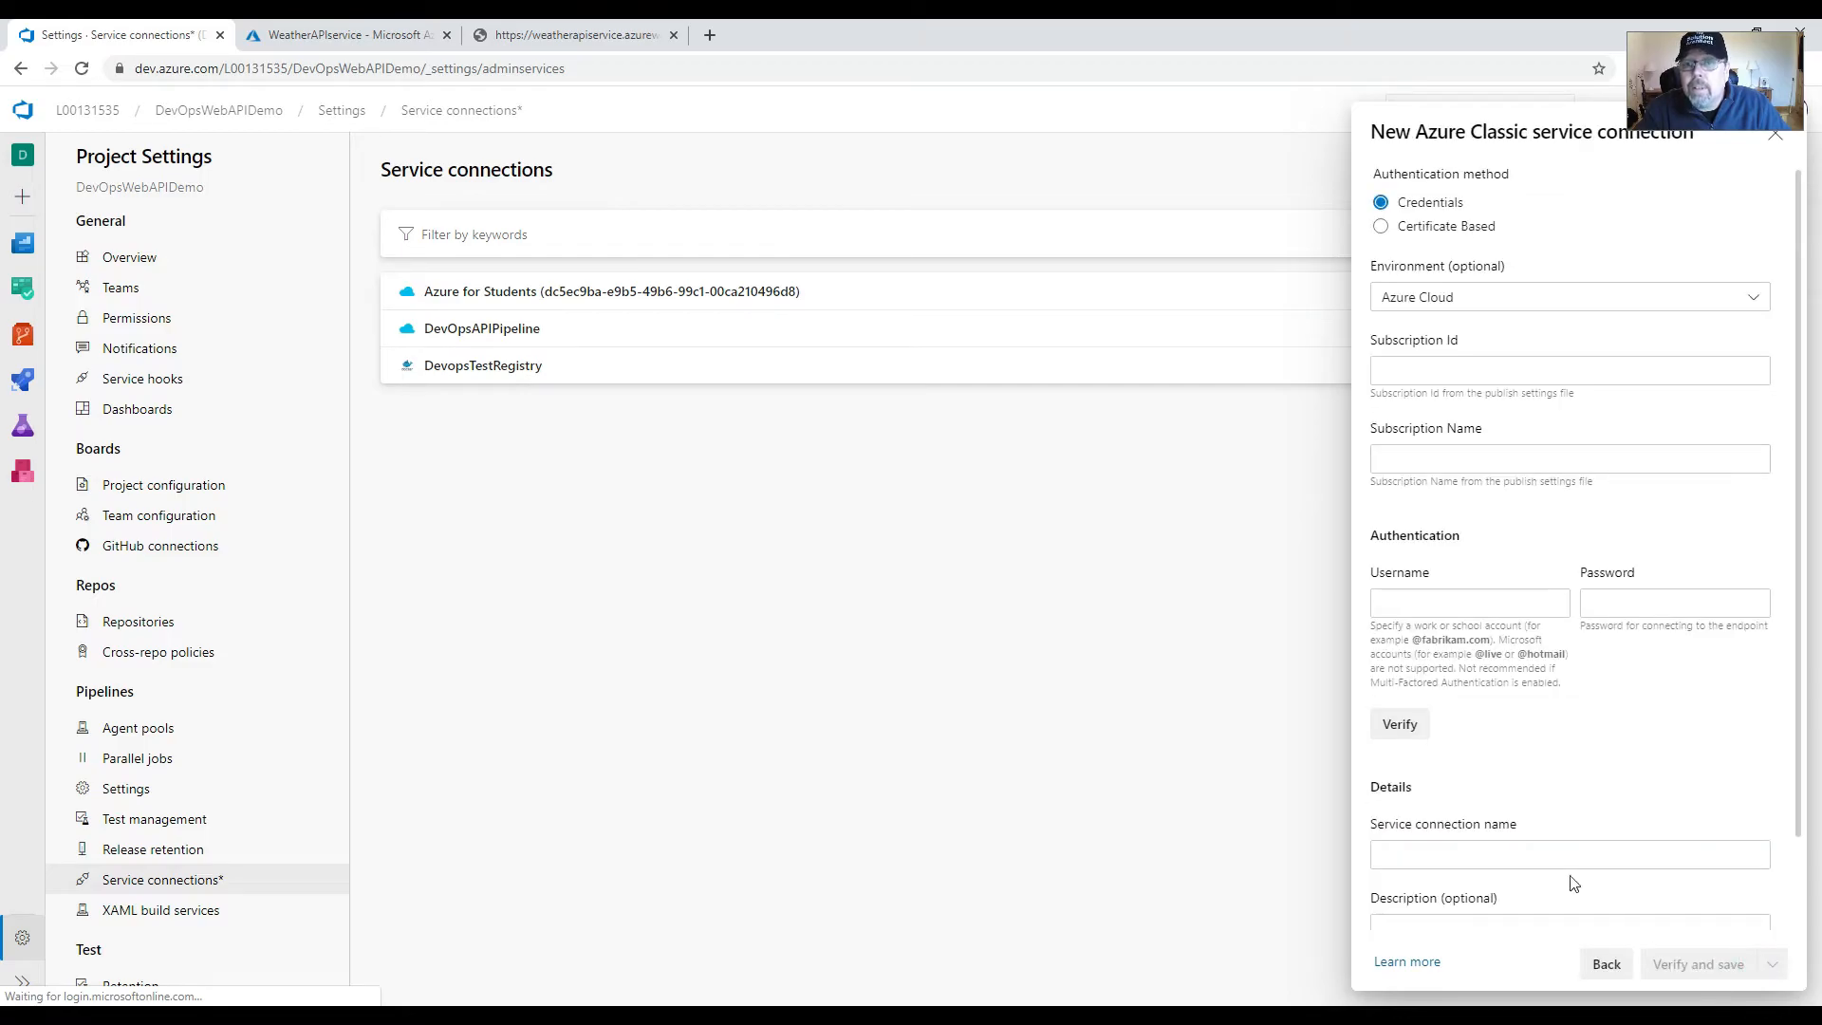
{"action": "left_click", "coordinate": [1382, 232]}
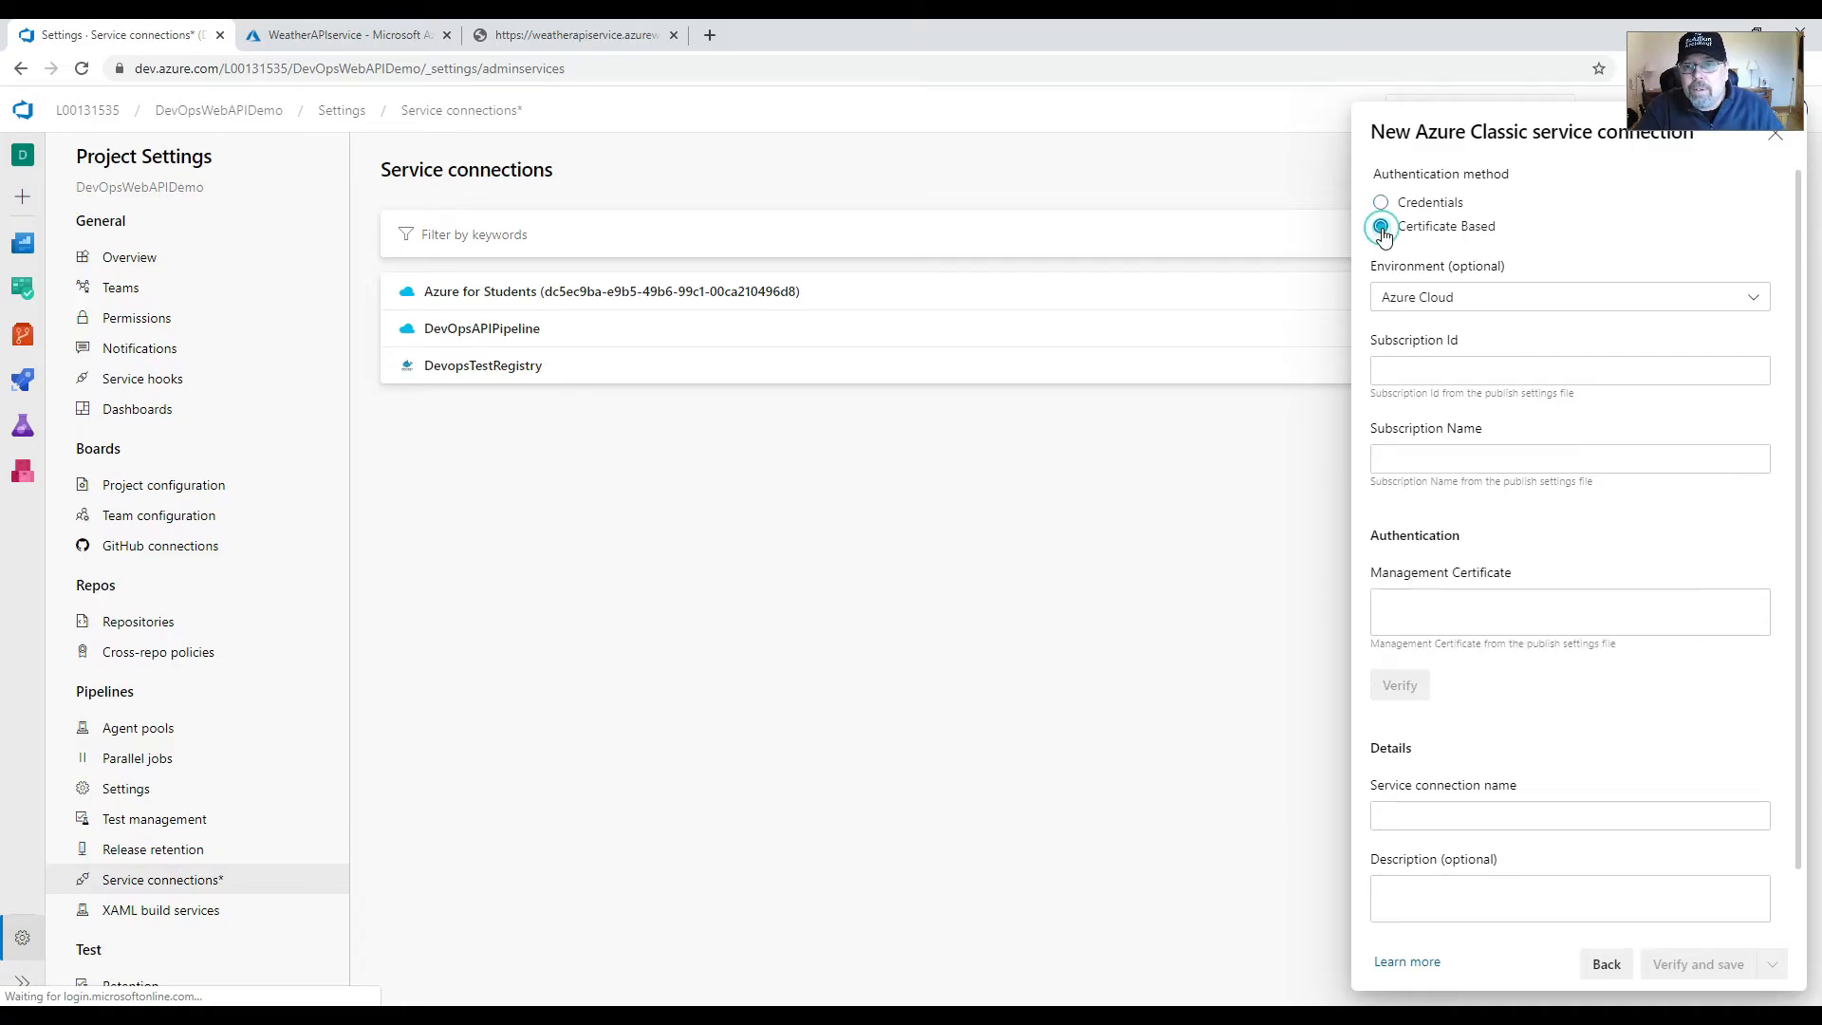
{"action": "left_click", "coordinate": [1755, 301]}
{"action": "left_click", "coordinate": [1755, 301]}
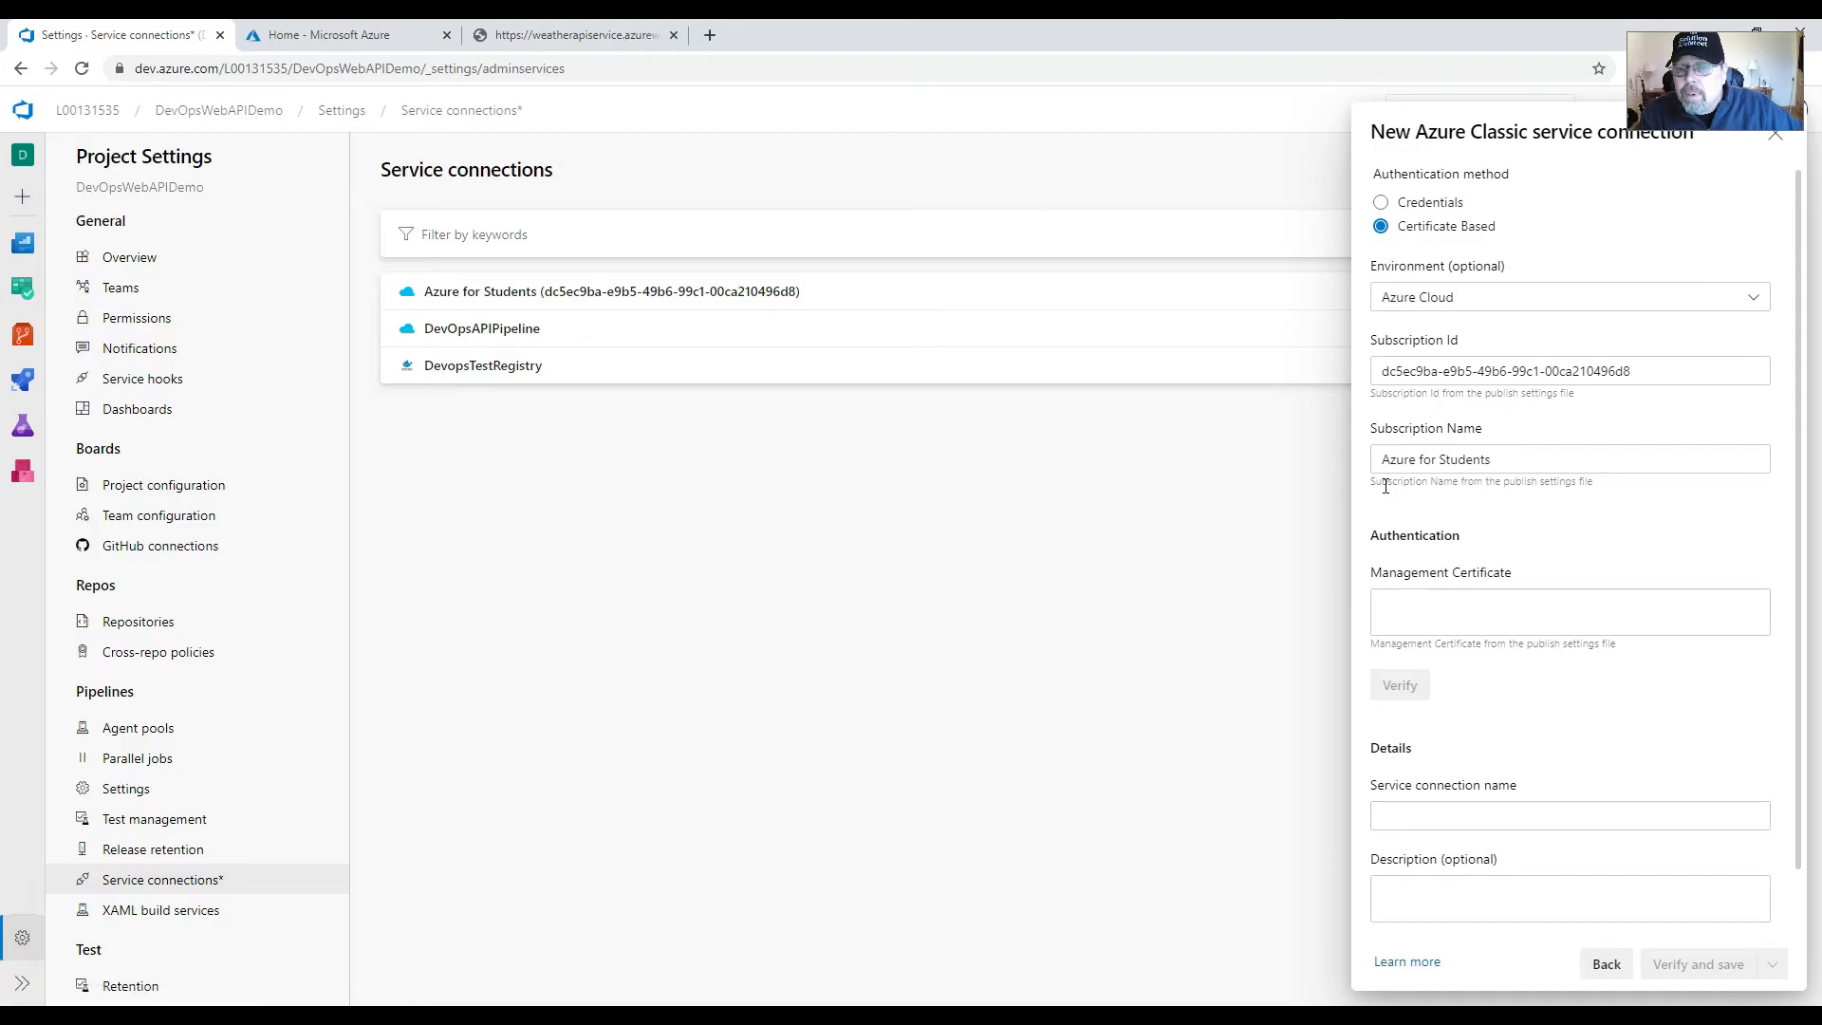
- Select the Azure for Students subscription for generating publish settings in the Azure portal, and return to the service connection's Management Certificate field
{"action": "left_click", "coordinate": [1534, 486]}
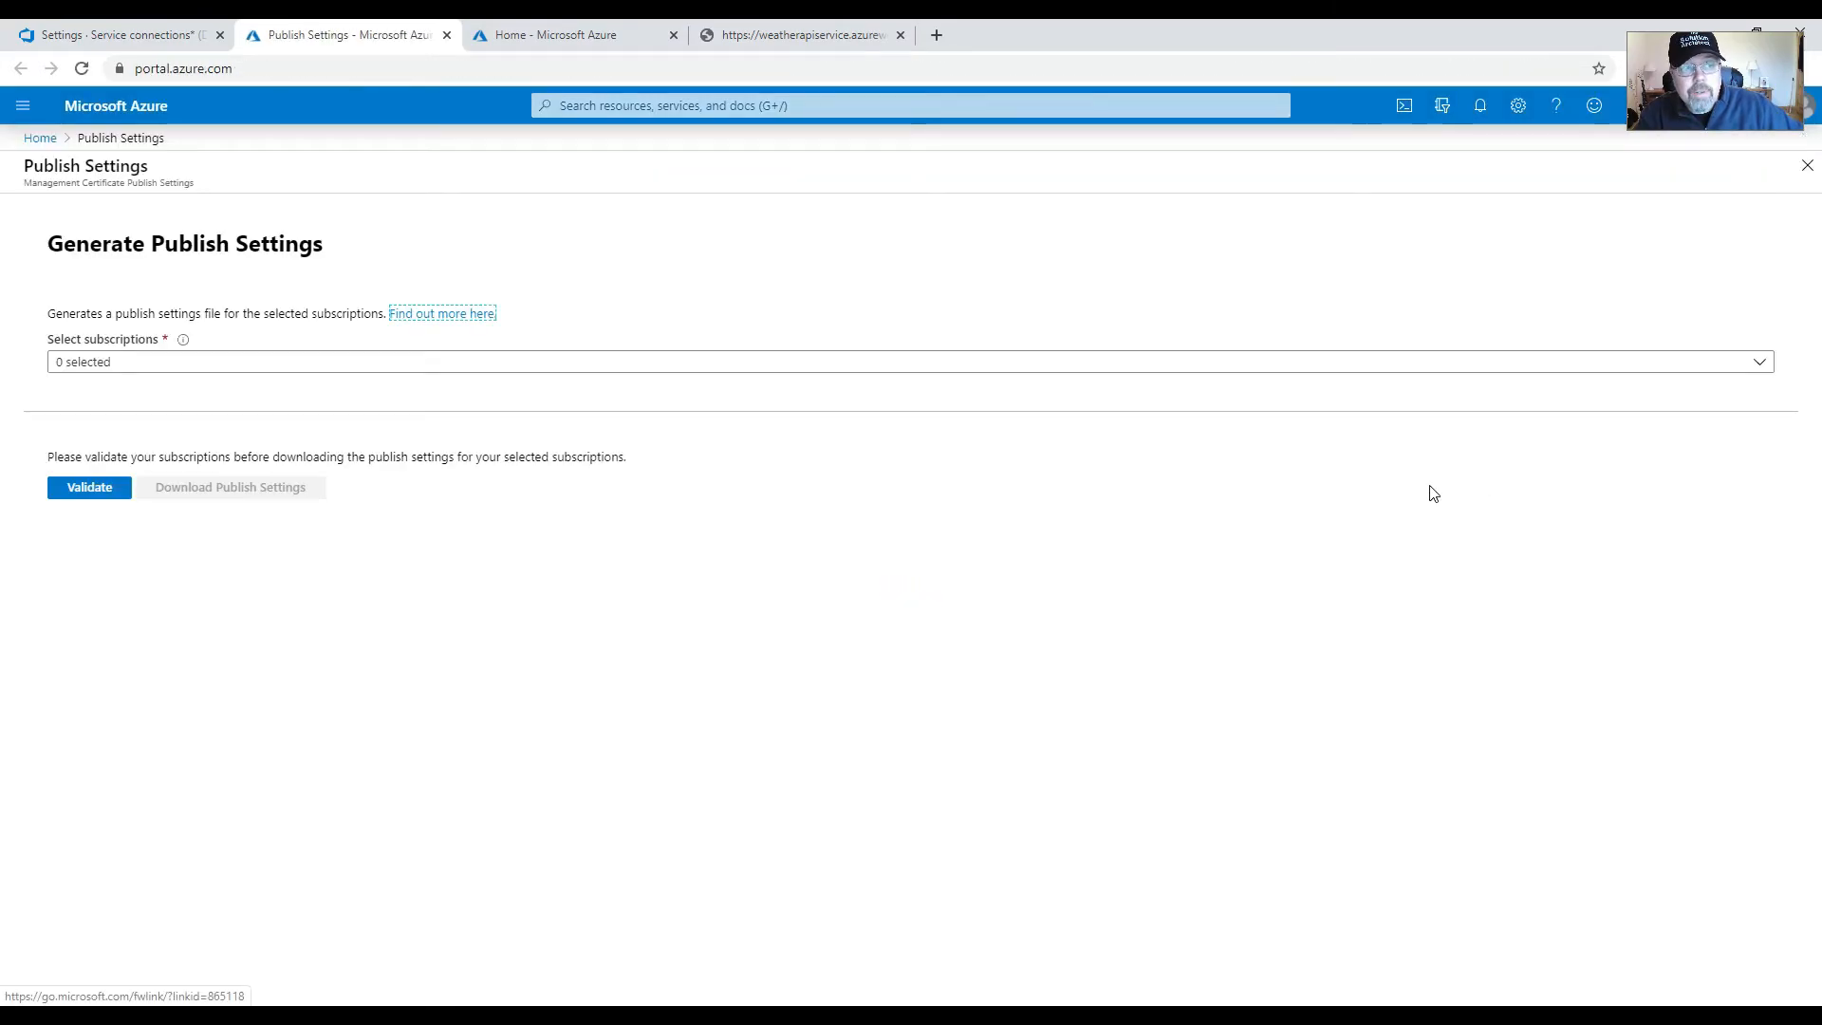
{"action": "left_click", "coordinate": [150, 361]}
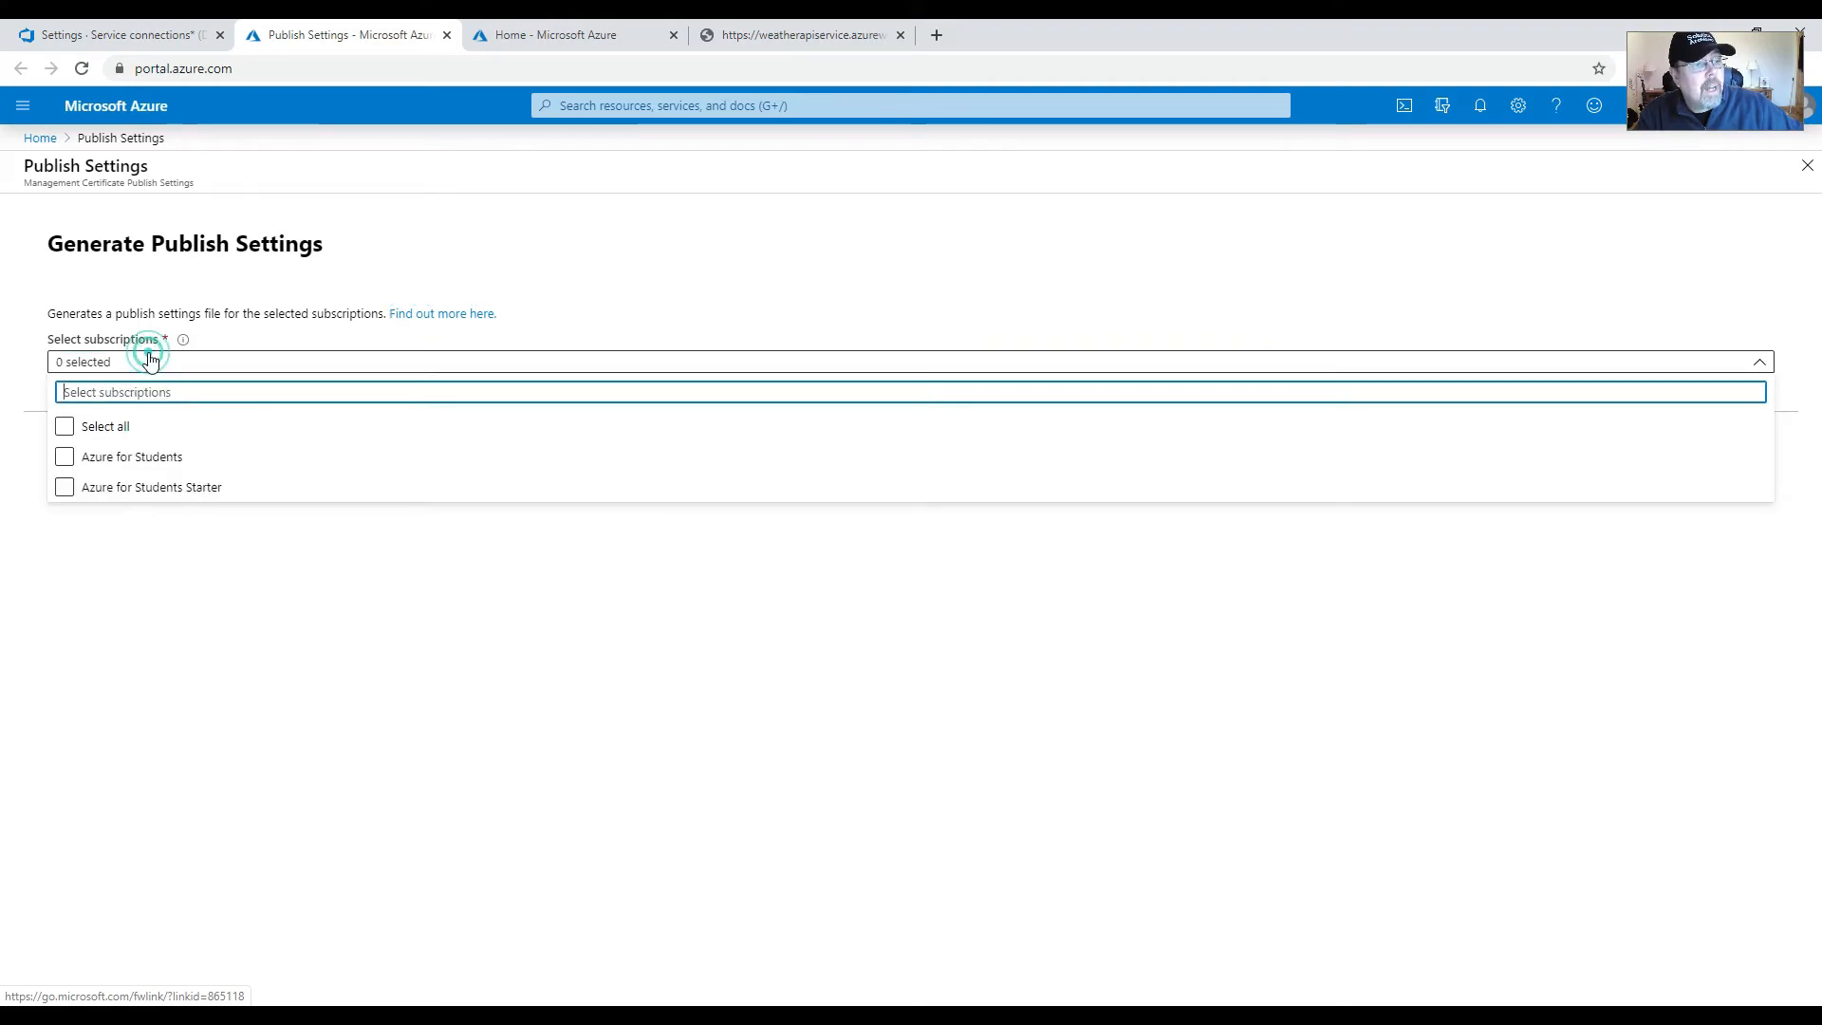
{"action": "left_click", "coordinate": [65, 459]}
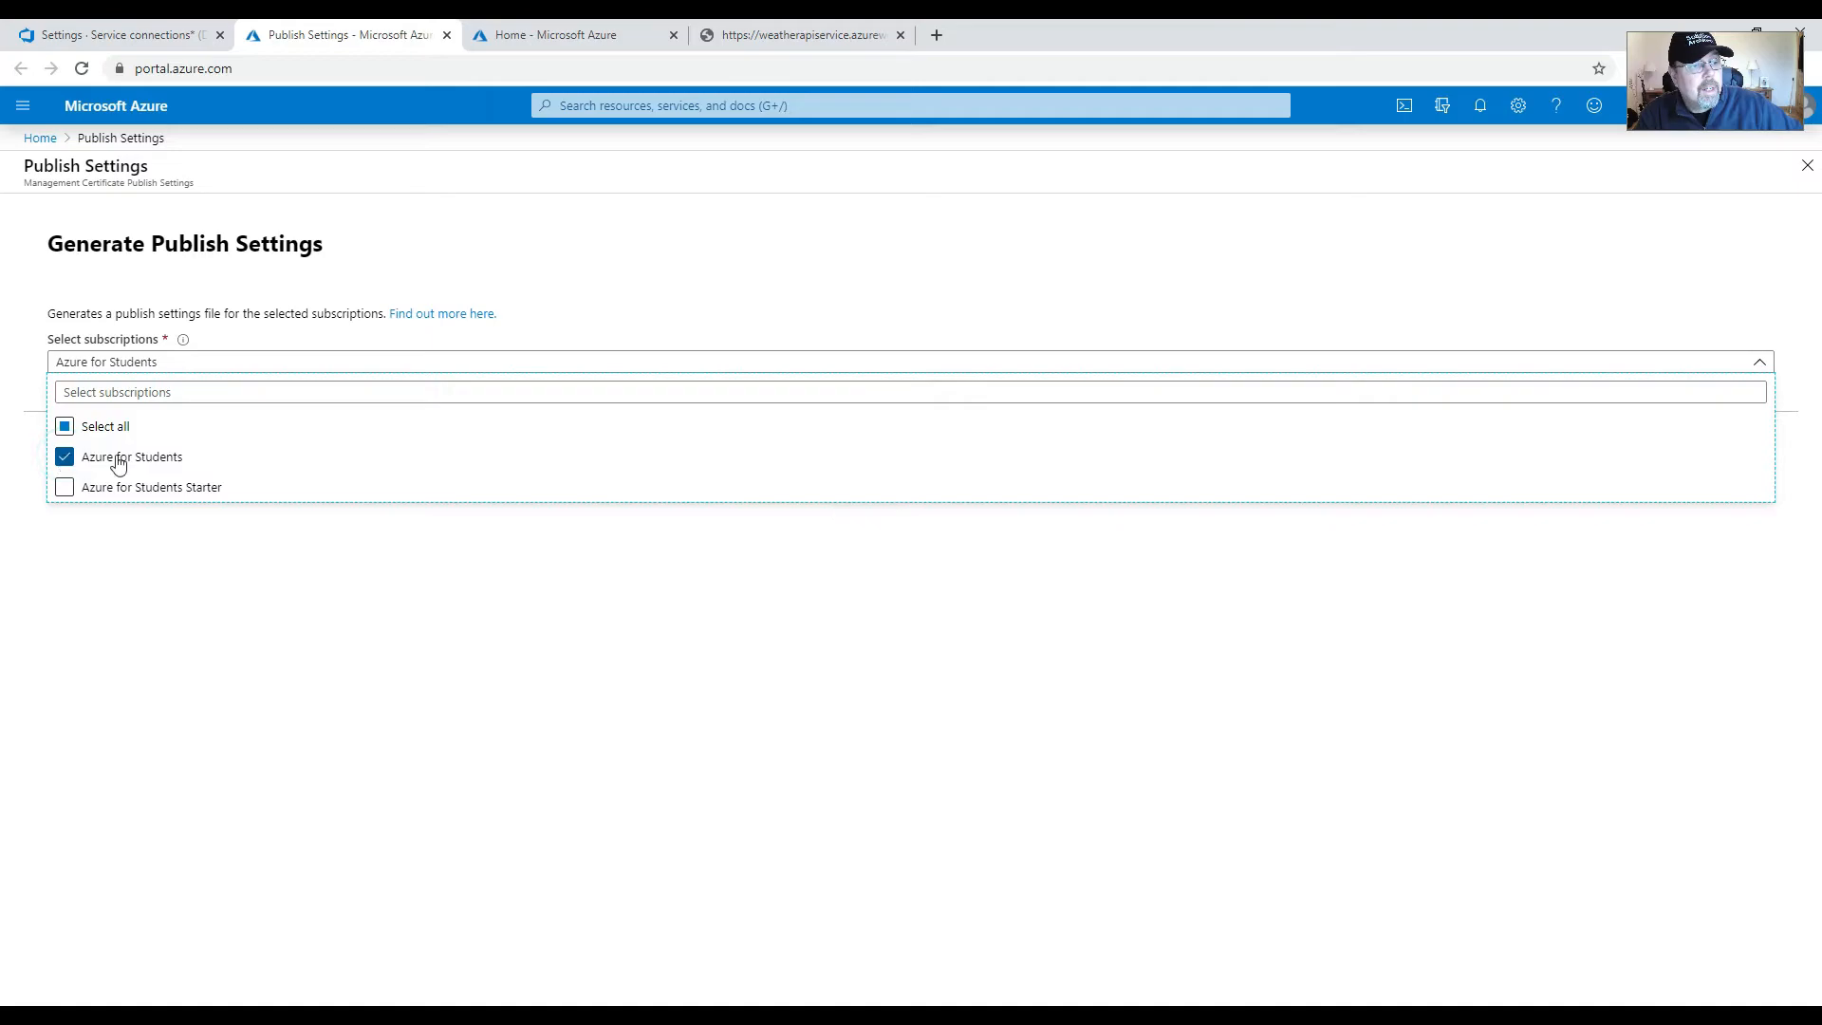
{"action": "left_click", "coordinate": [1042, 541]}
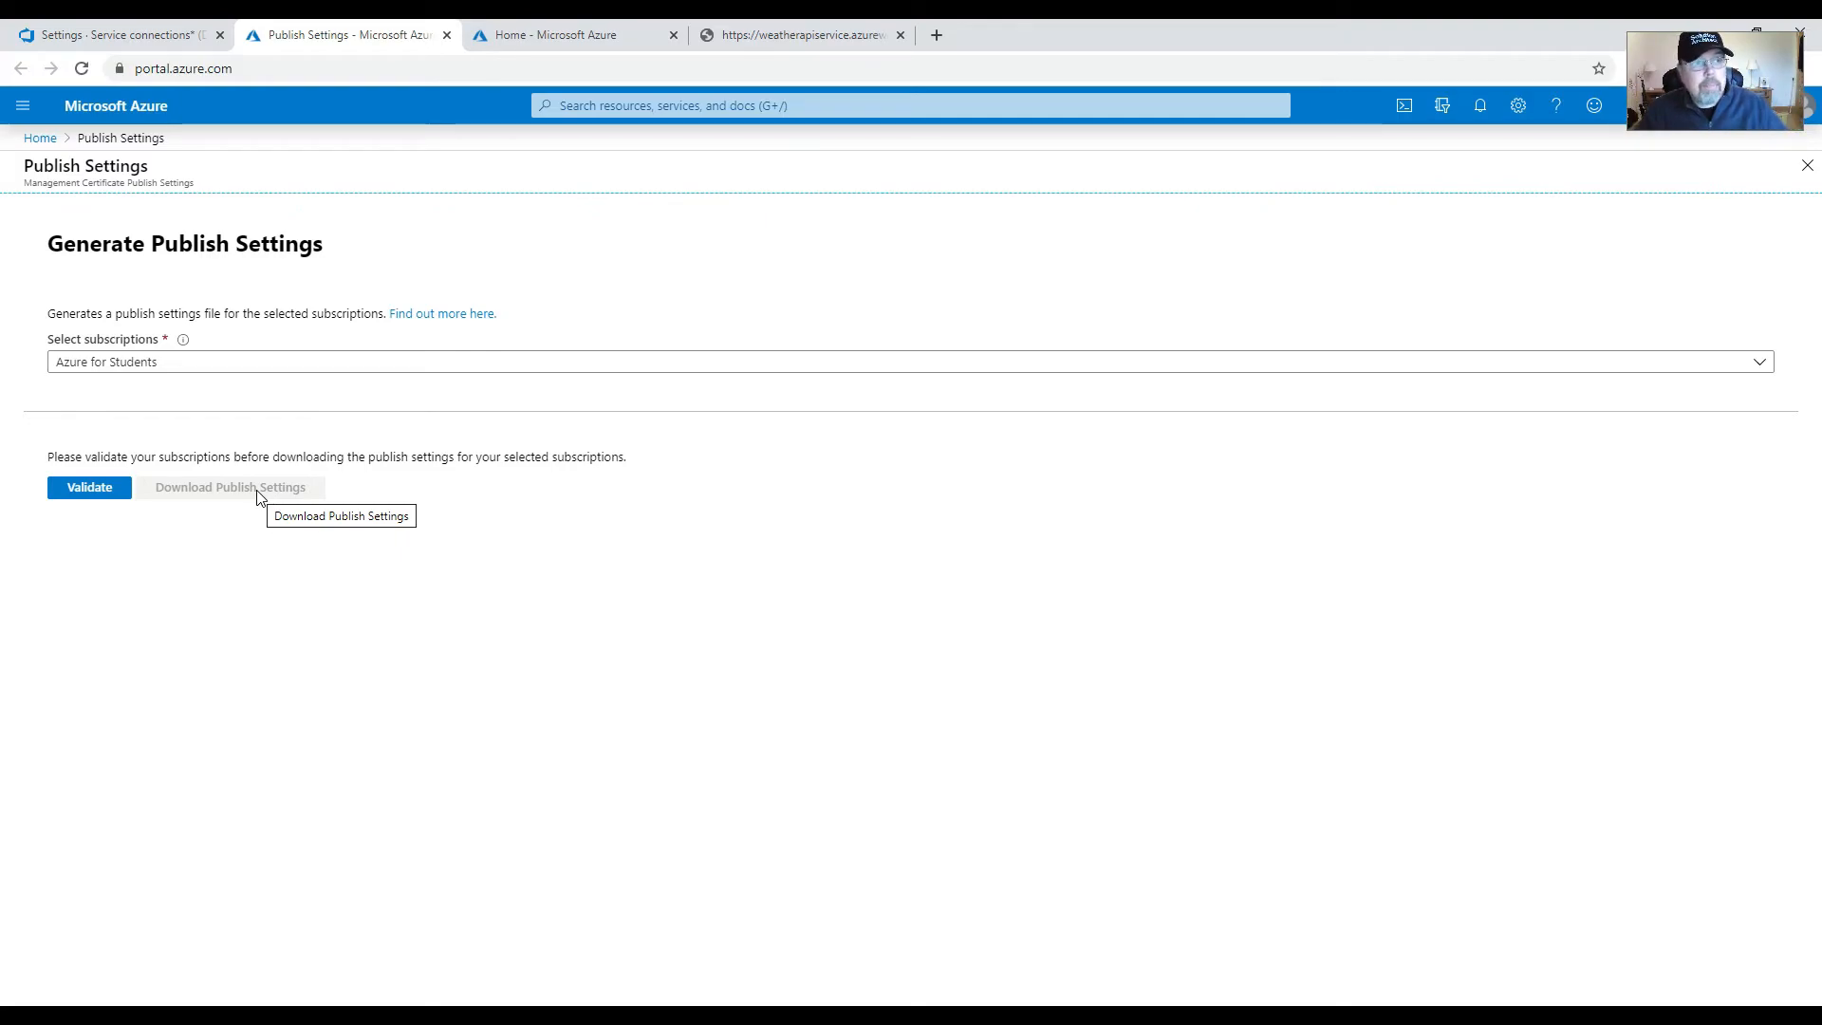
{"action": "left_click", "coordinate": [128, 35]}
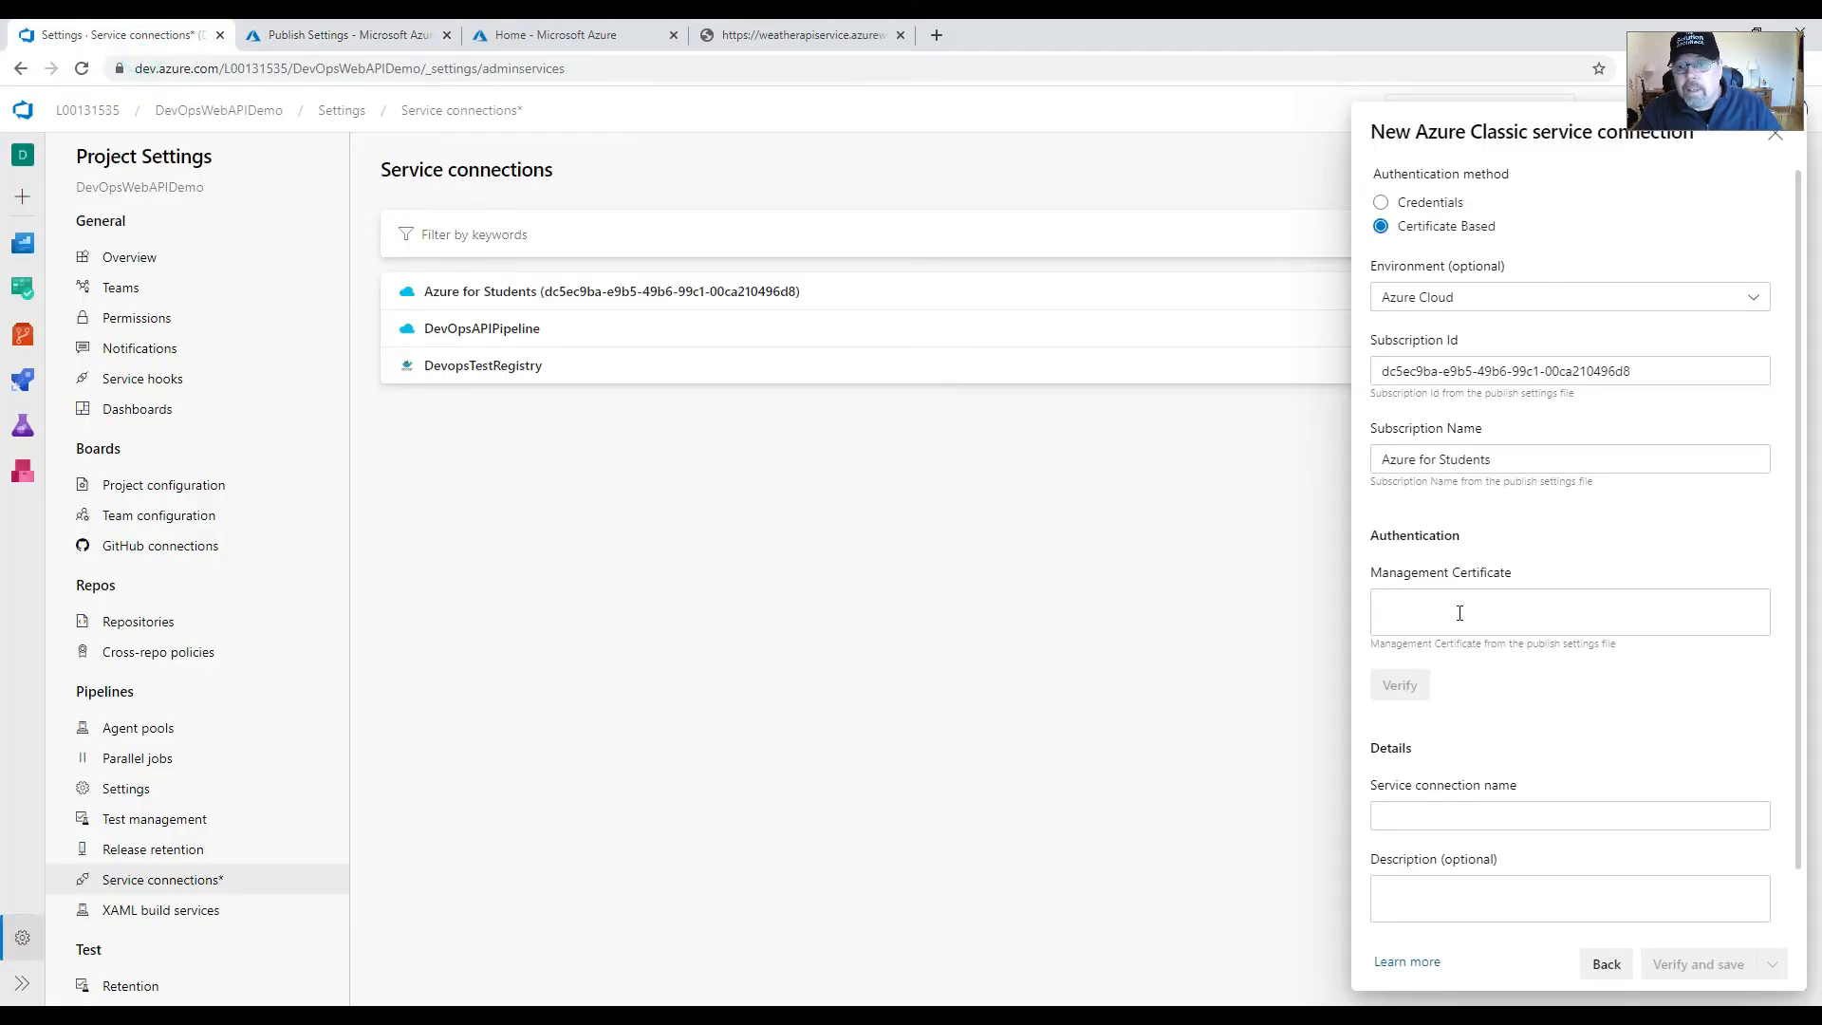
{"action": "left_click", "coordinate": [1443, 612]}
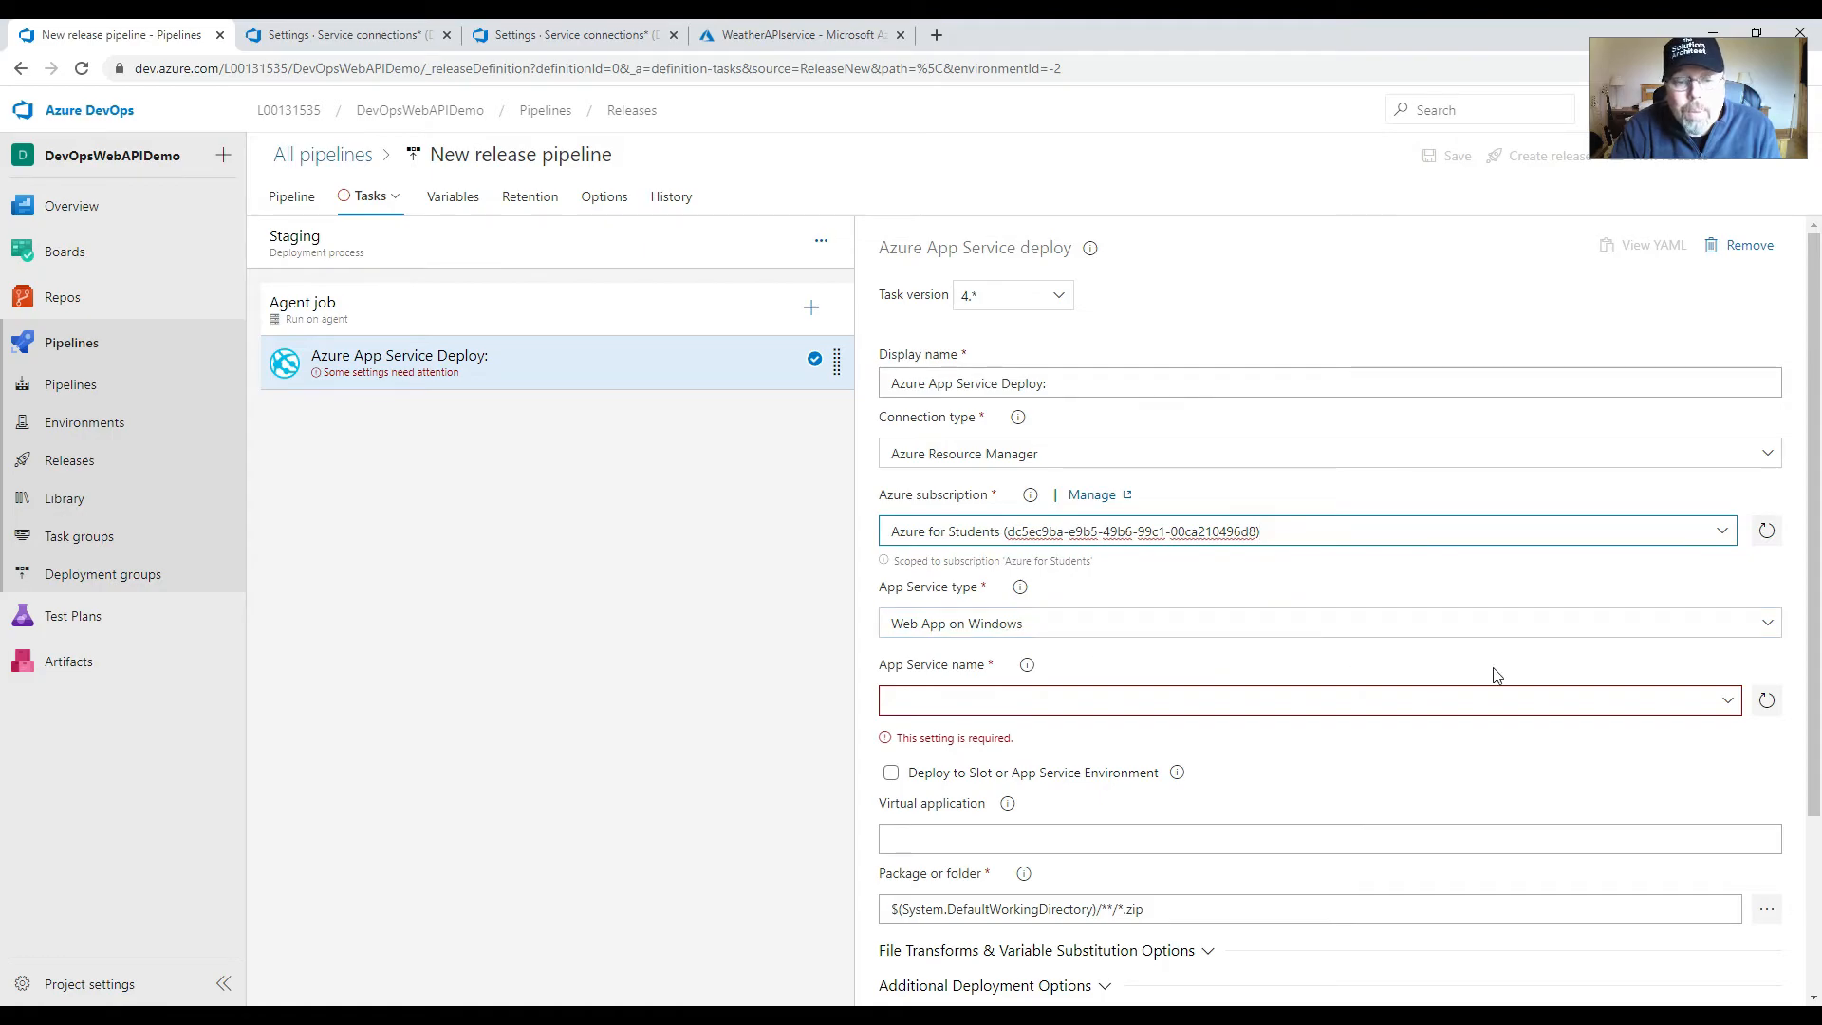
- Set the deploy task's App Service name to WeatherAPIservice and save the release pipeline in the root folder
{"action": "left_click", "coordinate": [1728, 702]}
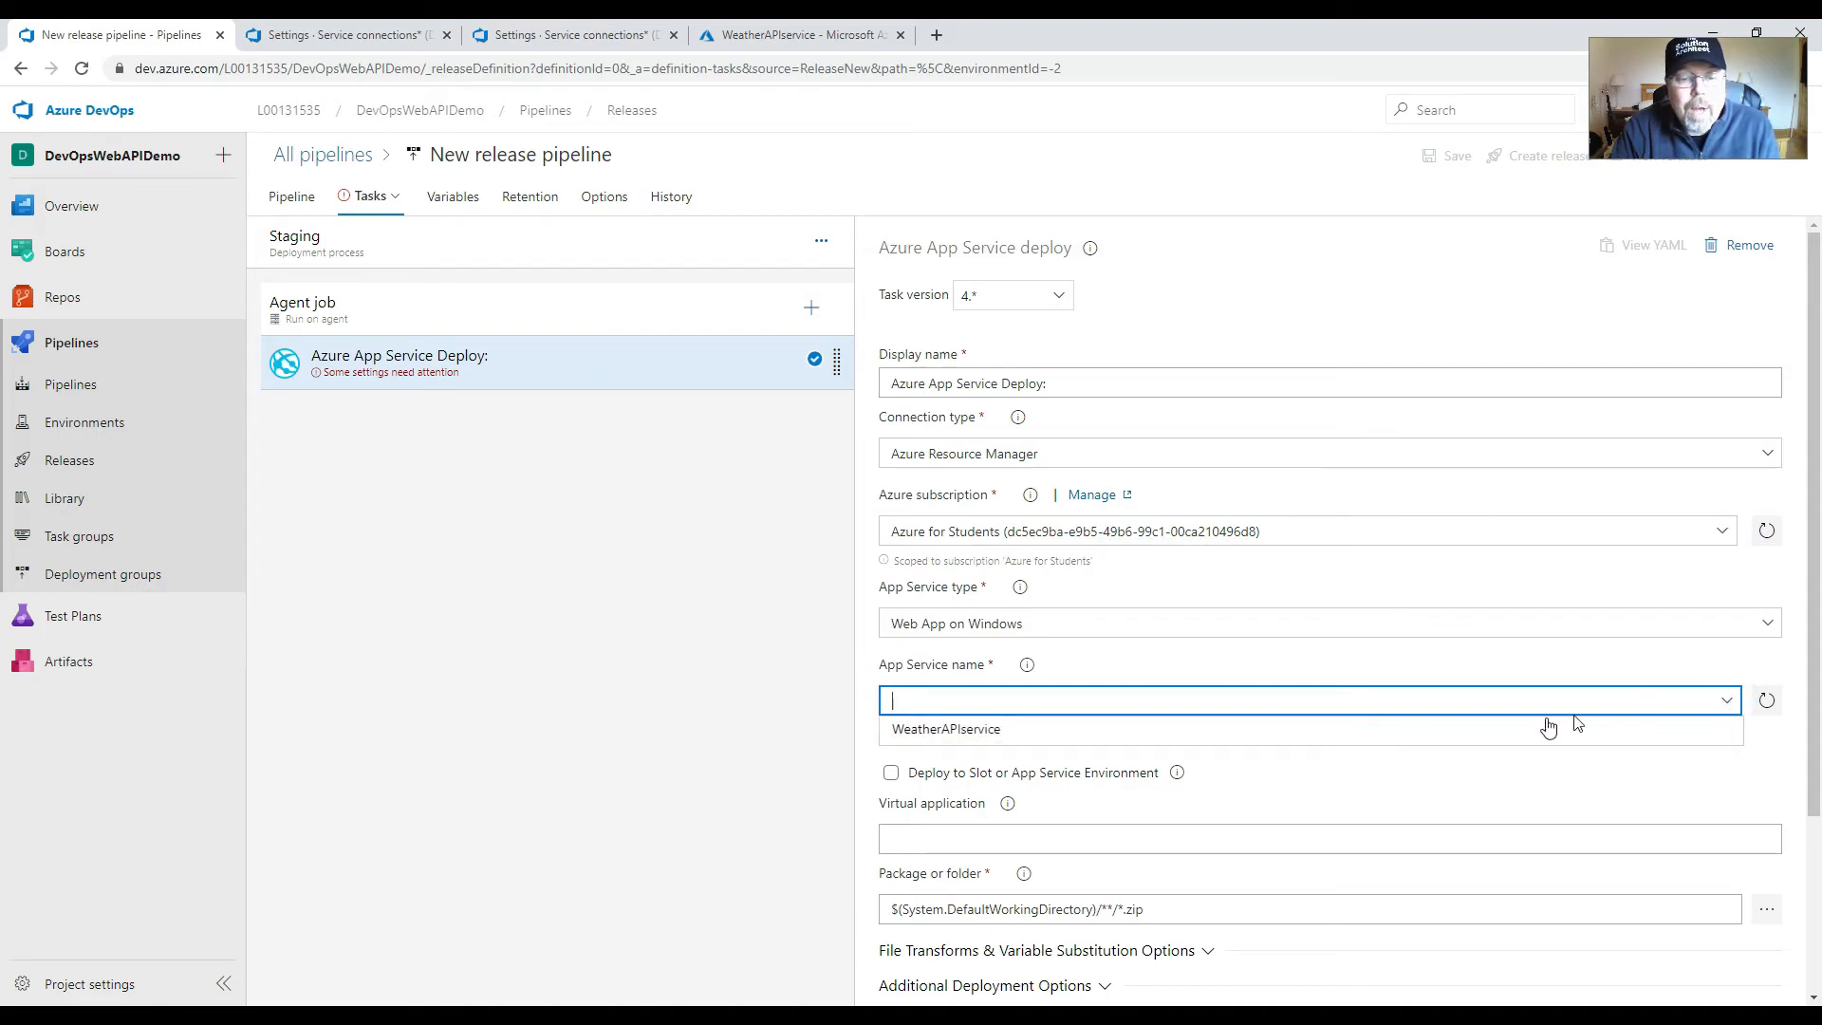
{"action": "left_click", "coordinate": [965, 731]}
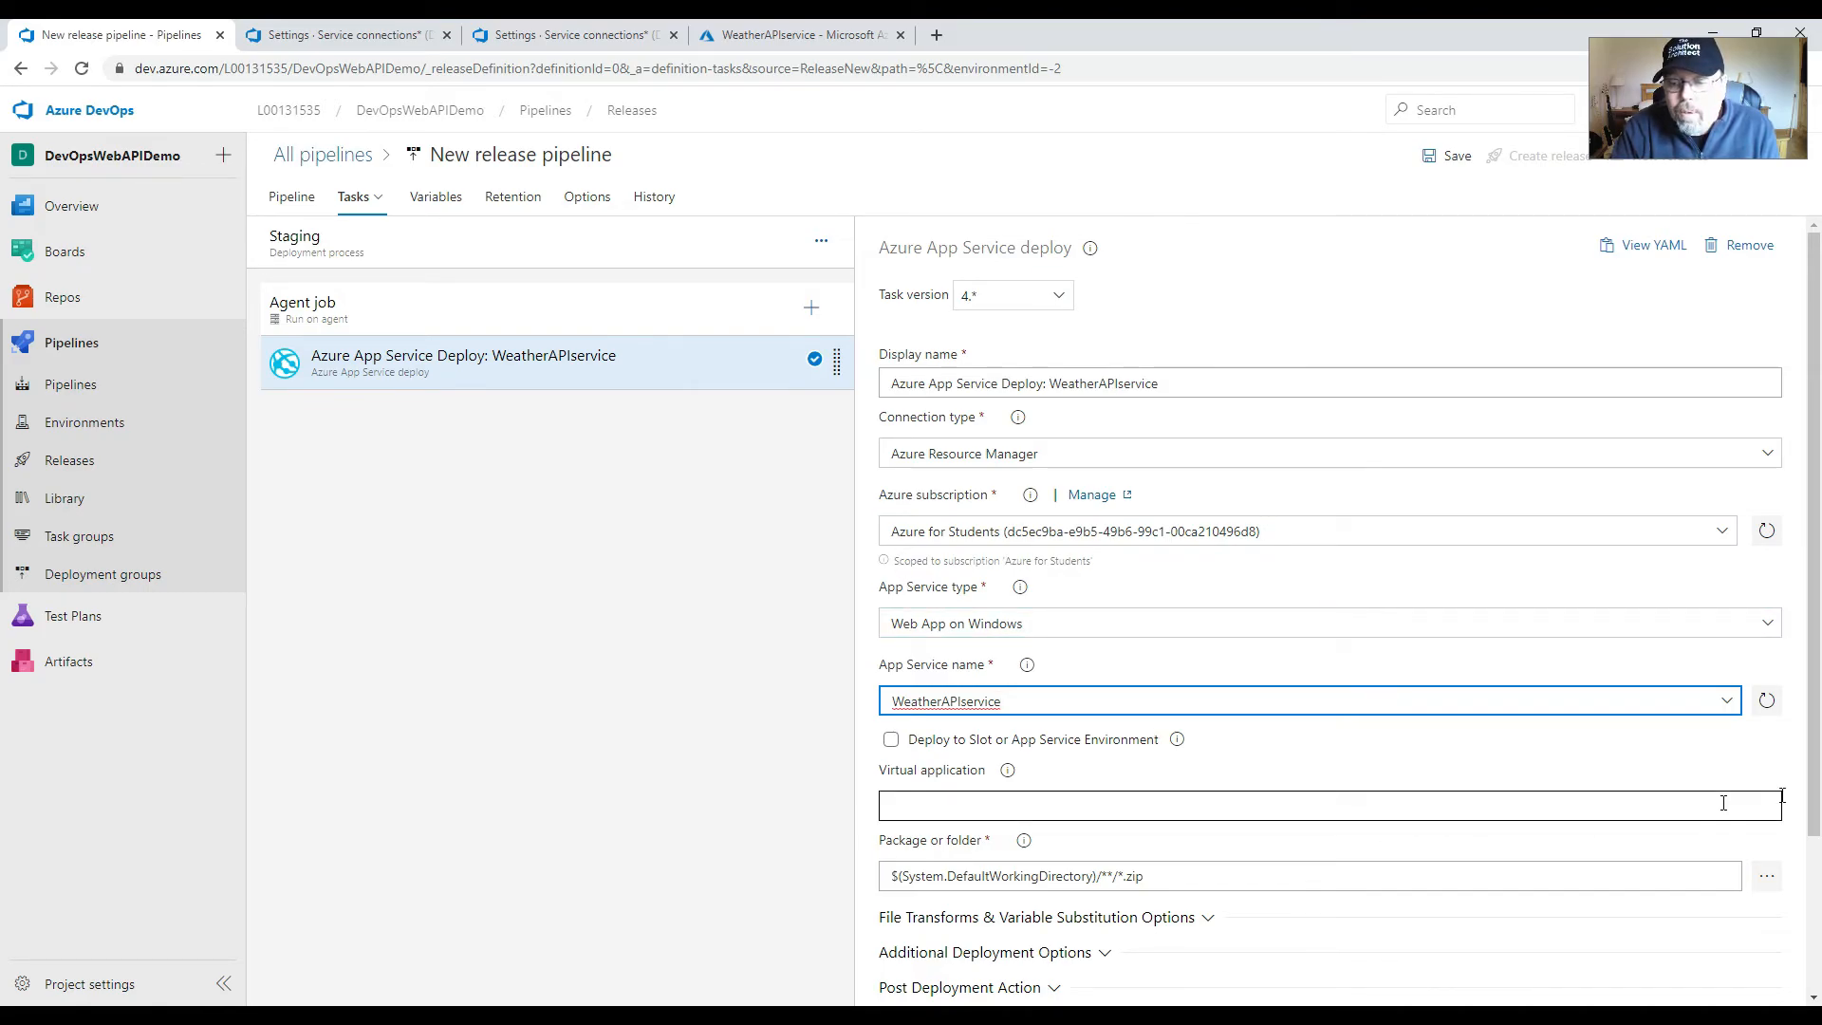
{"action": "left_click_drag", "start_coordinate": [1819, 741], "coordinate": [1792, 674]}
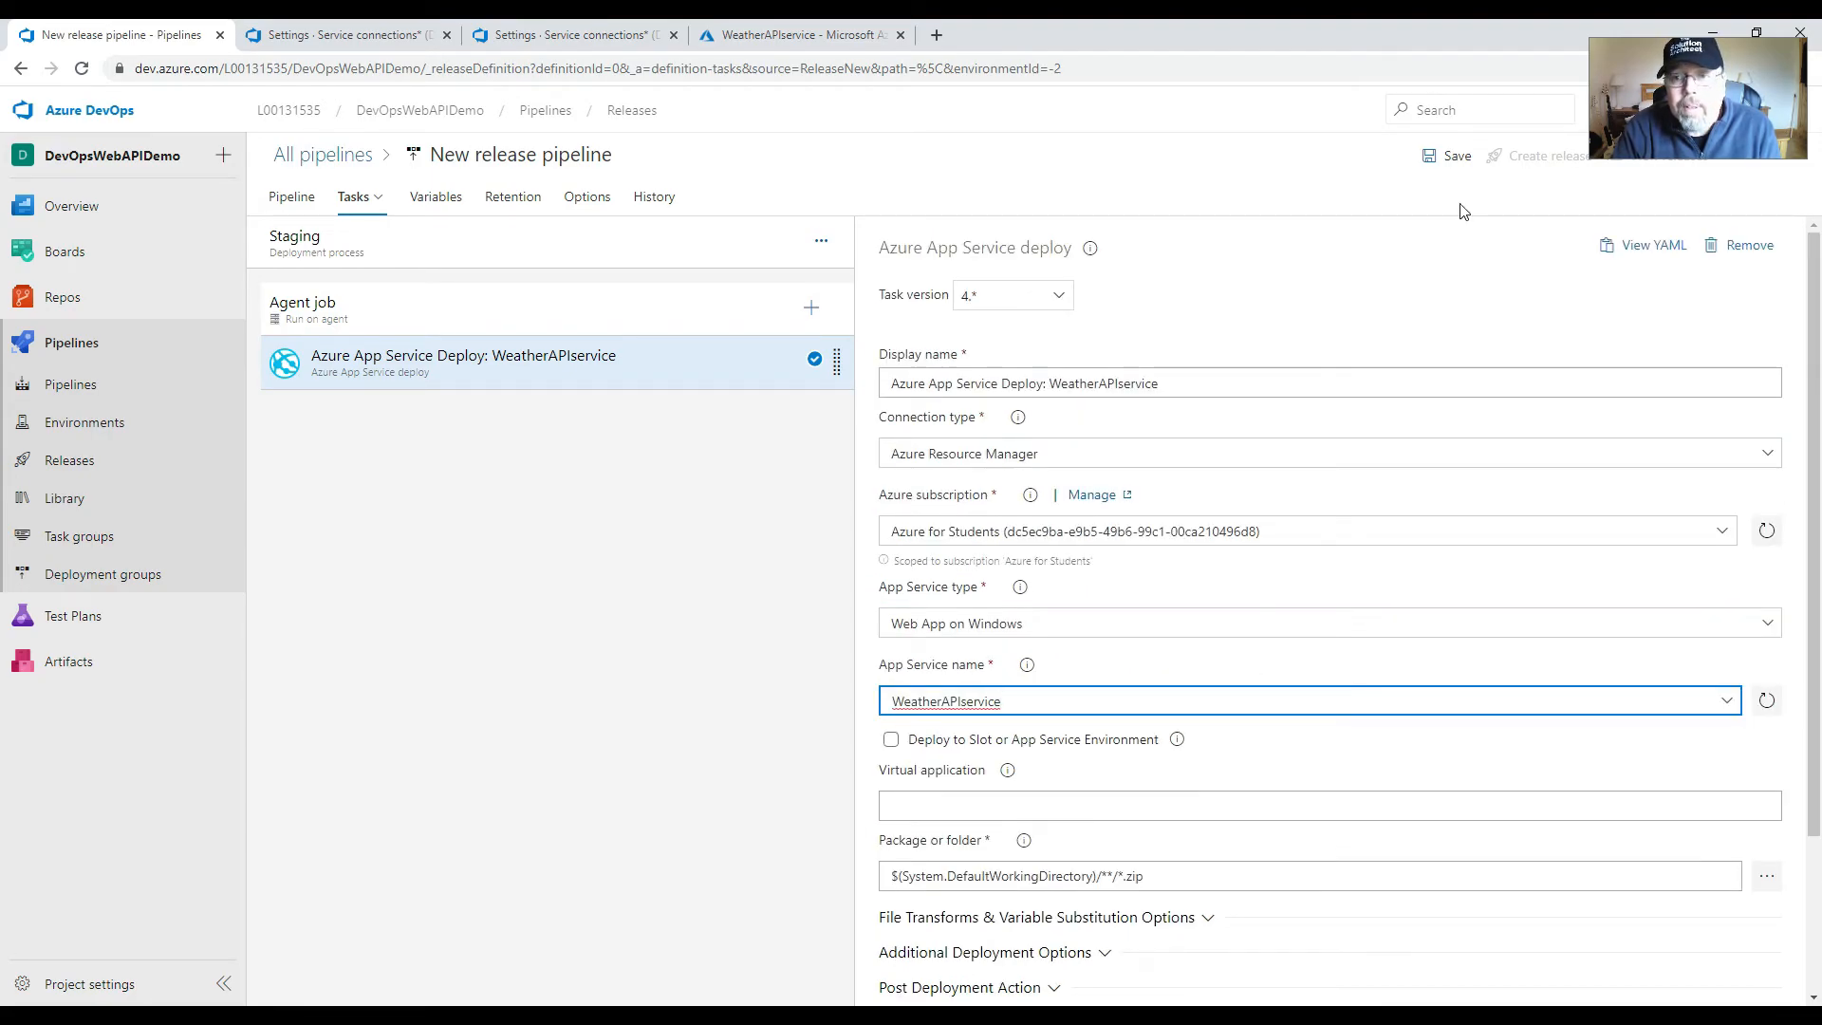
{"action": "left_click", "coordinate": [1450, 158]}
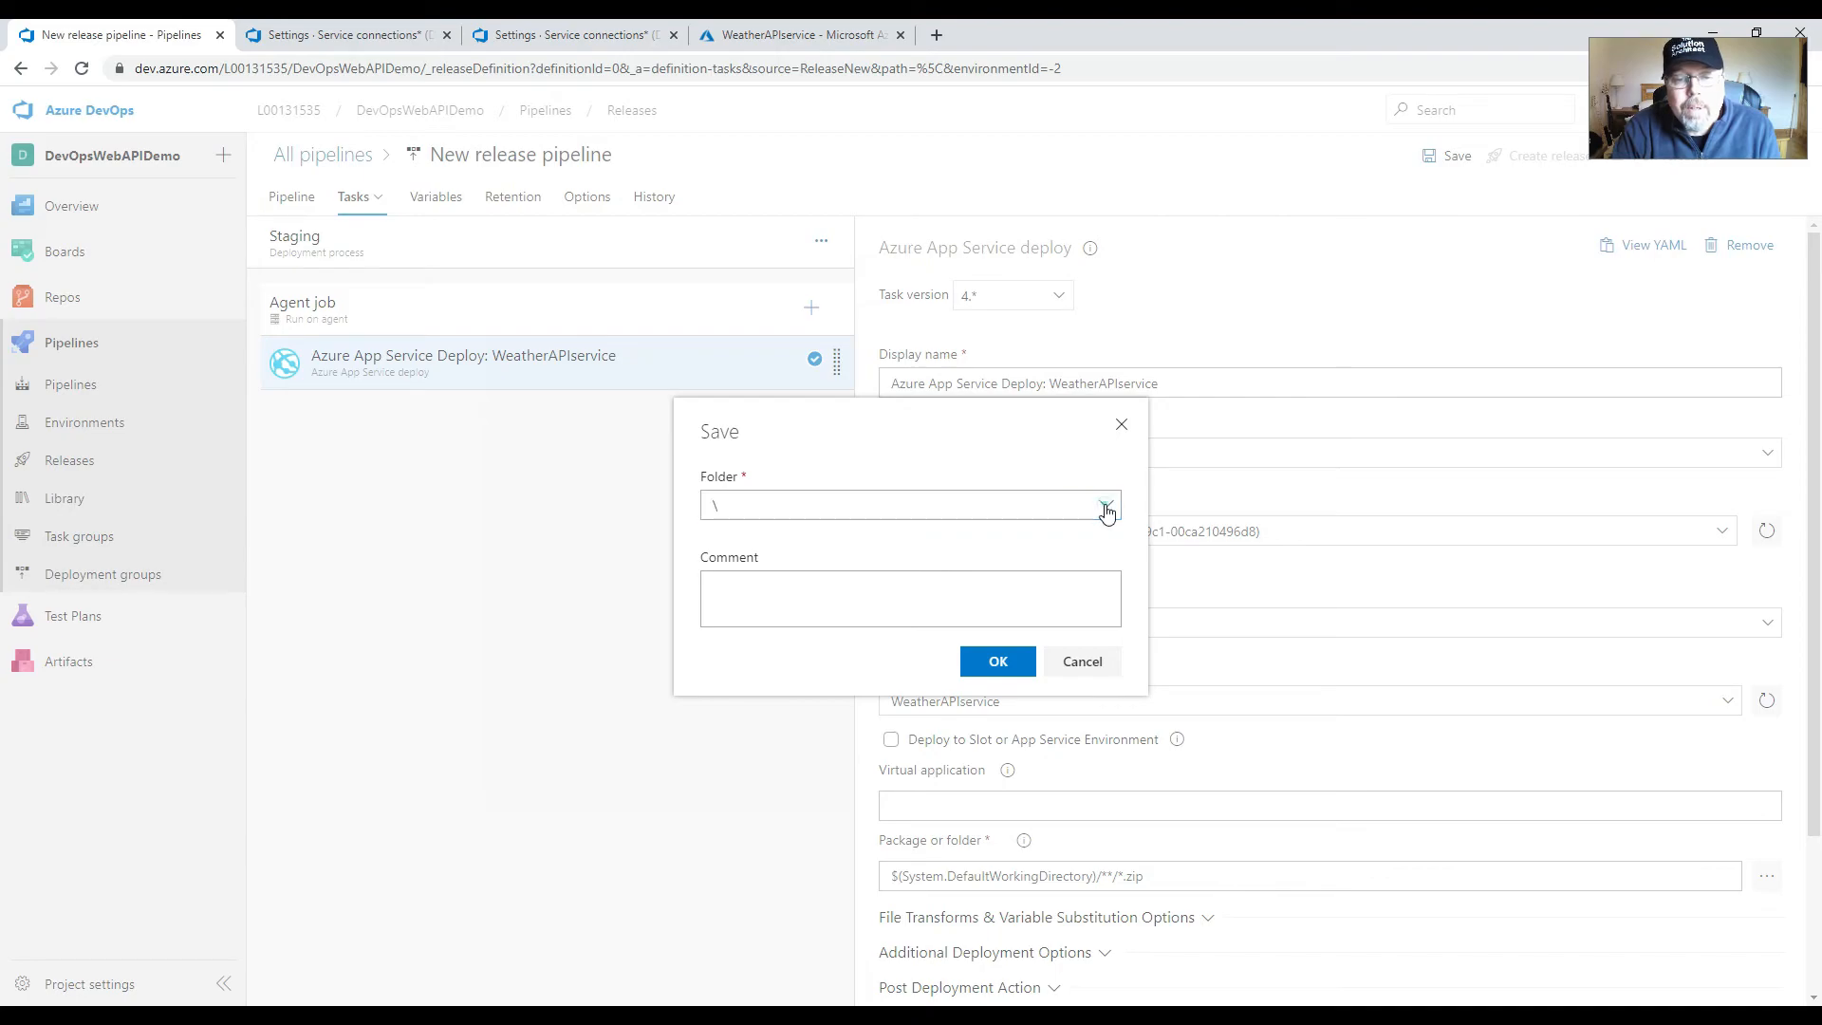
{"action": "left_click", "coordinate": [1104, 504]}
{"action": "left_click", "coordinate": [999, 662]}
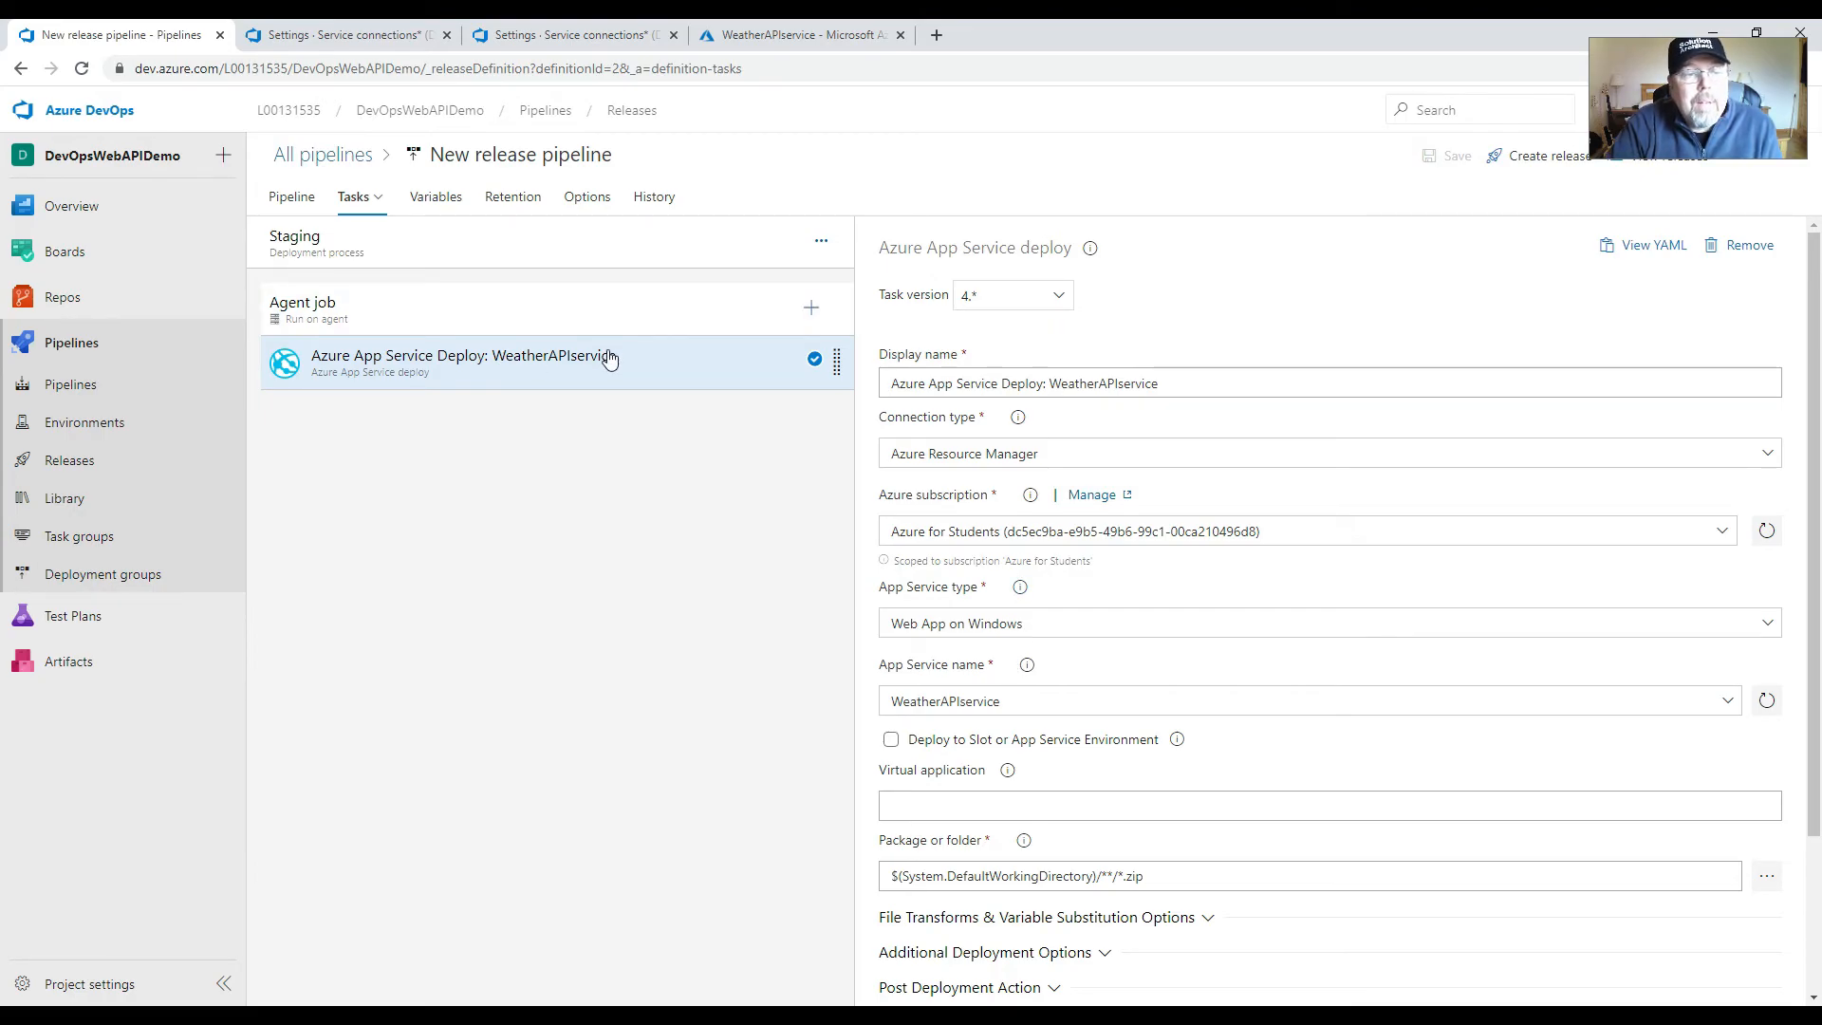
- Create a new release from artifact version 20200216.1 with the Staging stage changed to a manual trigger
{"action": "left_click", "coordinate": [1528, 161]}
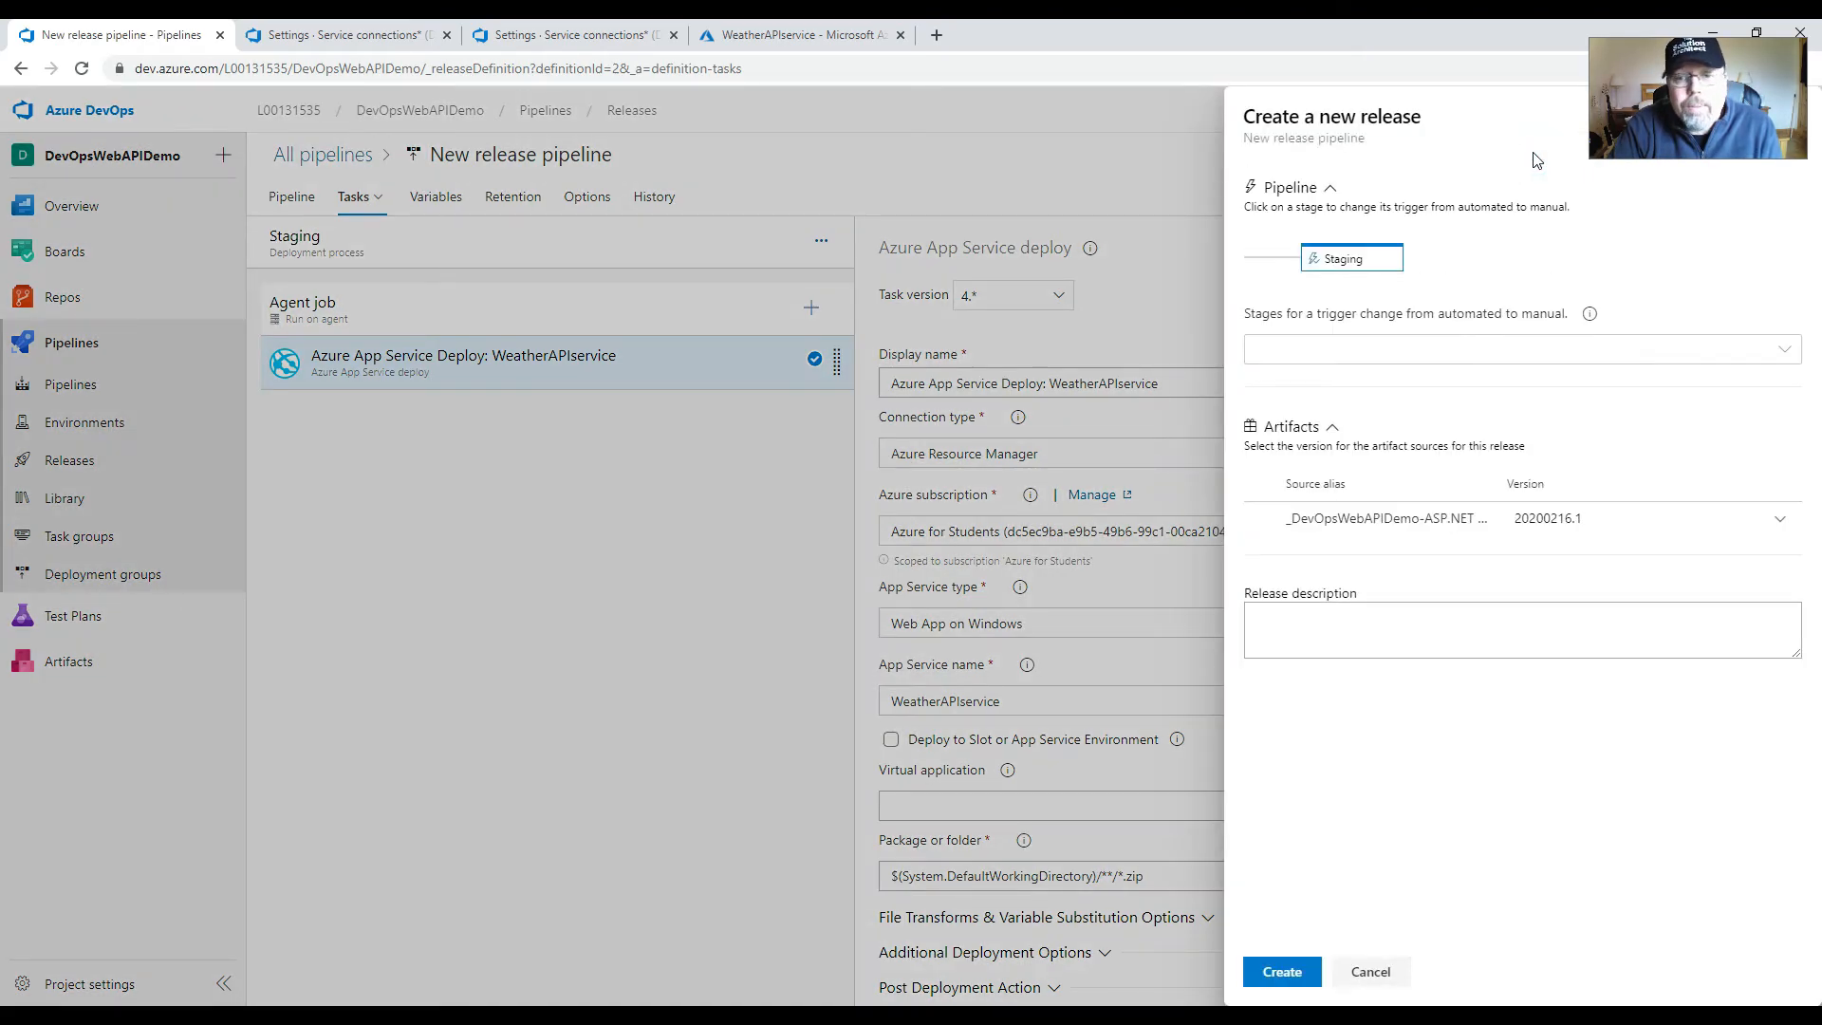
{"action": "left_click", "coordinate": [1497, 348]}
{"action": "left_click", "coordinate": [1324, 386]}
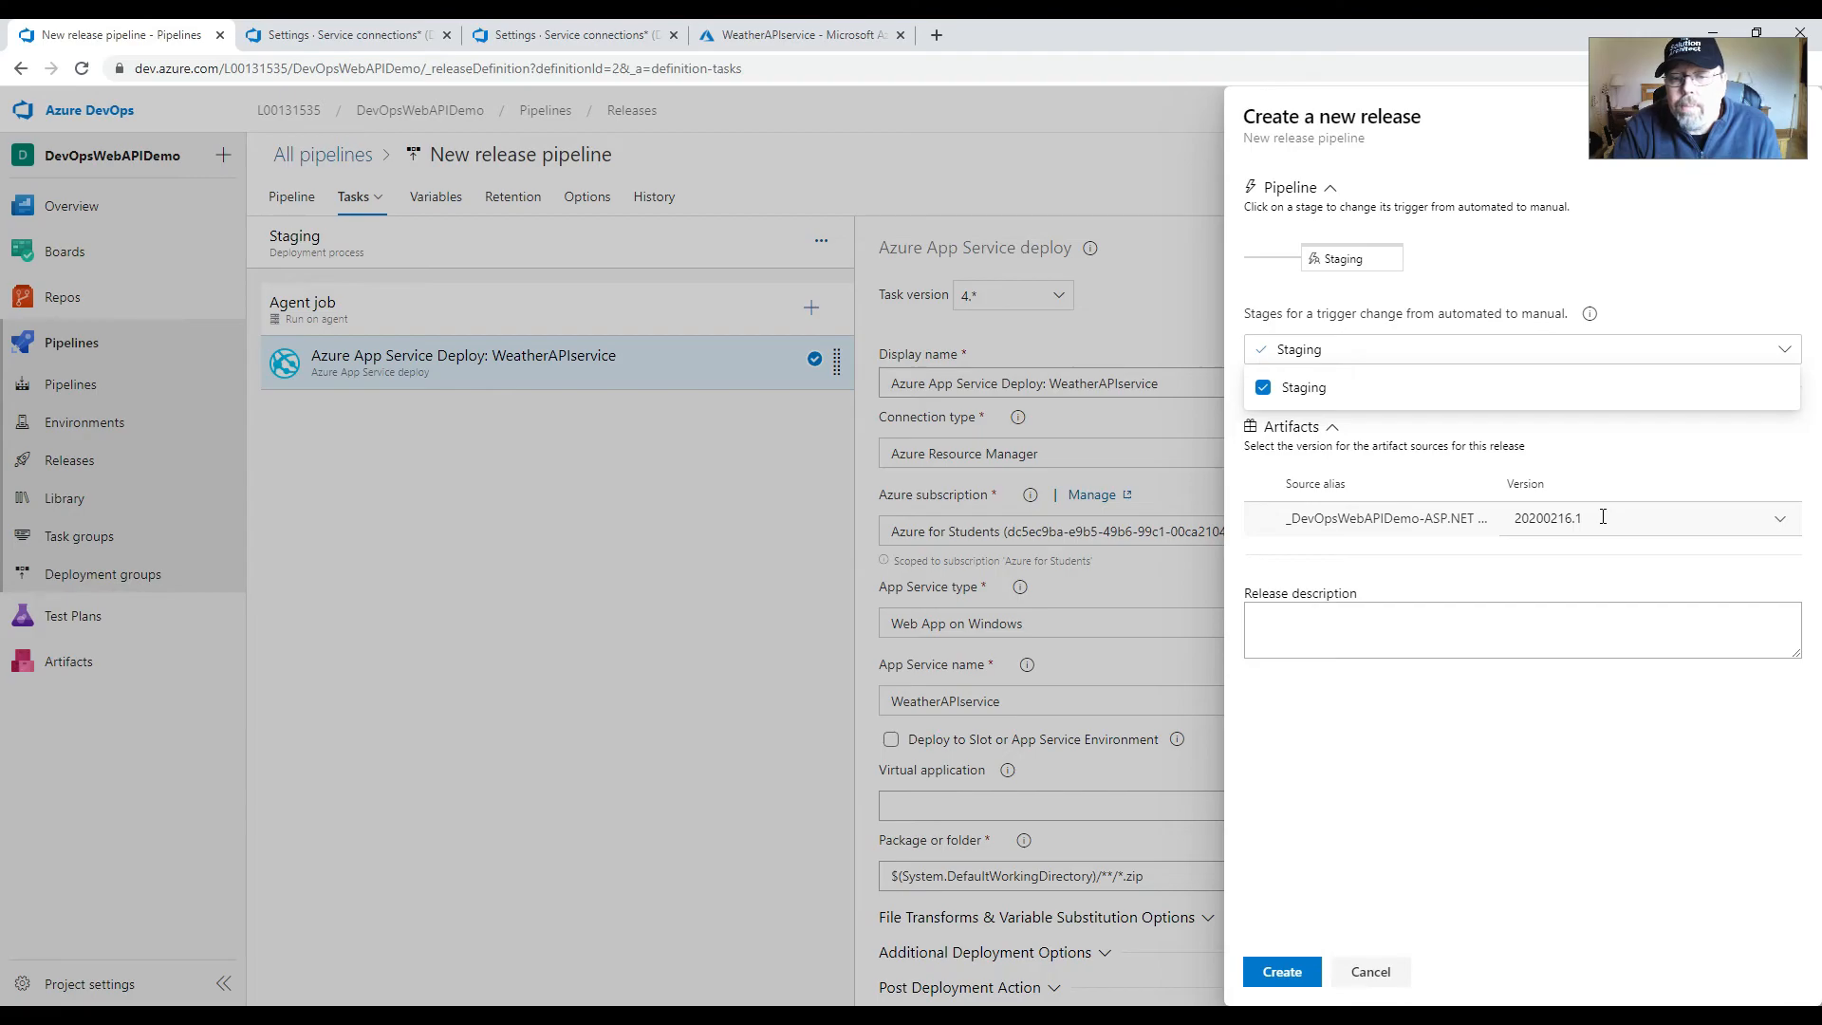
{"action": "left_click", "coordinate": [1399, 562]}
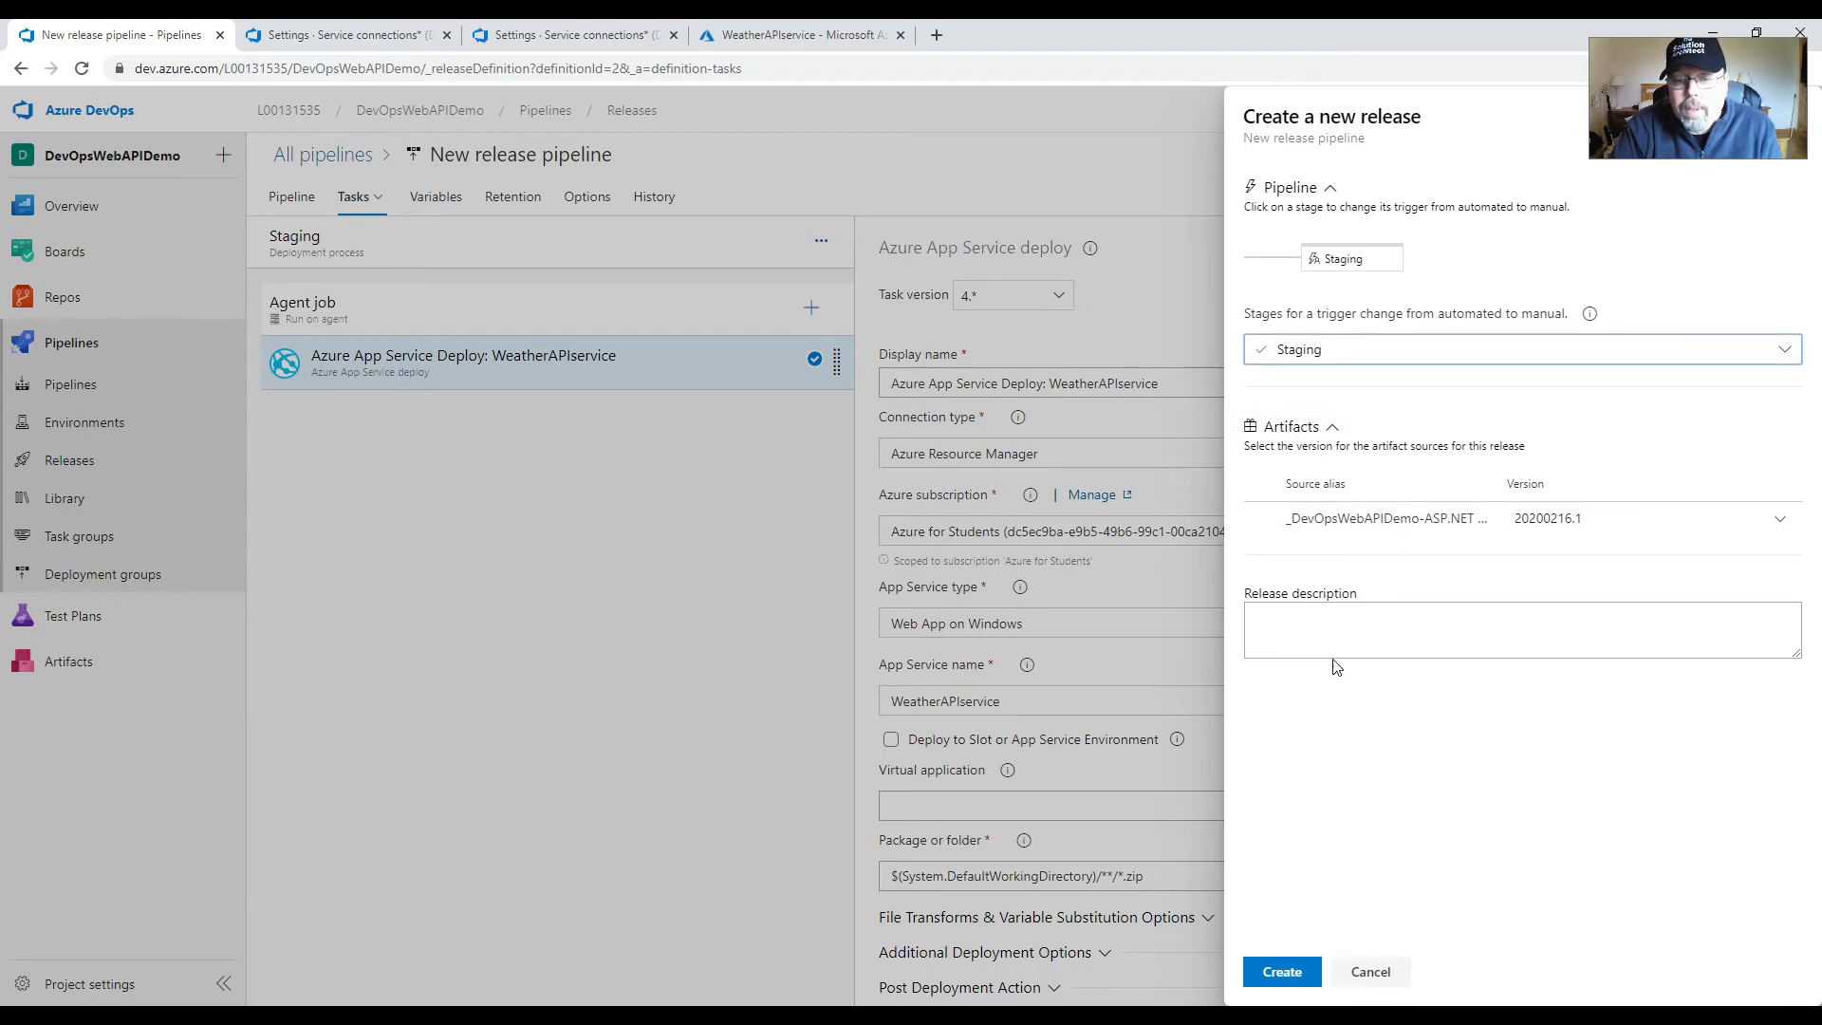
{"action": "left_click", "coordinate": [1286, 971]}
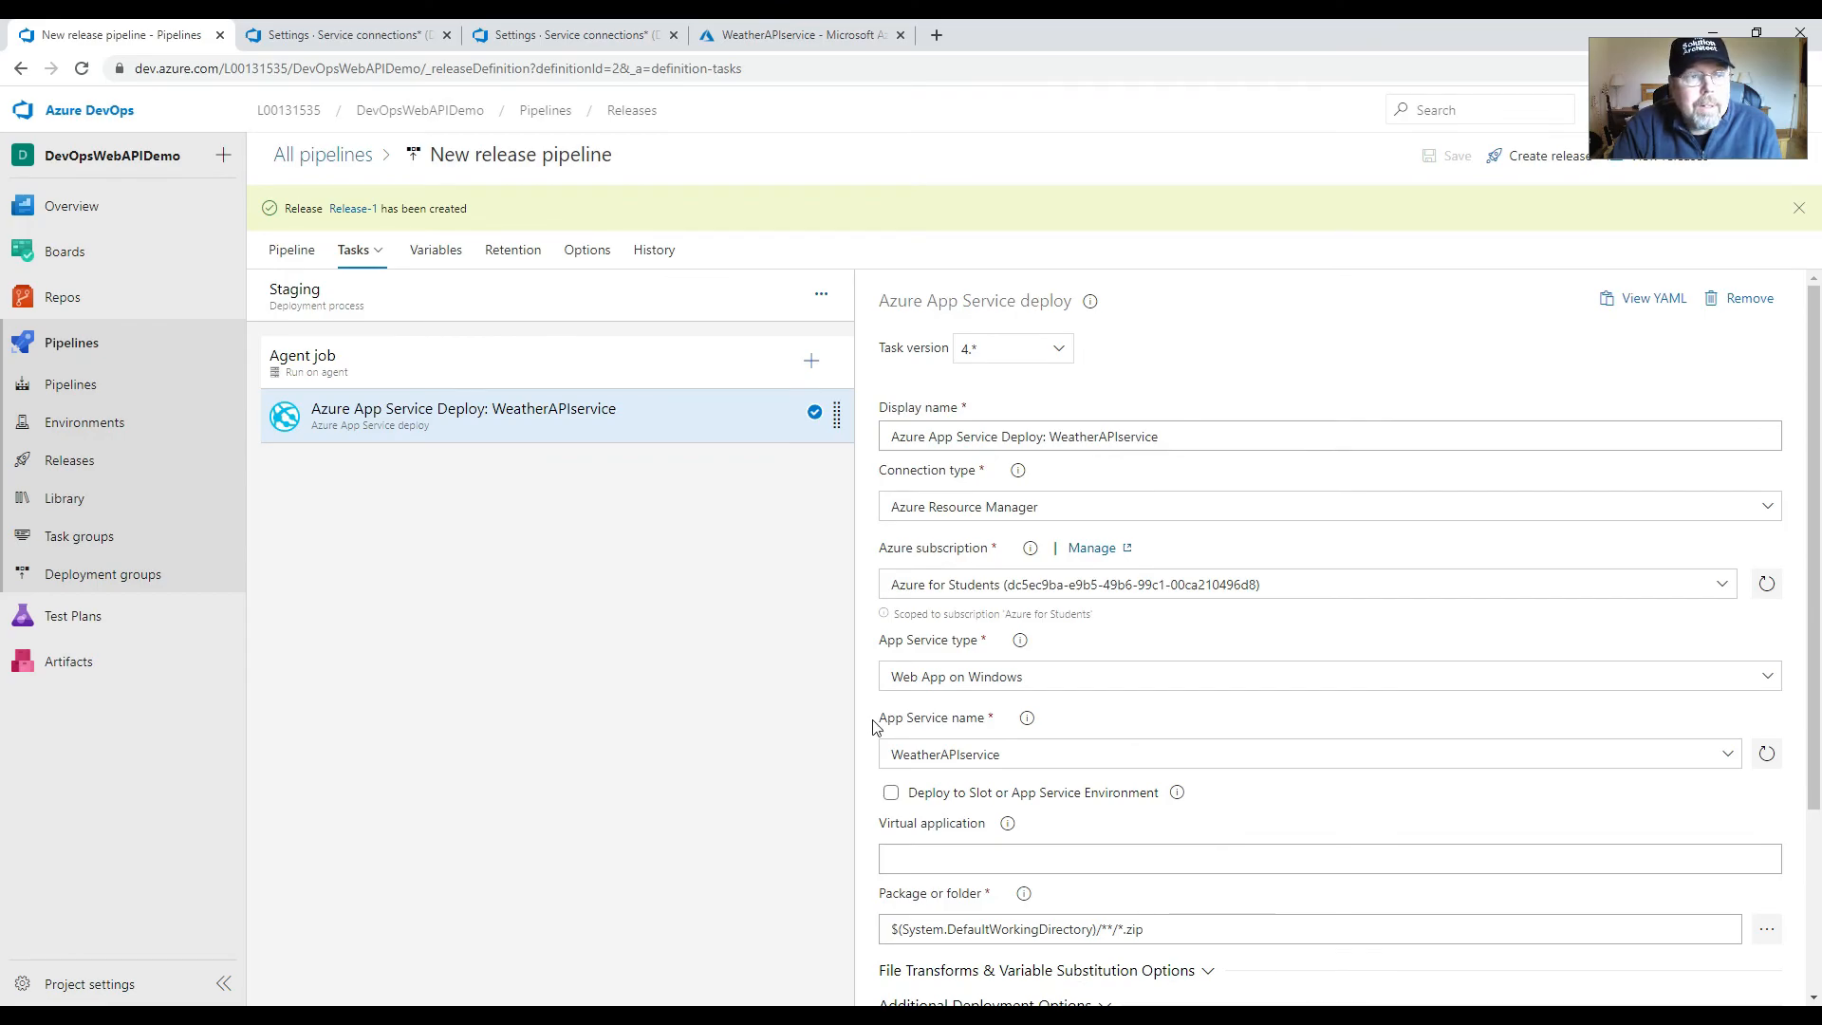
- Deploy Release-1 to the Staging stage with the comment "new deploy" and open the stage's deployment logs
{"action": "left_click", "coordinate": [349, 211]}
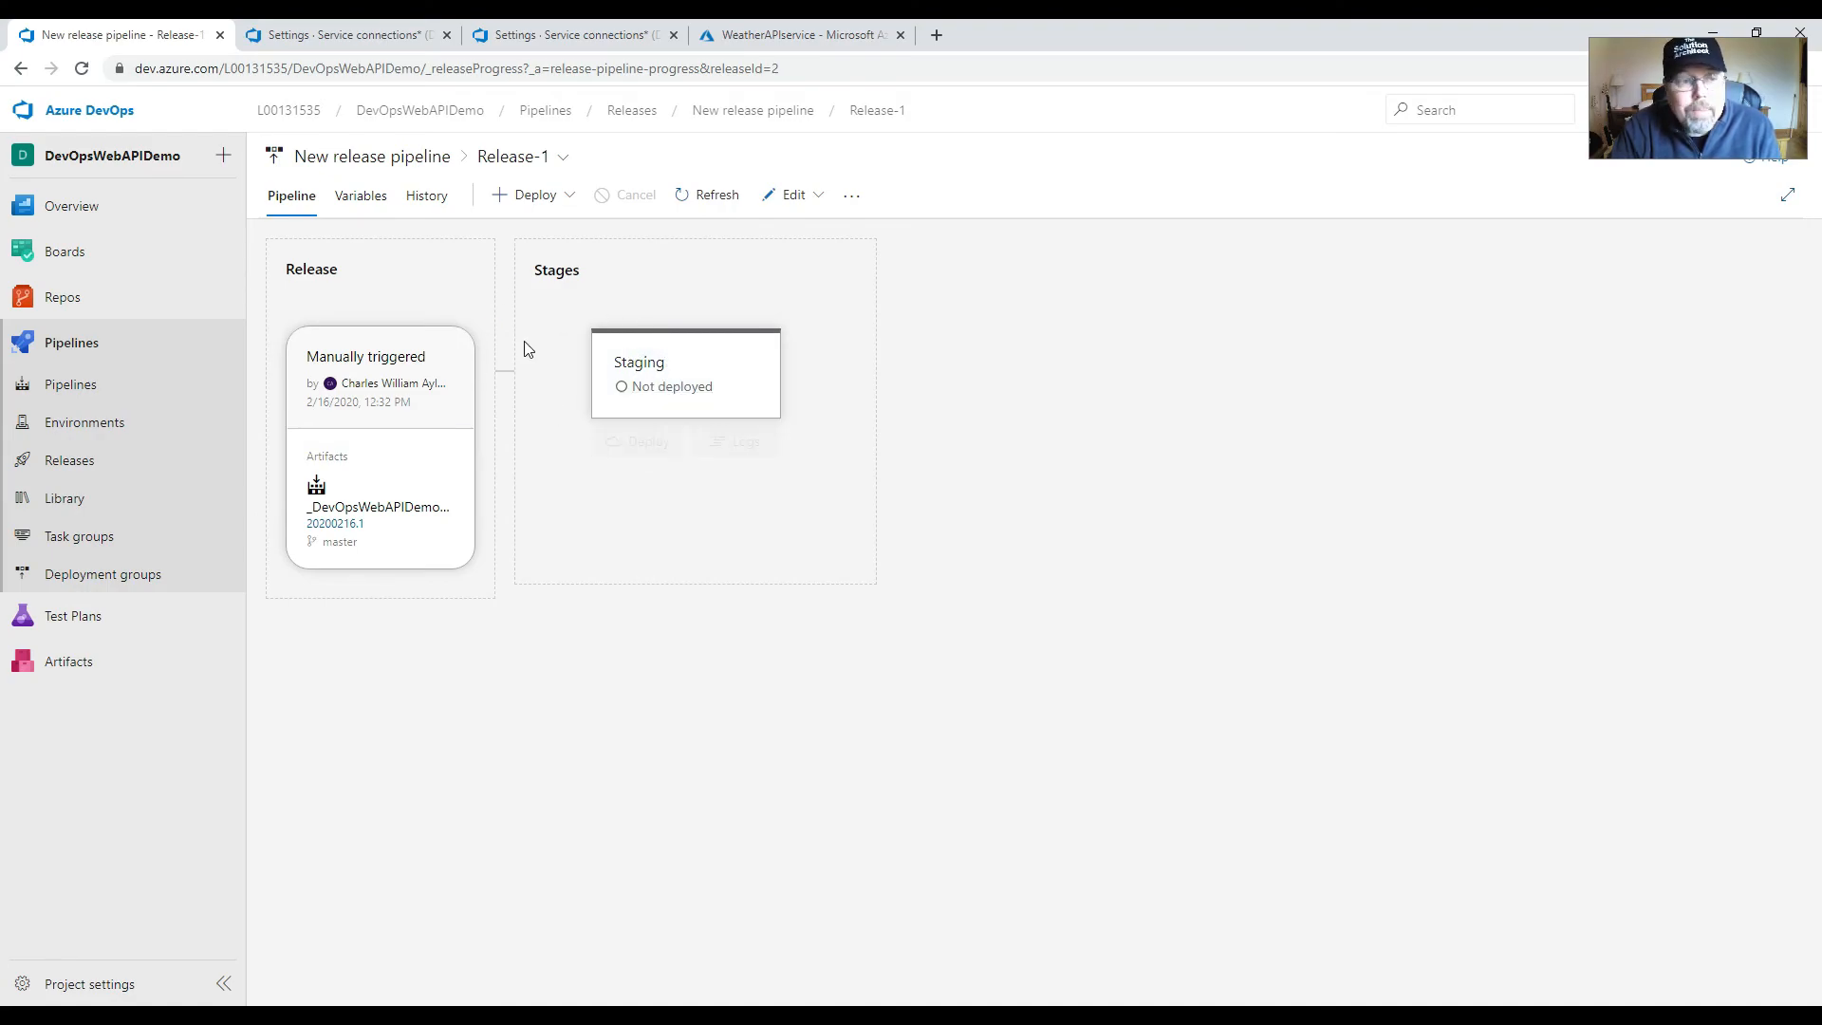
{"action": "mouse_move", "coordinate": [622, 388]}
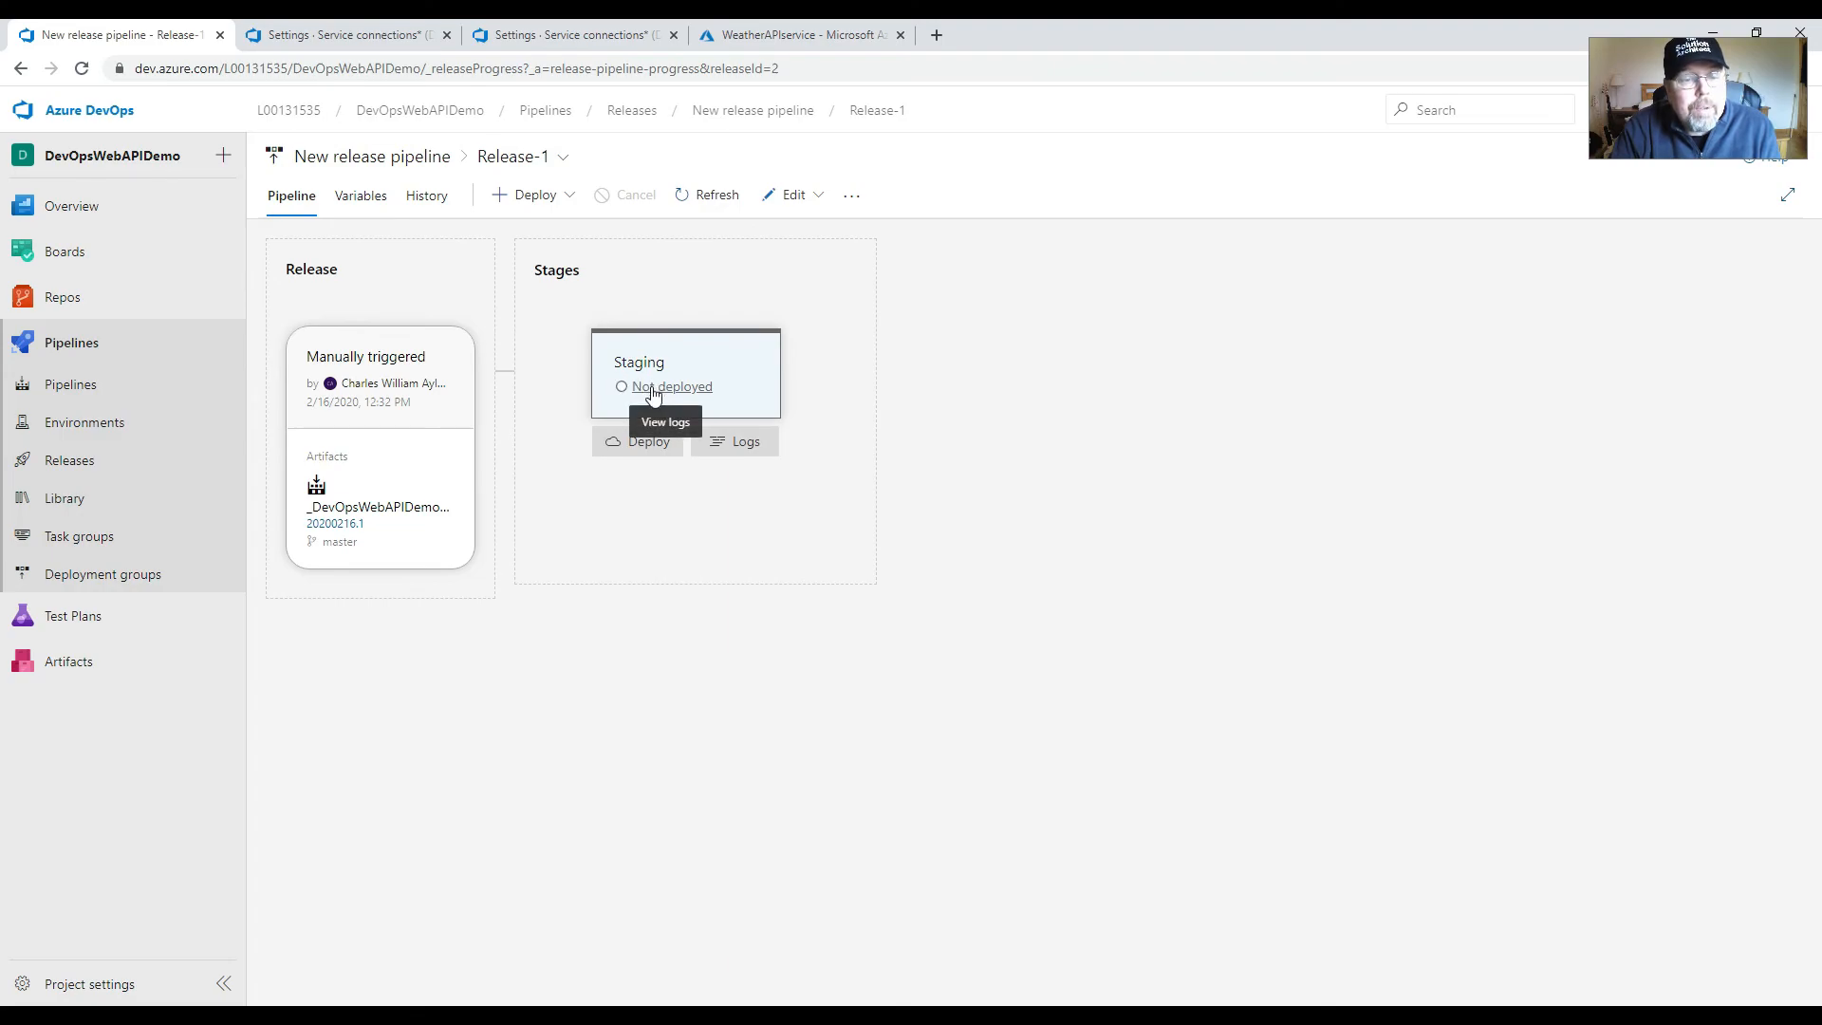
{"action": "mouse_move", "coordinate": [634, 444]}
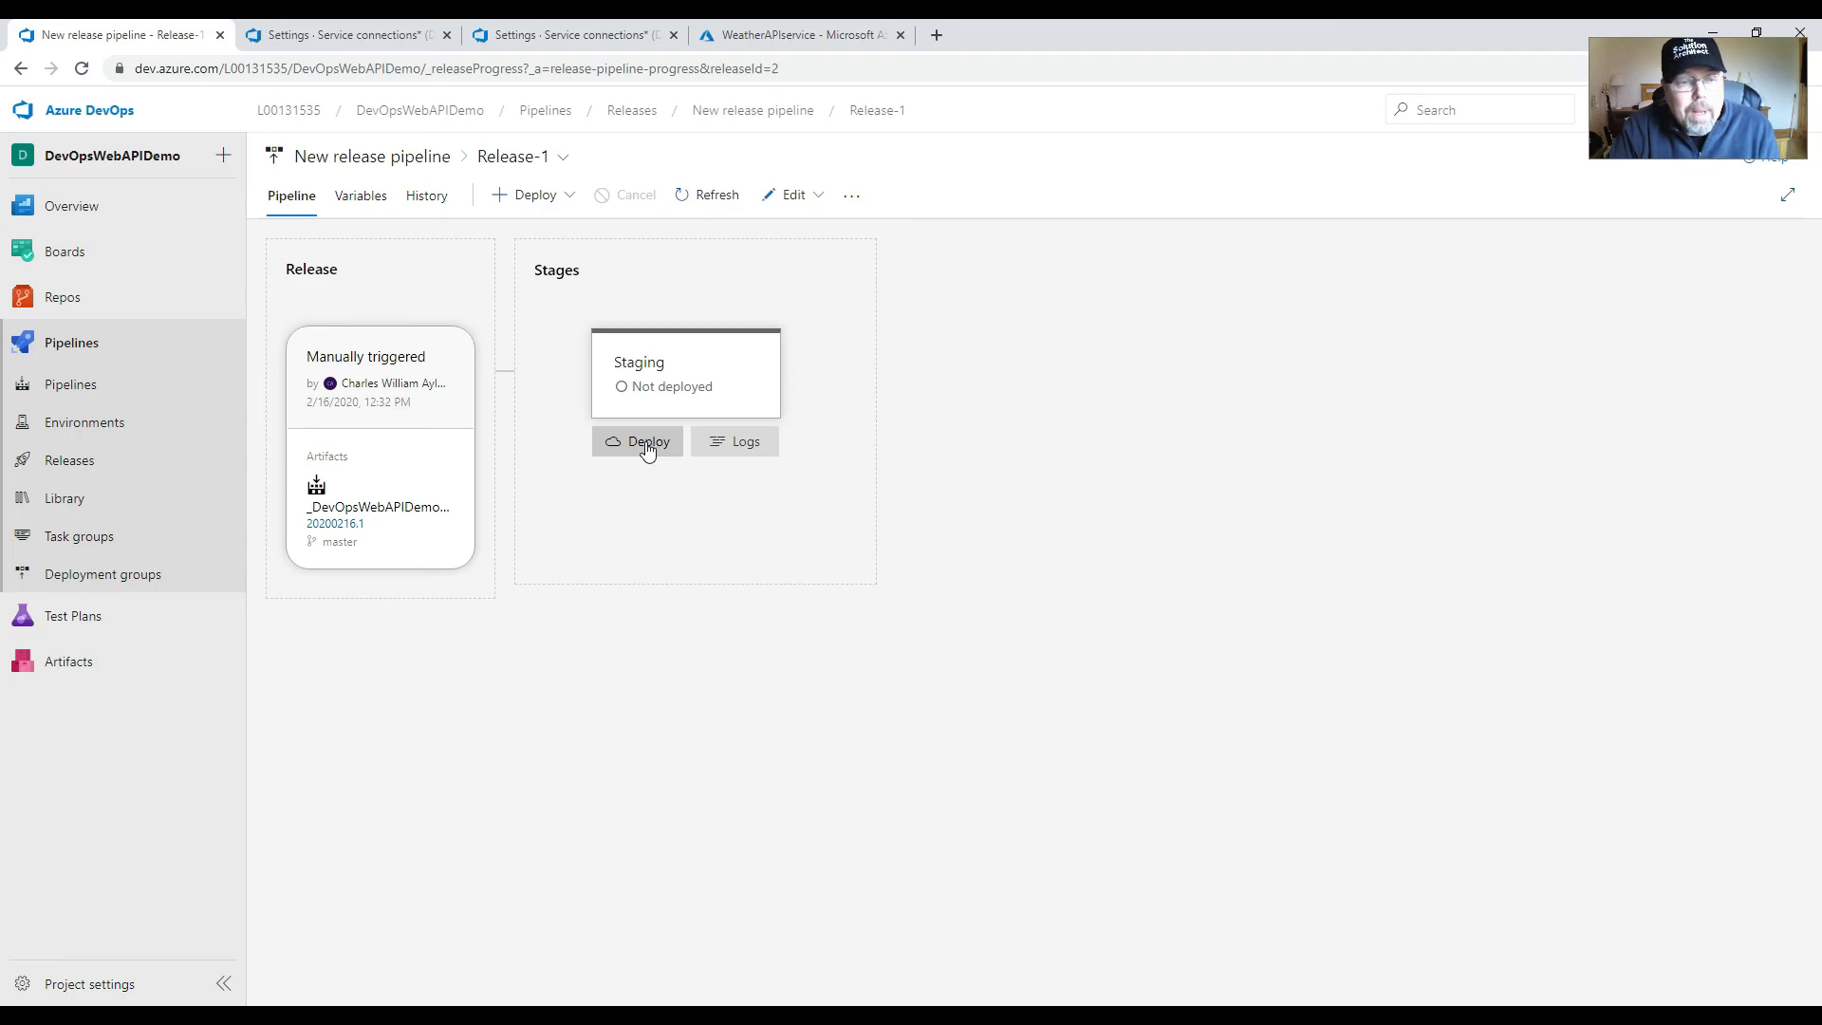
{"action": "left_click", "coordinate": [647, 450]}
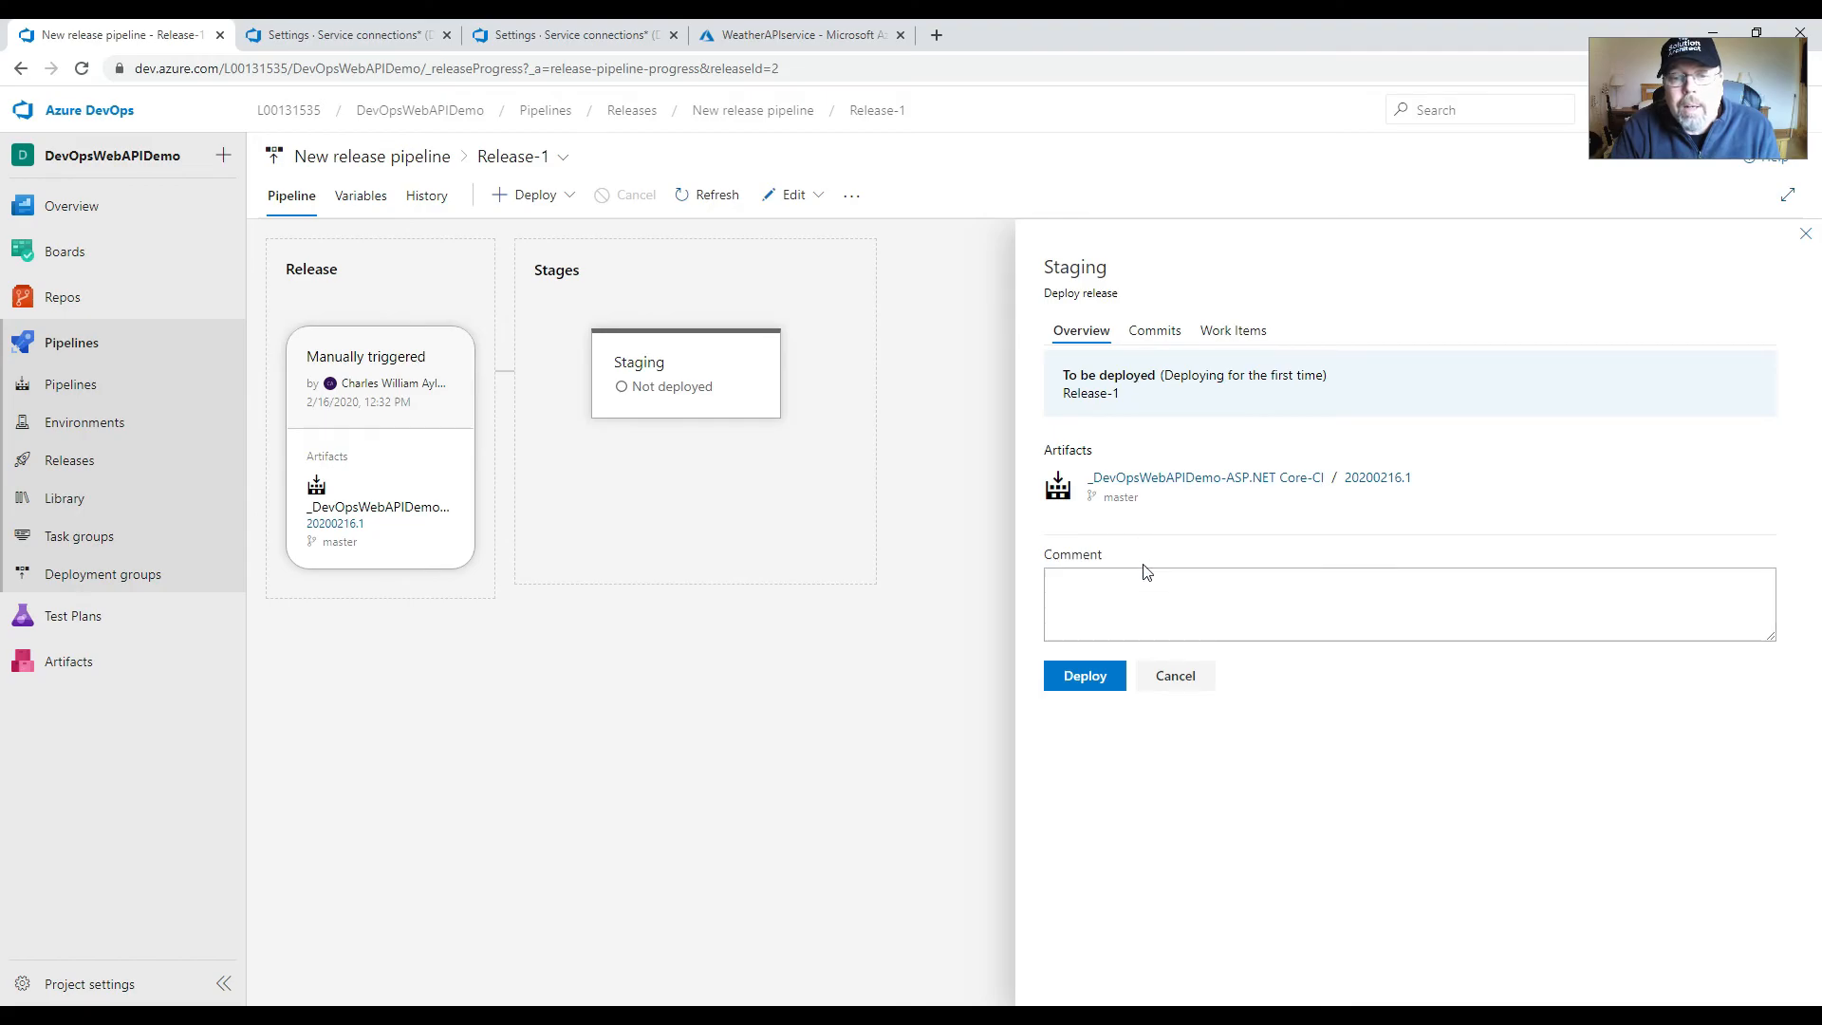
{"action": "left_click", "coordinate": [1106, 609]}
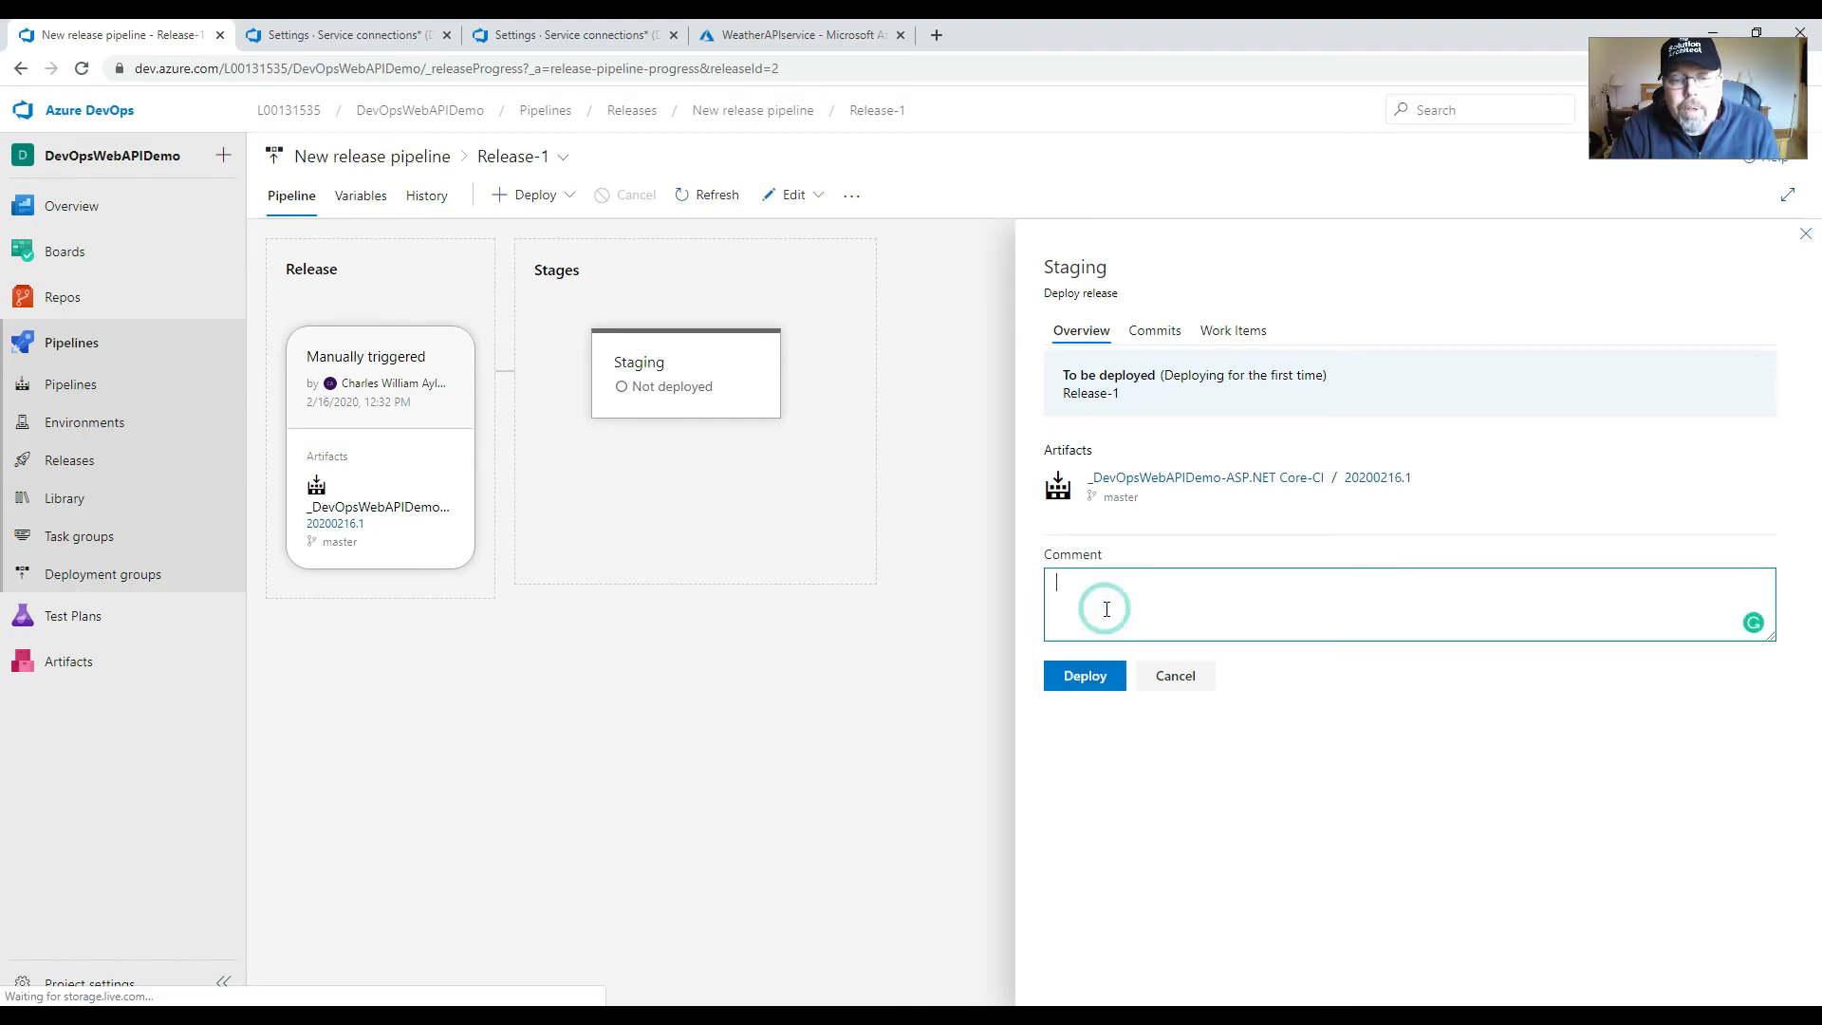
{"action": "type", "text": "new deploy"}
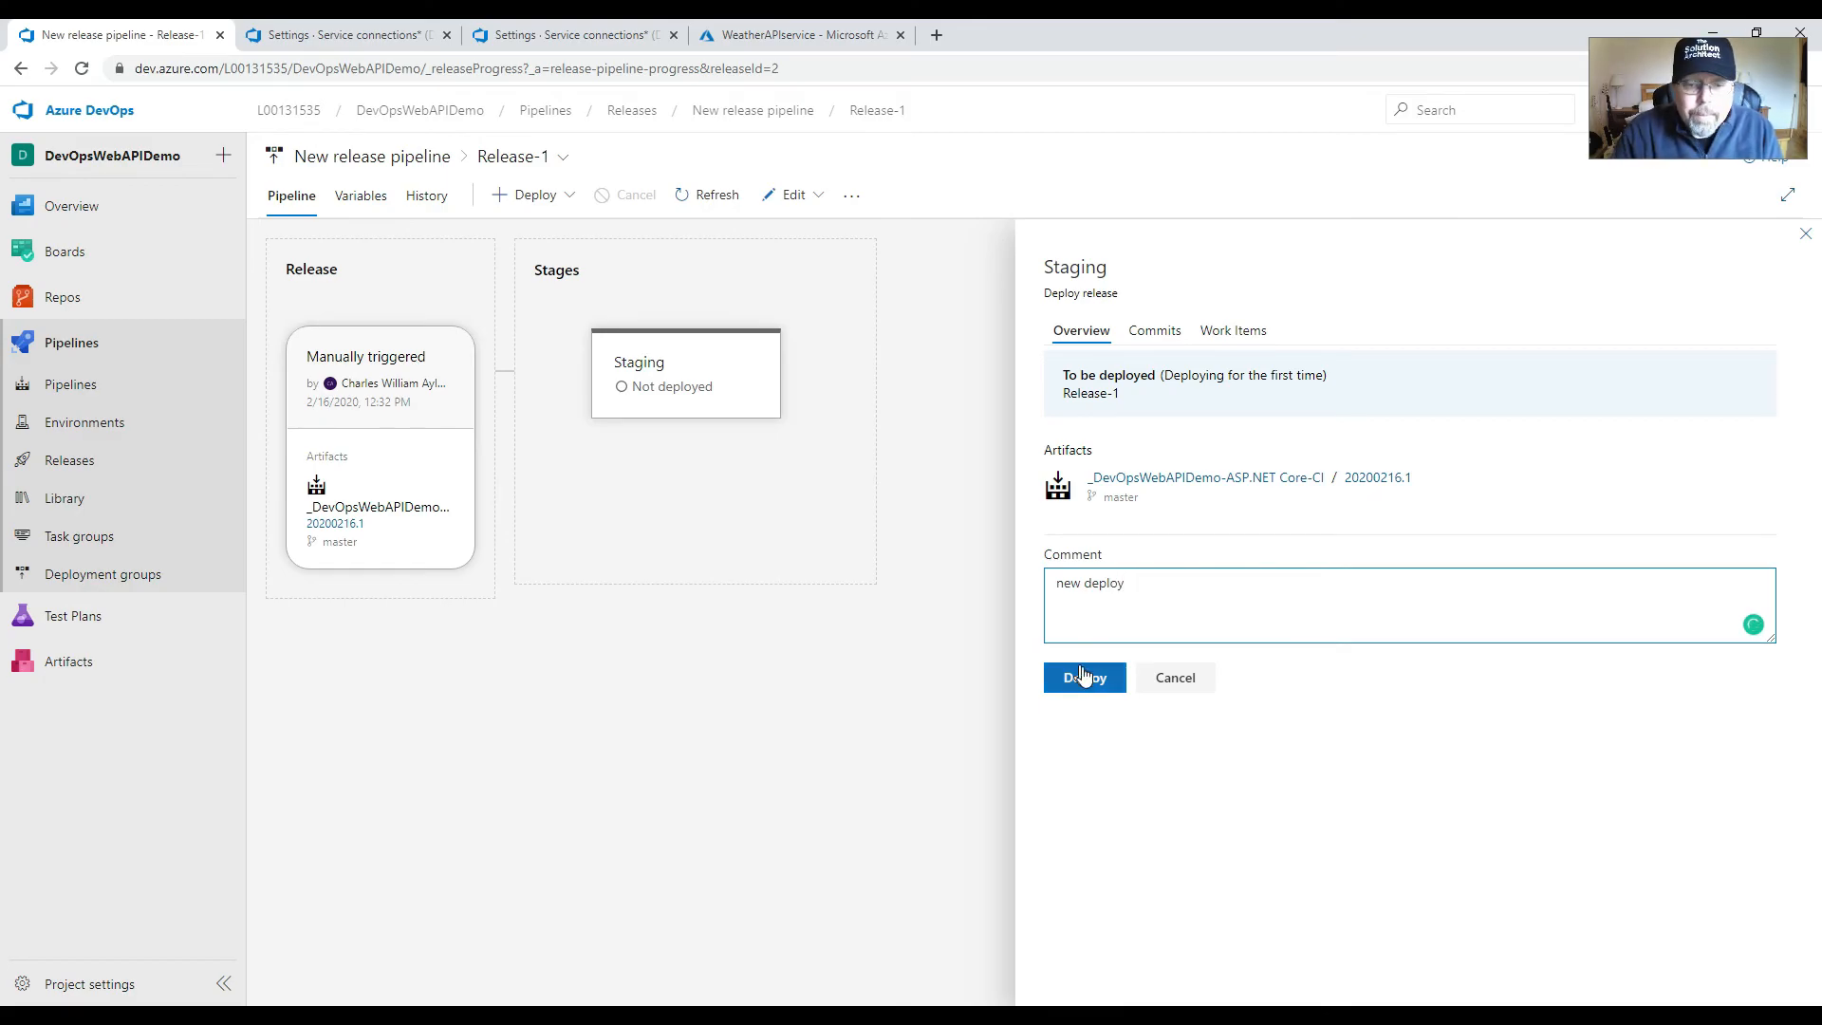
{"action": "left_click", "coordinate": [1084, 676]}
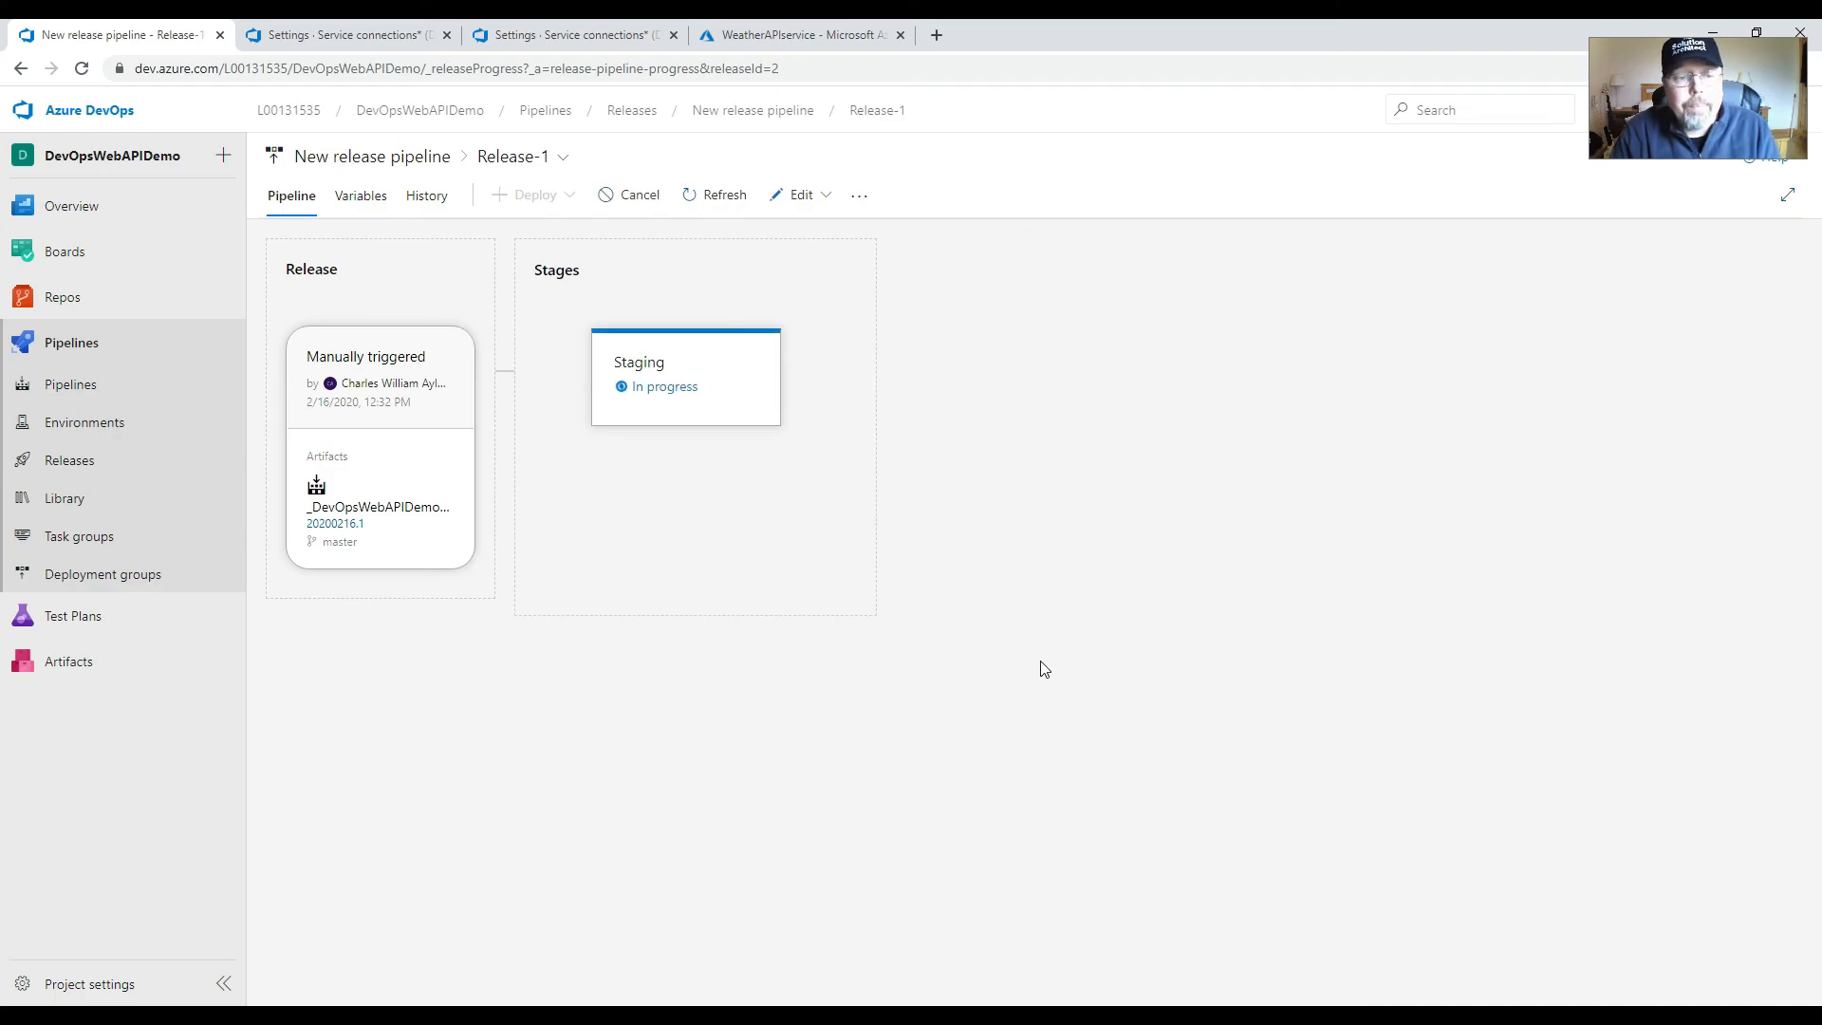
{"action": "left_click", "coordinate": [647, 391]}
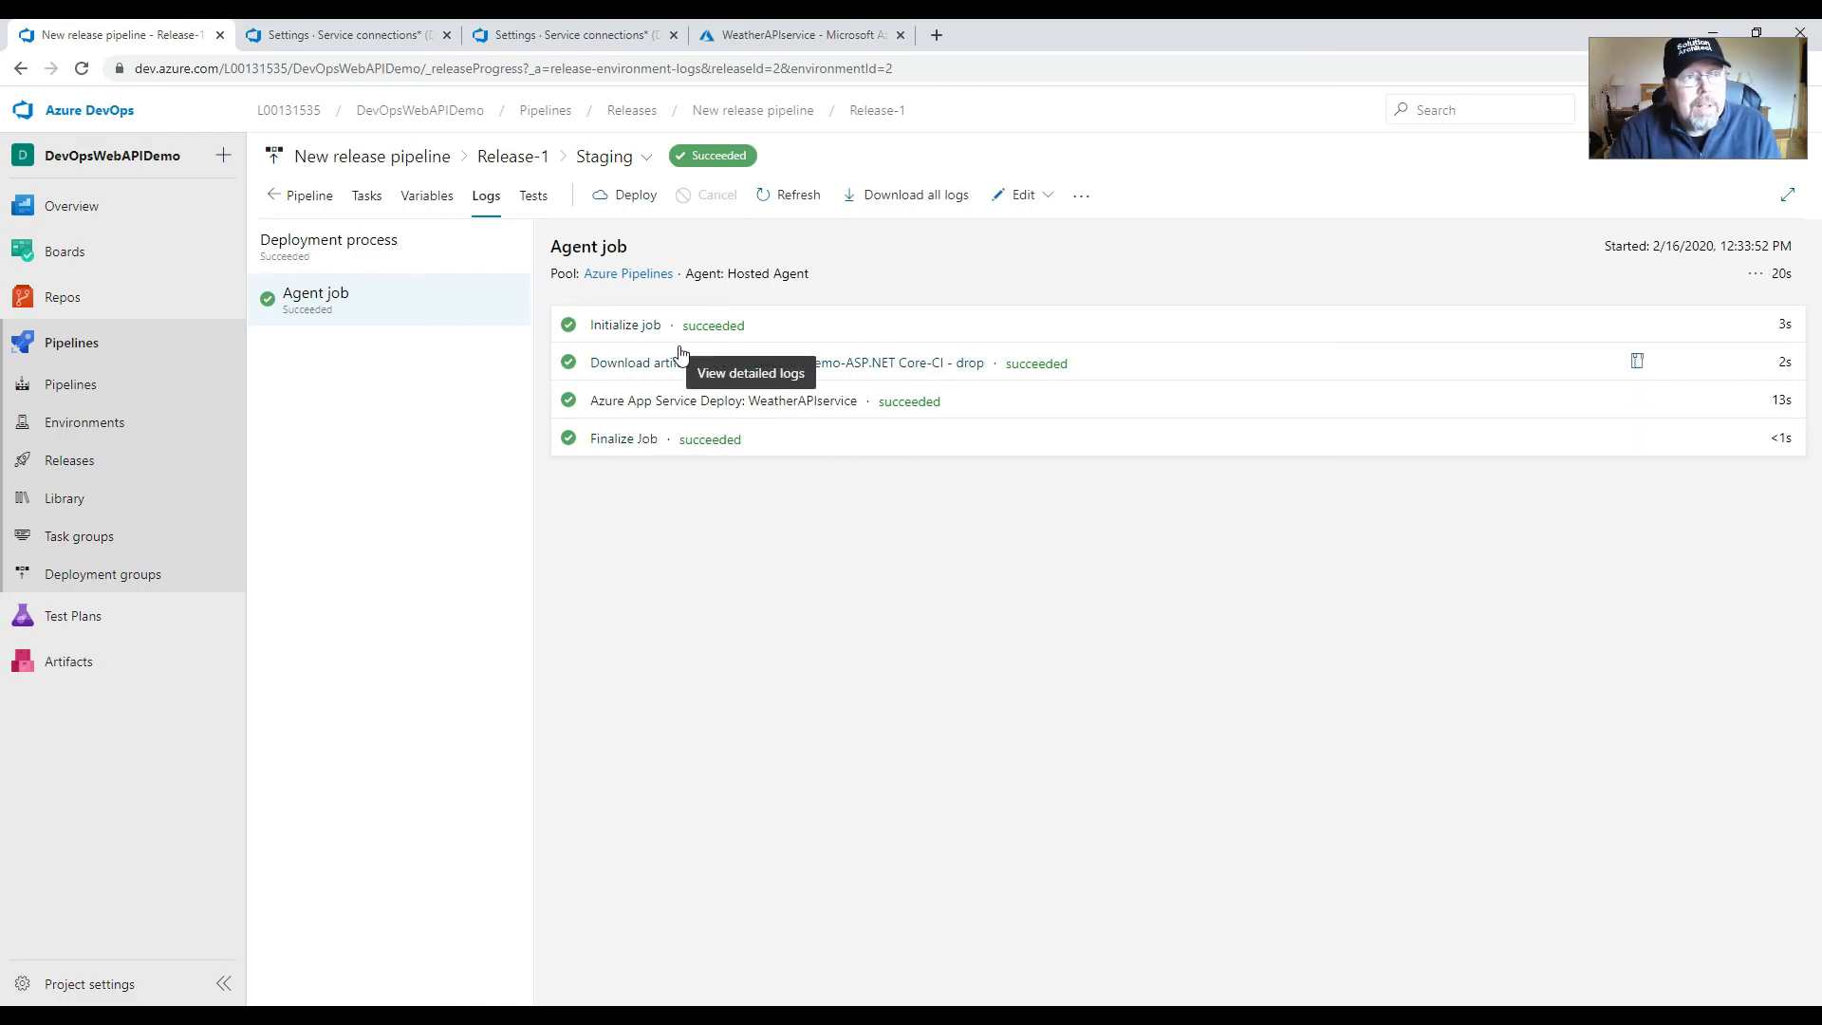
- Switch to the Azure portal, refresh the WeatherAPIservice overview, and open the App Service's site URL
{"action": "left_click", "coordinate": [776, 44]}
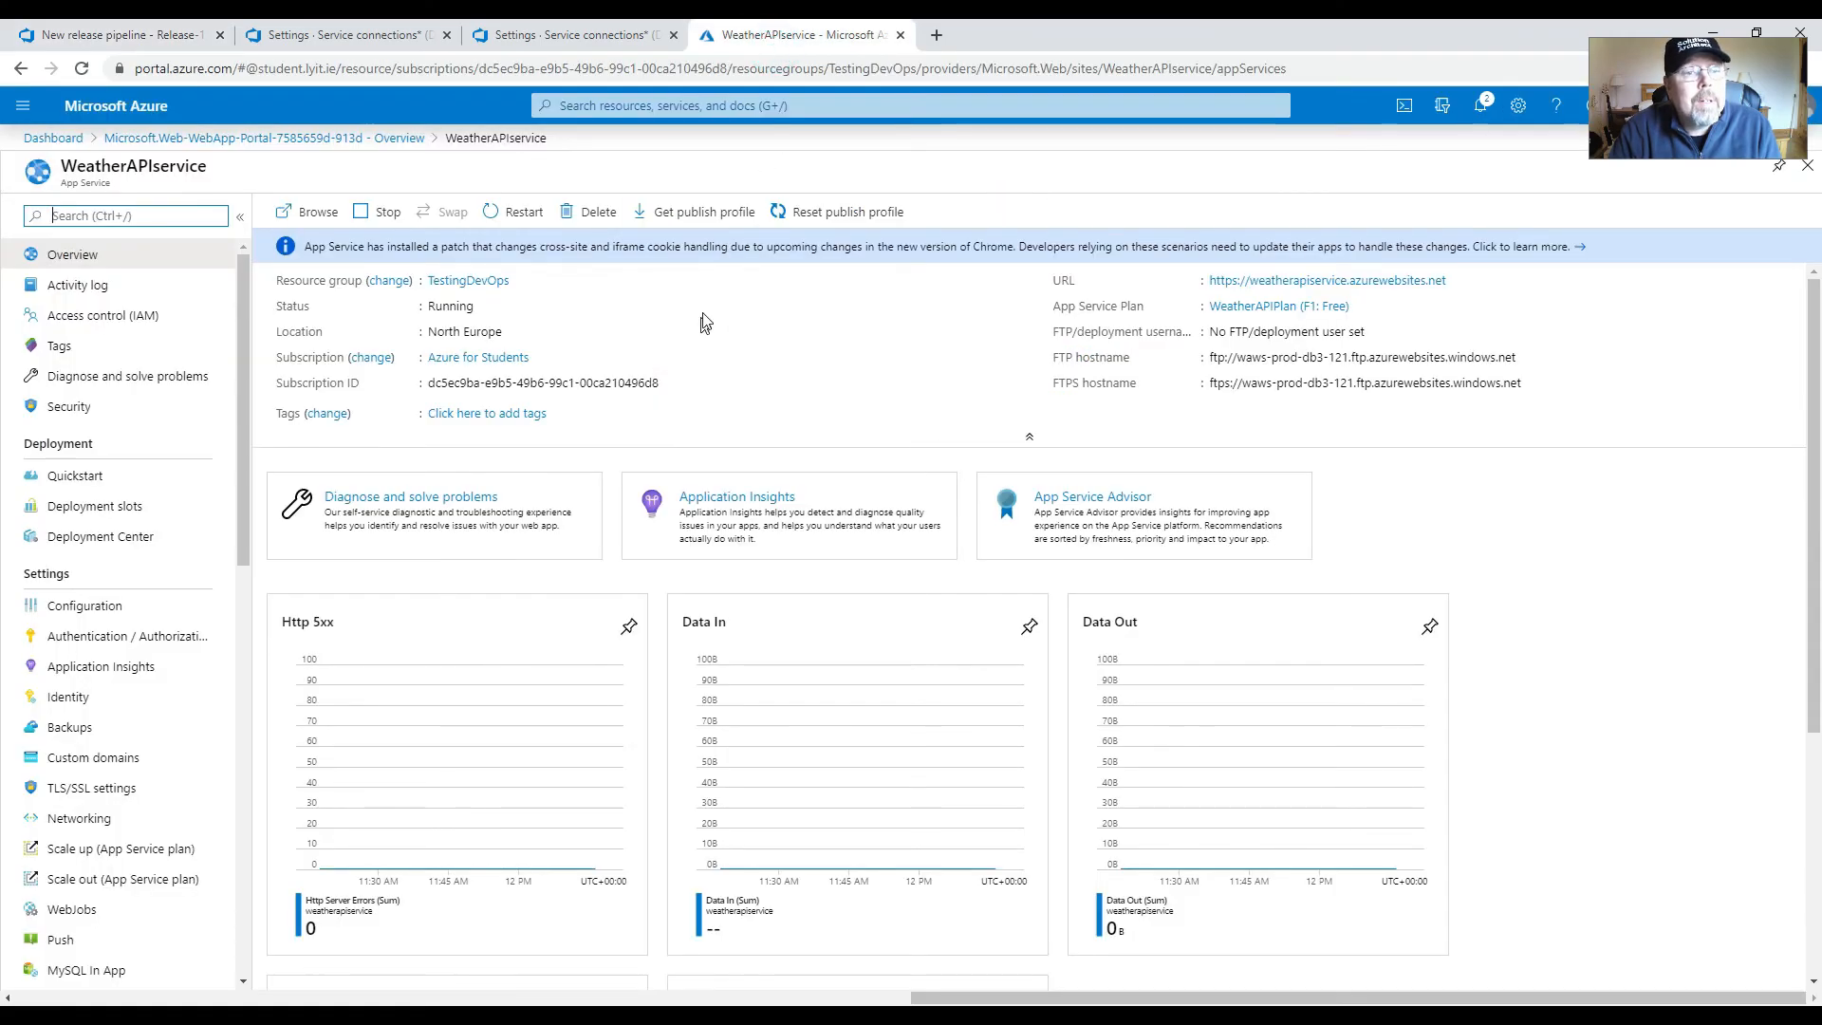
{"action": "left_click", "coordinate": [803, 321]}
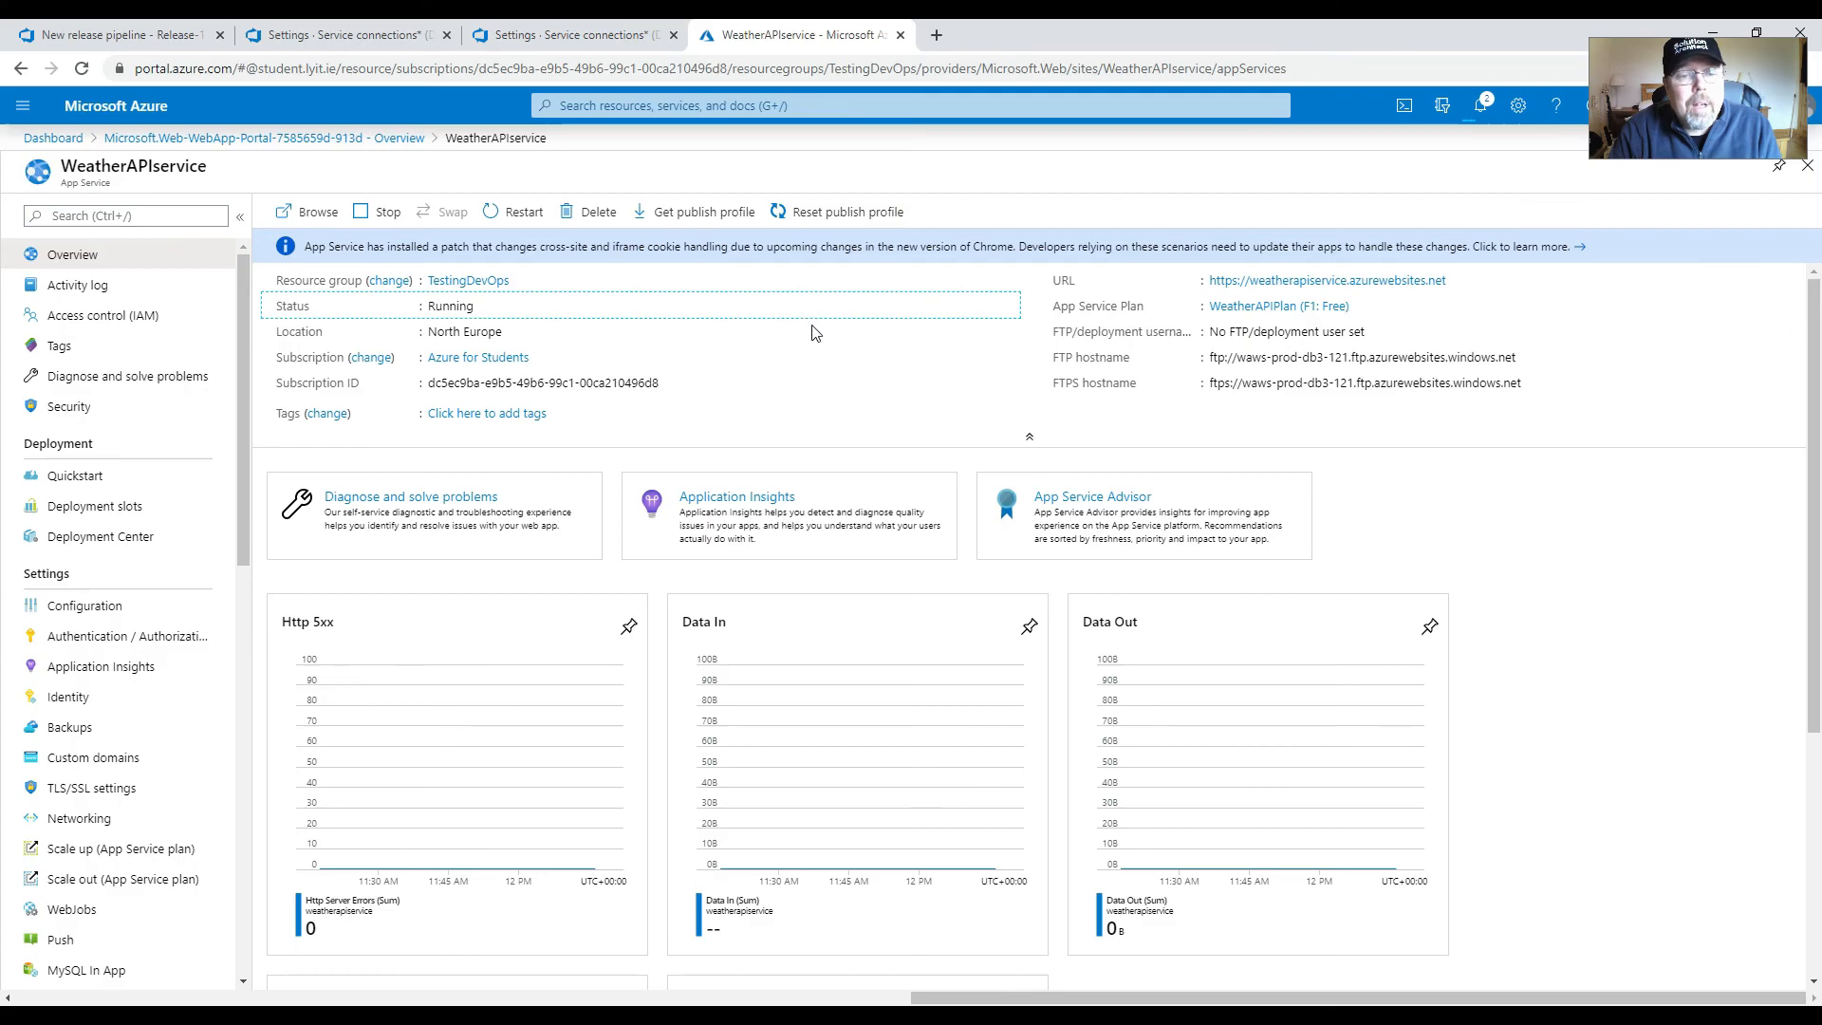
{"action": "left_click", "coordinate": [82, 69]}
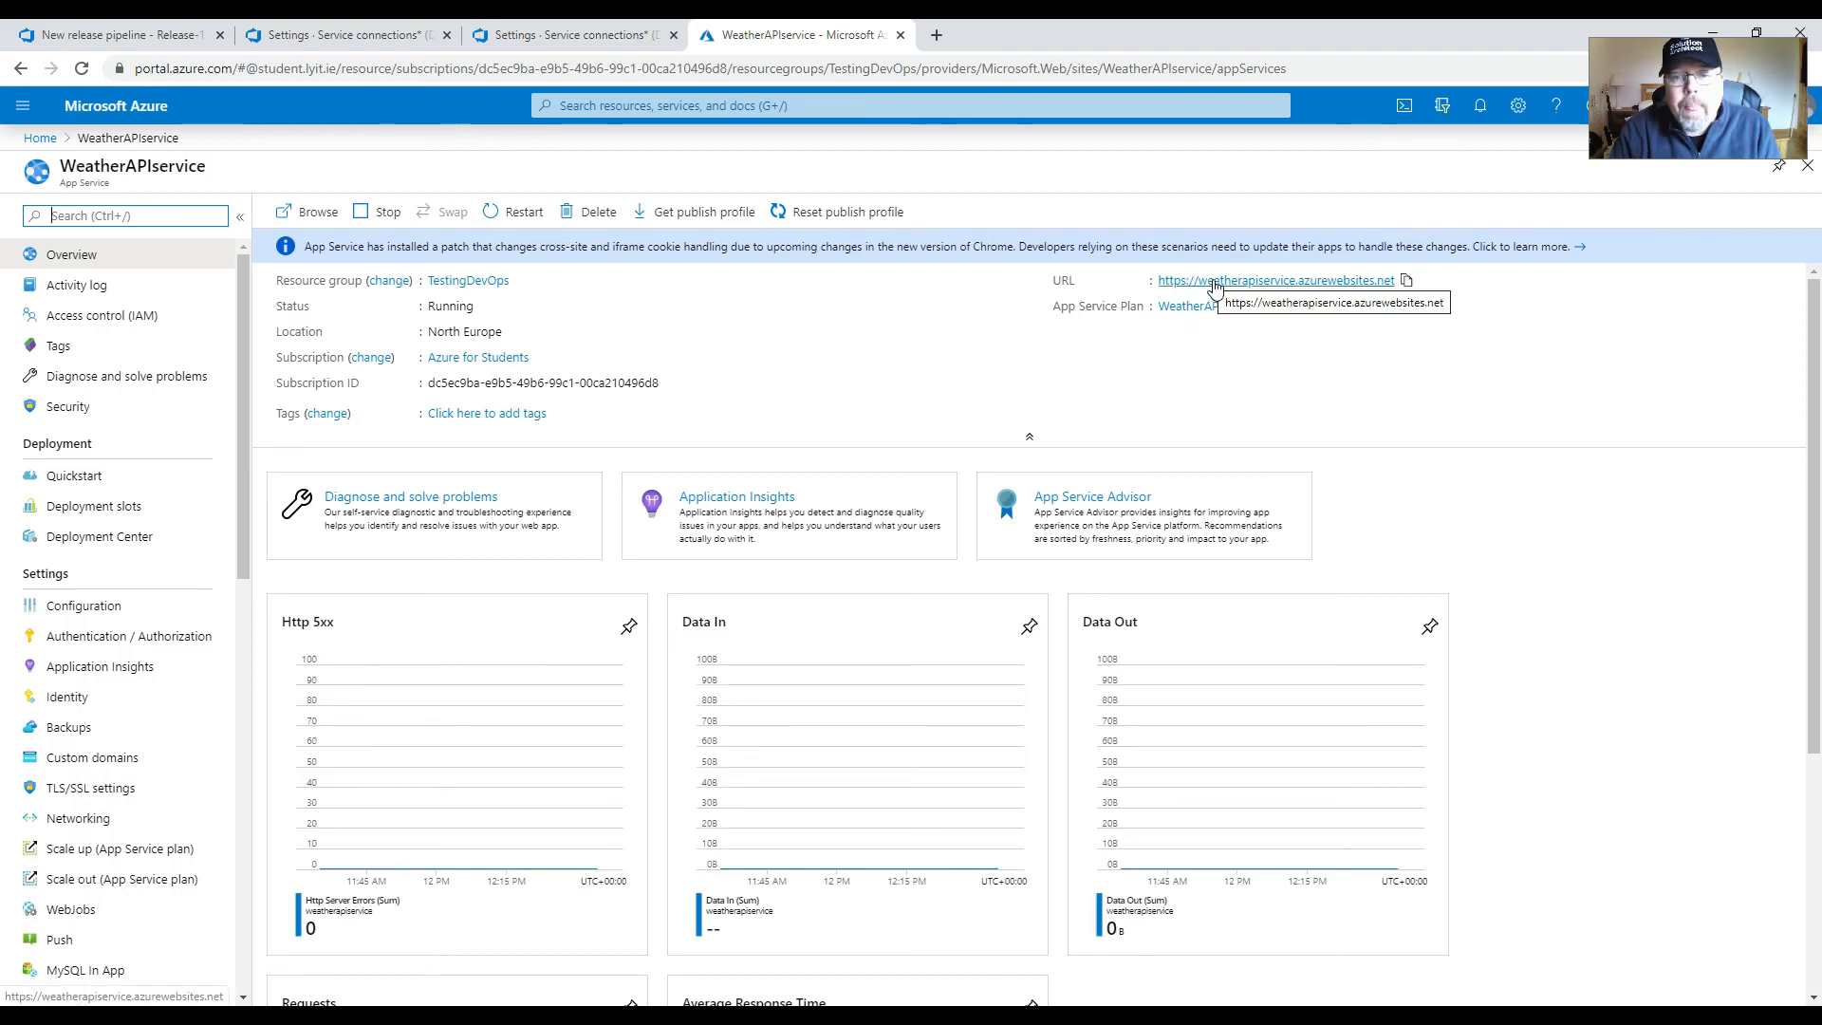
{"action": "left_click", "coordinate": [1290, 282]}
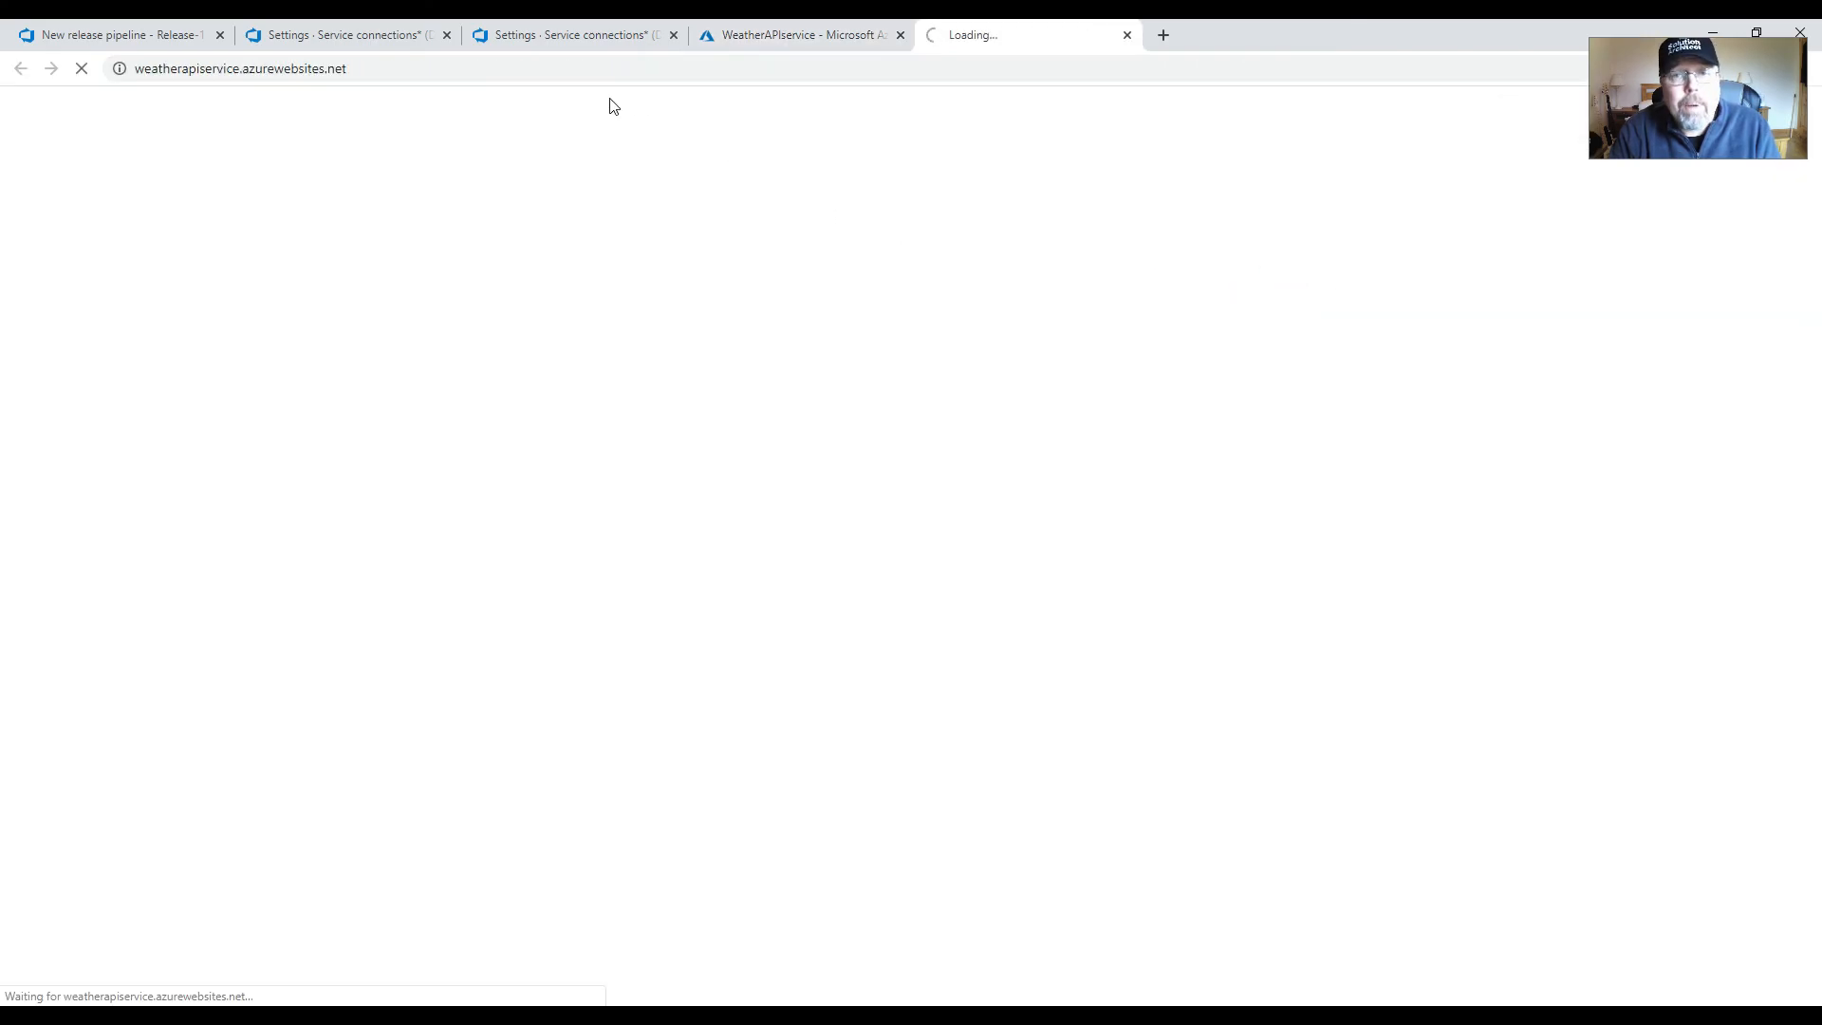
- Request the /weatherforecast endpoint on weatherapiservice.azurewebsites.net and highlight the whole JSON response
{"action": "left_click", "coordinate": [378, 65]}
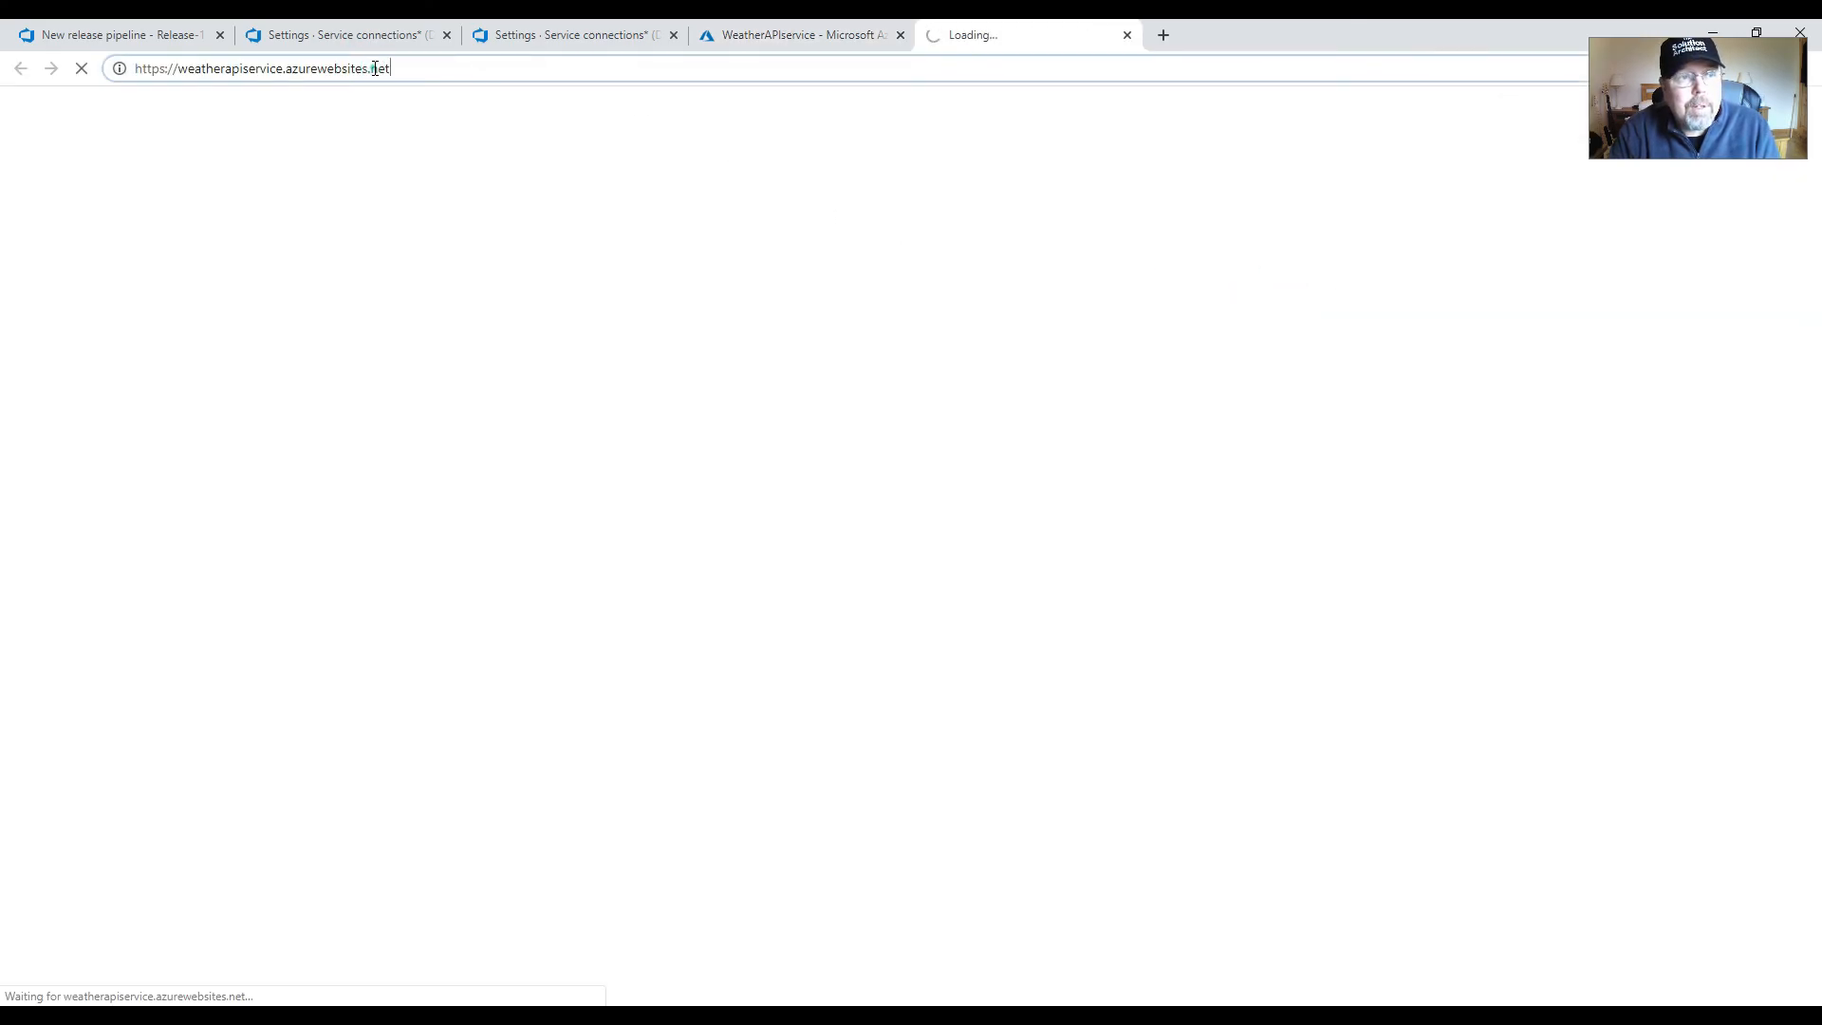
{"action": "left_click", "coordinate": [451, 67]}
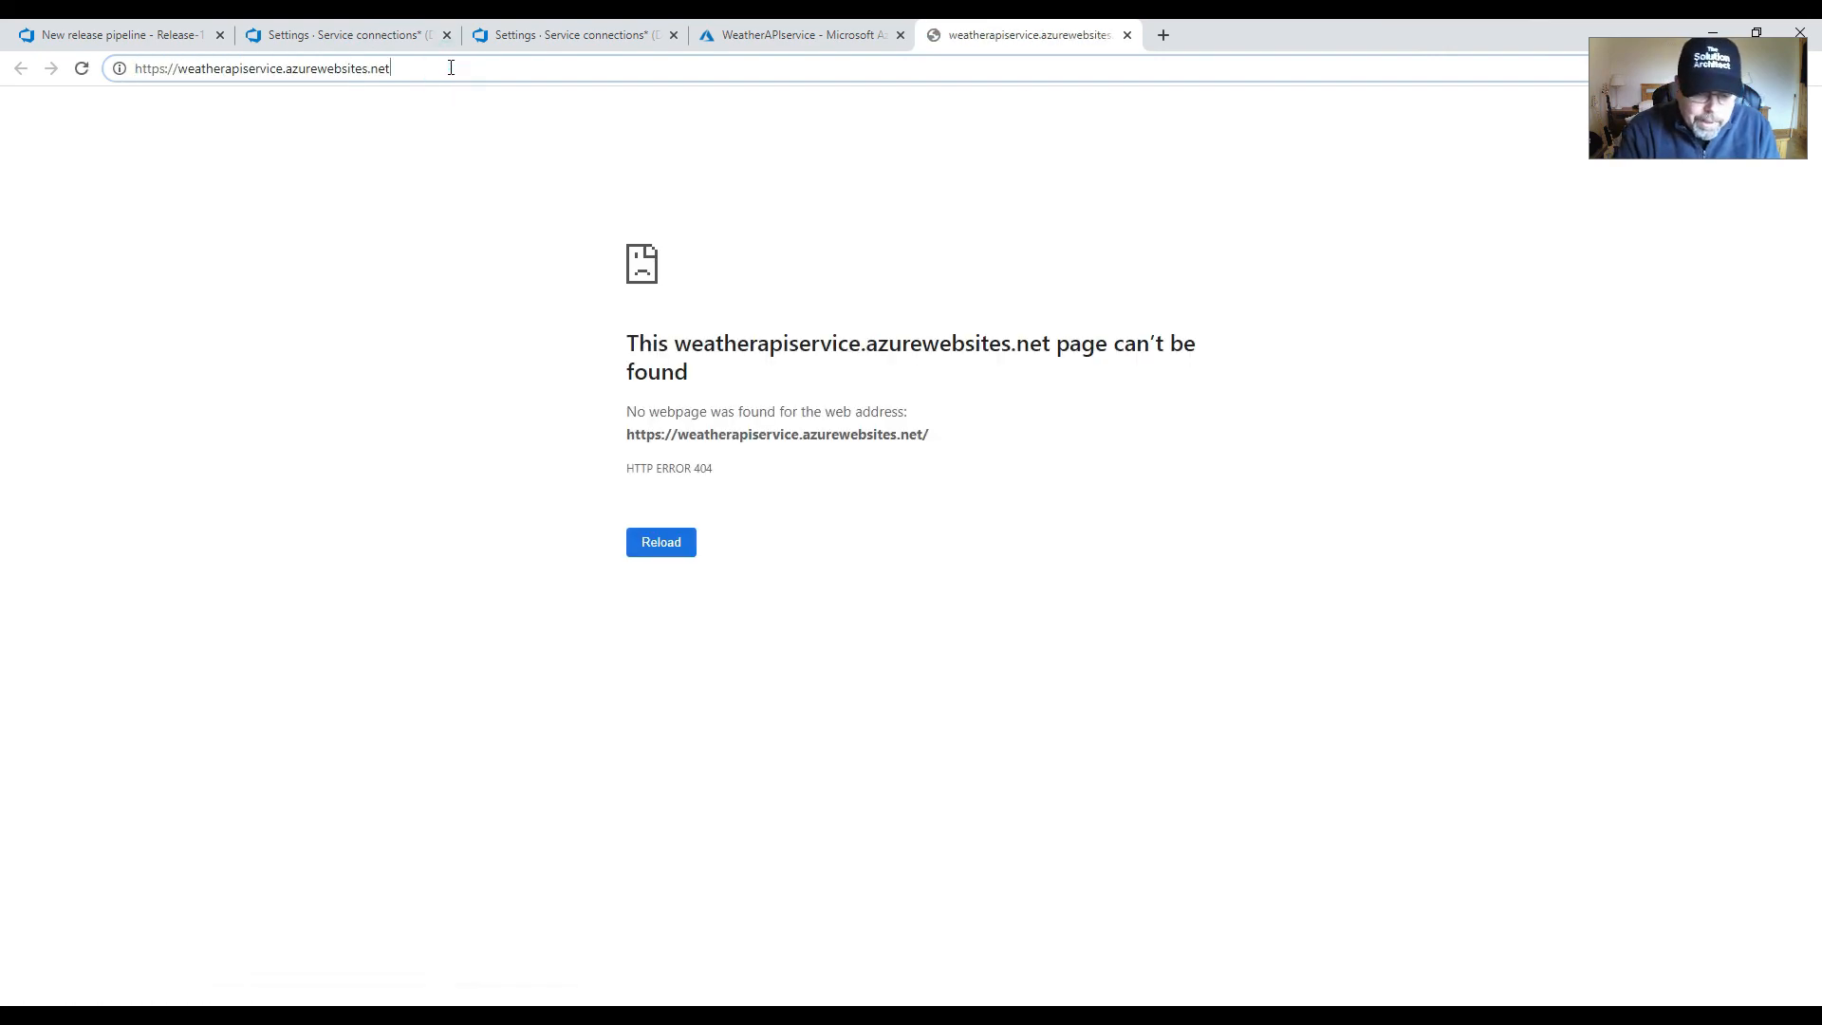
{"action": "type", "text": "/weatheforecast"}
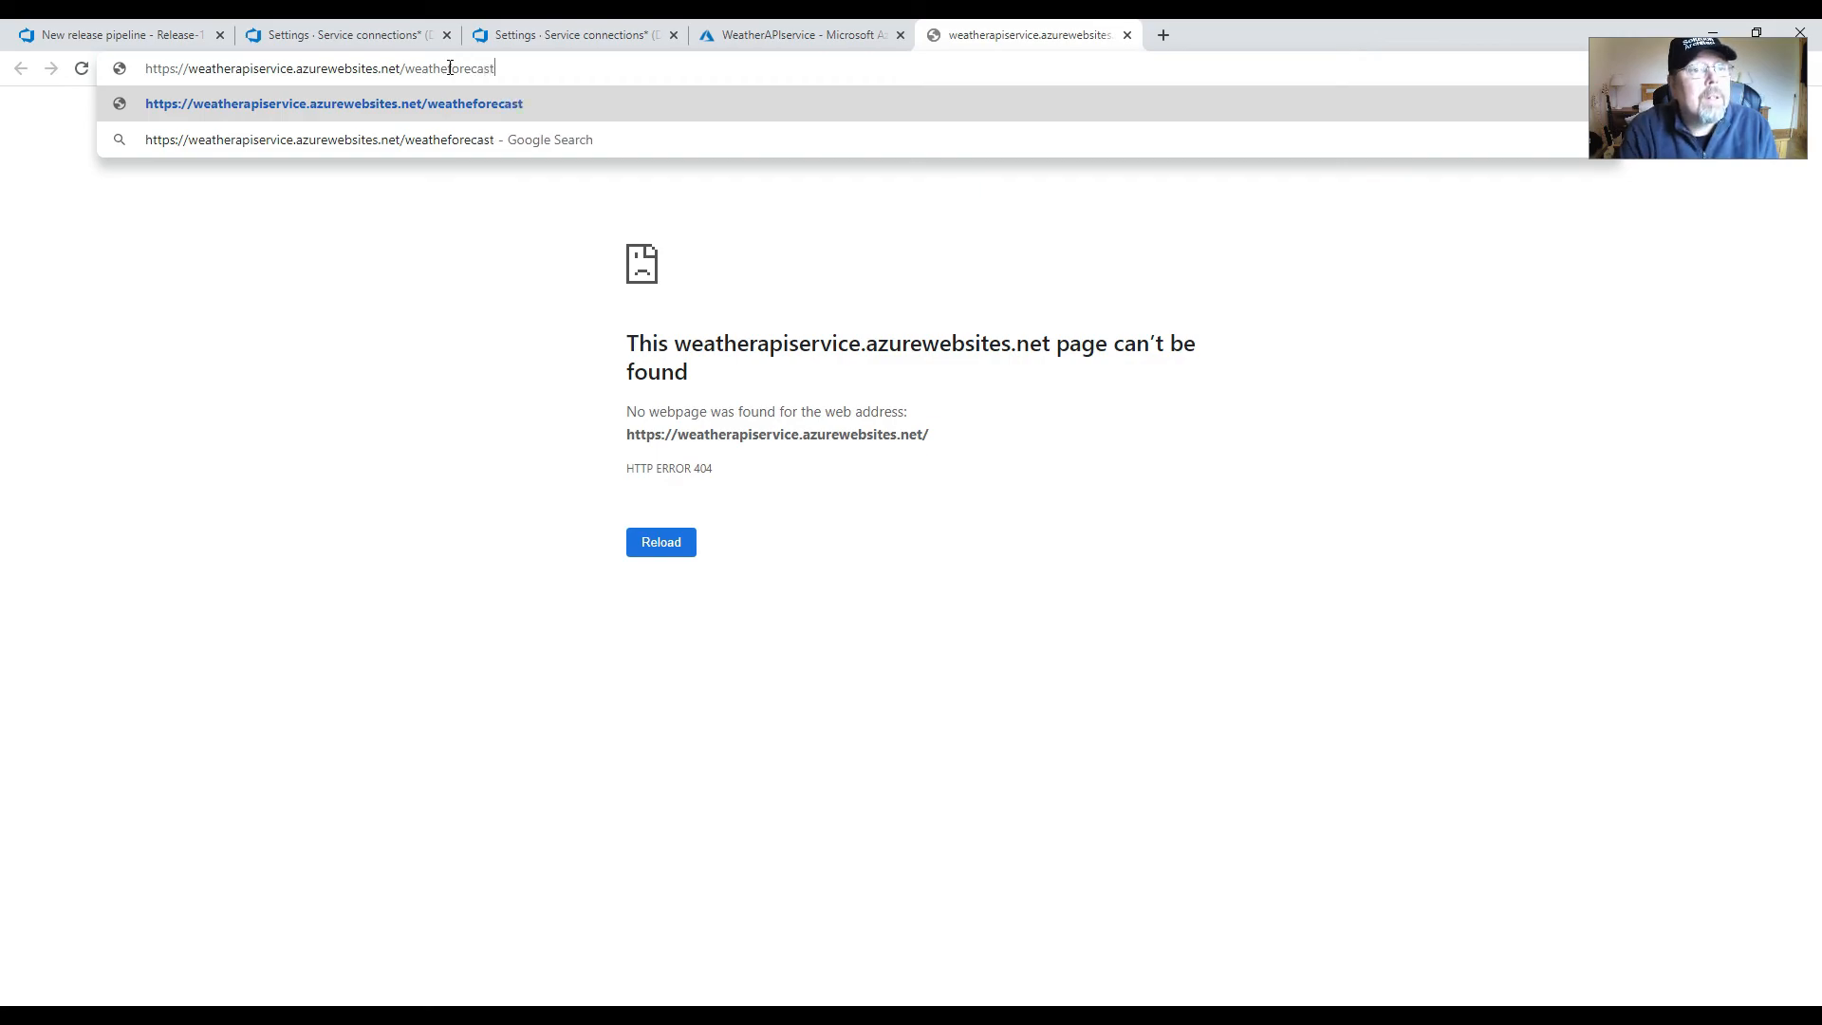
{"action": "key", "text": "Return"}
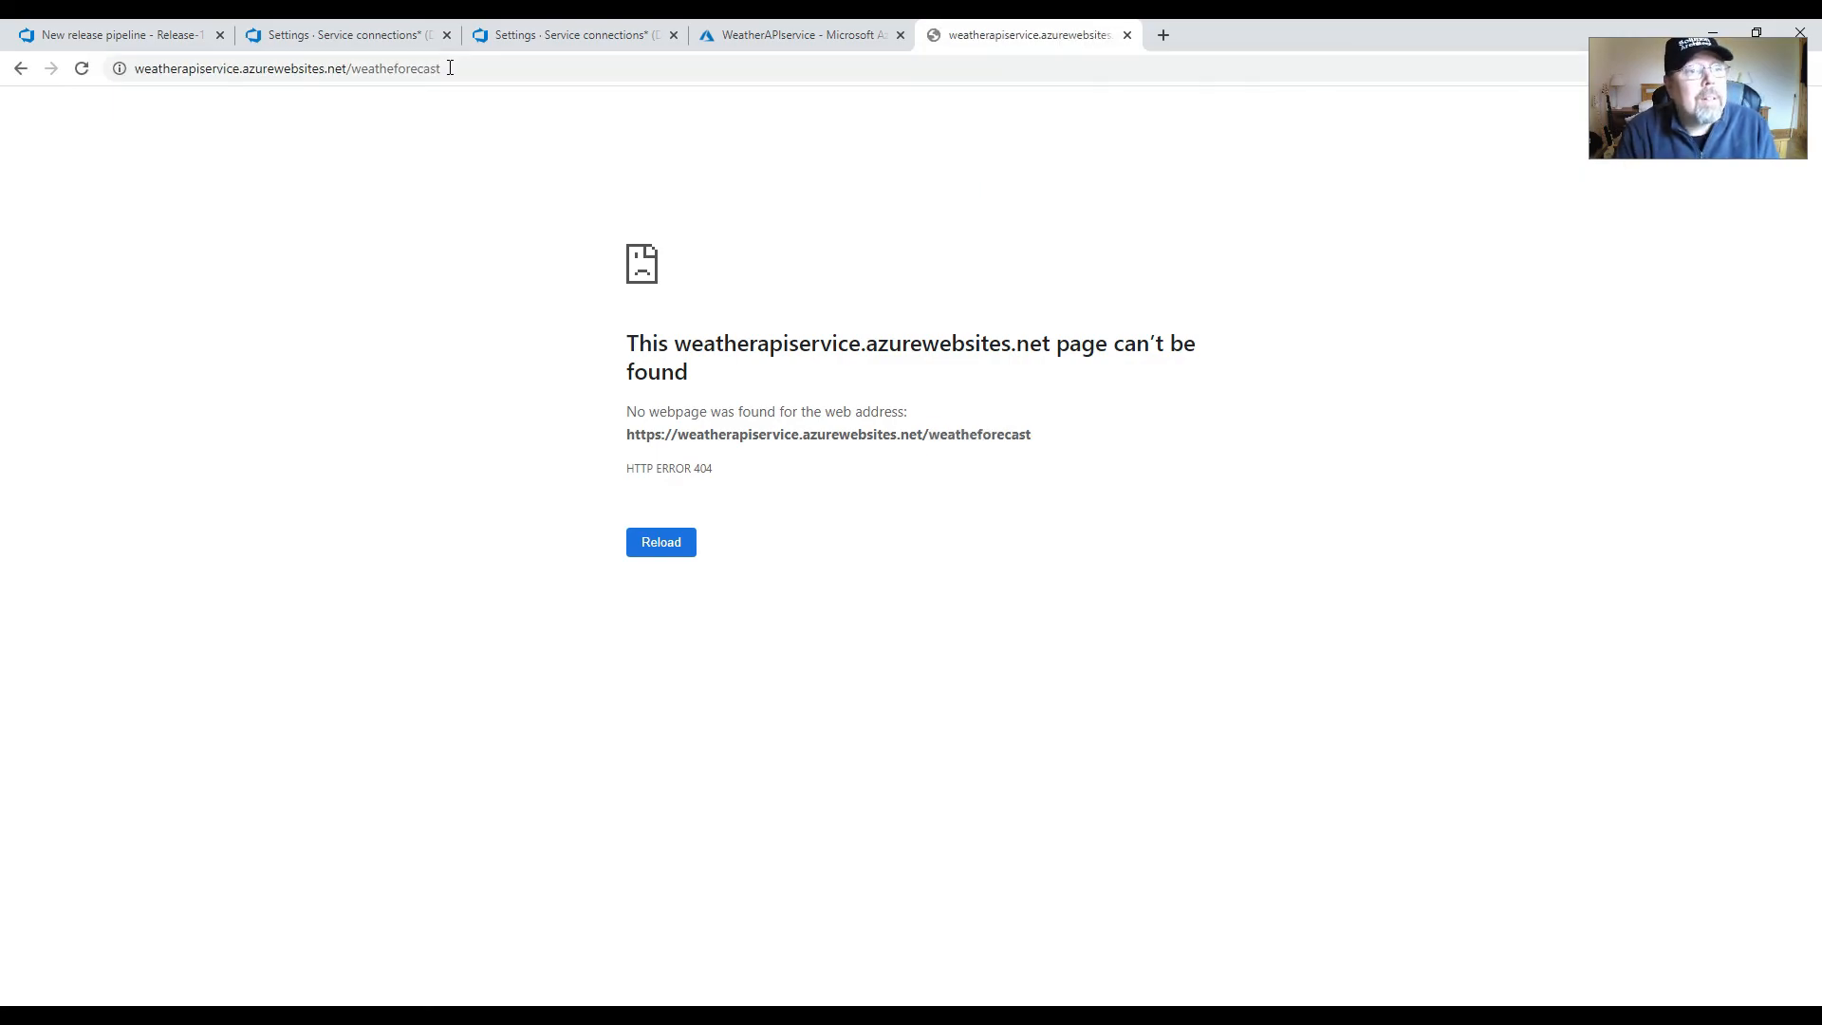
{"action": "left_click", "coordinate": [450, 69]}
{"action": "left_click", "coordinate": [396, 69]}
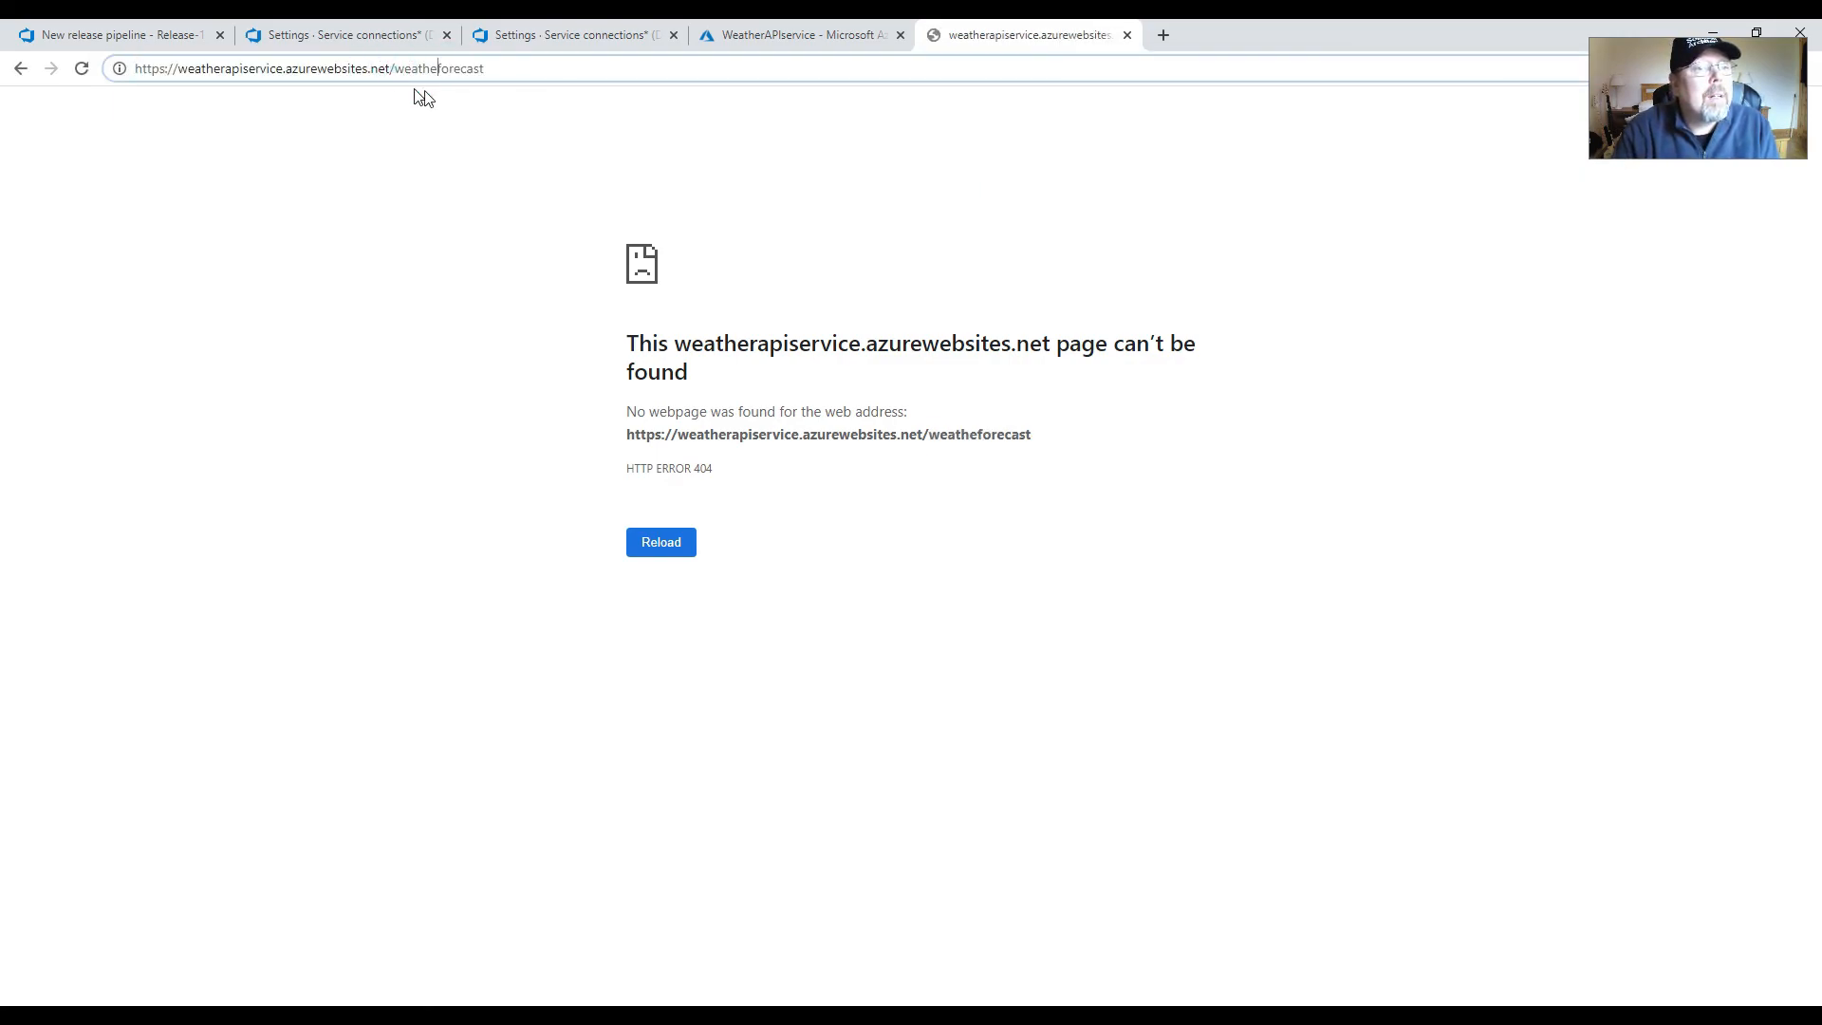
{"action": "type", "text": "r"}
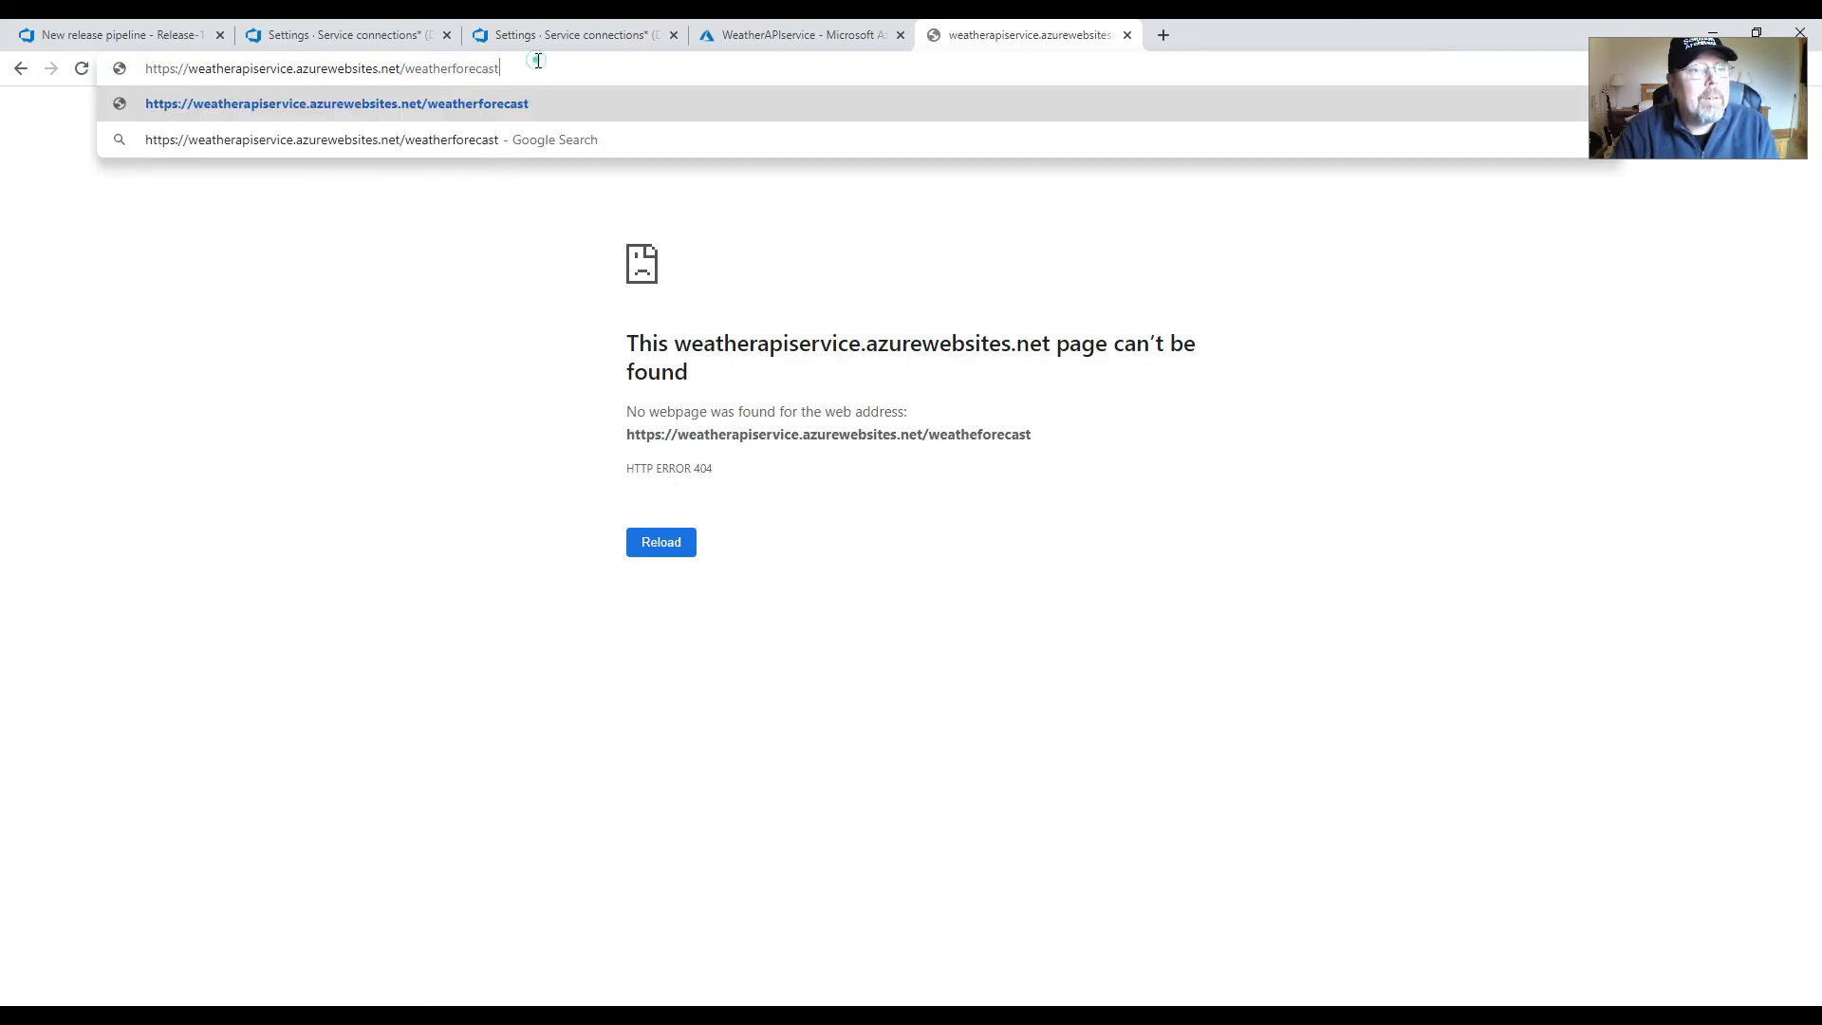
{"action": "key", "text": "Return"}
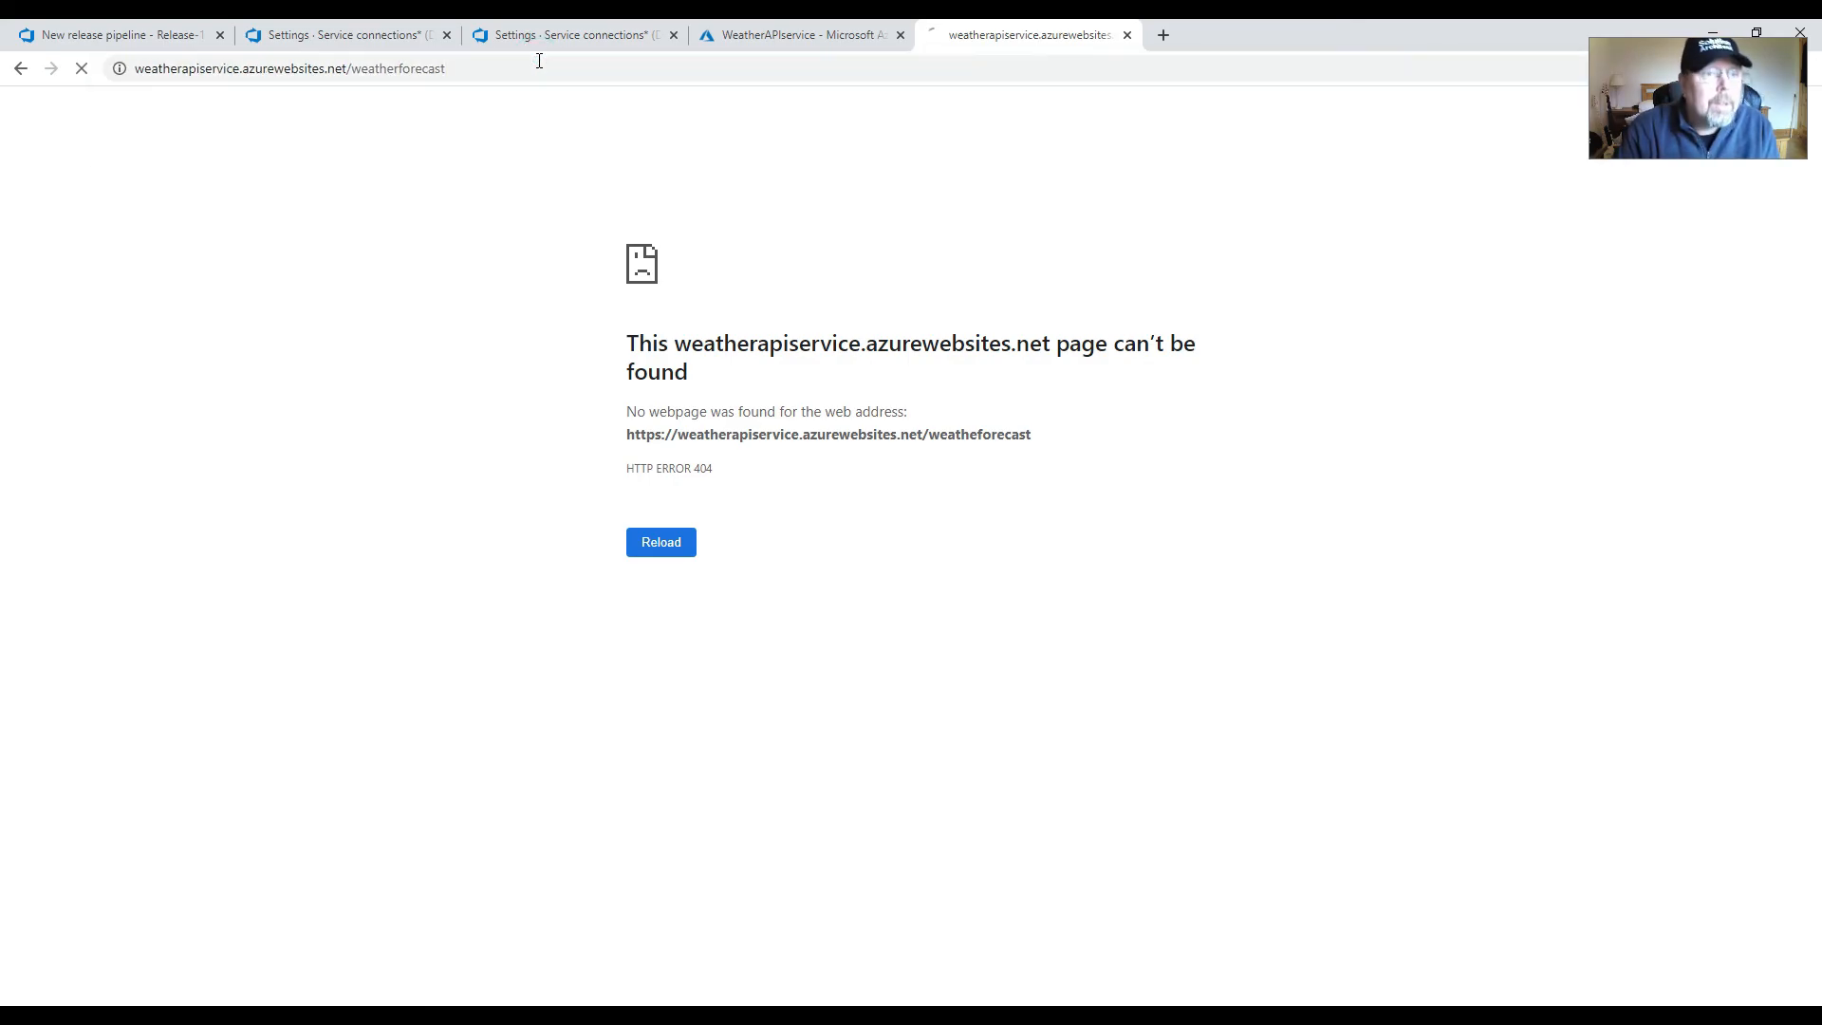
{"action": "left_click_drag", "start_coordinate": [594, 130], "coordinate": [2, 109]}
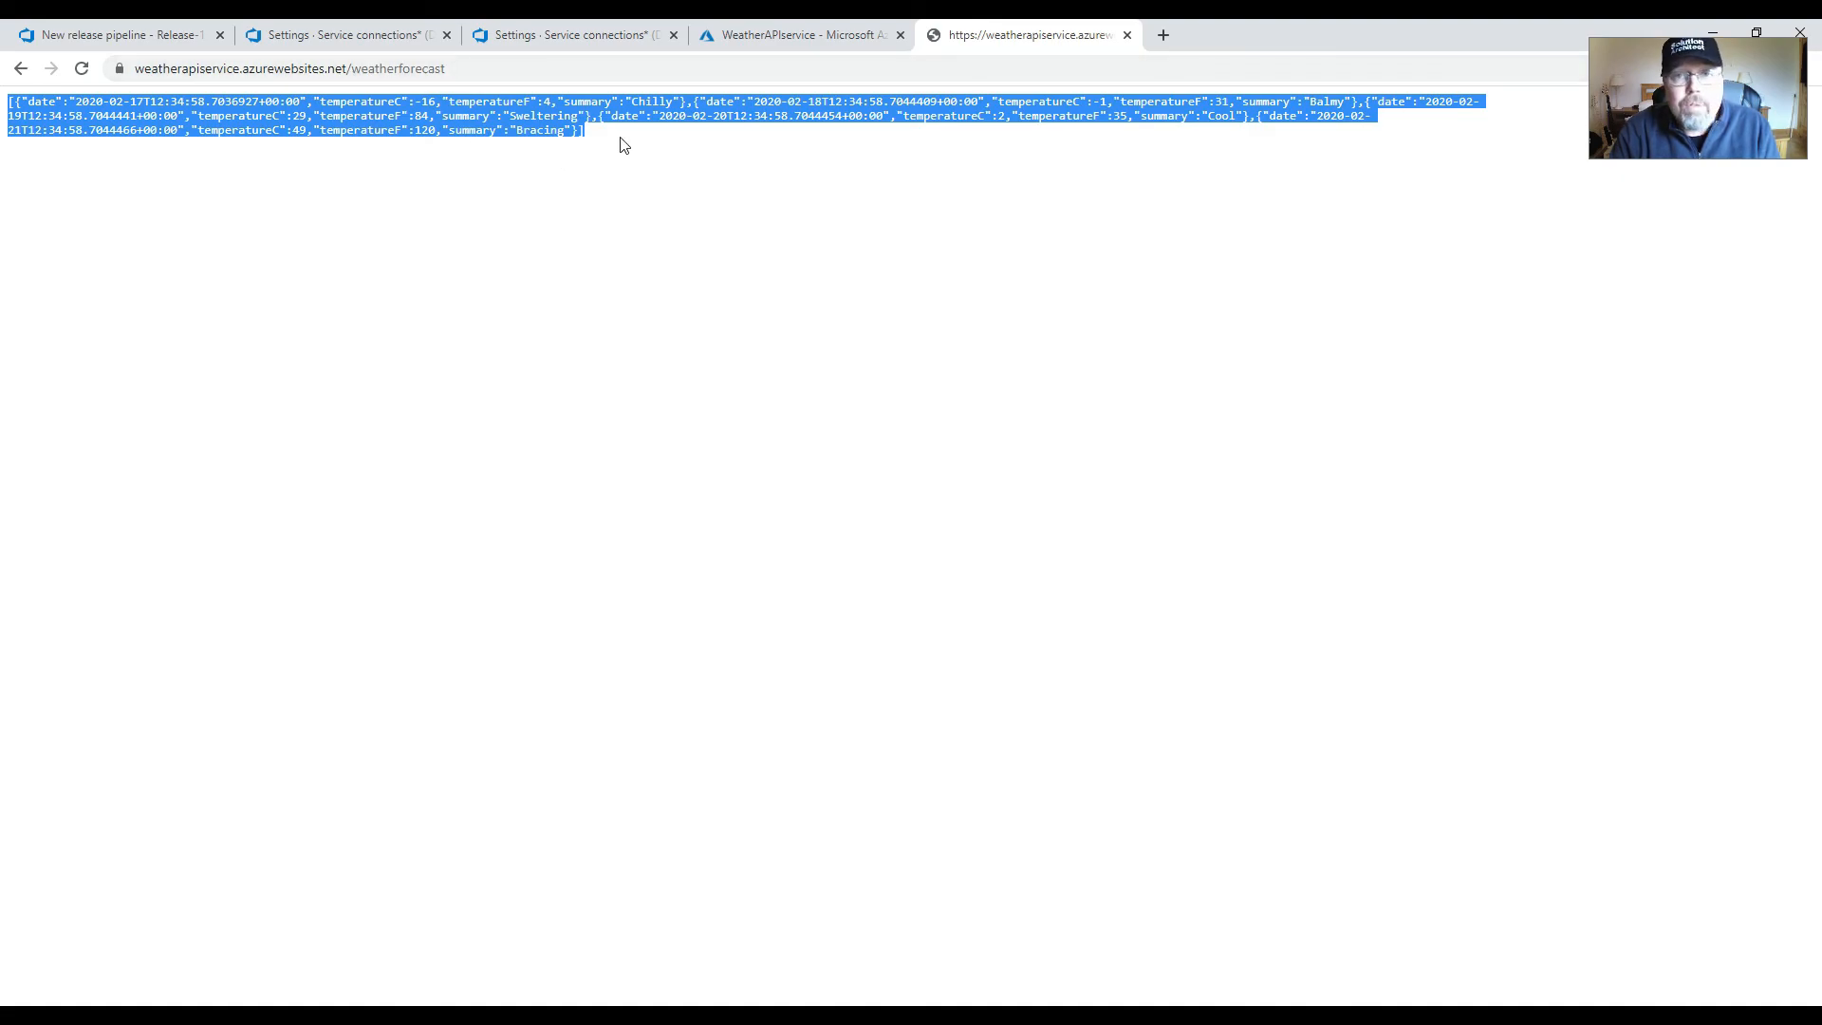
{"action": "left_click_drag", "start_coordinate": [587, 132], "coordinate": [2, 95]}
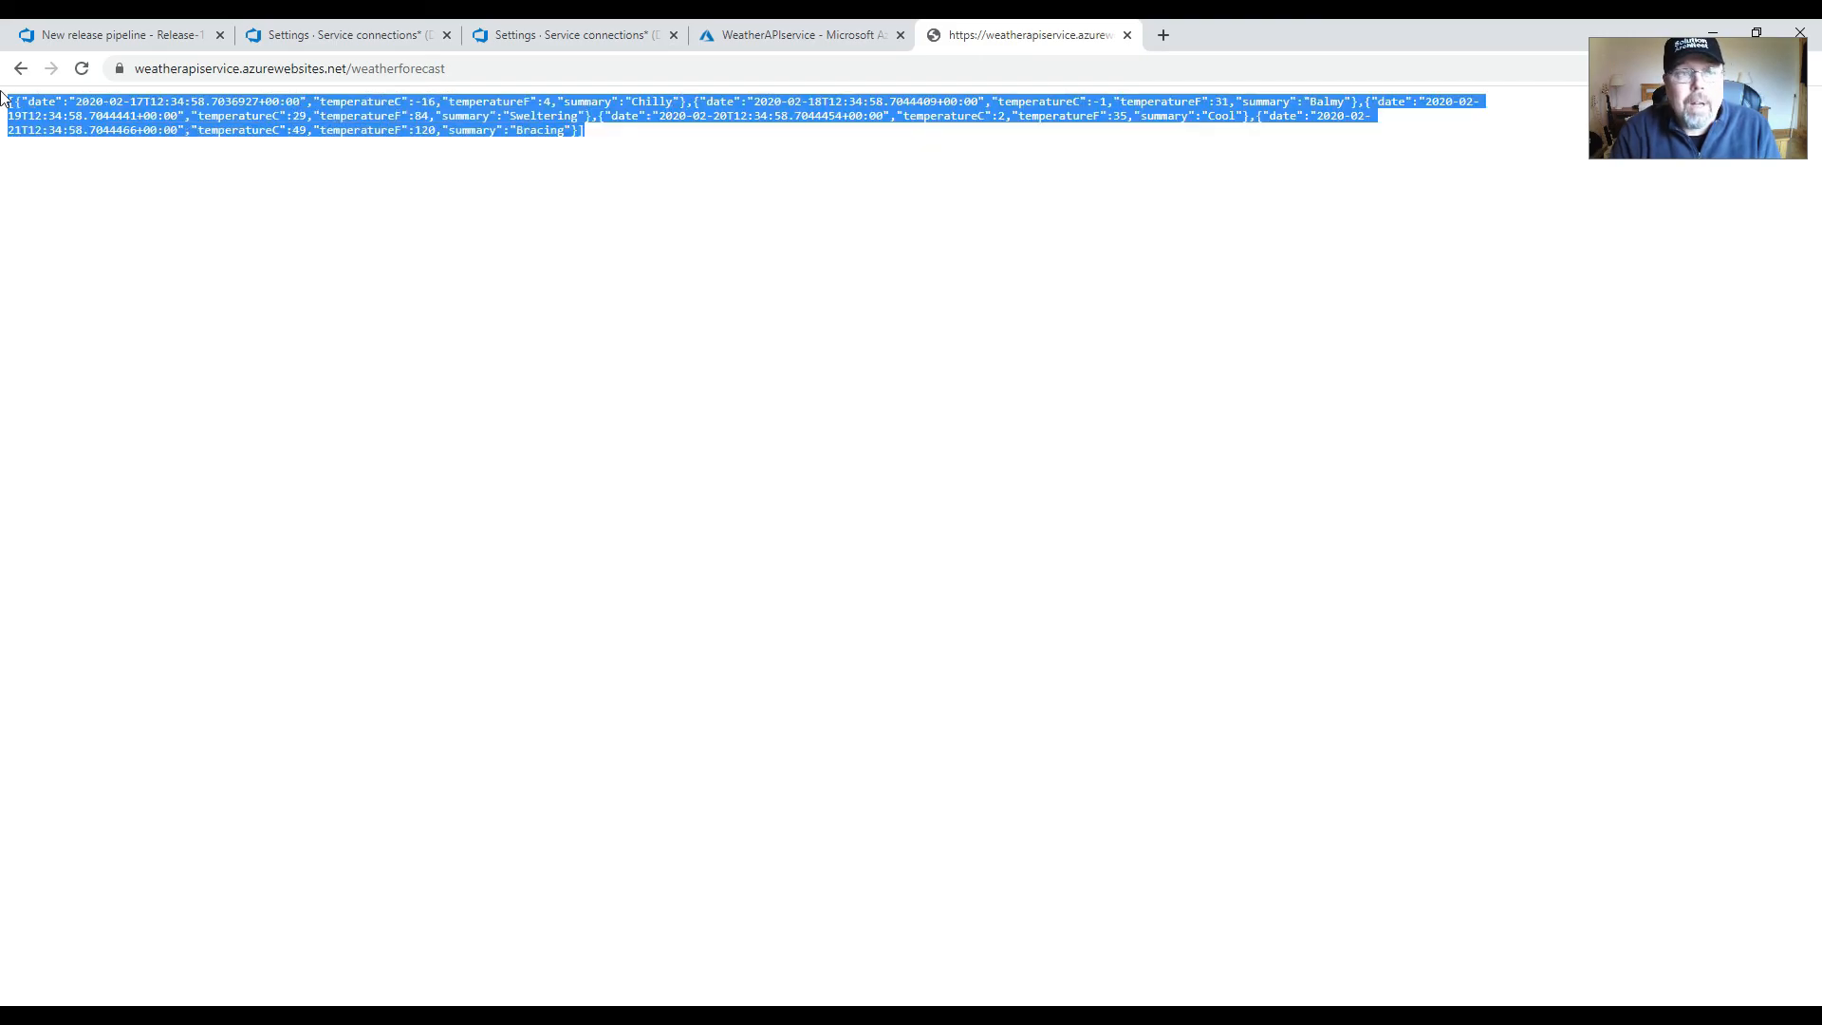